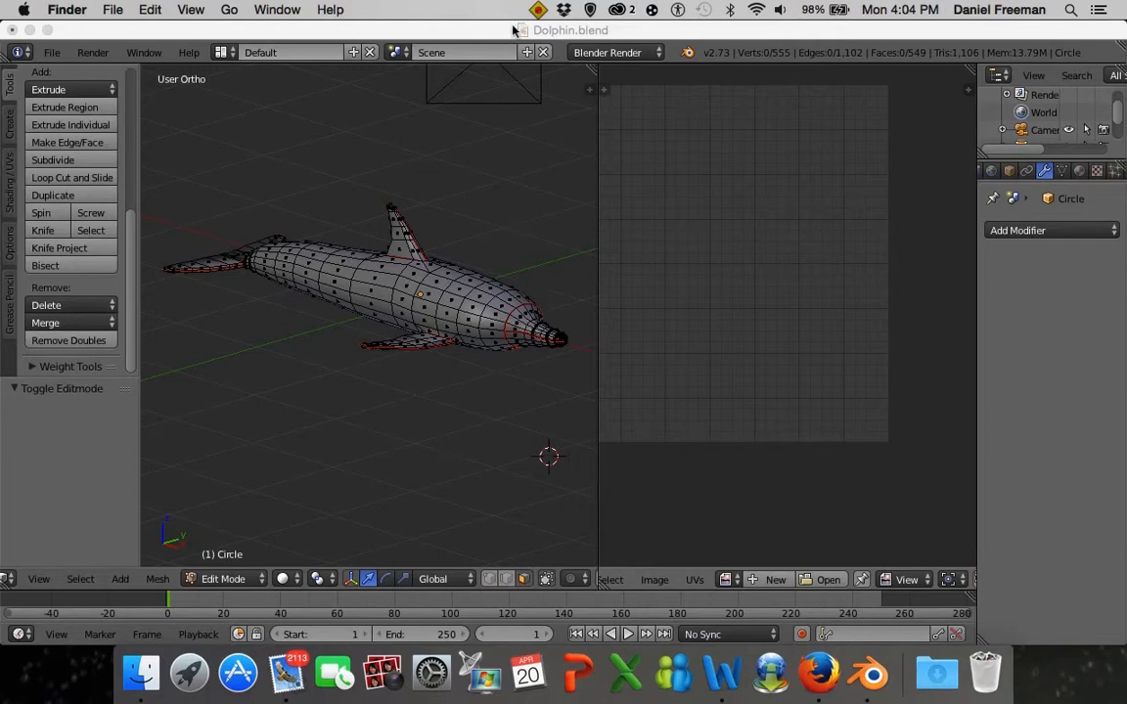
Select the seam-bounded linked faces of the dolphin's upper snout and bring its whole UV island into view
middle_click_drag(508, 195, 463, 235)
middle_click_drag(502, 342, 433, 429)
scroll(455, 373, "up", 3)
scroll(455, 370, "up", 3)
scroll(402, 364, "up", 2)
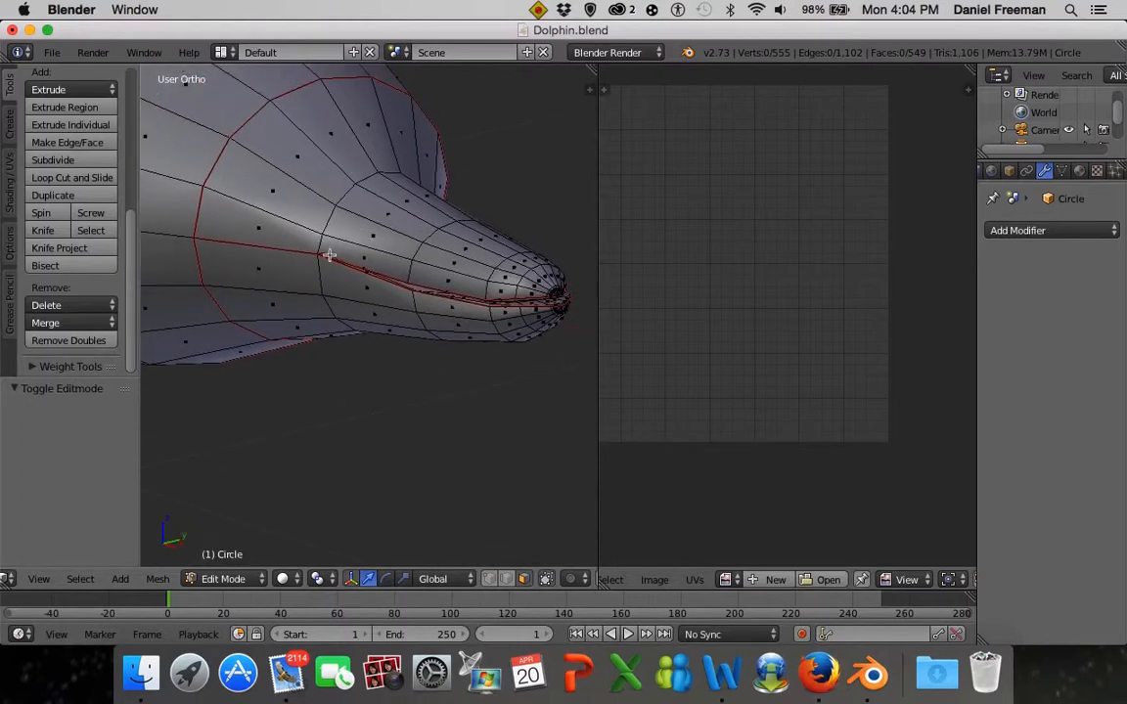
key("l")
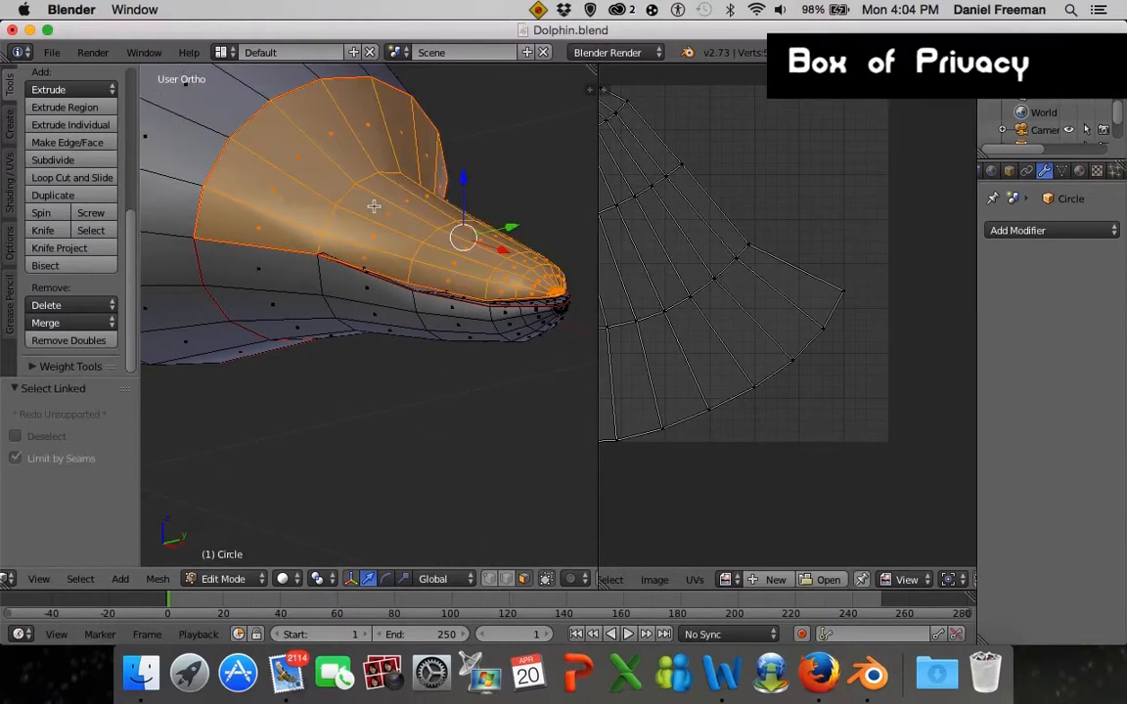
scroll(732, 294, "down", 2)
middle_click_drag(714, 305, 757, 315)
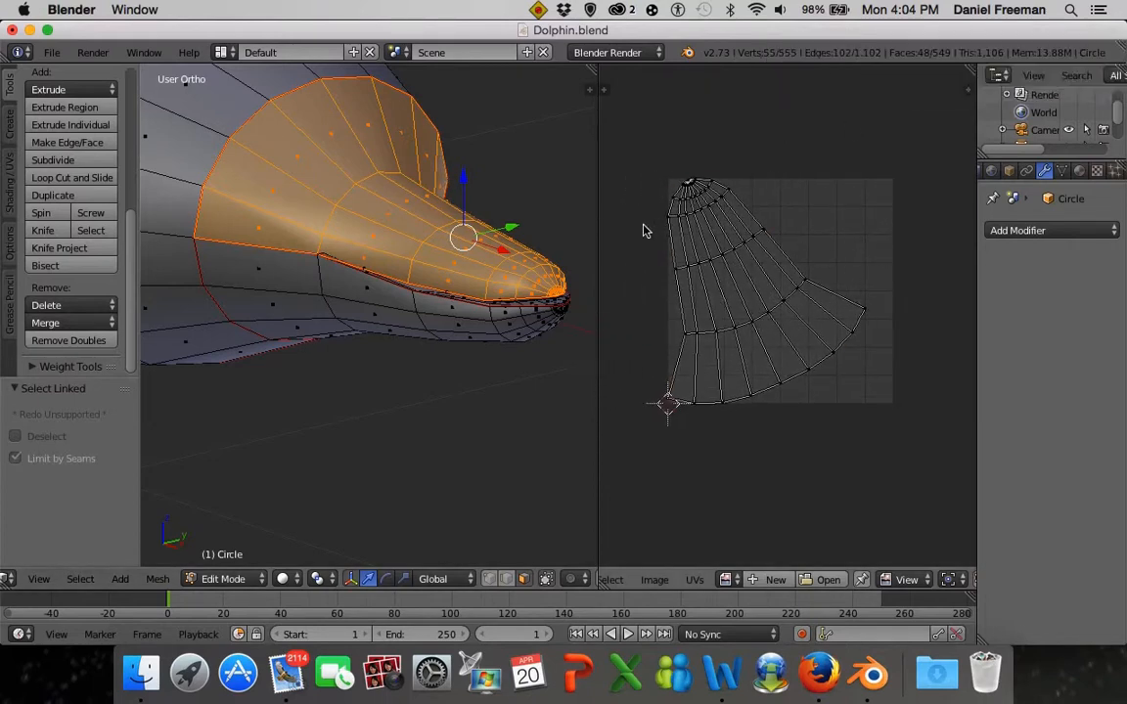
Clear the mesh selection and quit the mail application
key("a")
key("a")
right_click(286, 672)
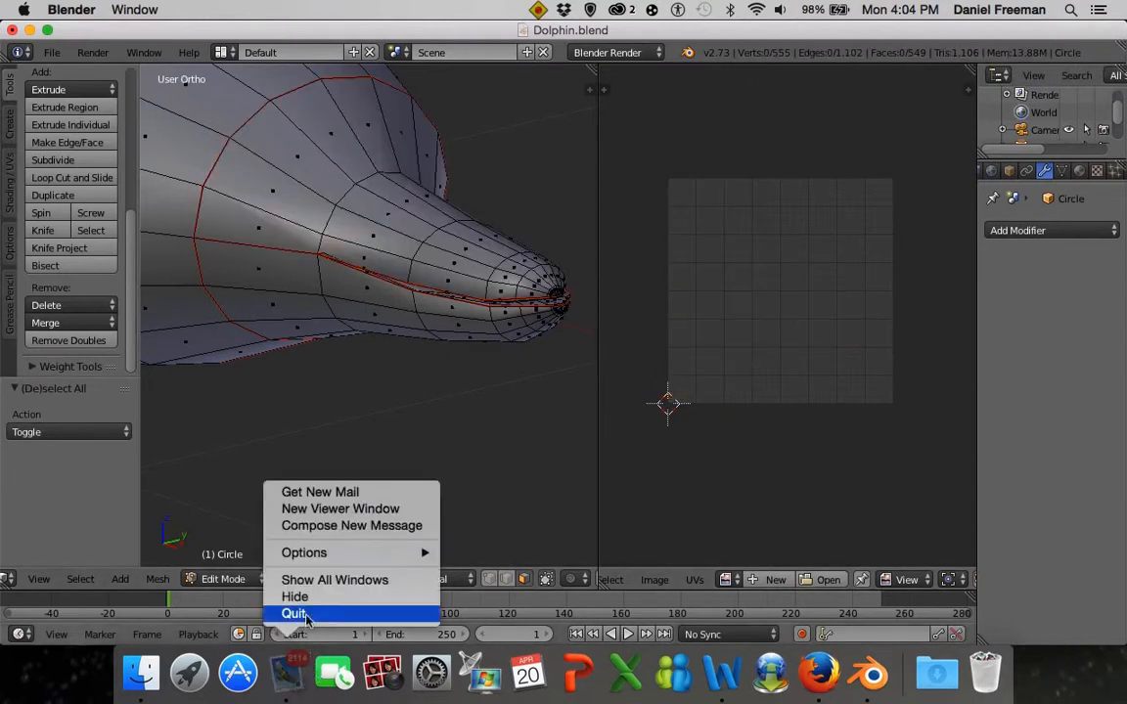
left_click(303, 610)
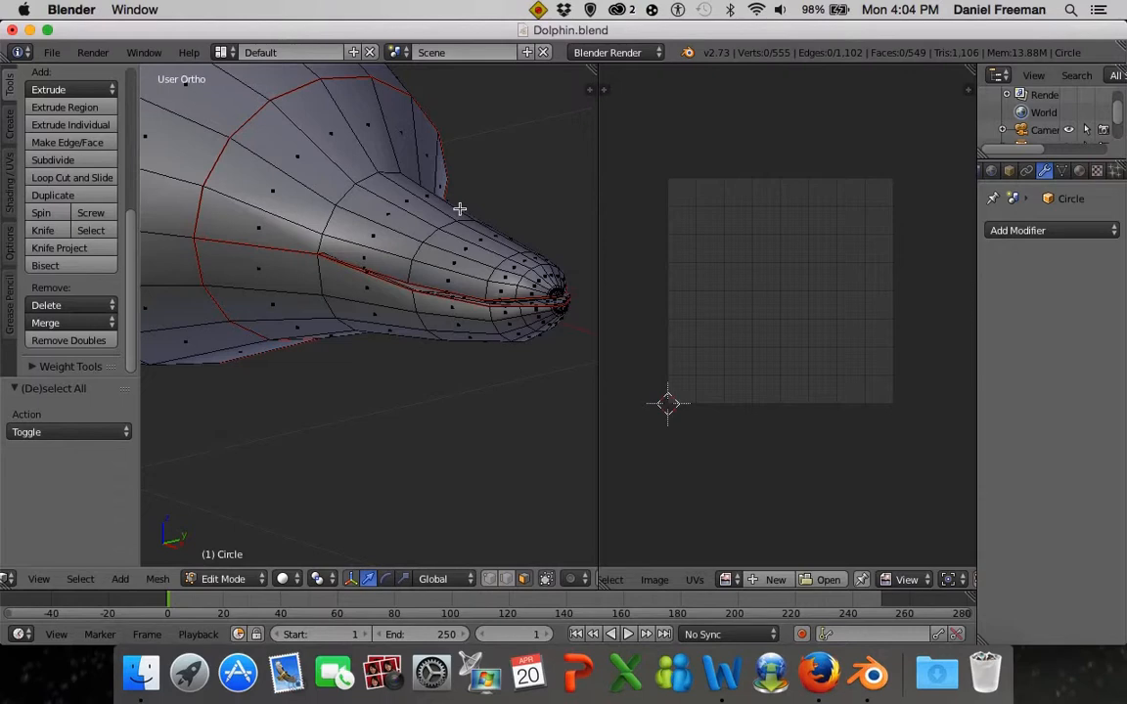
Select the linked faces of the upper snout and of the lower jaw separately to view each UV island, clearing the selection after each
middle_click_drag(459, 208, 362, 222)
key("l")
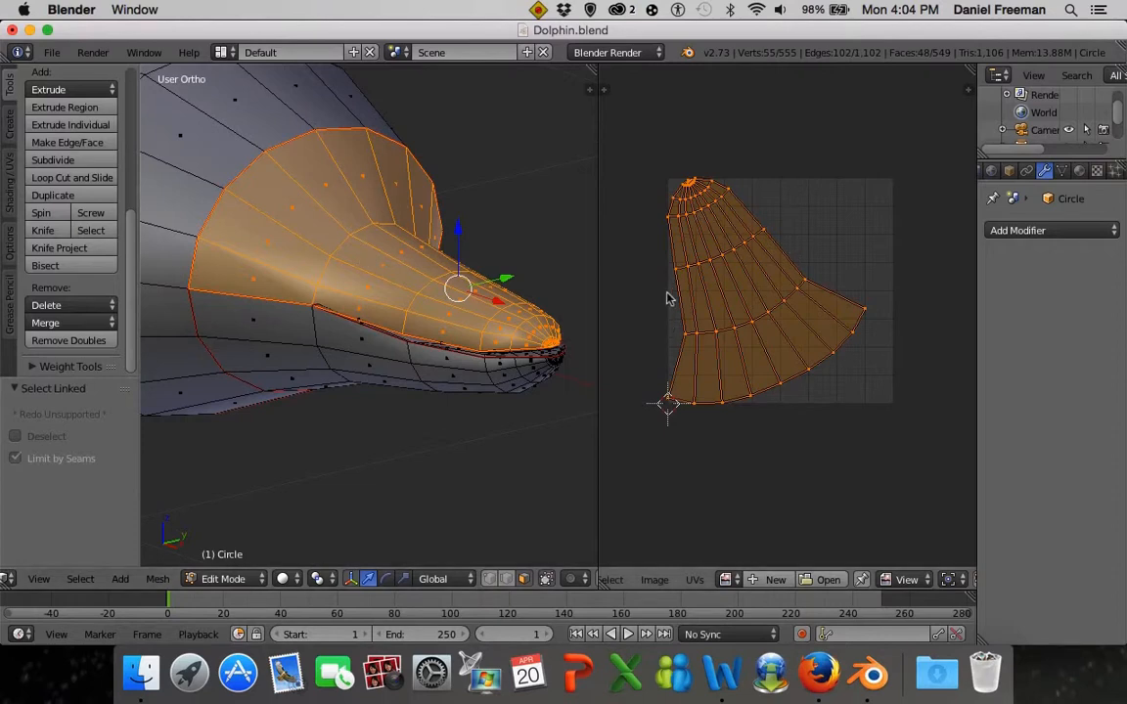
key("a")
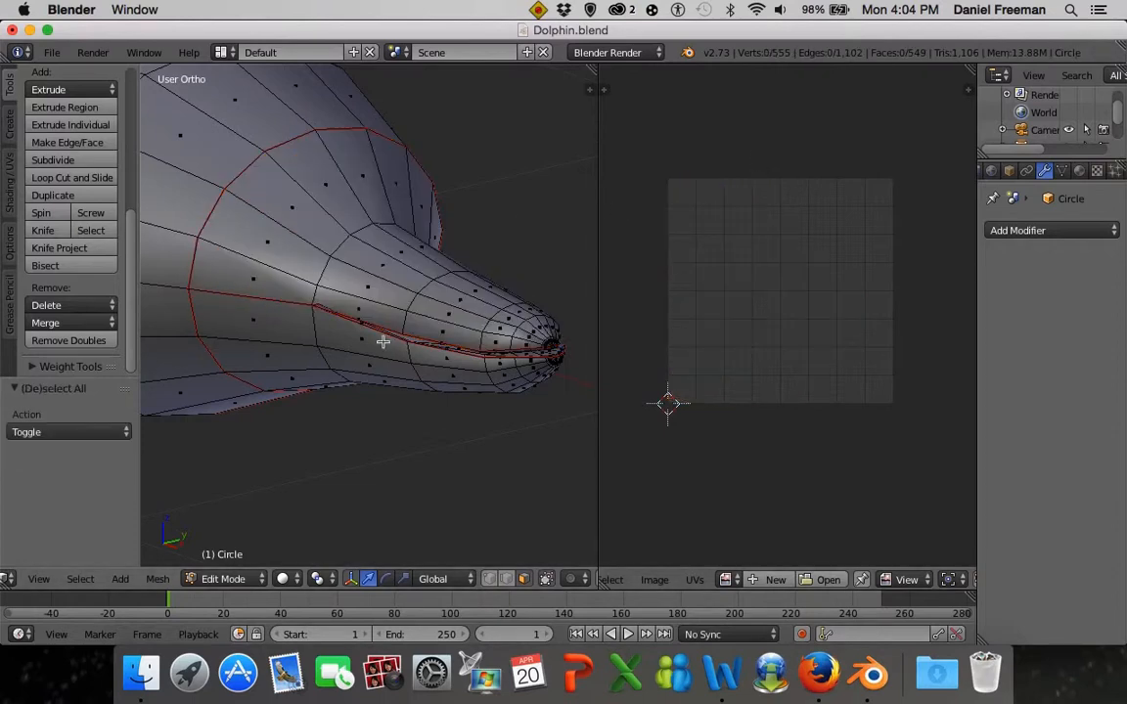
key("l")
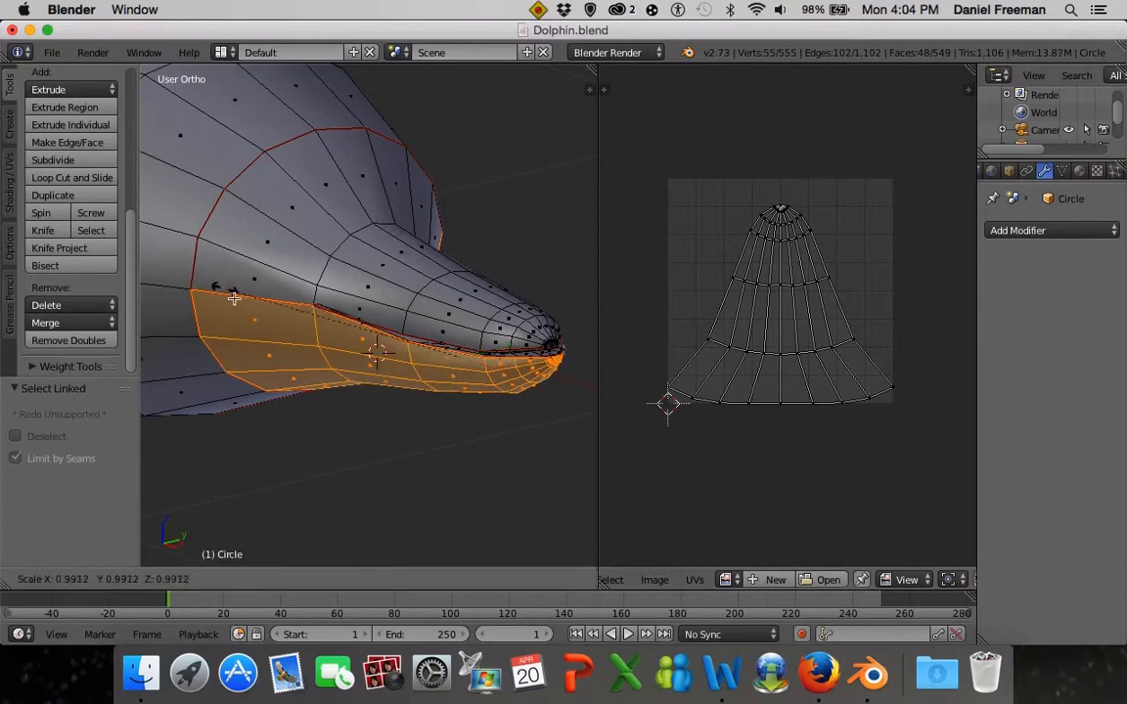
middle_click_drag(229, 322, 299, 321, "shift")
key("a")
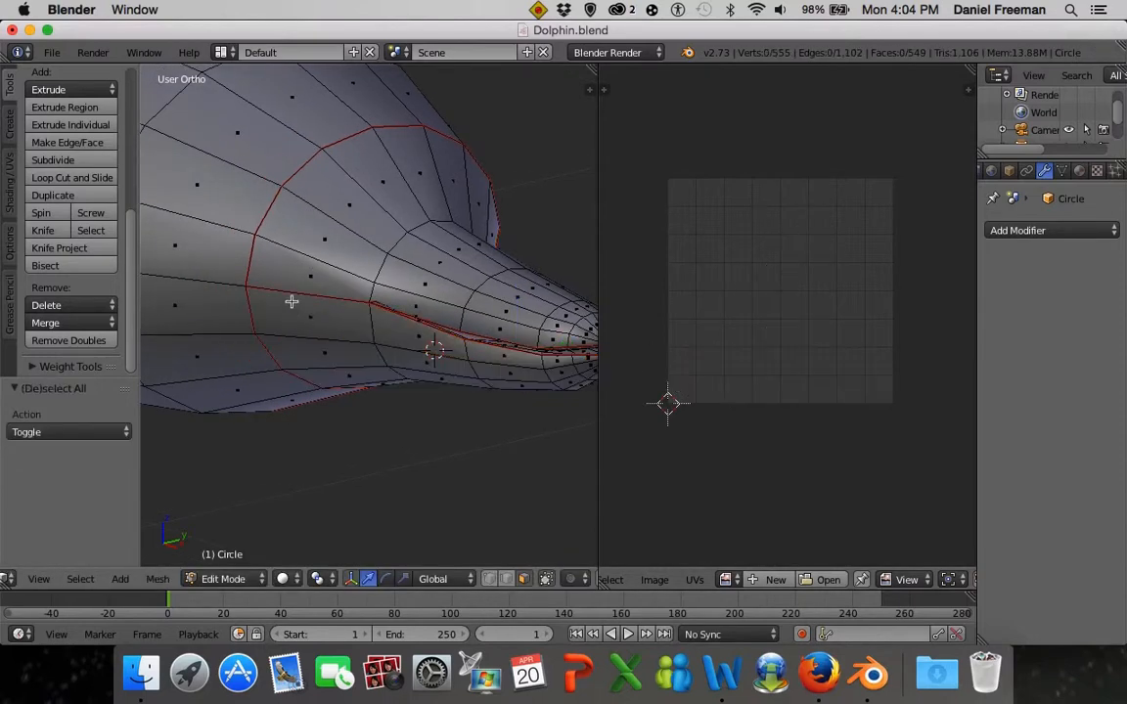
Examine the seams around the corner of the mouth and along the dolphin's beak
scroll(328, 294, "up", 4)
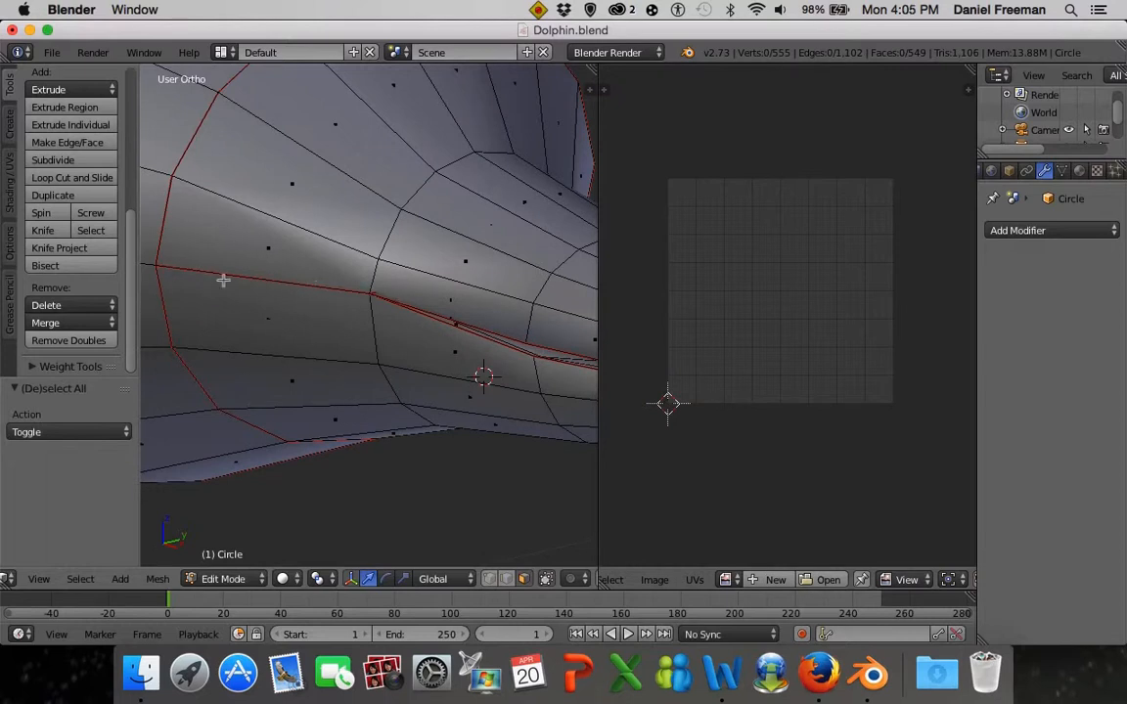
scroll(481, 291, "down", 2)
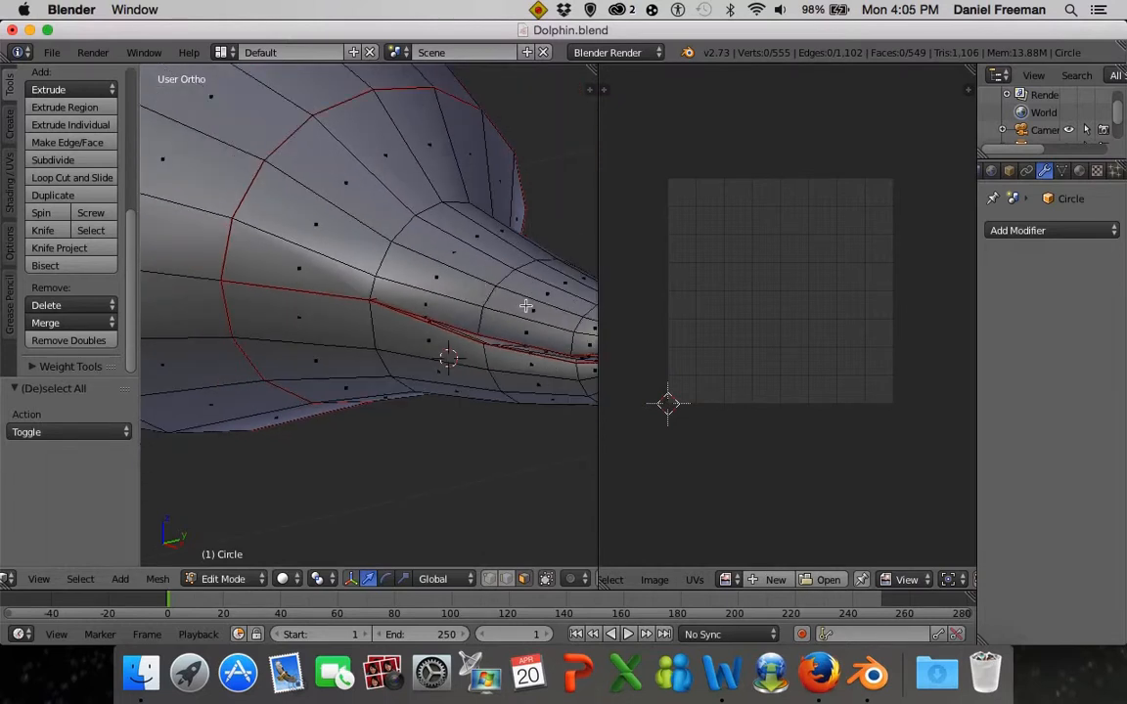
middle_click_drag(525, 306, 403, 317, "shift")
scroll(499, 341, "up", 5)
scroll(458, 335, "up", 6)
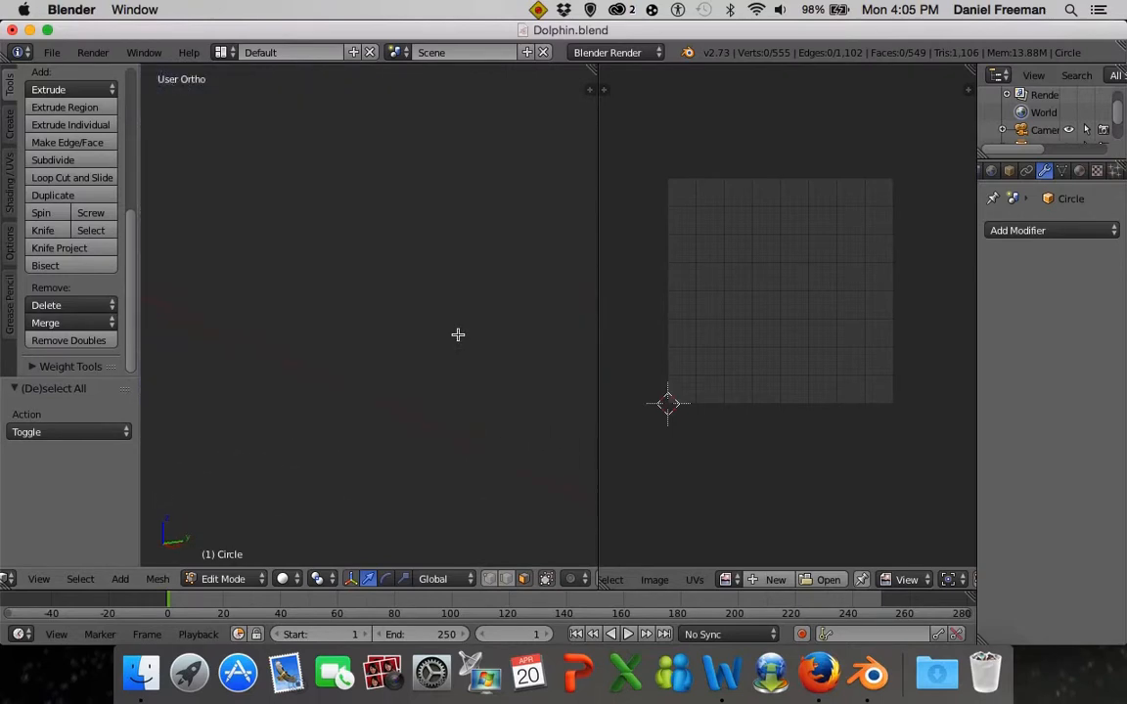
scroll(490, 342, "down", 9)
scroll(394, 313, "down", 2)
middle_click_drag(350, 287, 298, 249)
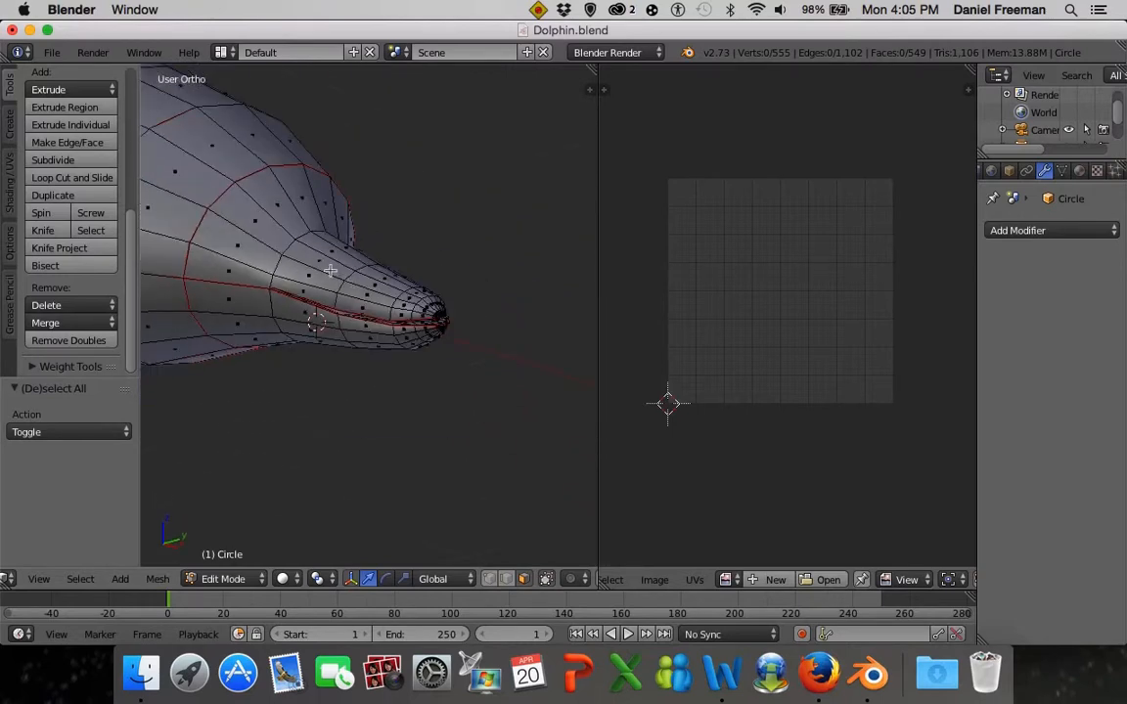
Select the linked faces of the upper snout and the lower jaw and hide both parts
key("l")
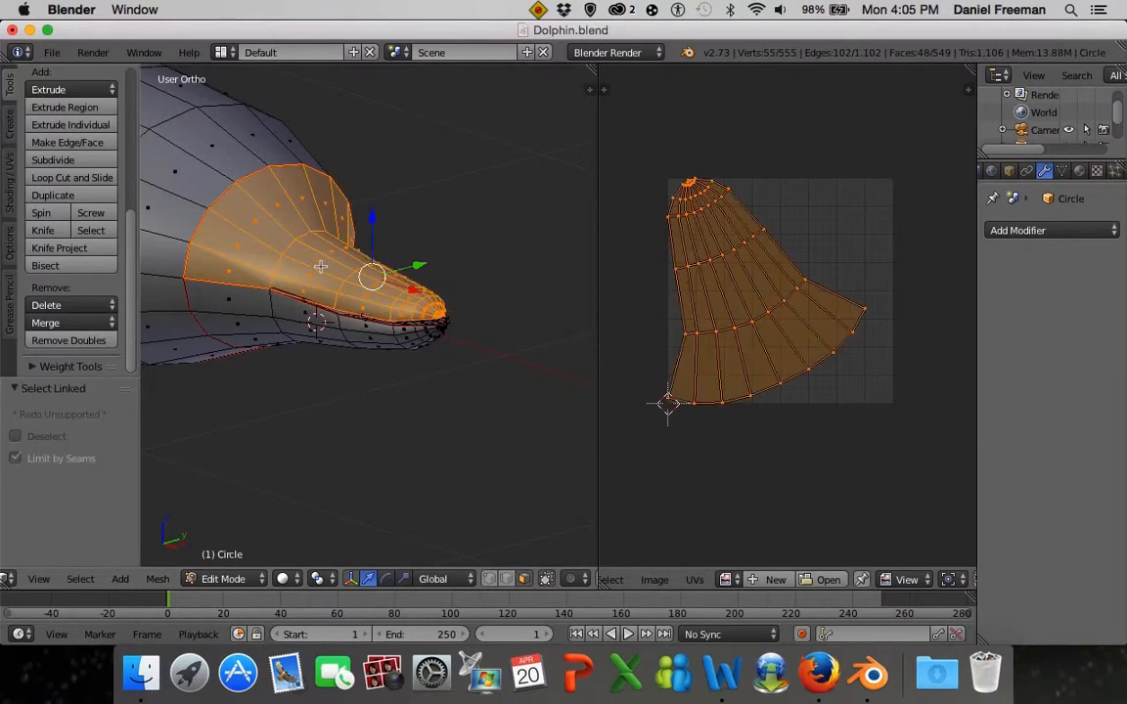
key("h")
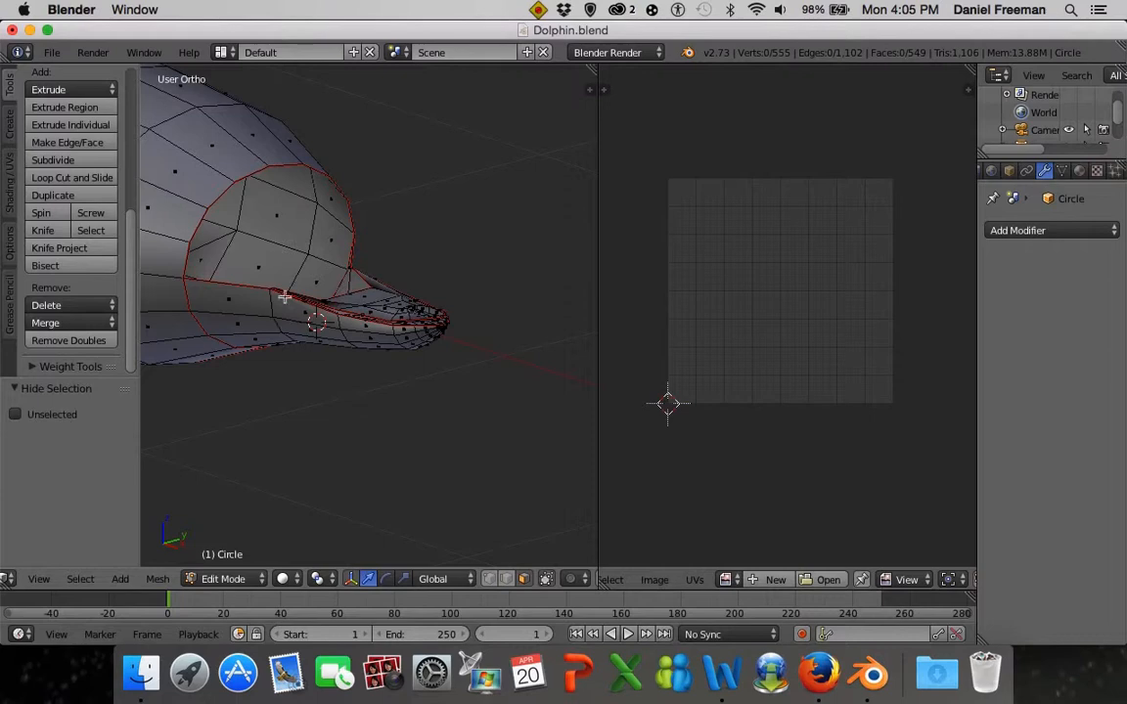
key("l")
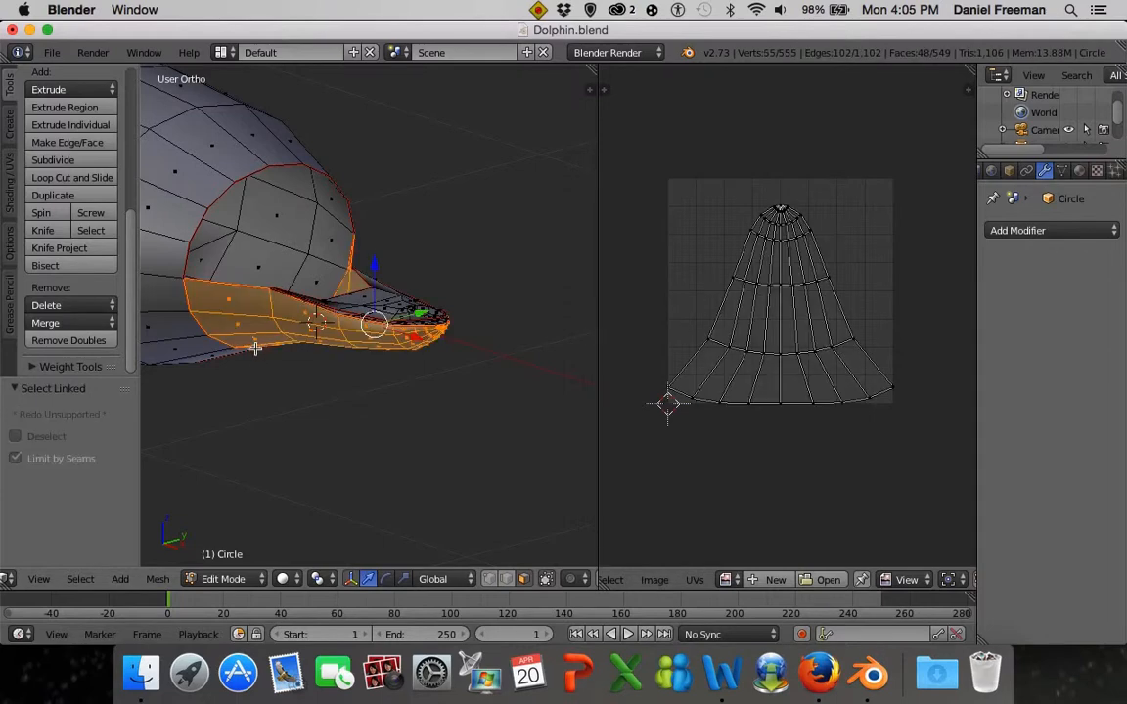
scroll(251, 321, "down", 5)
scroll(293, 289, "down", 3)
scroll(318, 305, "left", 2)
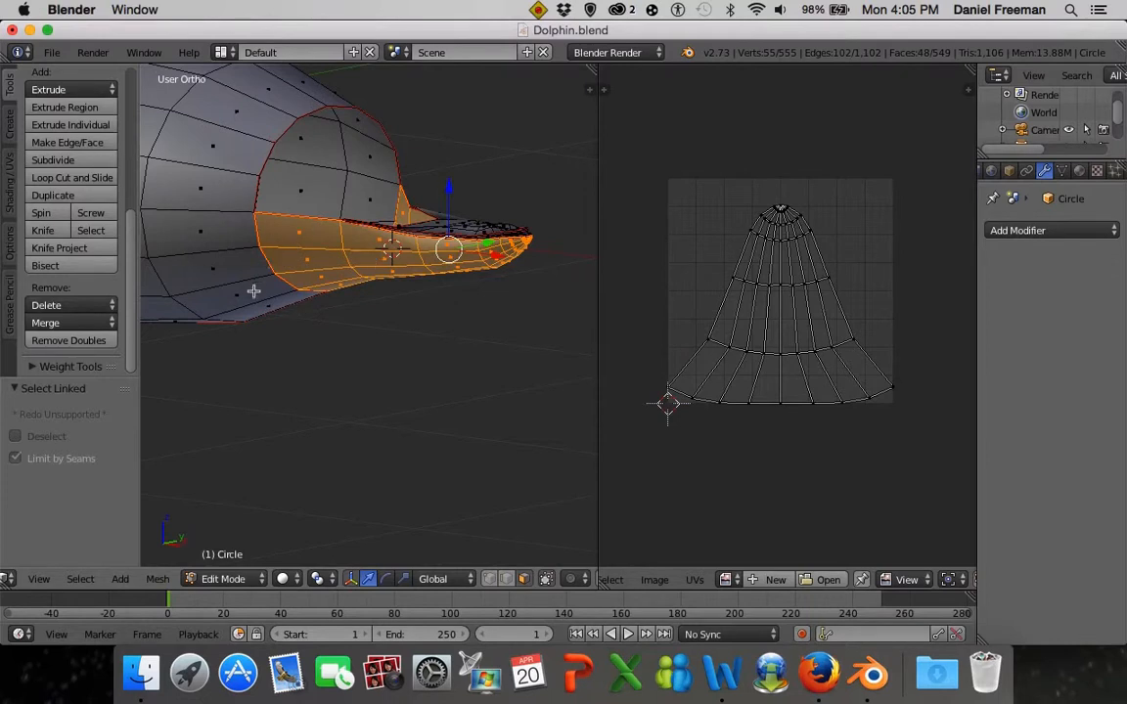
scroll(317, 306, "up", 2)
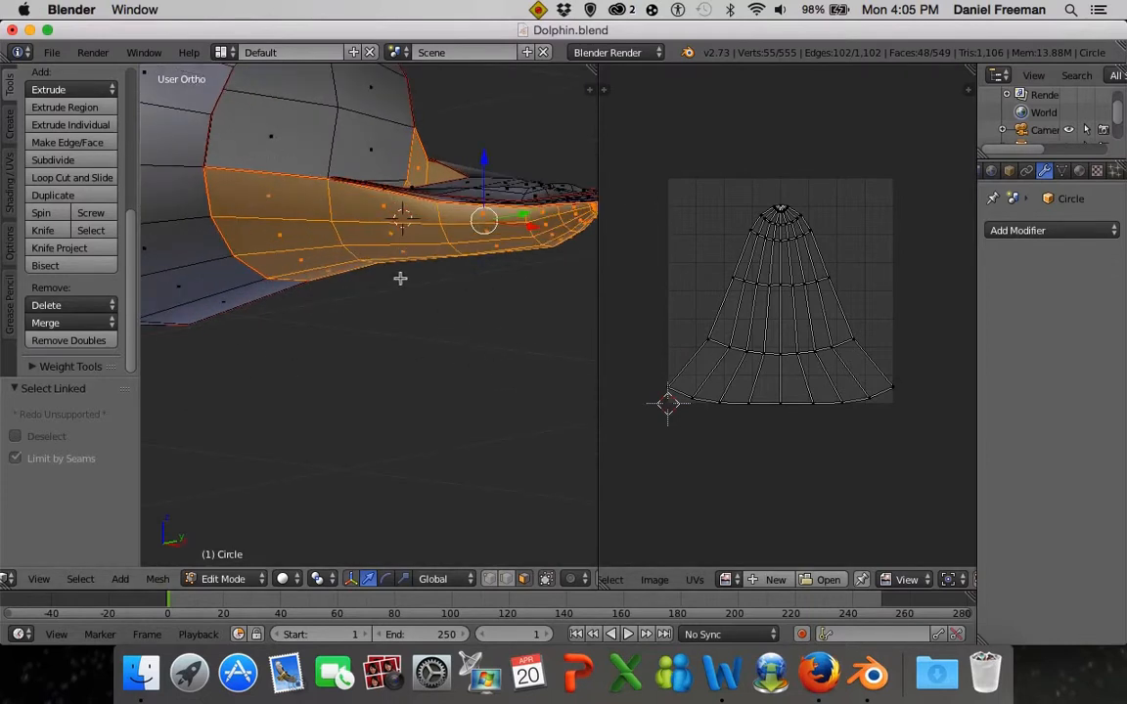
key("h")
Examine the seams of the exposed mouth interior, from its rear opening to the beak tip
middle_click_drag(395, 243, 146, 291)
scroll(432, 347, "up", 2)
middle_click_drag(682, 286, 1046, 296)
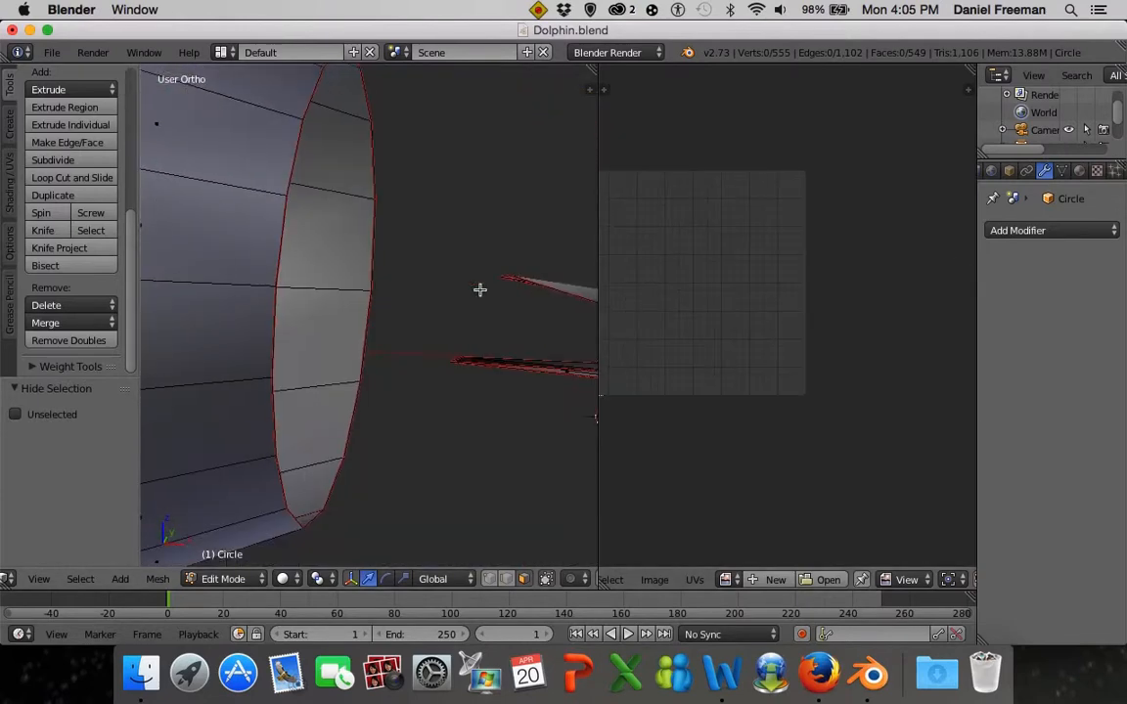
middle_click_drag(655, 315, 719, 326)
middle_click_drag(308, 269, 229, 263, "shift")
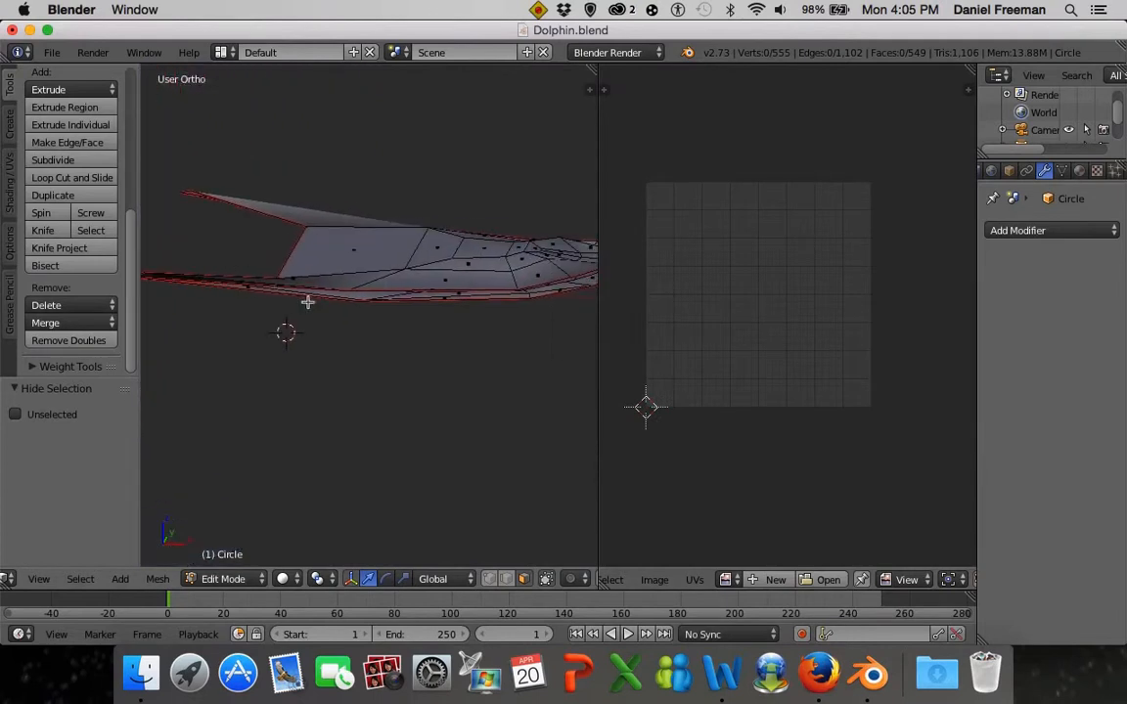
middle_click_drag(307, 302, 334, 312)
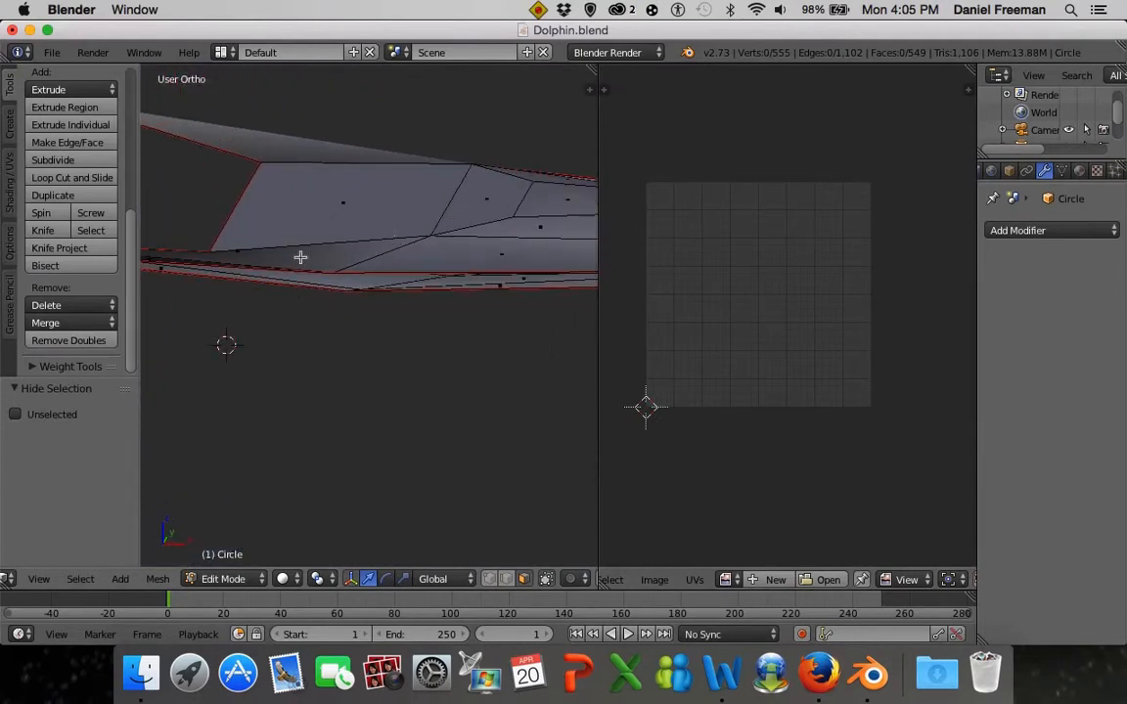
mouse_move(300, 257)
middle_mouse_down()
mouse_move(272, 279)
mouse_move(215, 229)
mouse_move(277, 221)
mouse_move(250, 255)
mouse_move(262, 254)
mouse_move(150, 207)
mouse_move(194, 312)
mouse_move(342, 272)
mouse_move(261, 260)
mouse_move(322, 274)
mouse_move(296, 250)
middle_mouse_up()
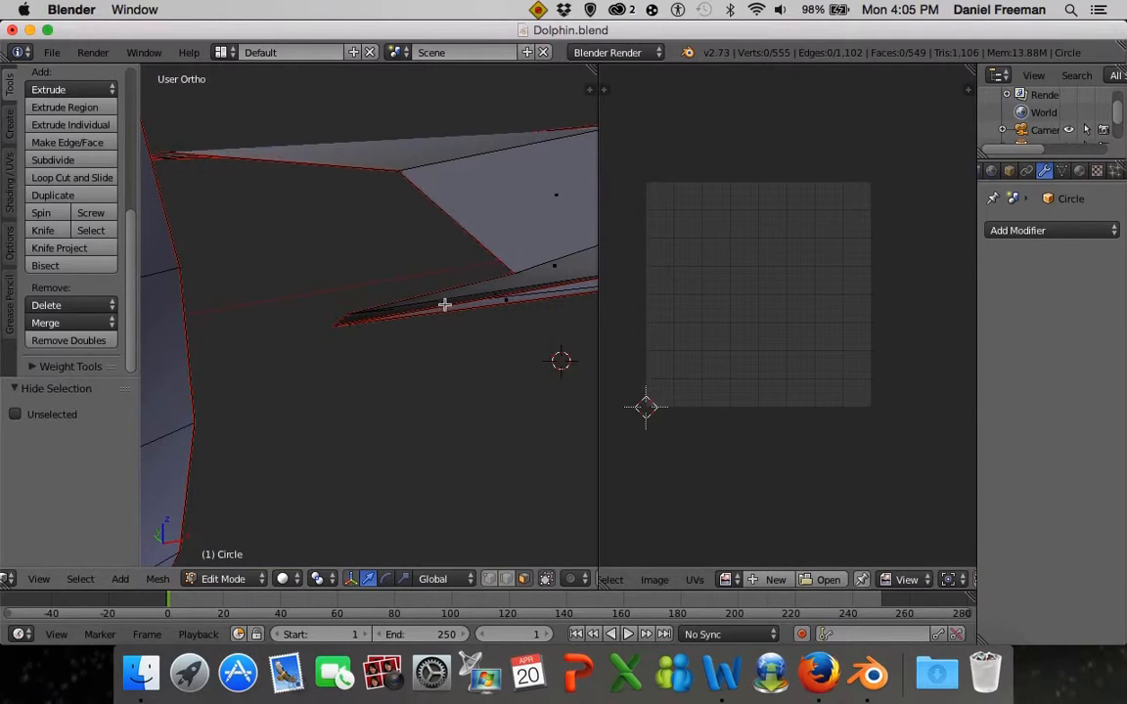
middle_click_drag(445, 304, 303, 348)
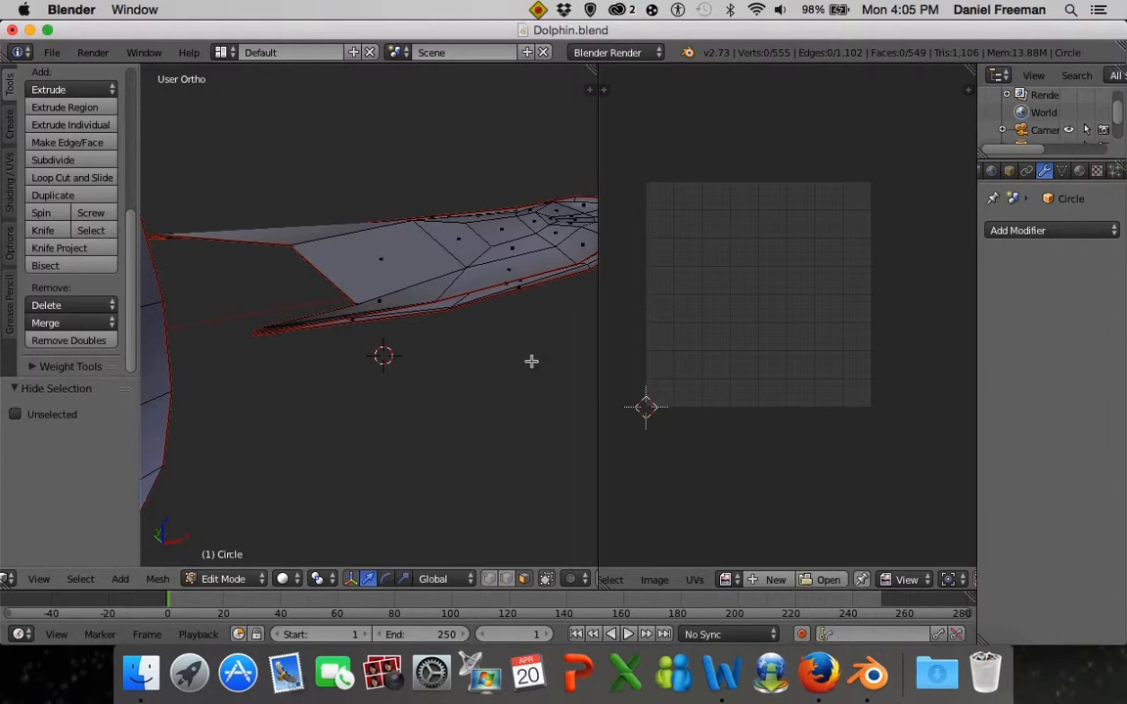
middle_click_drag(531, 362, 417, 374)
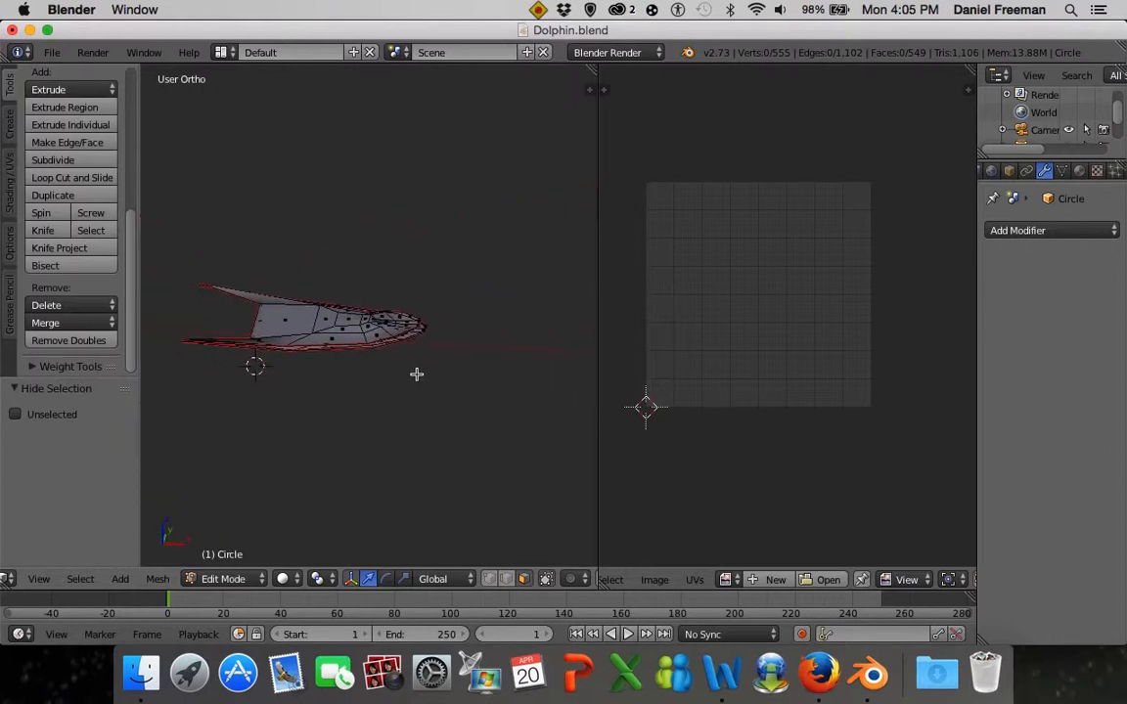
Select the linked faces of both halves of the mouth interior and inspect their two UV islands
key("l")
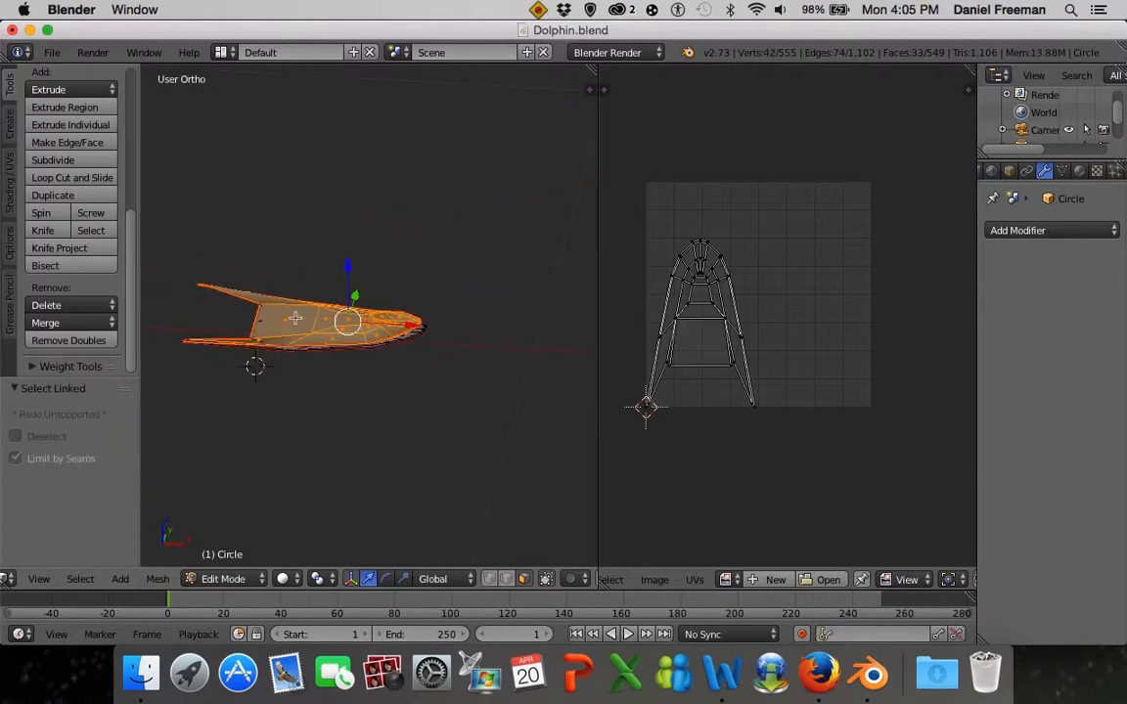
middle_click_drag(397, 331, 362, 301)
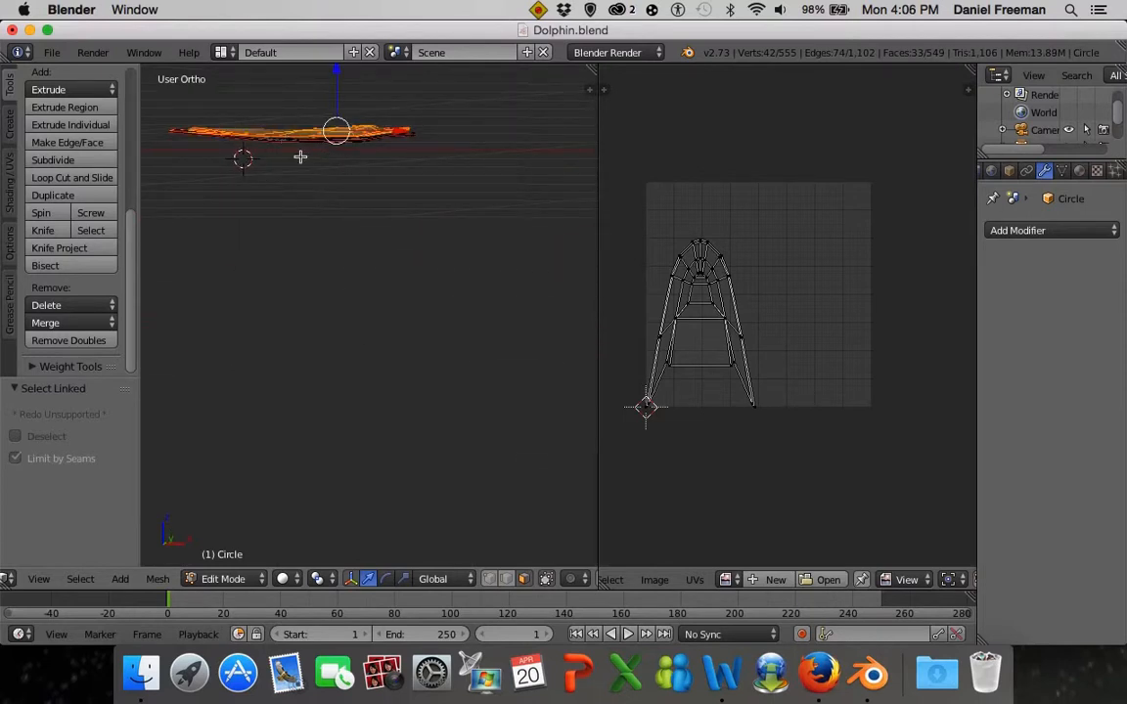
middle_click_drag(300, 156, 312, 228)
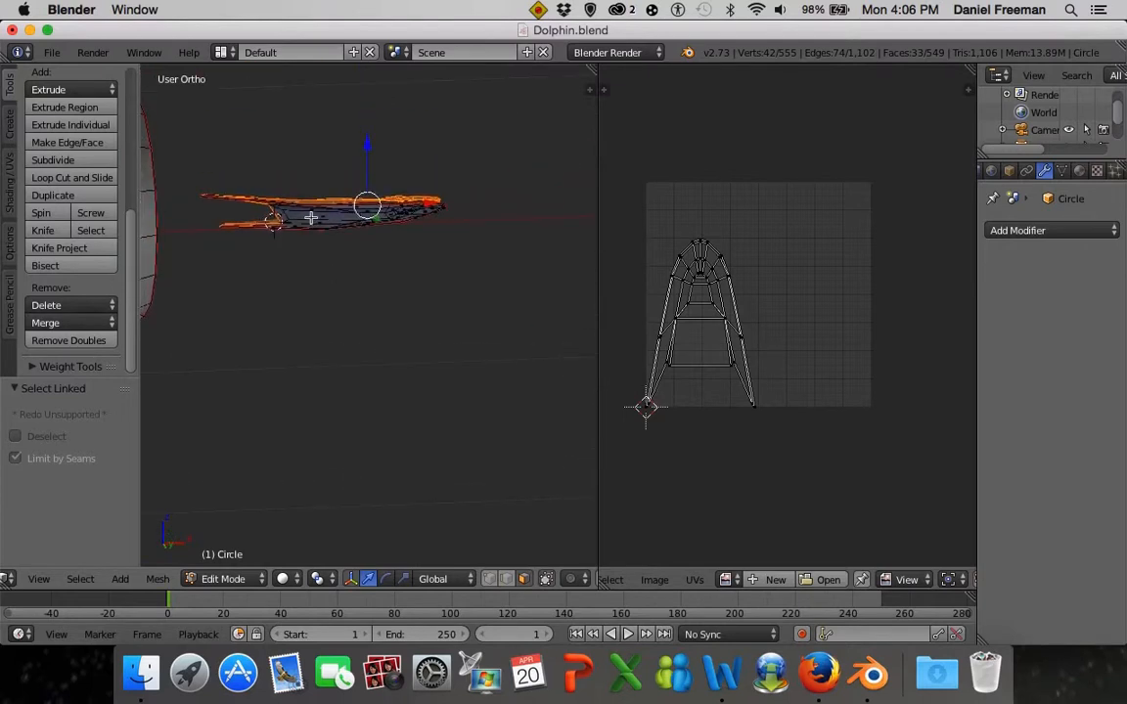
key("l")
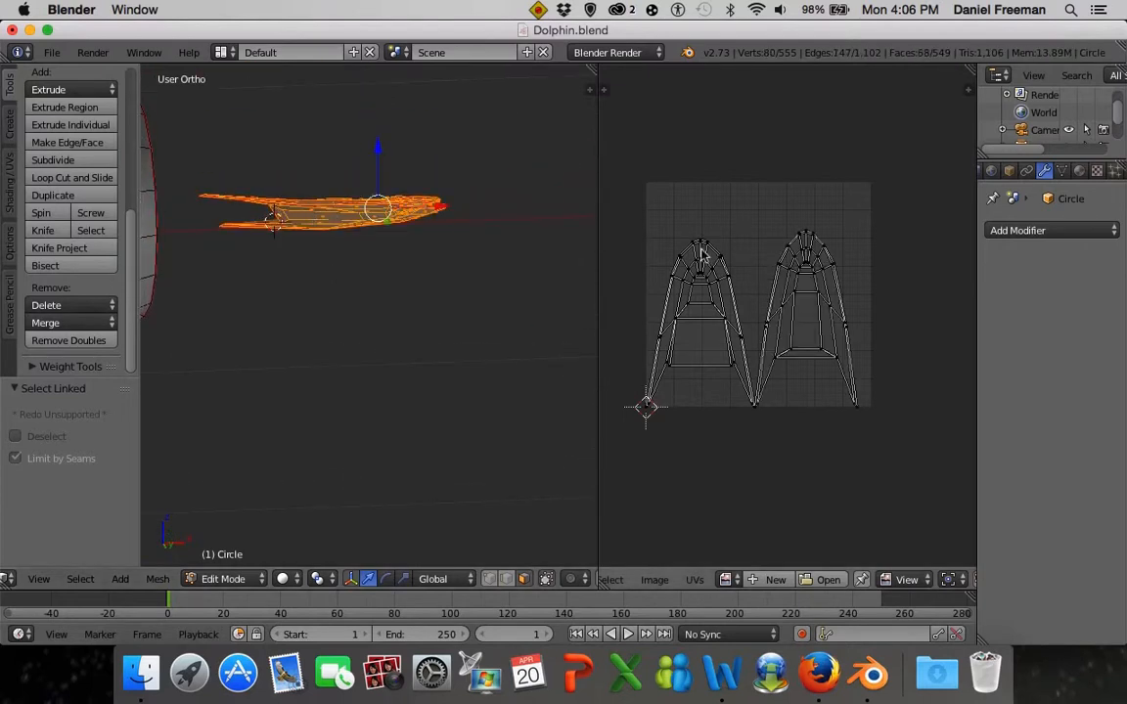
middle_click_drag(353, 128, 388, 211, "shift")
scroll(345, 189, "up", 2)
scroll(759, 284, "up", 2)
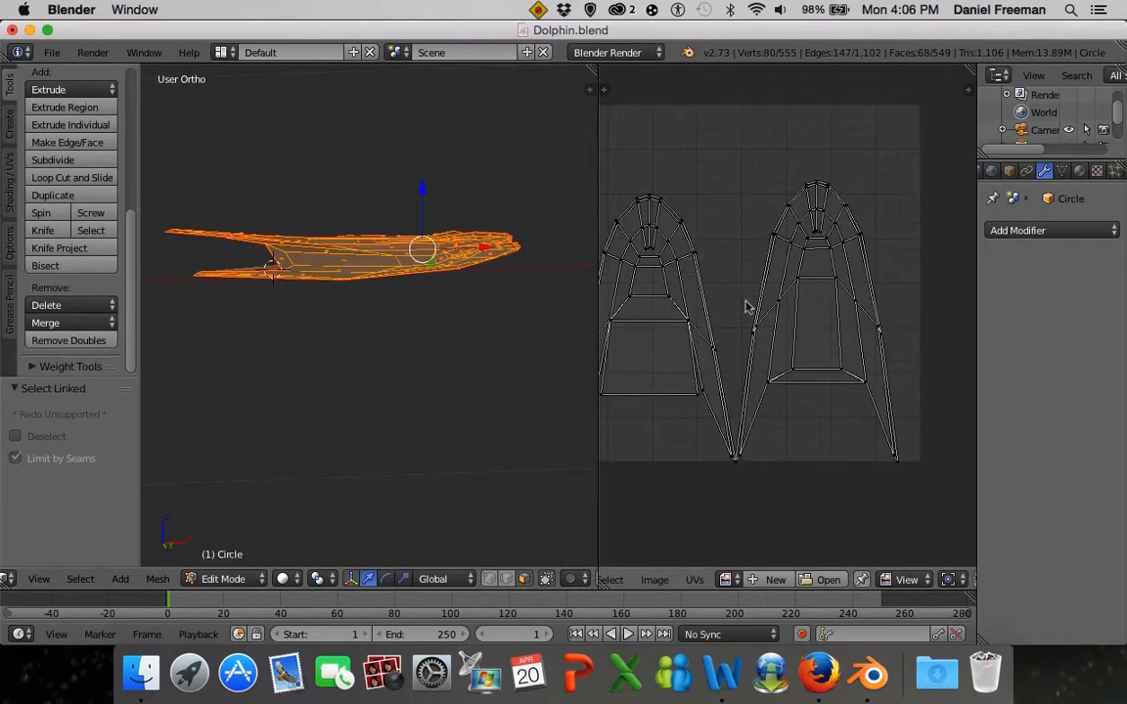
scroll(763, 299, "down", 3)
scroll(332, 255, "up", 1)
Deselect the mouth interior, reveal the hidden snout and jaw faces, and clear the resulting selection
middle_click_drag(293, 265, 302, 302)
key("a")
scroll(430, 300, "down", 3)
middle_click_drag(425, 380, 445, 414, "shift")
key("alt+h")
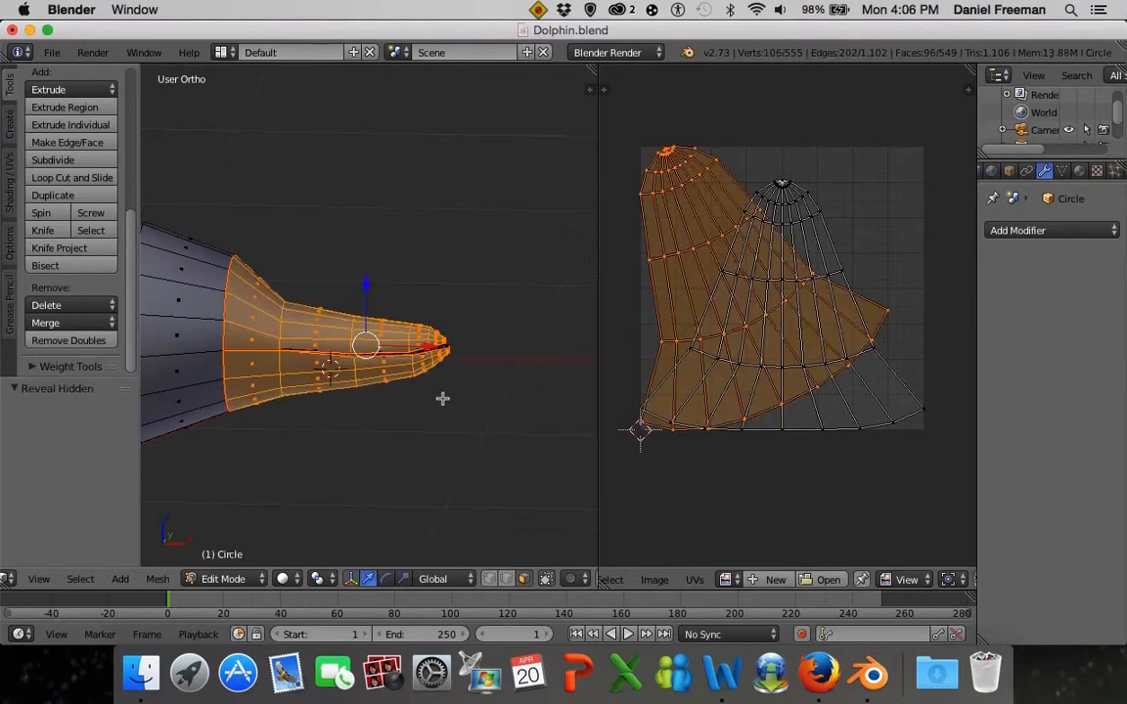
key("a")
Select the linked faces of the dorsal fin to view its UV island
scroll(419, 364, "up", 3)
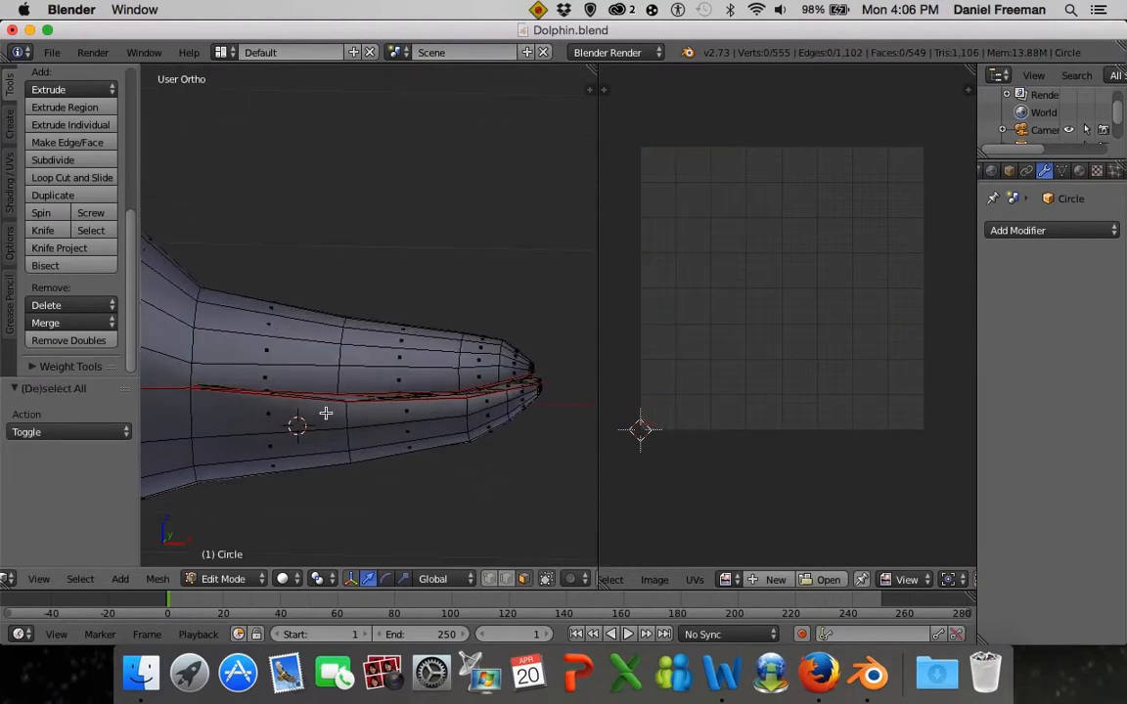
scroll(327, 410, "up", 3)
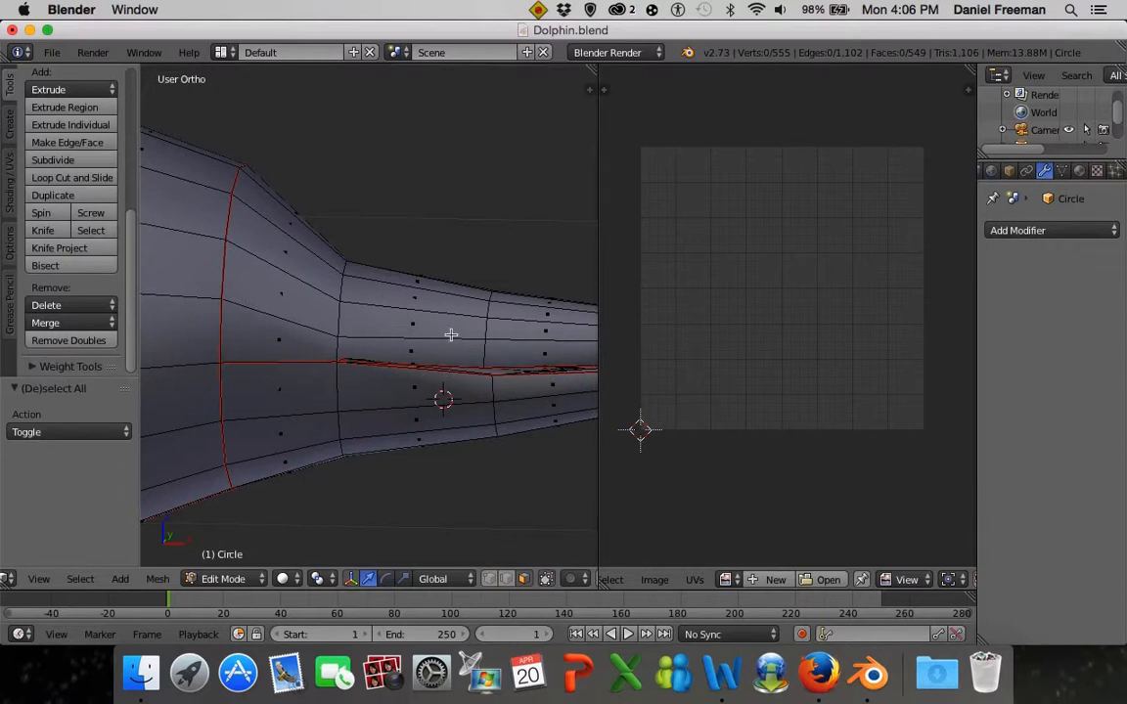
scroll(481, 331, "down", 6)
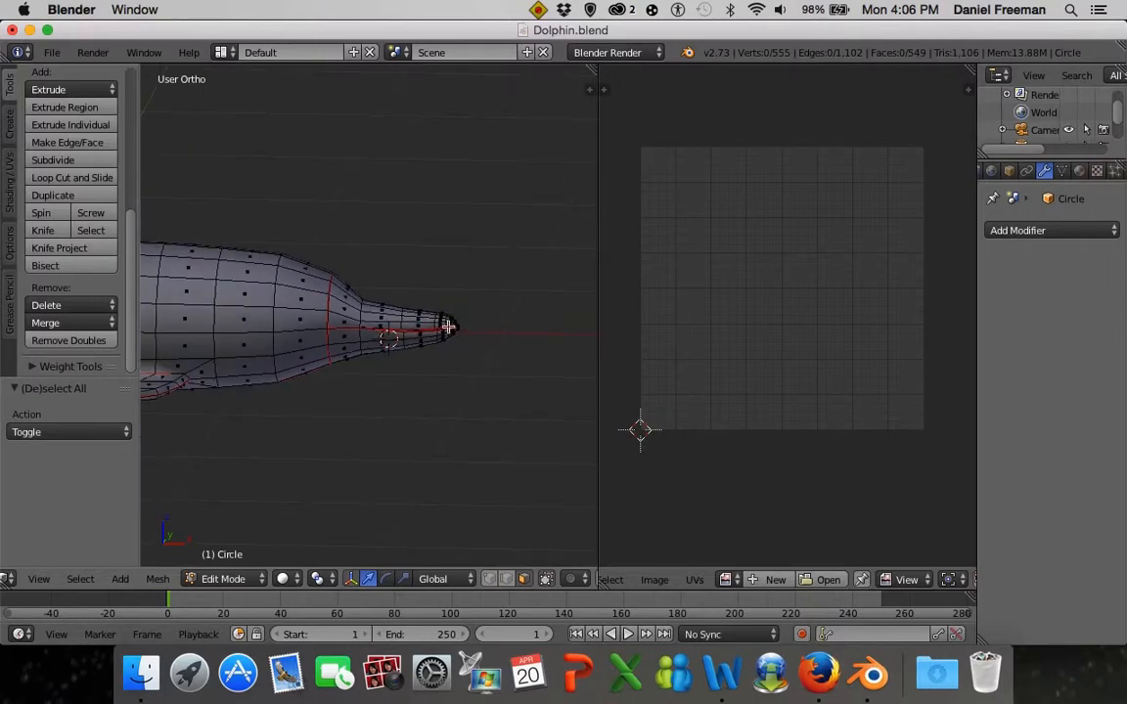
middle_click_drag(514, 269, 458, 323)
scroll(457, 323, "up", 5)
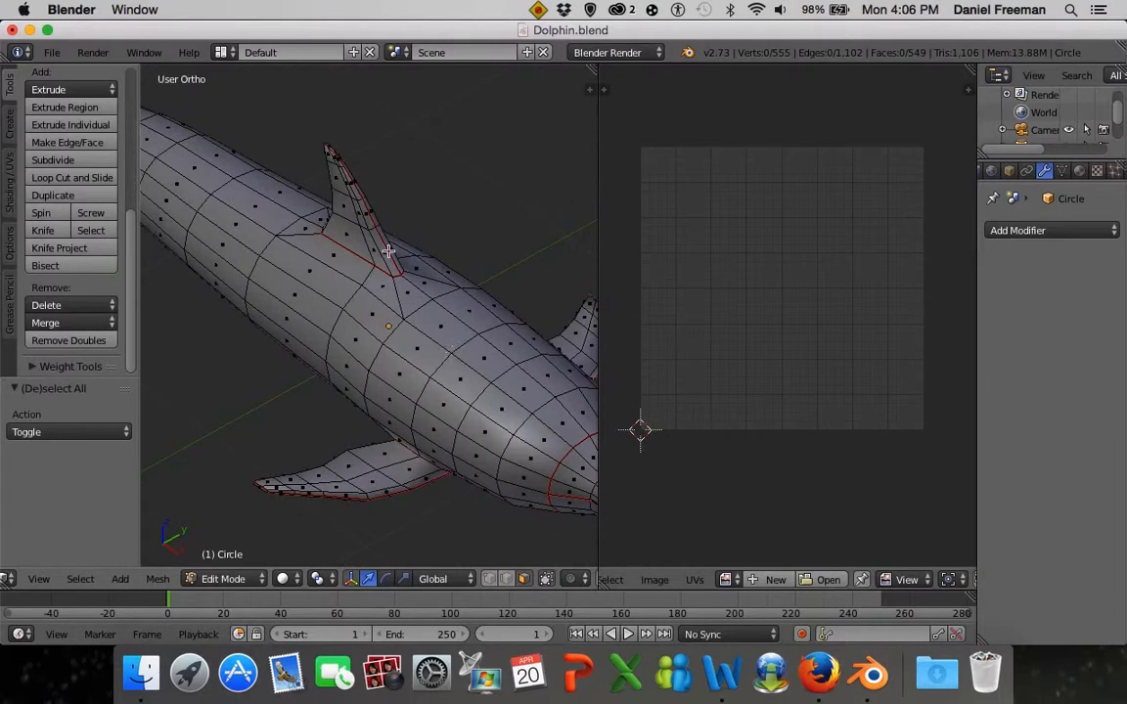
key("l")
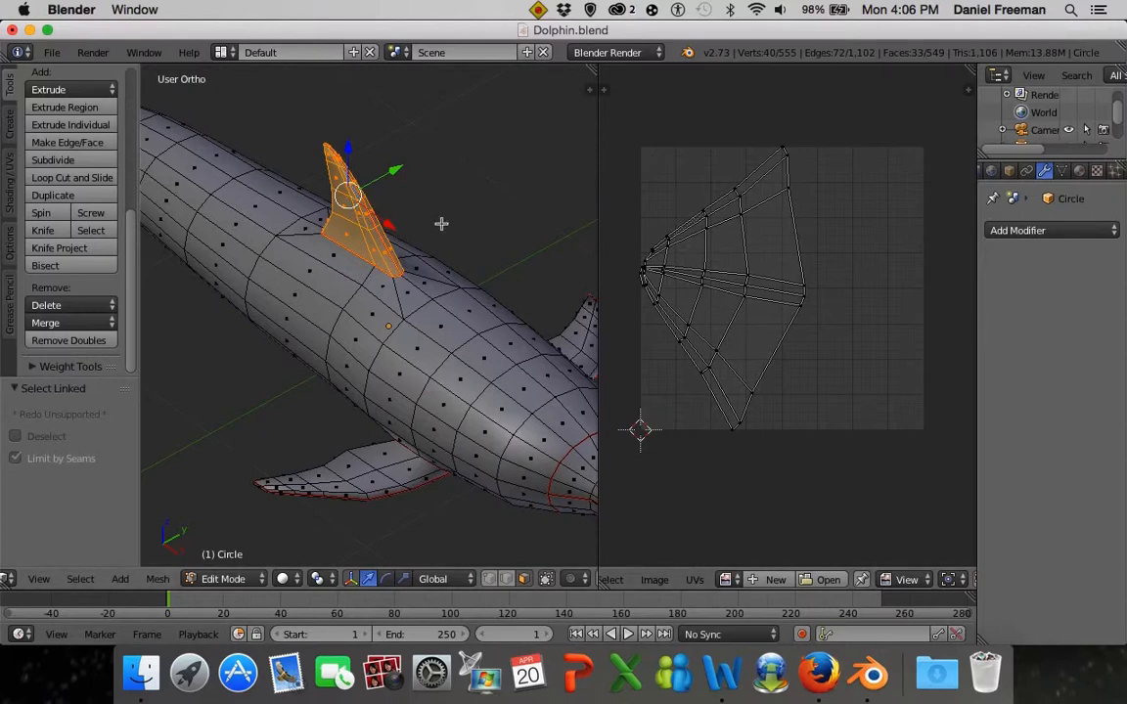
Examine the dorsal fin's UV island alongside the fin on the body, and deselect the fin
scroll(749, 322, "up", 2)
scroll(735, 309, "down", 1)
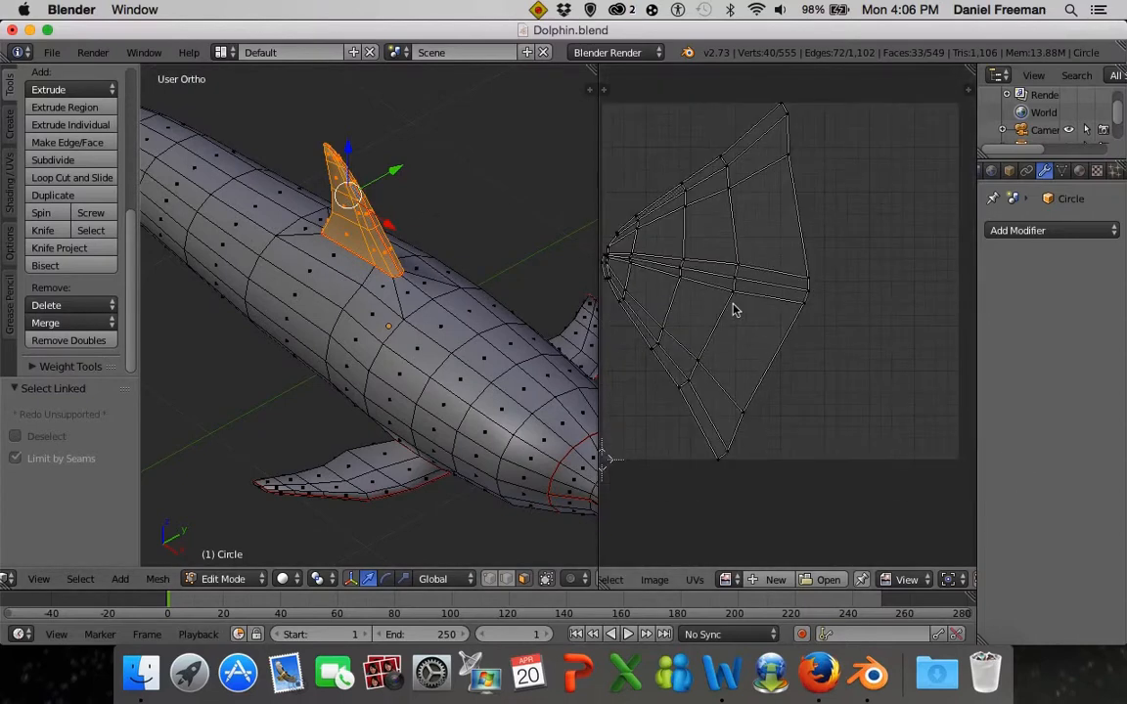
middle_click_drag(652, 378, 692, 383)
scroll(445, 261, "down", 3)
middle_click_drag(445, 261, 427, 306)
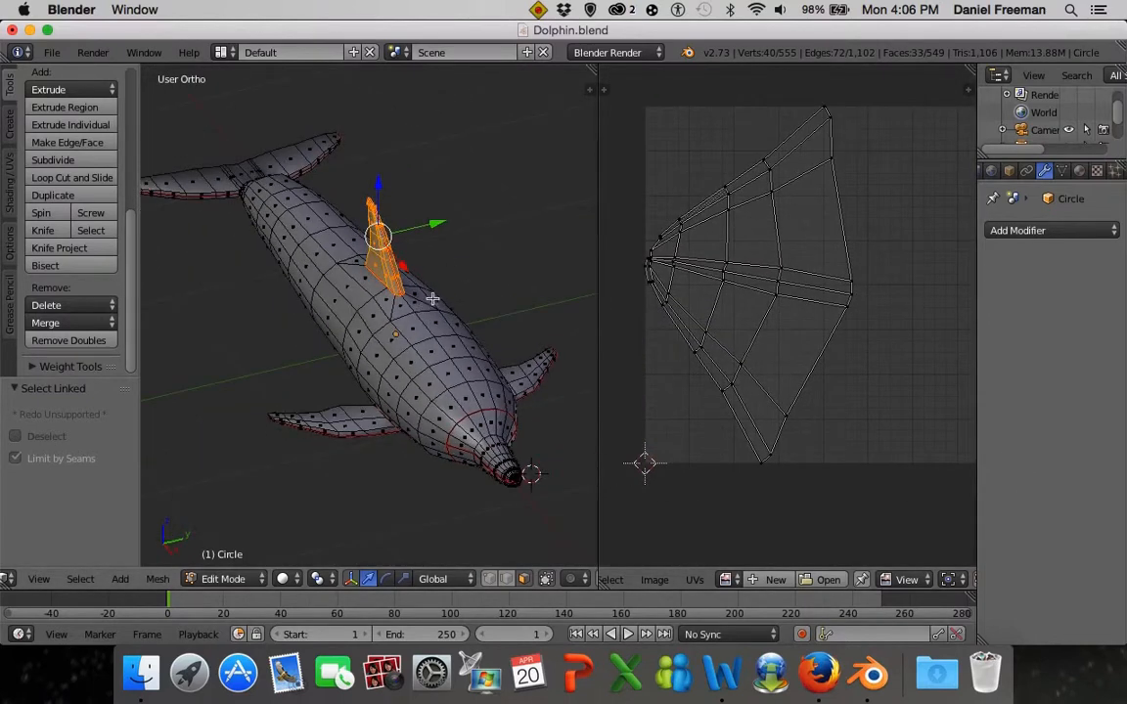
scroll(335, 279, "down", 2)
key("a")
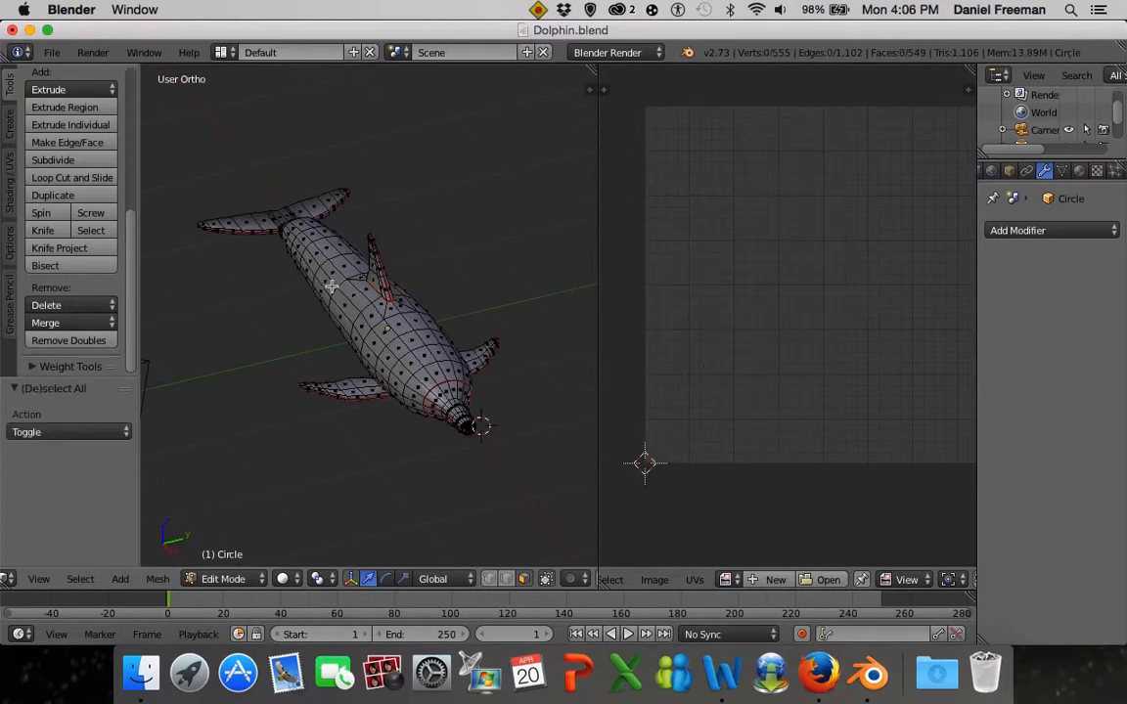
Select the whole mesh to examine all its overlapping UV islands together, and clear the selection
key("a")
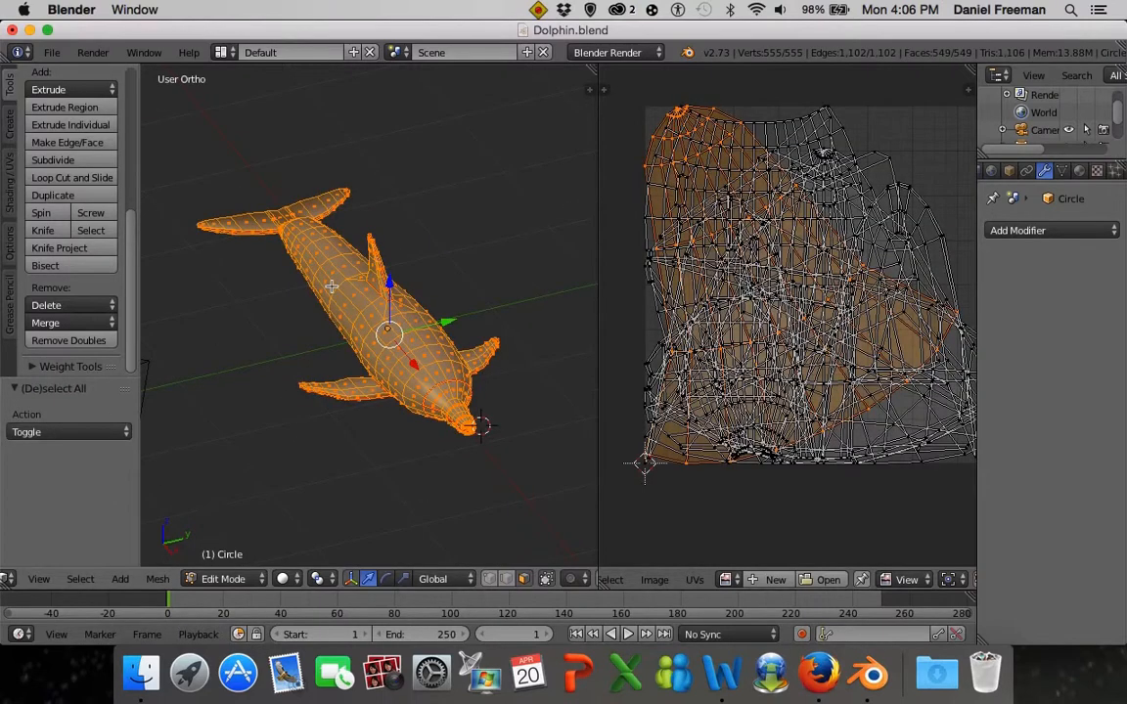
scroll(769, 320, "down", 3)
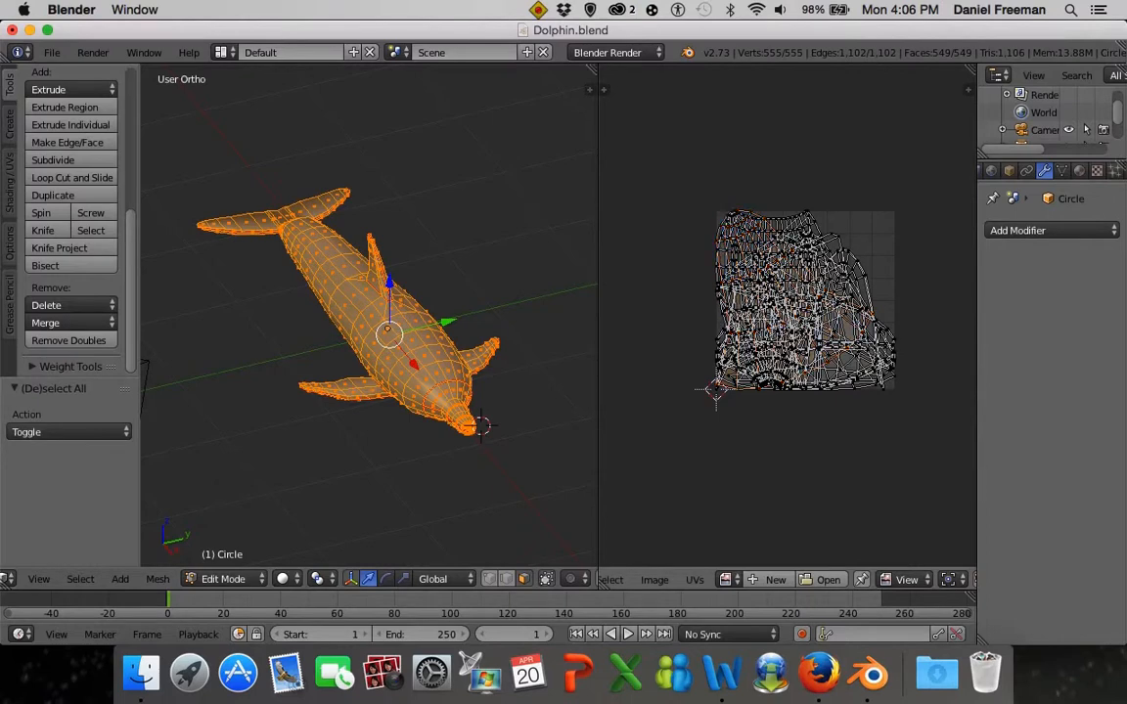
scroll(824, 315, "up", 5)
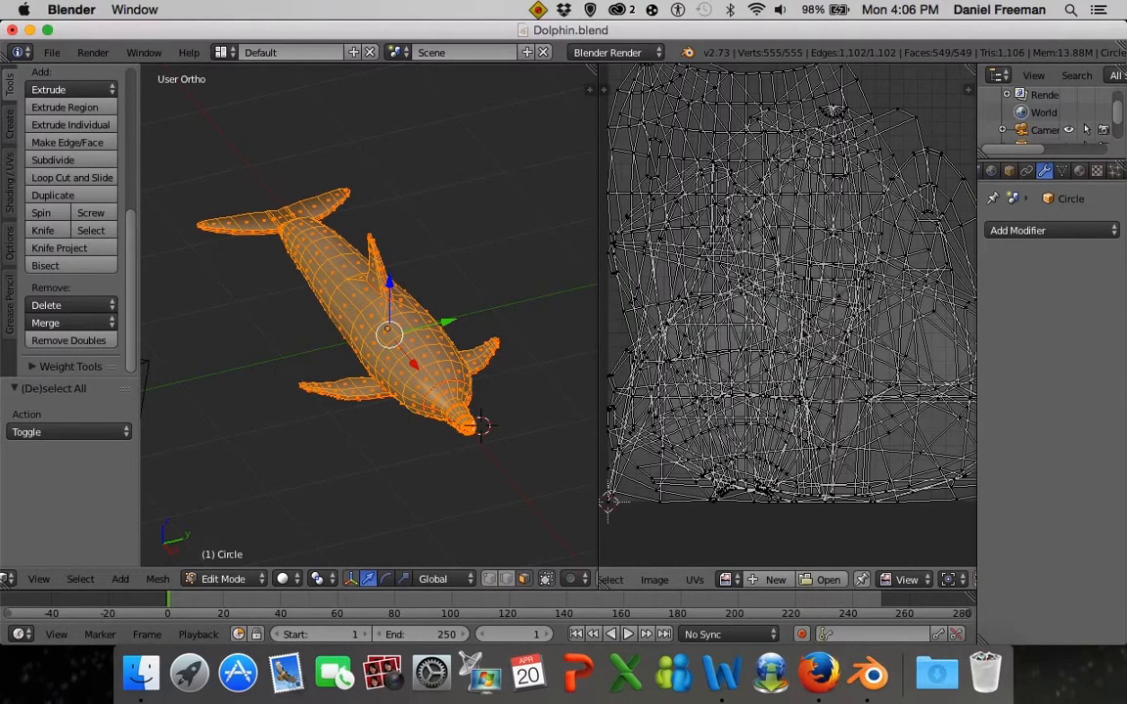
scroll(678, 372, "down", 3)
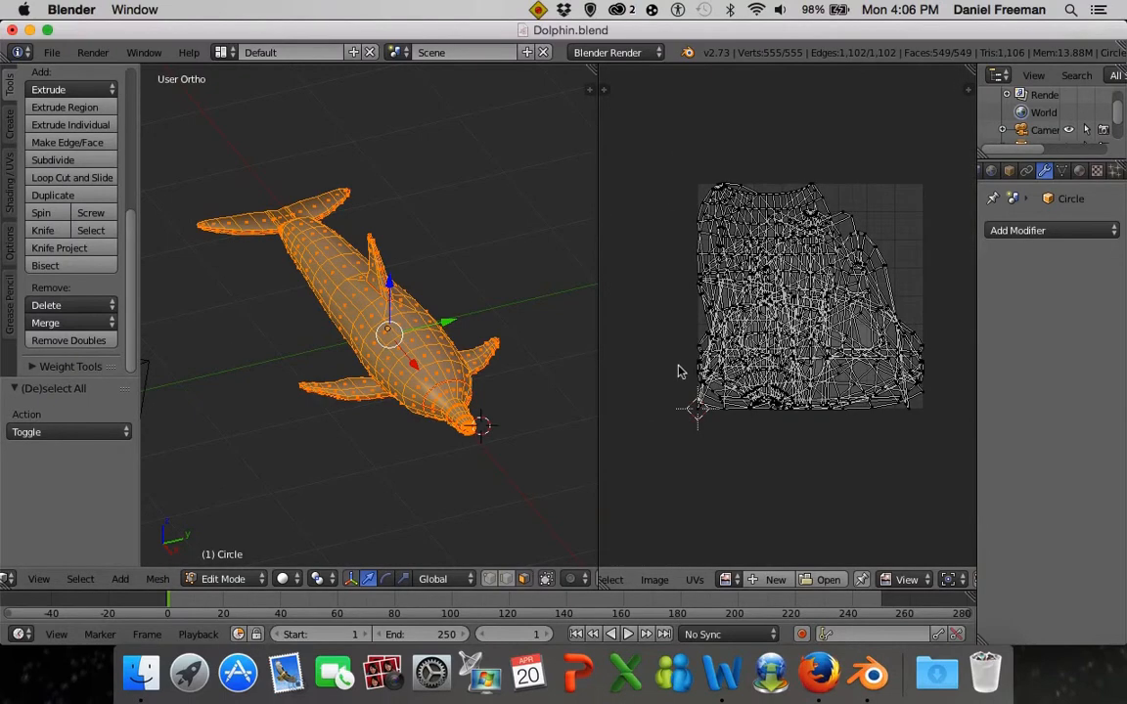
scroll(739, 421, "up", 3)
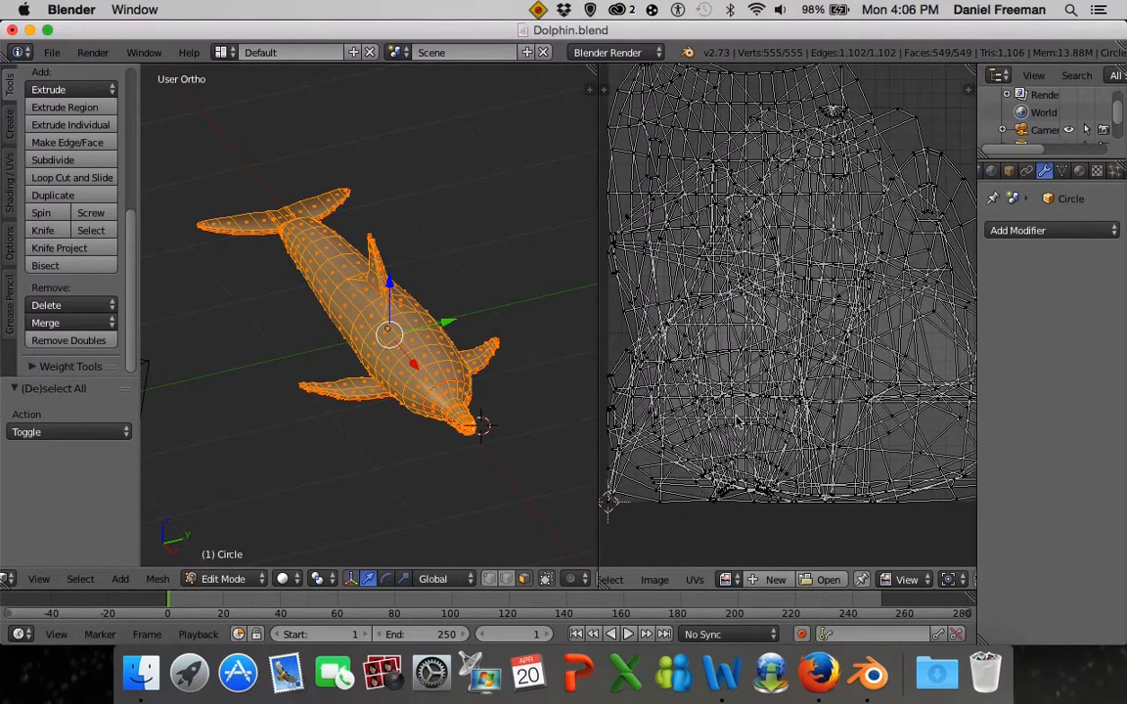
scroll(738, 421, "down", 4)
scroll(747, 432, "up", 2)
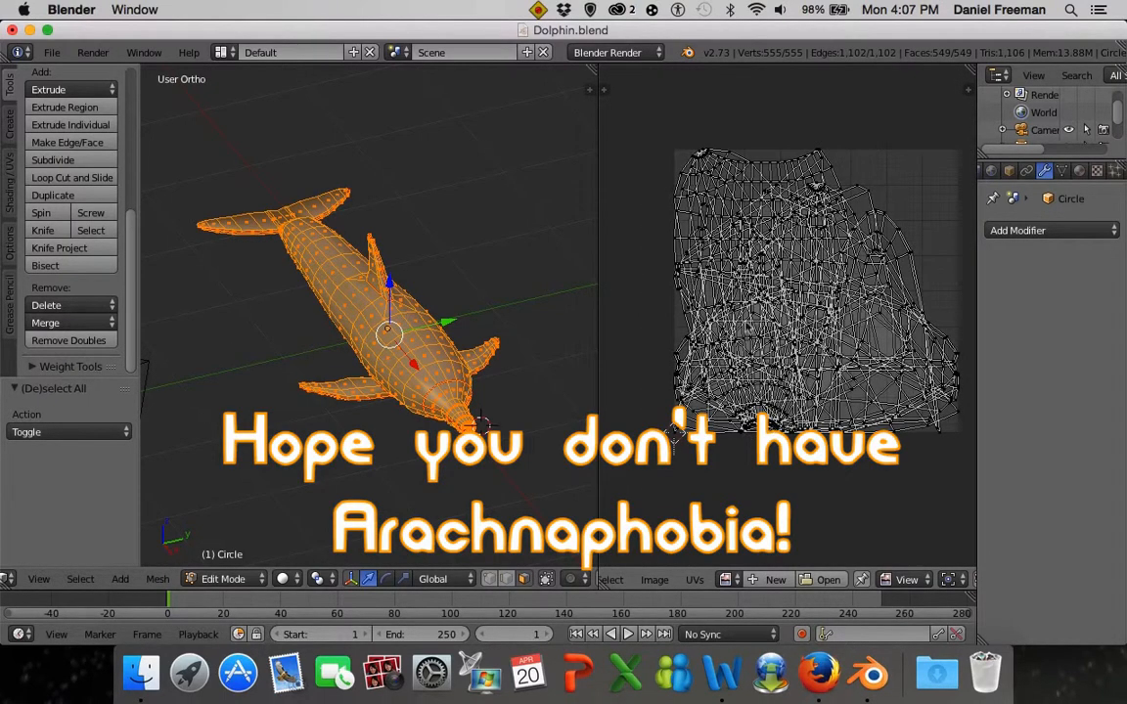
scroll(367, 402, "up", 1)
key("a")
middle_click_drag(437, 434, 458, 354, "shift")
scroll(402, 390, "up", 3)
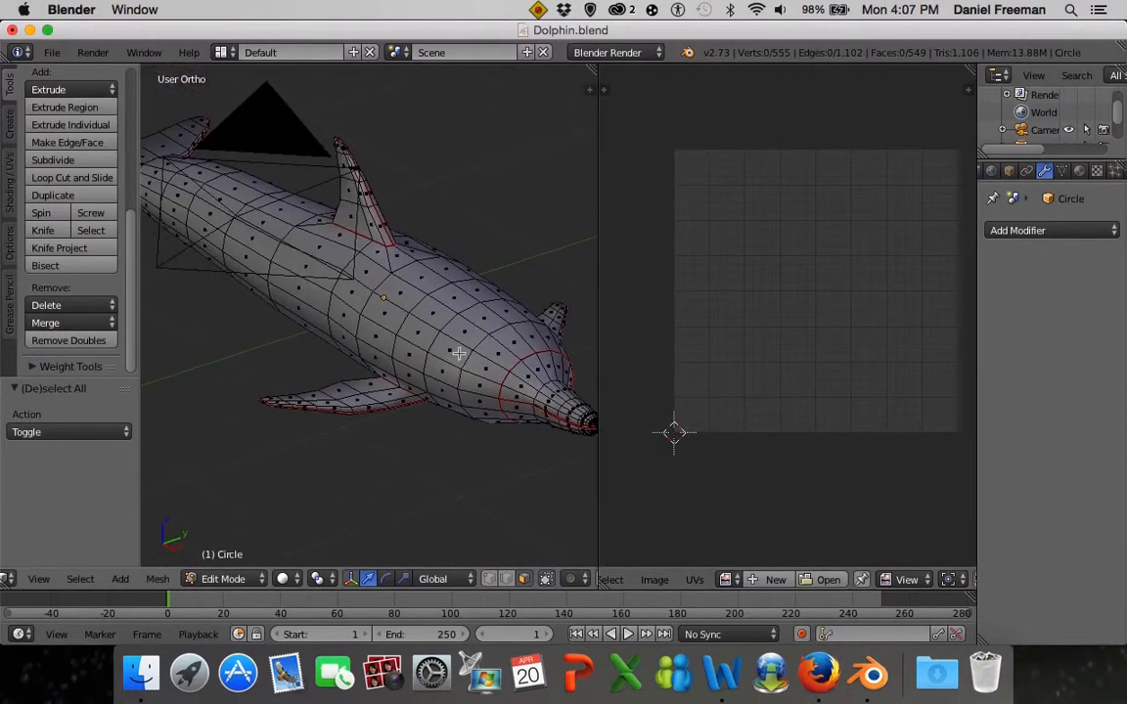
key("a")
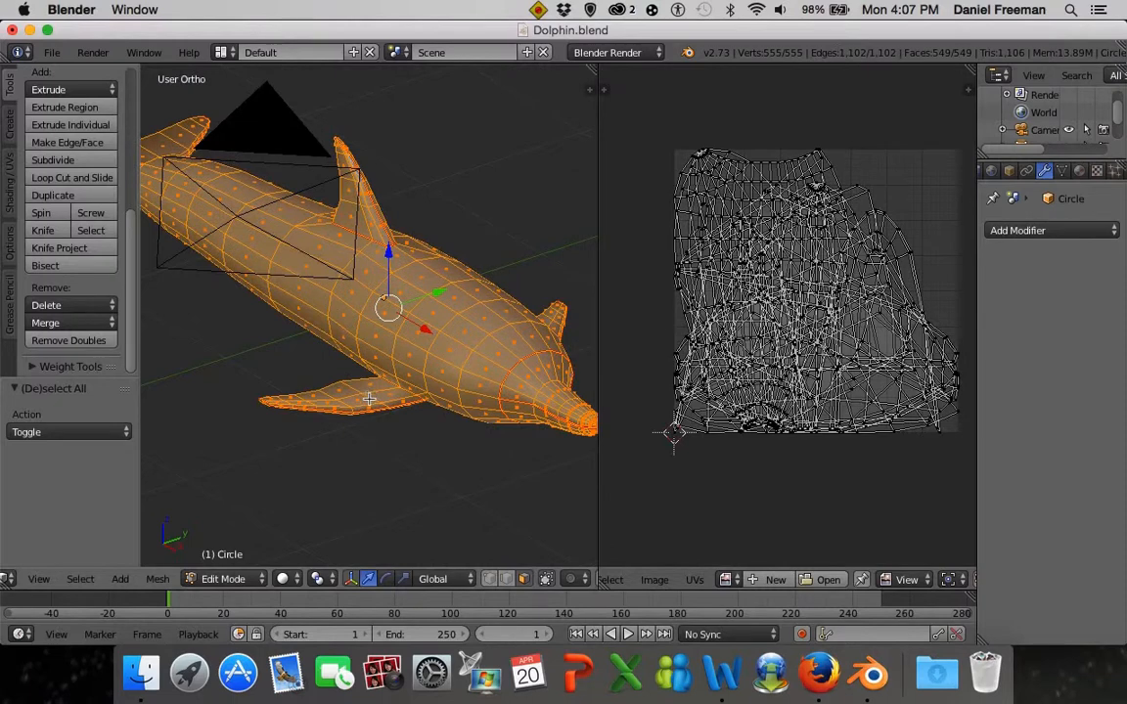
key("a")
Select the linked faces of the dolphin's right pectoral flipper and all of its UV island
middle_click_drag(371, 403, 381, 372)
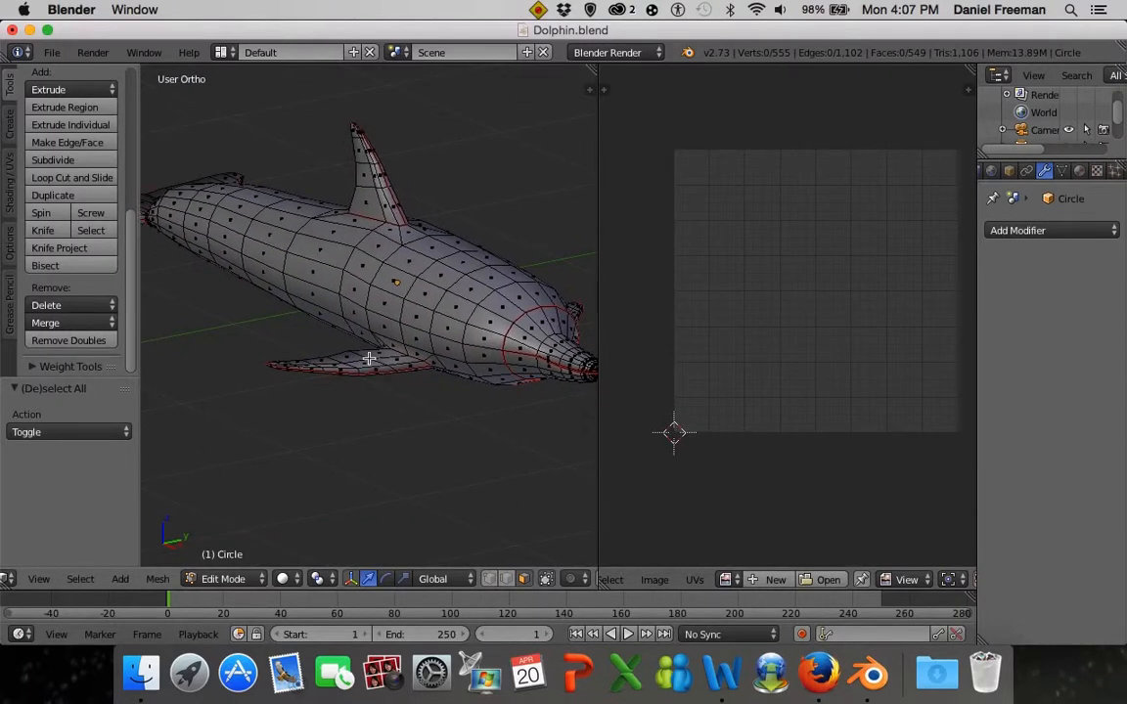
key("l")
scroll(369, 358, "up", 3)
middle_click_drag(443, 410, 445, 354)
key("a")
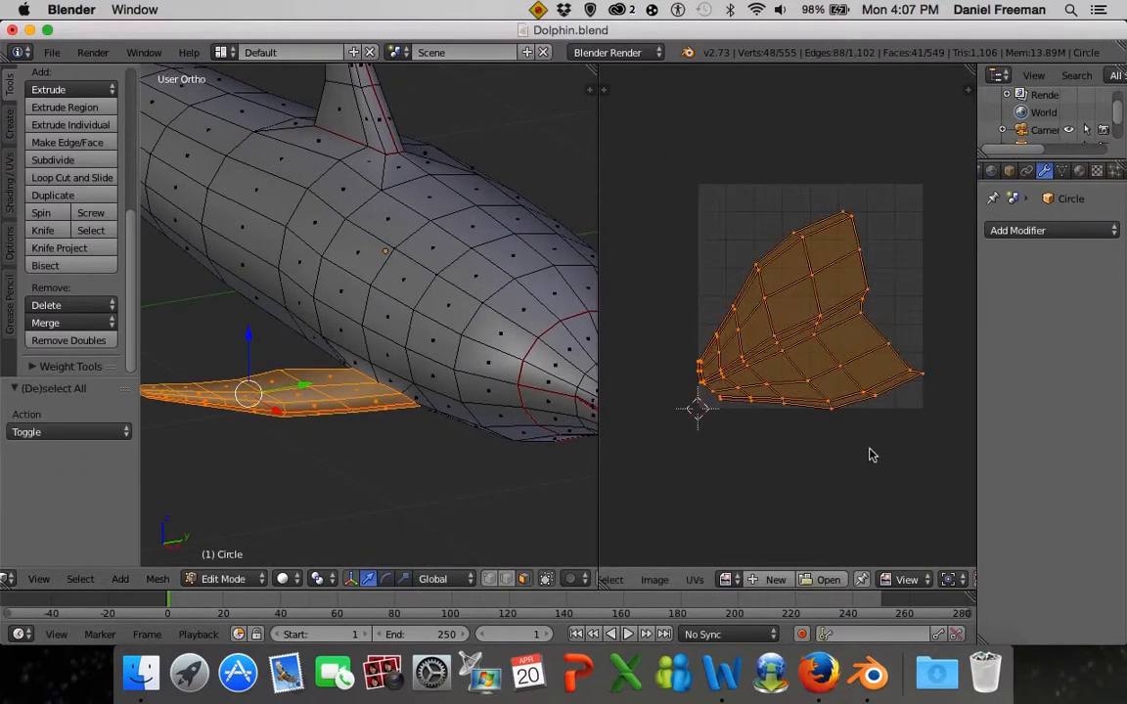
Scale the right flipper's UV island by about 0.317 and move it below the UV square
key("s")
left_click(817, 365)
key("g")
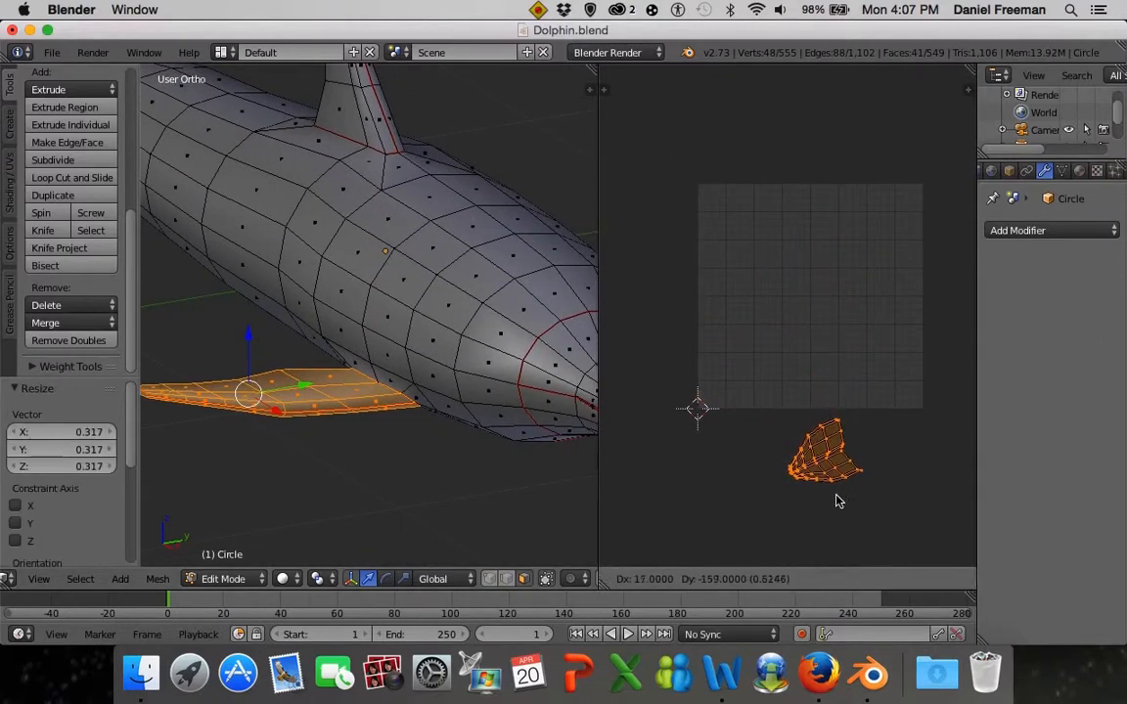
left_click(837, 501)
Replace the selection with the linked faces of the left pectoral flipper and all of its UV island
key("a")
middle_click_drag(543, 337, 453, 394)
key("a")
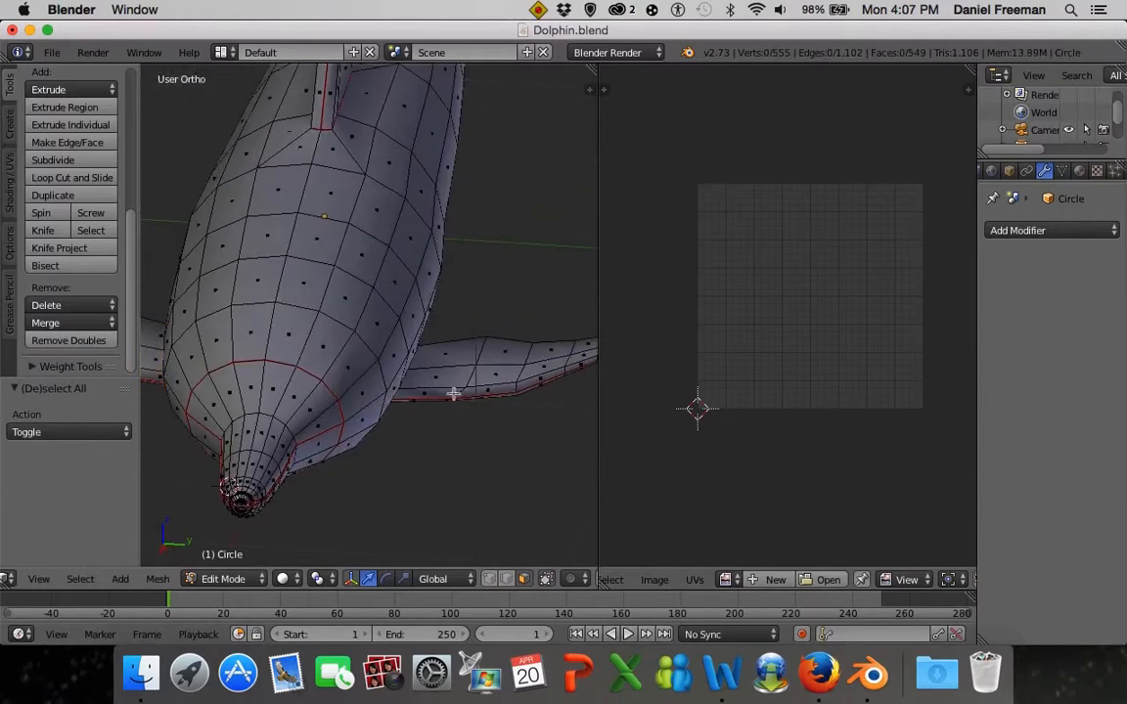
key("l")
key("a")
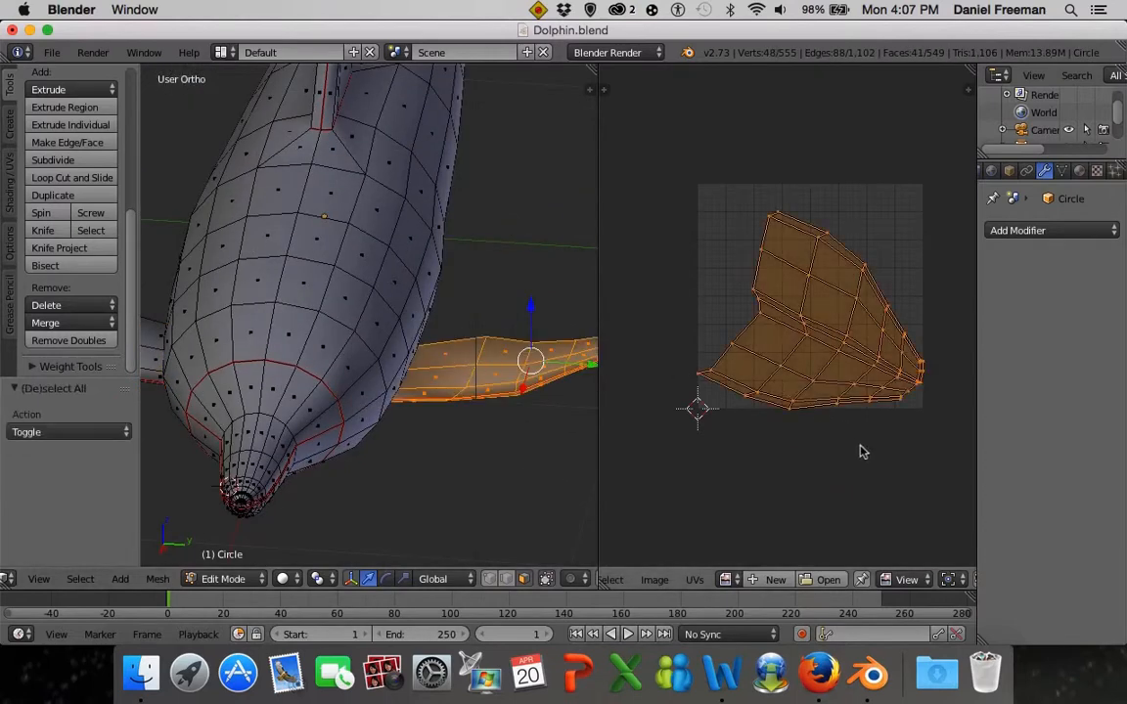
Scale the left flipper's UV island by about 0.363 and move it onto the lower edge of the UV square
key("s")
left_click(842, 370)
key("g")
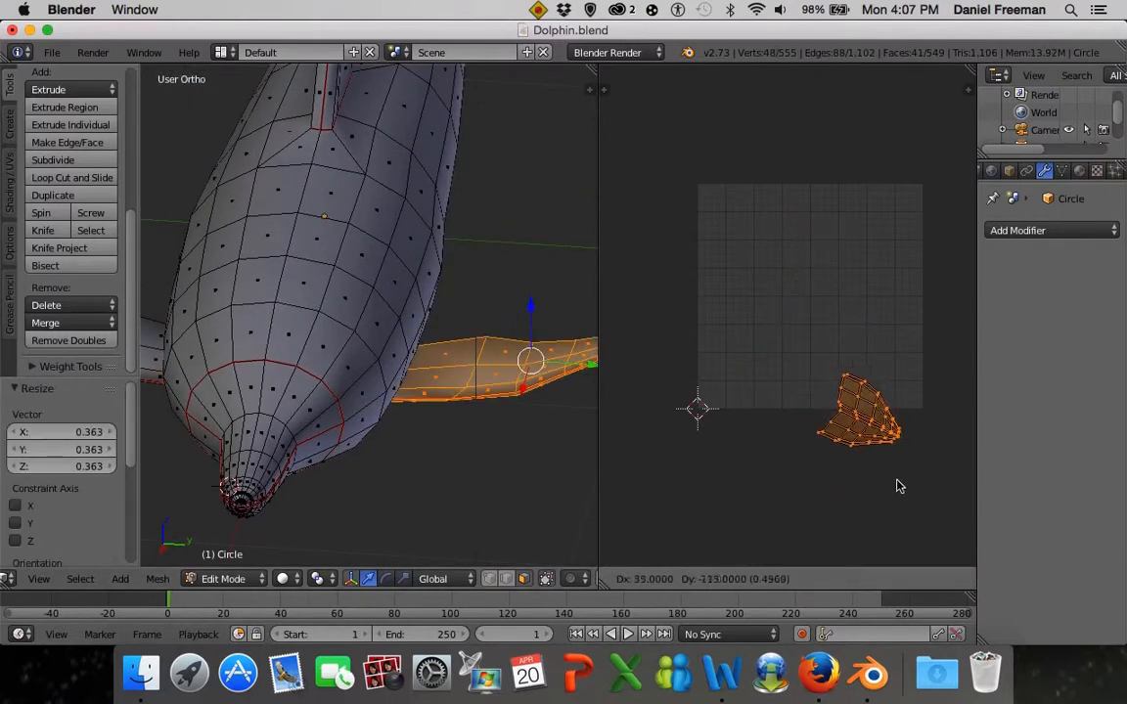
left_click(904, 491)
Show the UVs of the whole mesh and move the left flipper's island clear of the square, beside the right flipper's island
key("a")
middle_click_drag(882, 490, 782, 455)
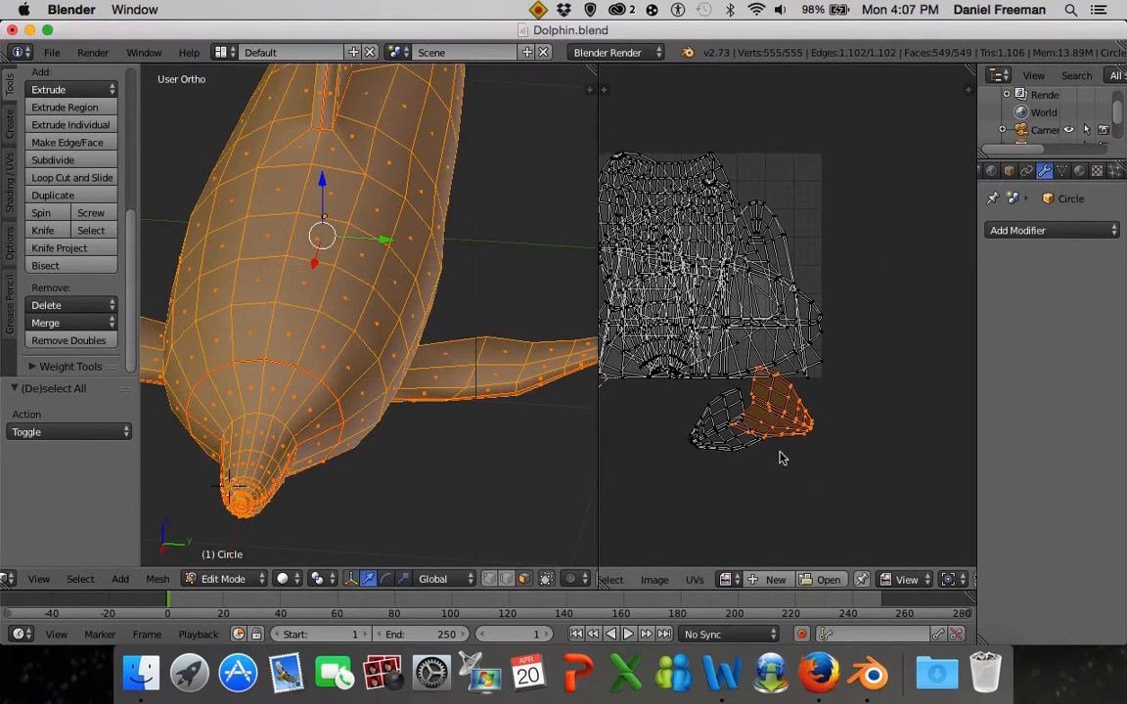
key("l")
key("g")
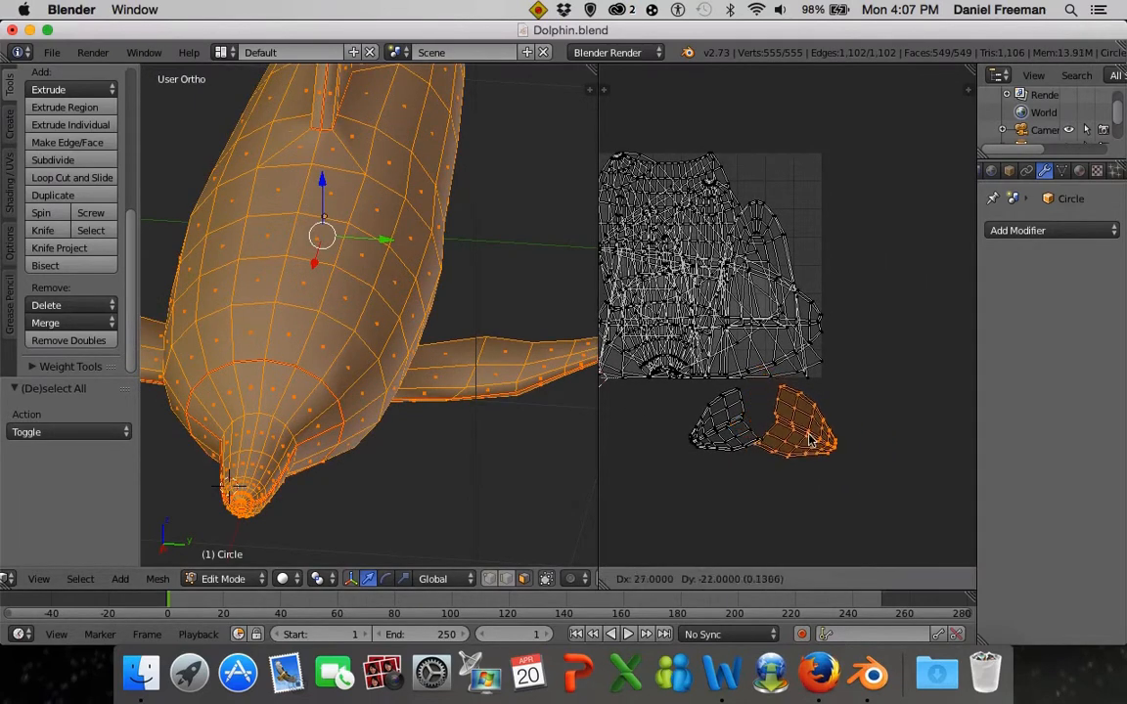
left_click(815, 441)
Fine-tune the scale and position of the left flipper's UV island to match the right flipper's island
key("s")
left_click(843, 478)
key("s")
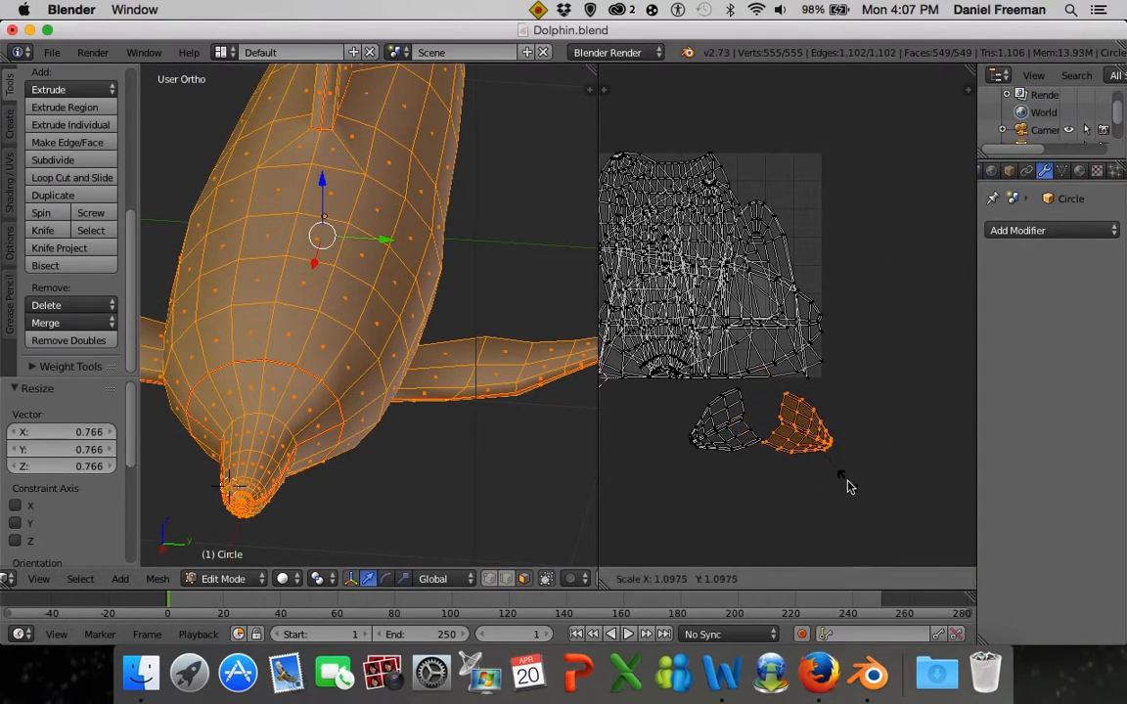
left_click(849, 483)
key("g")
left_click(851, 484)
key("s")
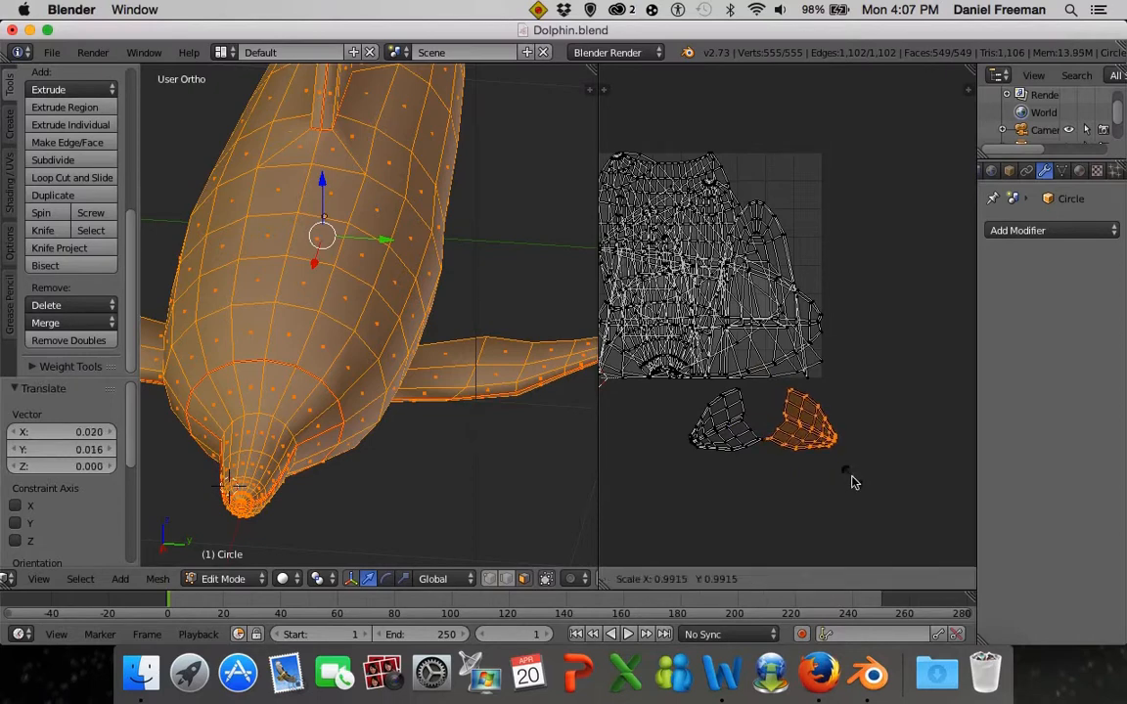
left_click(854, 486)
Reselect the left flipper's UV island, nudge it slightly away from the right flipper's island, and deselect it
key("a")
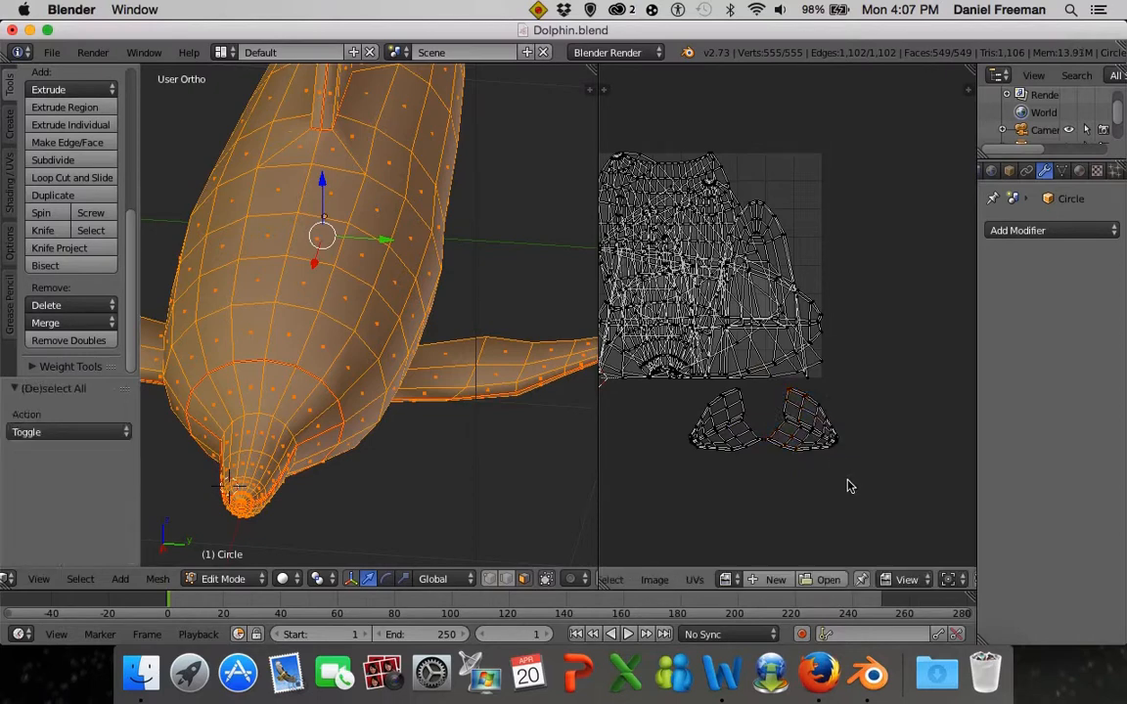
key("l")
key("g")
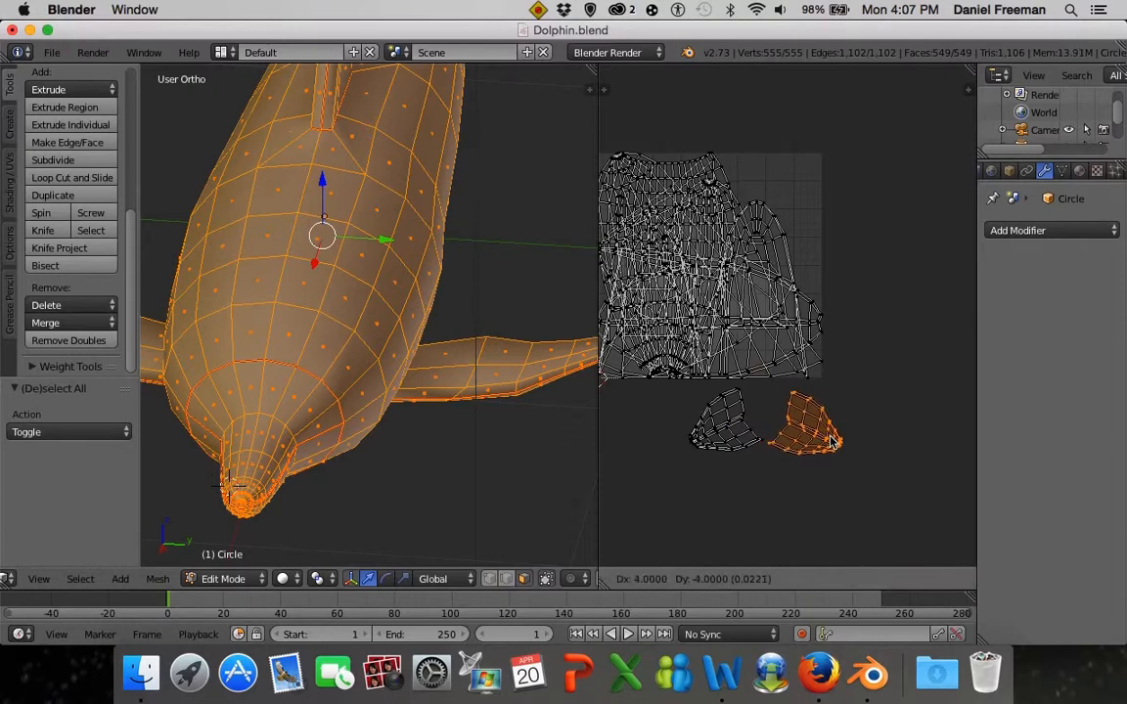
left_click(829, 447)
key("a")
scroll(824, 437, "down", 2)
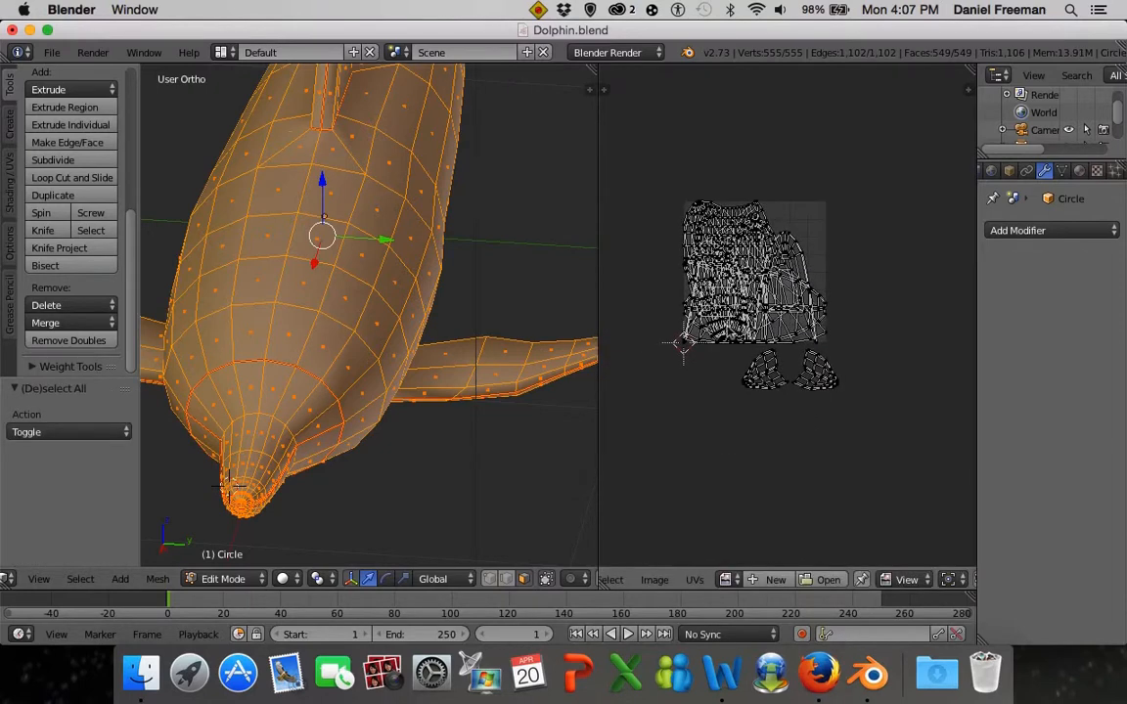
scroll(827, 185, "up", 6)
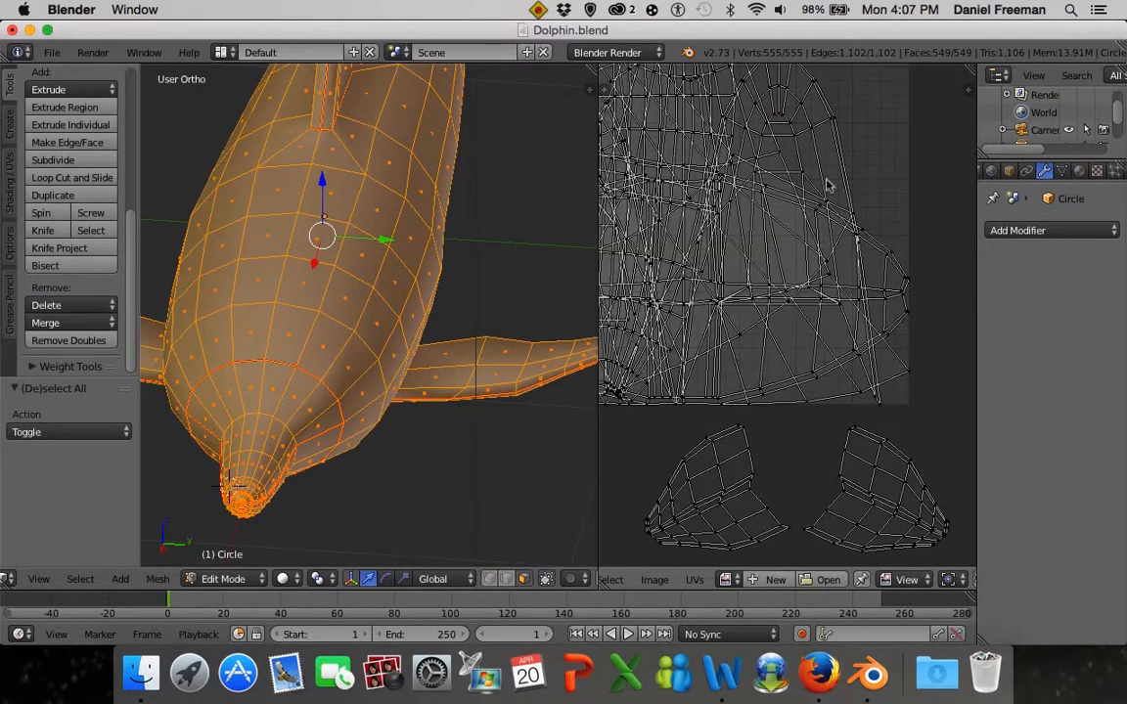
scroll(843, 240, "down", 4)
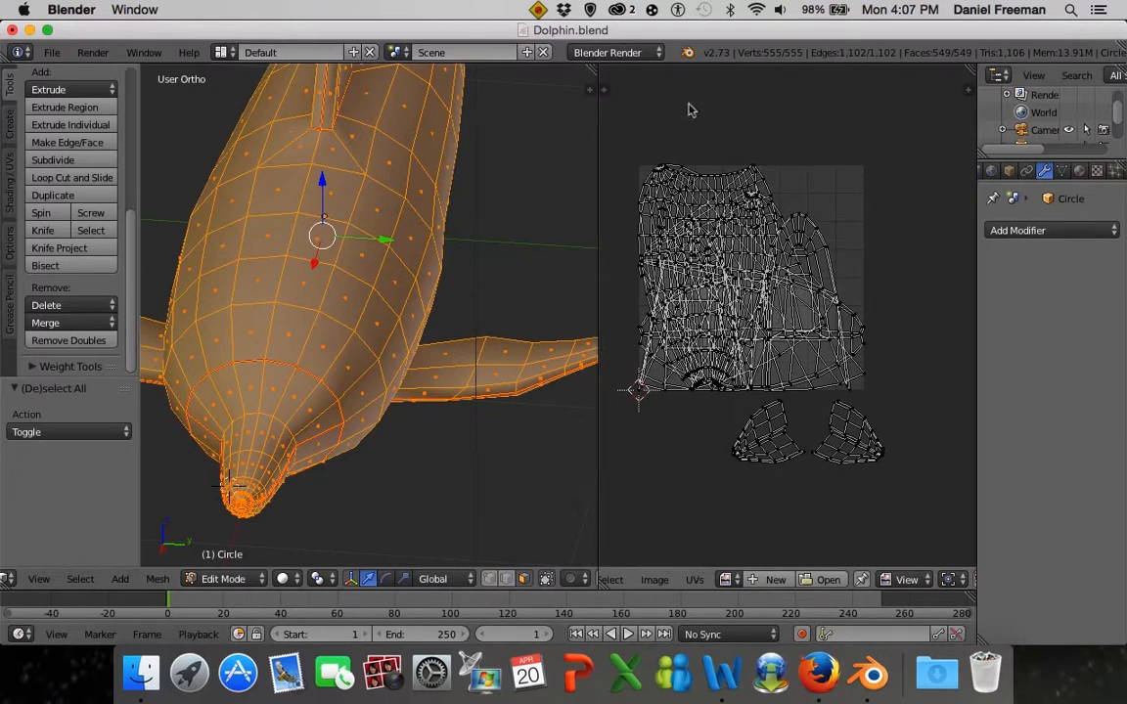
Deselect the mesh and select the linked faces of the dorsal fin and its entire UV island
scroll(706, 373, "down", 2)
middle_click_drag(396, 402, 336, 317)
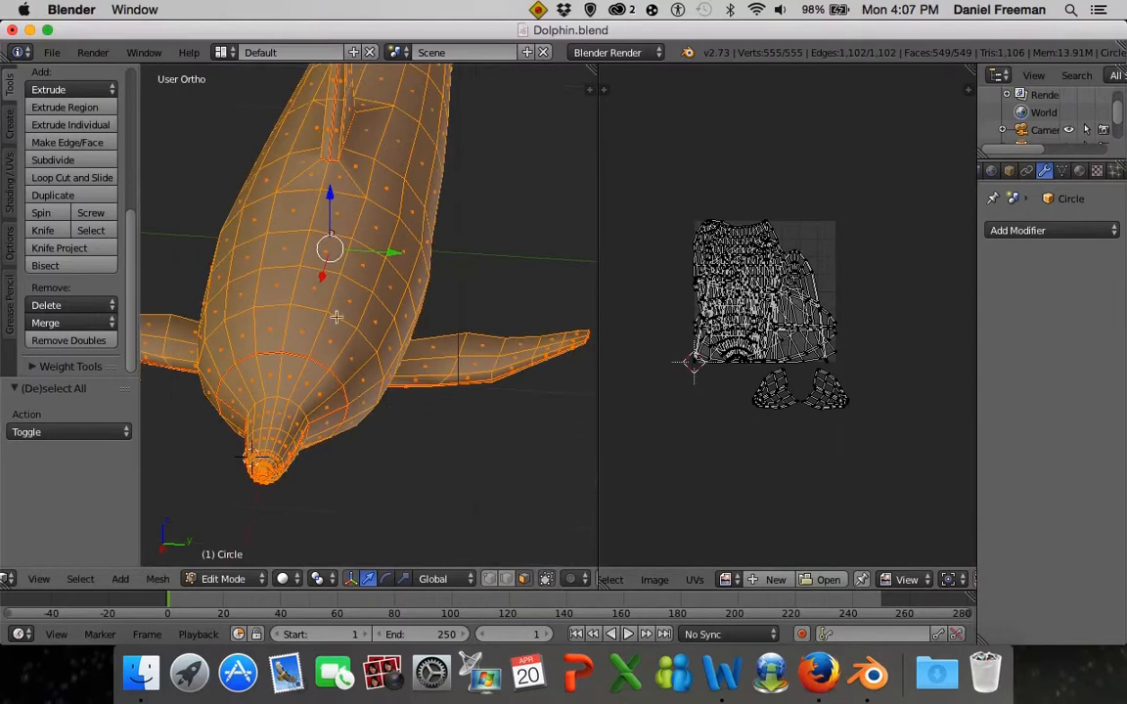
key("a")
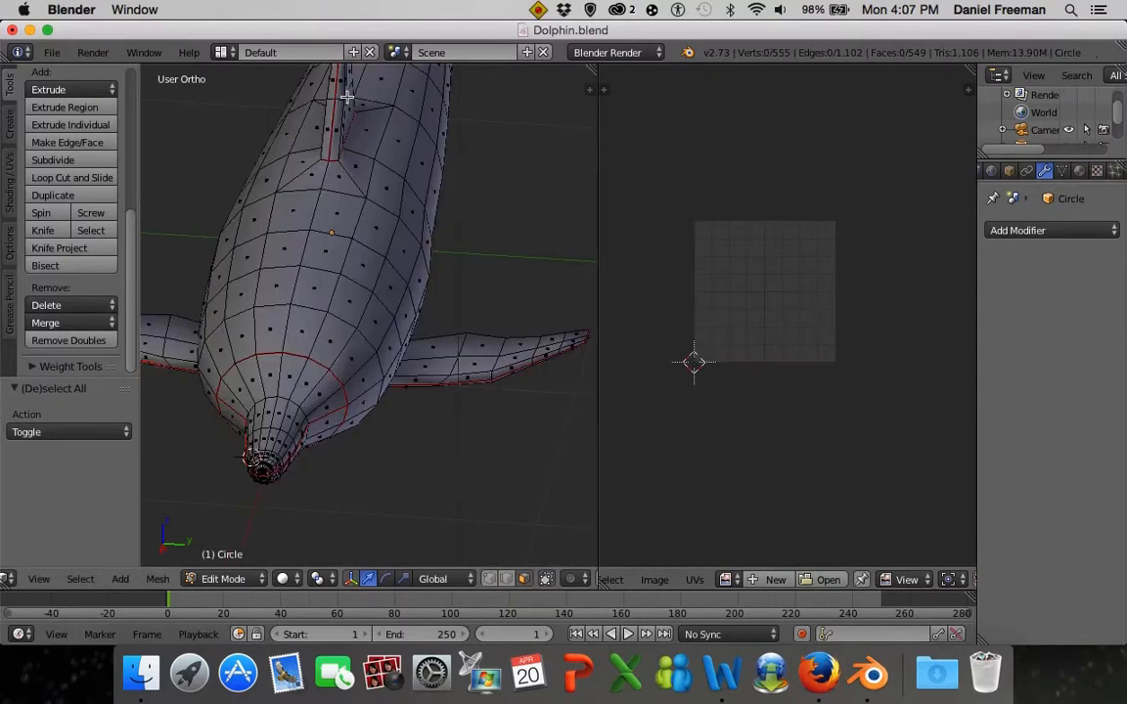
key("l")
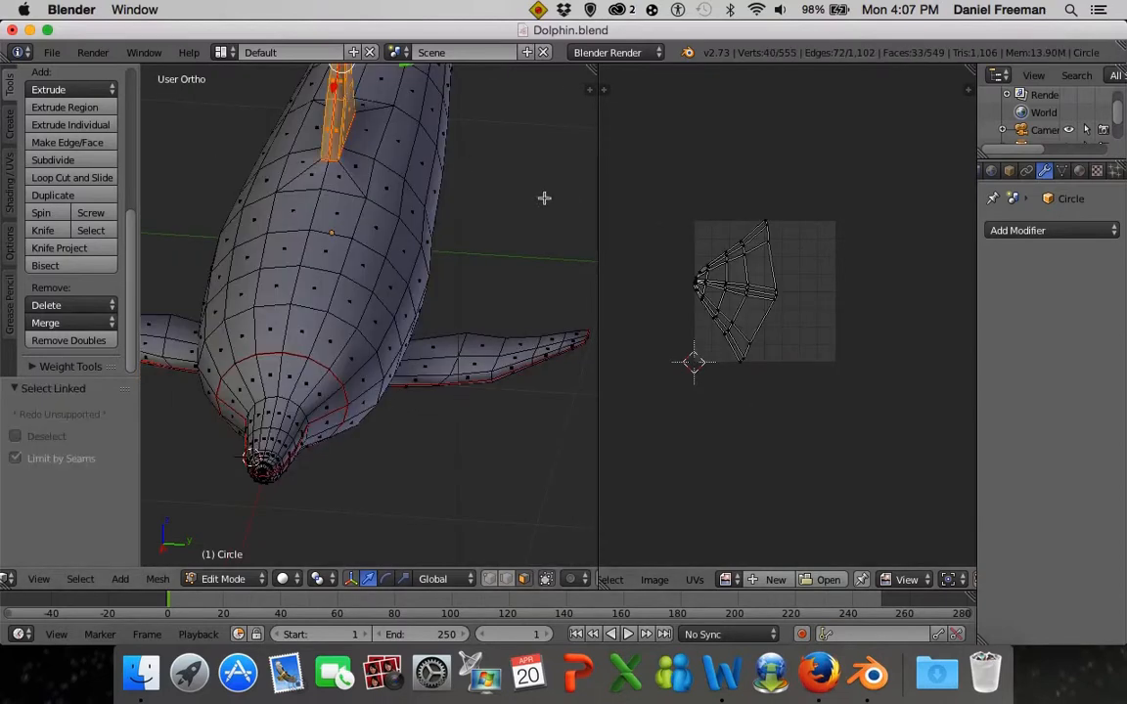
middle_click_drag(339, 341, 398, 382, "shift")
scroll(380, 384, "down", 2)
scroll(381, 384, "up", 2)
middle_click_drag(400, 130, 406, 161, "shift")
scroll(805, 328, "up", 4)
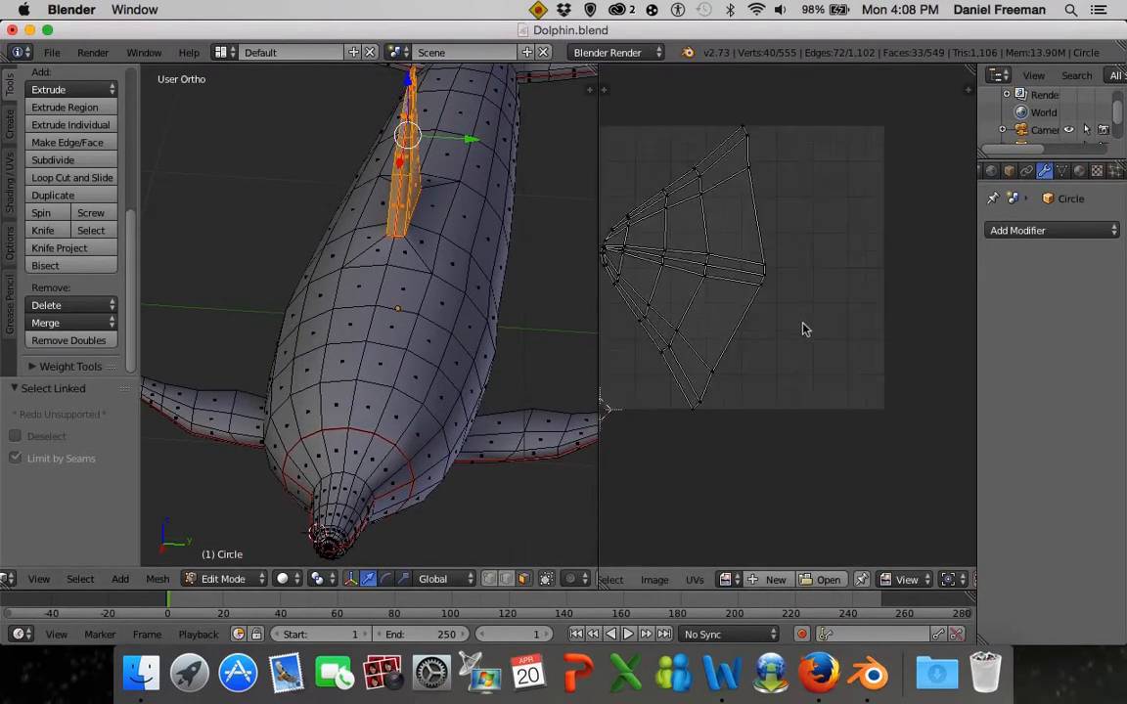
middle_click_drag(802, 332, 847, 367)
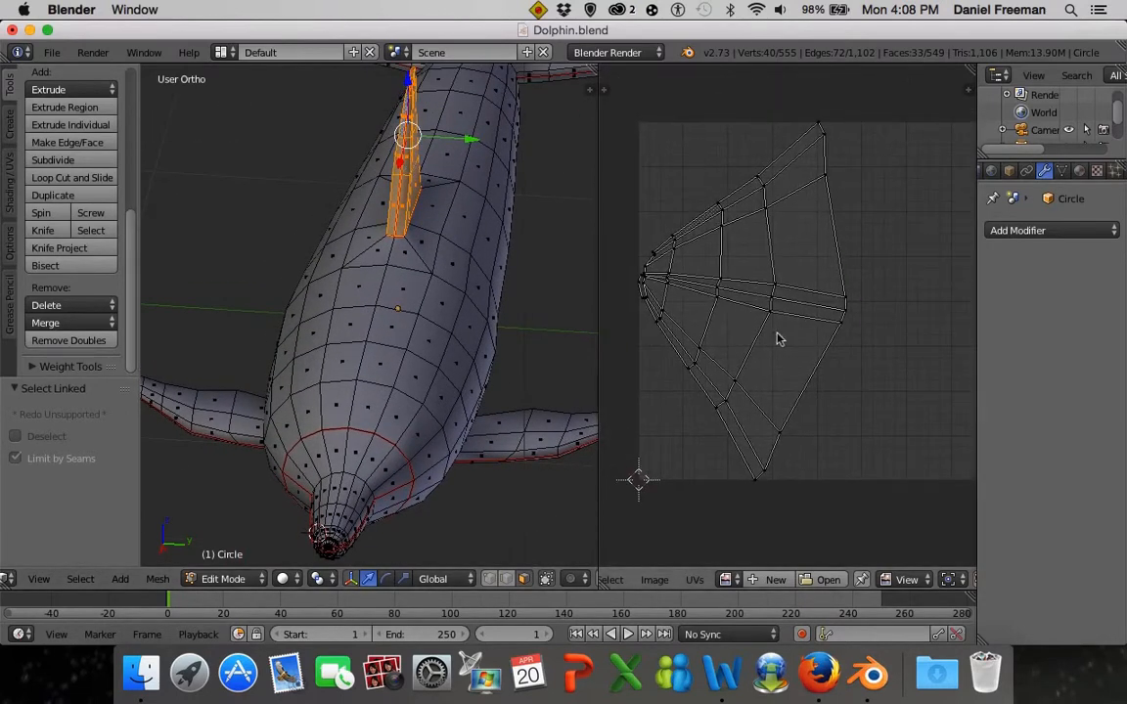
key("a")
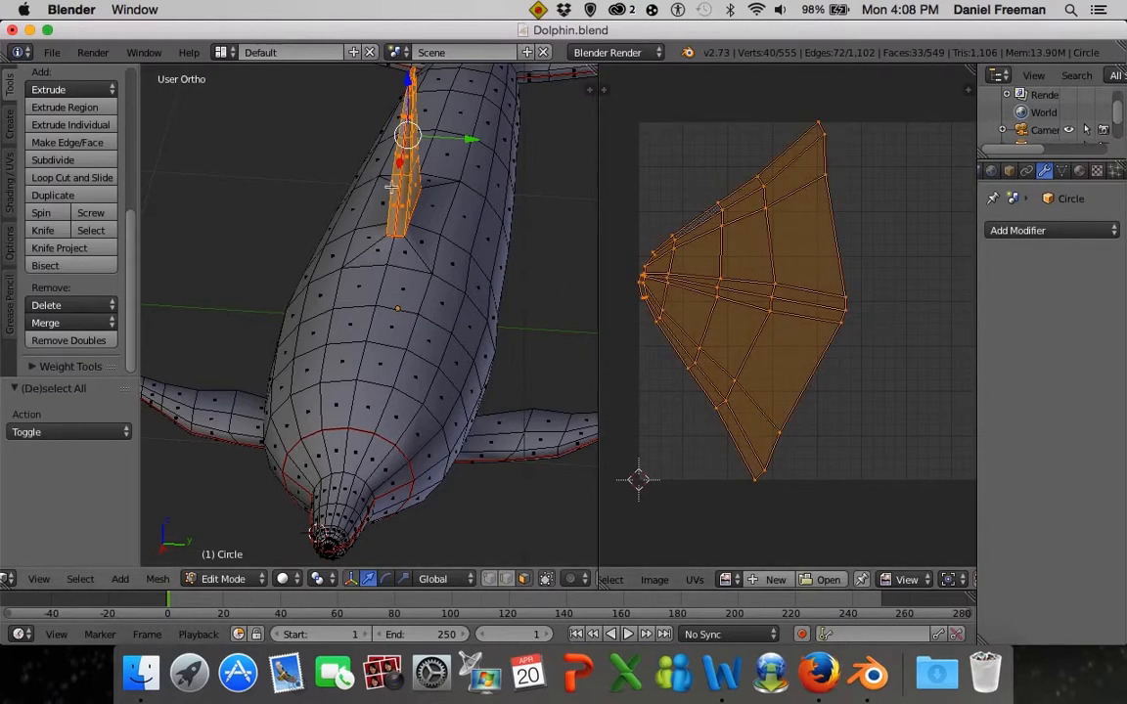
Clear the selection and reselect the dorsal fin's linked faces together with all of its UVs
key("a")
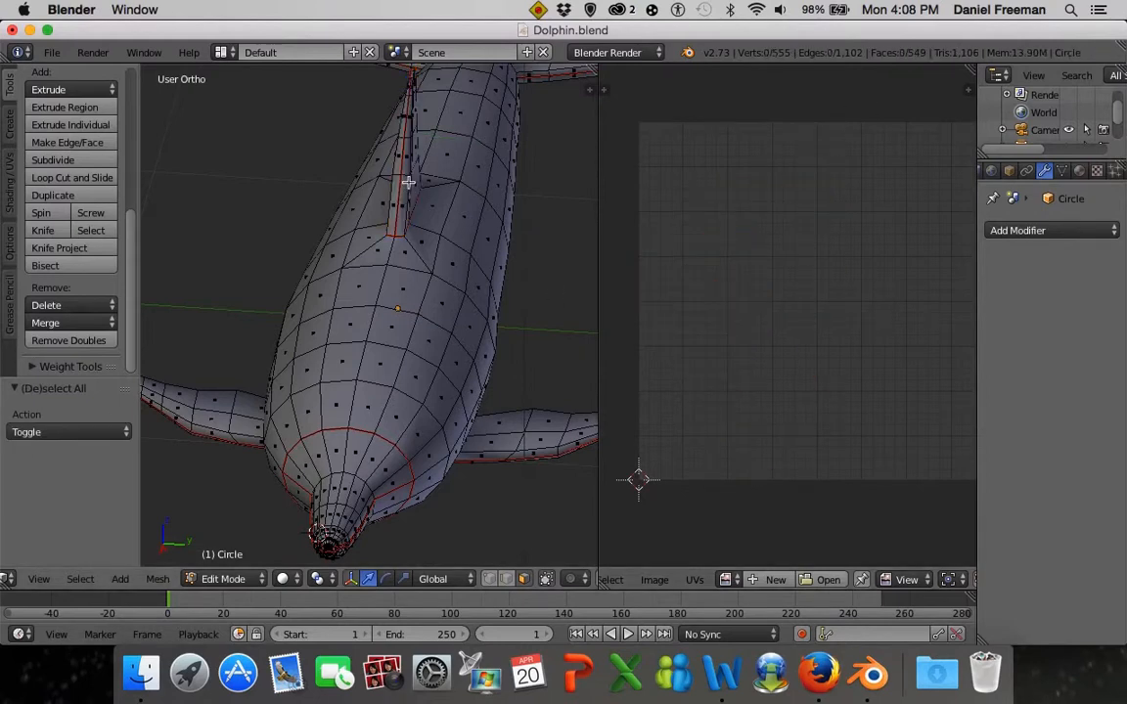
key("l")
key("a")
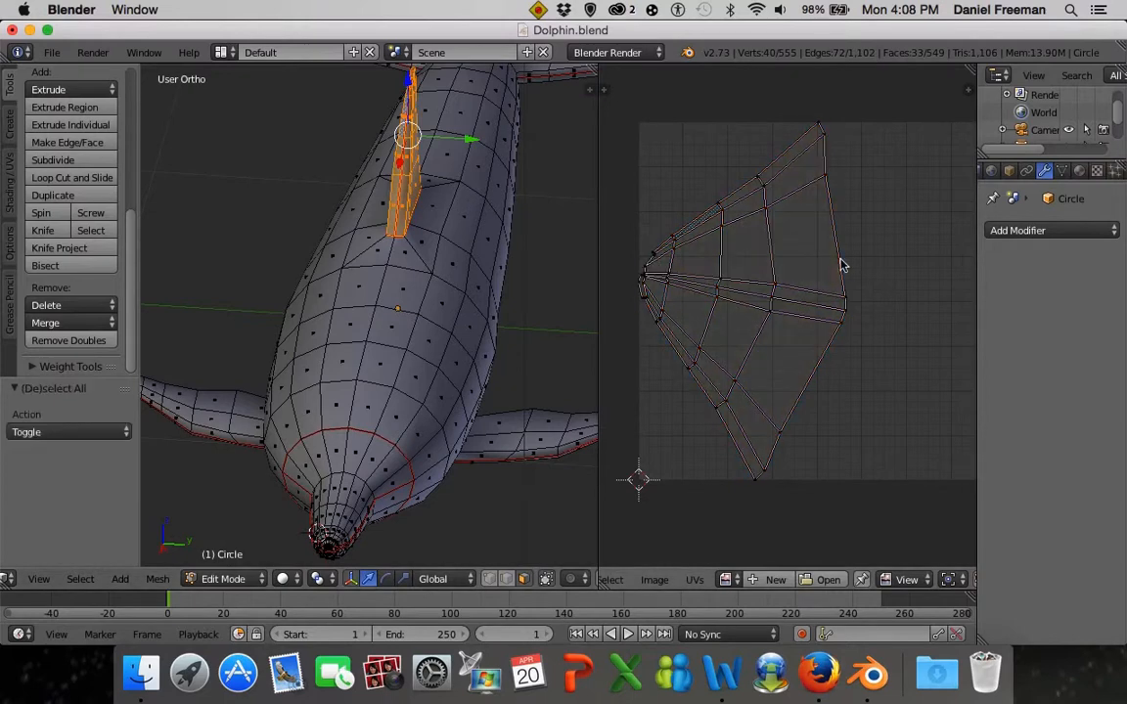
scroll(852, 282, "down", 3)
scroll(851, 284, "up", 1)
key("a")
scroll(824, 328, "down", 1)
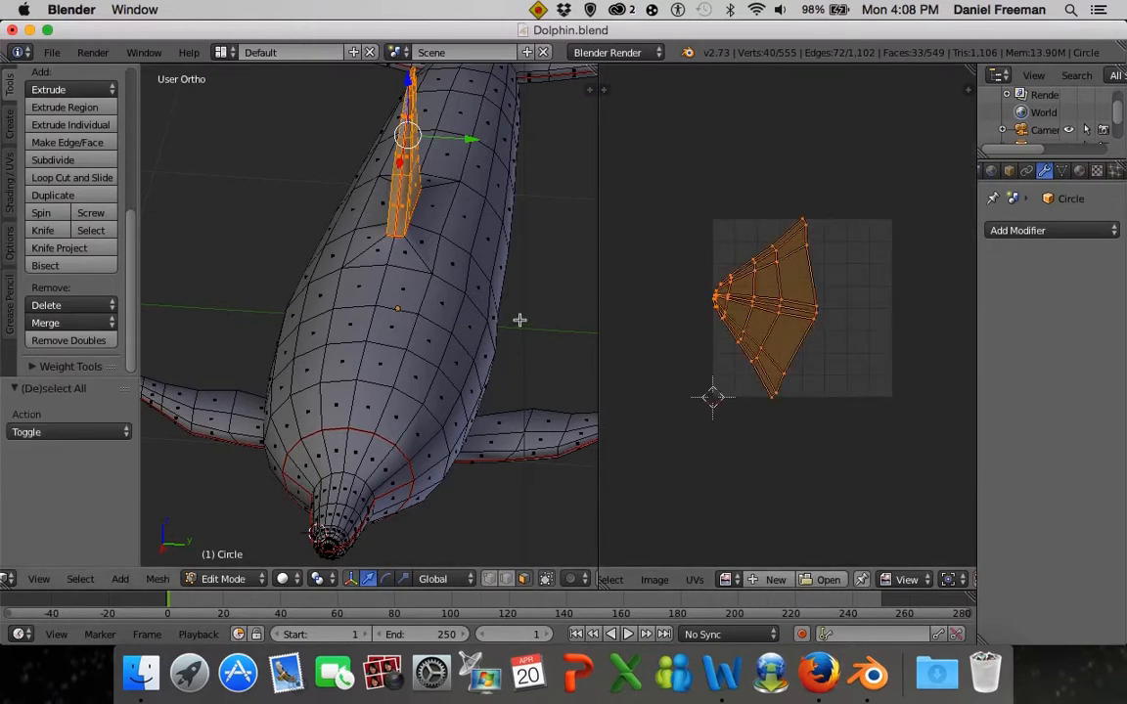
Select the whole mesh to show every UV island and move the dorsal fin's island below the UV square
key("a")
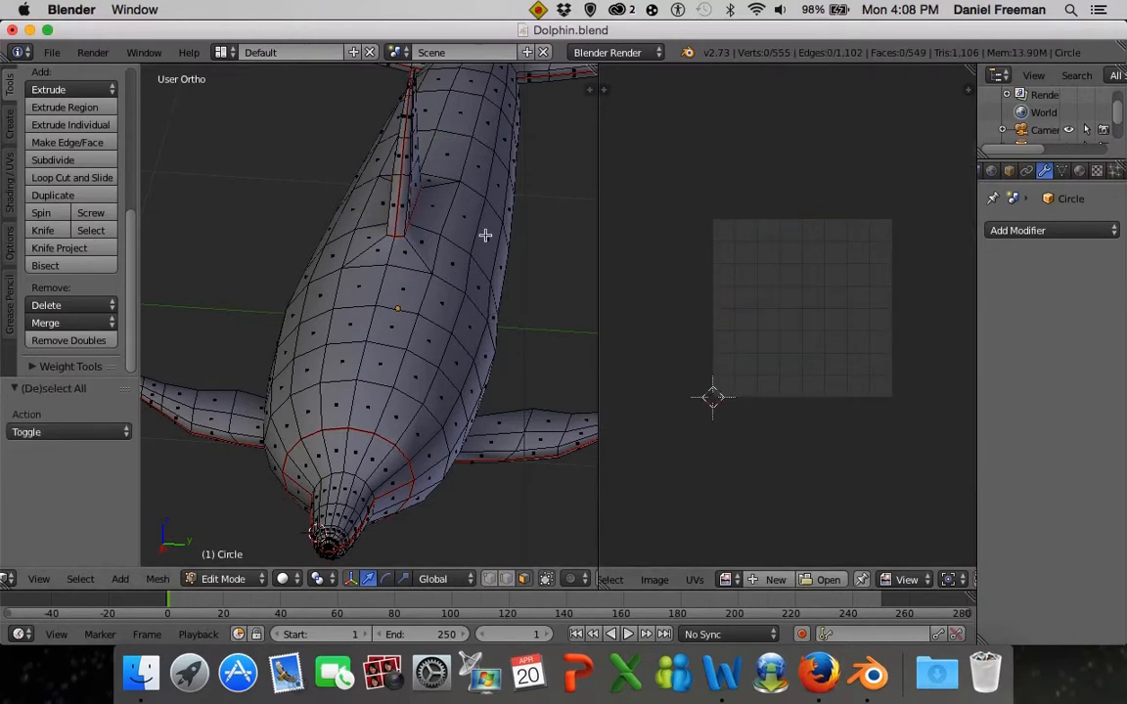
key("a")
scroll(797, 388, "down", 2)
key("g")
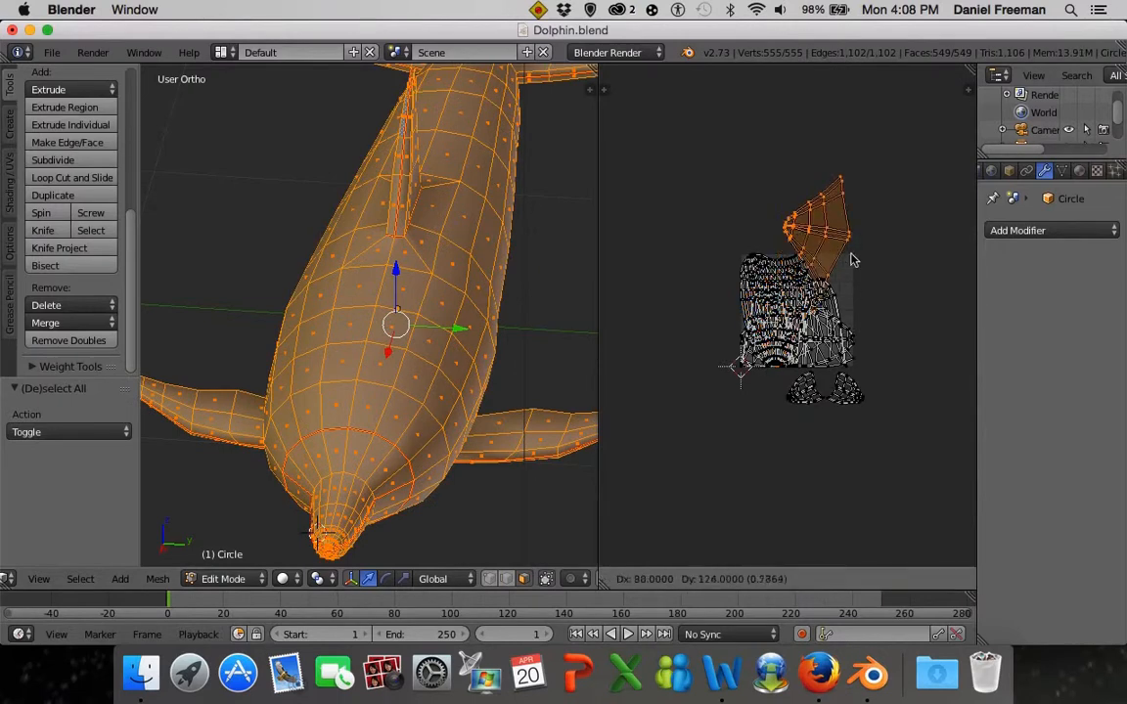
key("Escape")
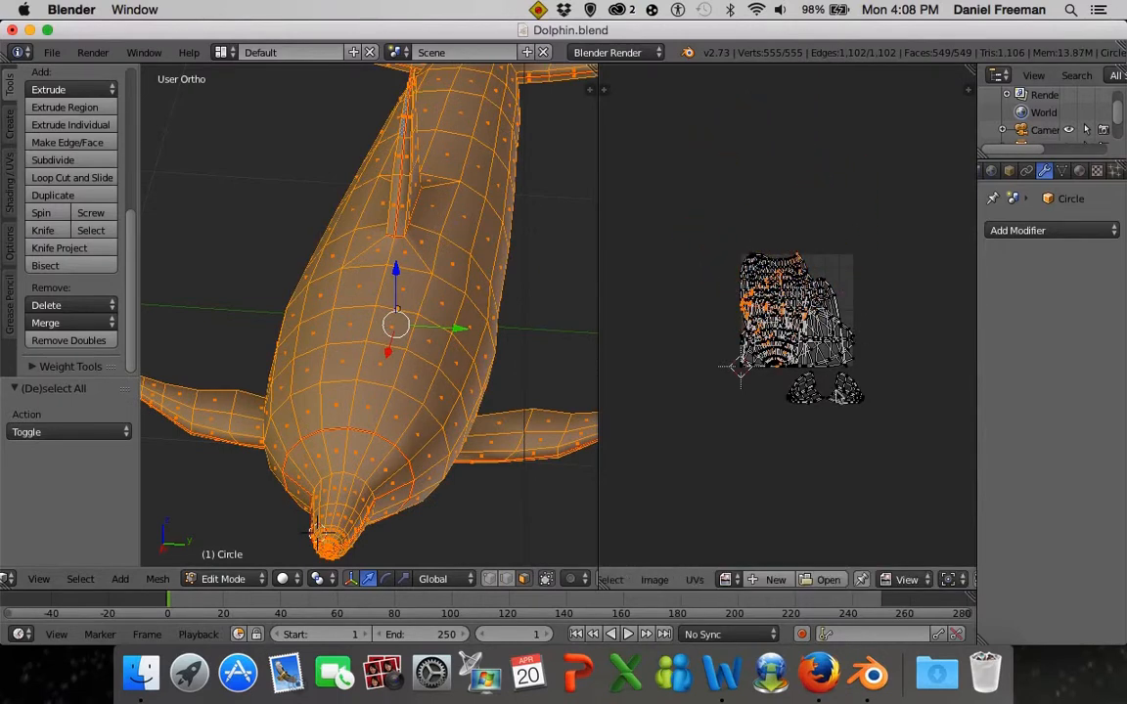
scroll(835, 393, "up", 2)
scroll(841, 415, "down", 2)
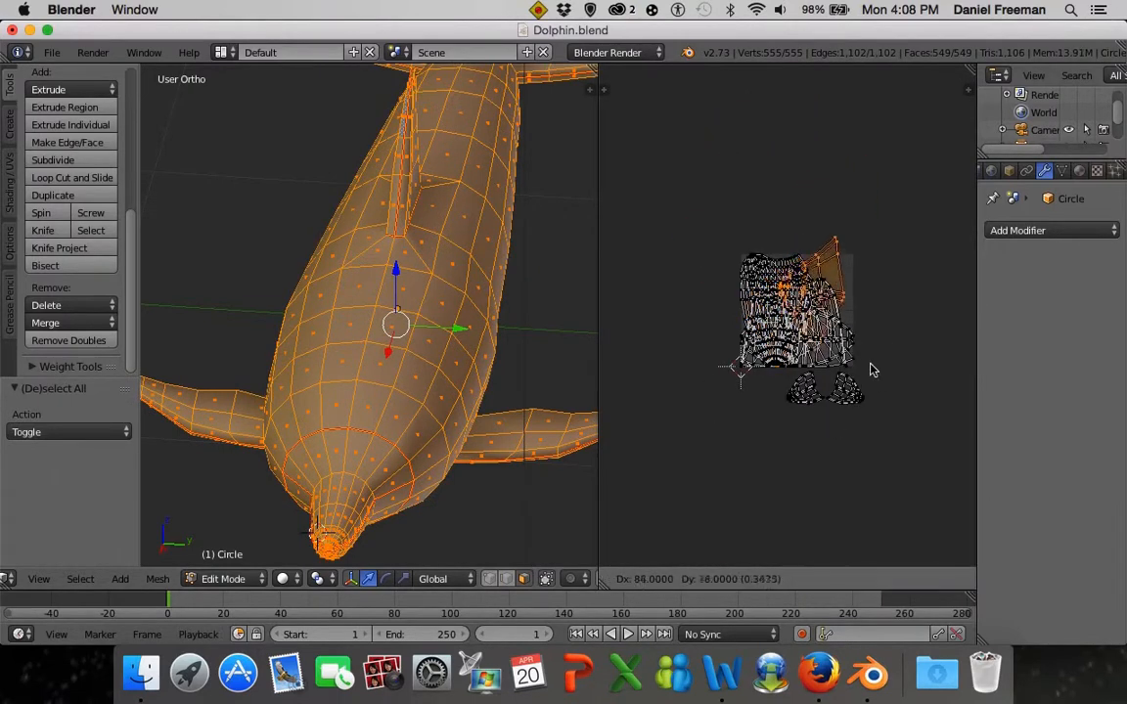
key("g")
left_click(773, 478)
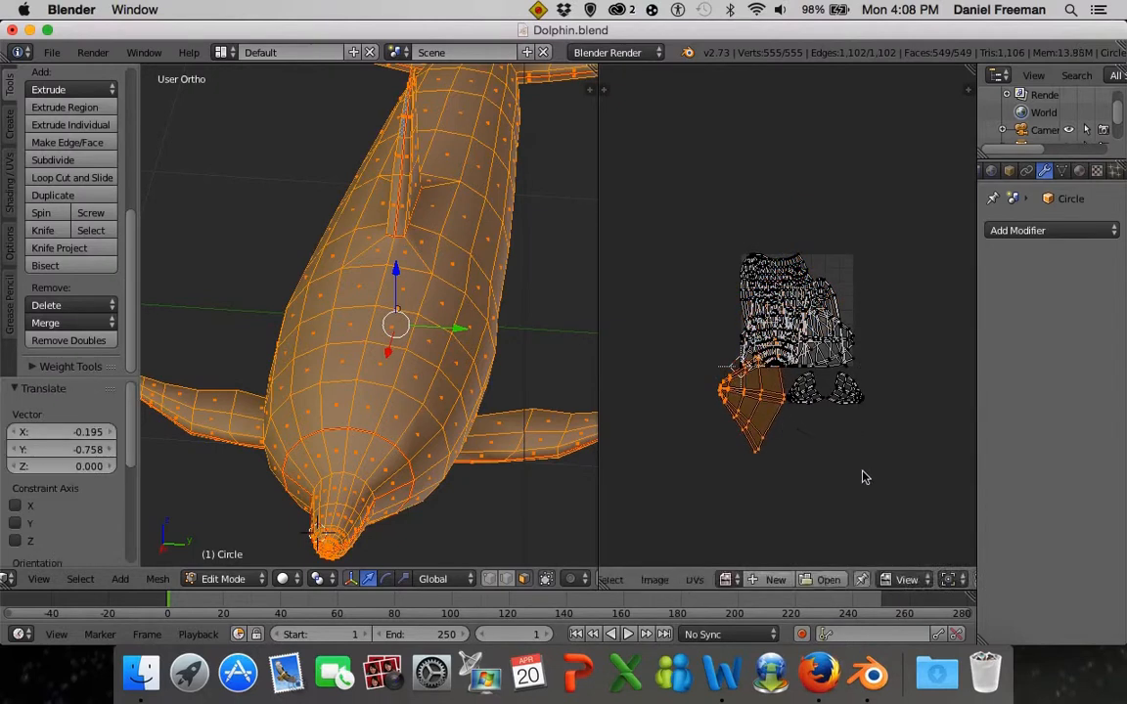
Scale the dorsal fin's UV island by about 0.466, place it below the two flipper islands, and deselect it
key("s")
left_click(836, 450)
key("g")
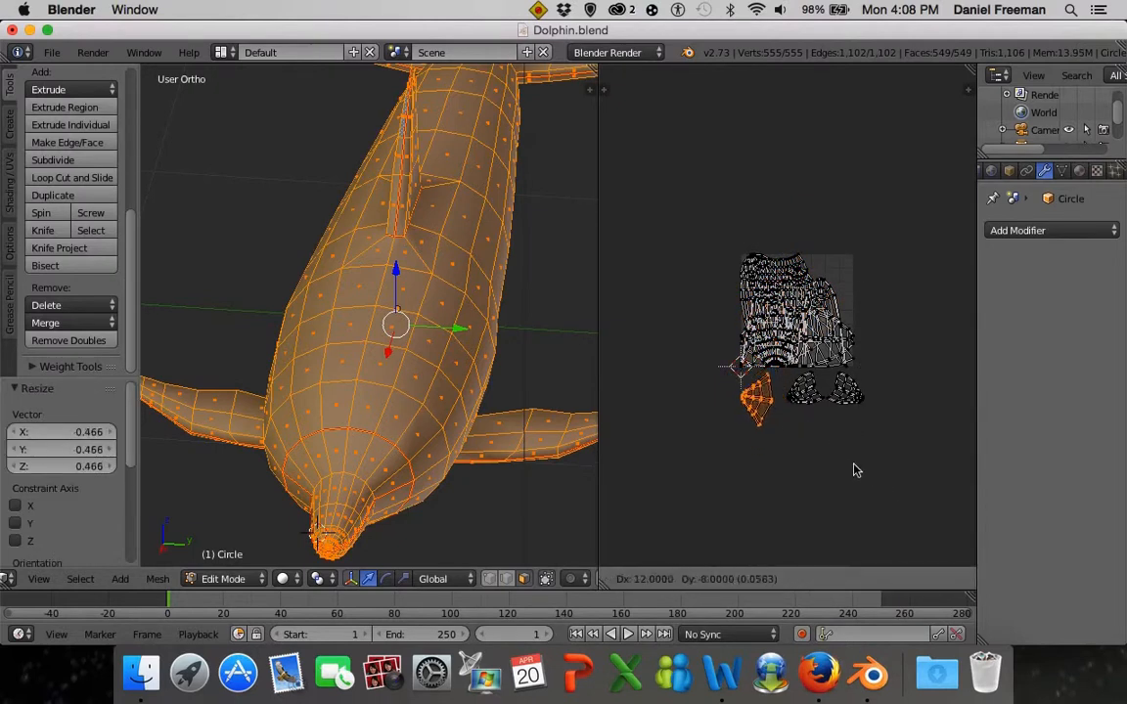
left_click(881, 470)
key("a")
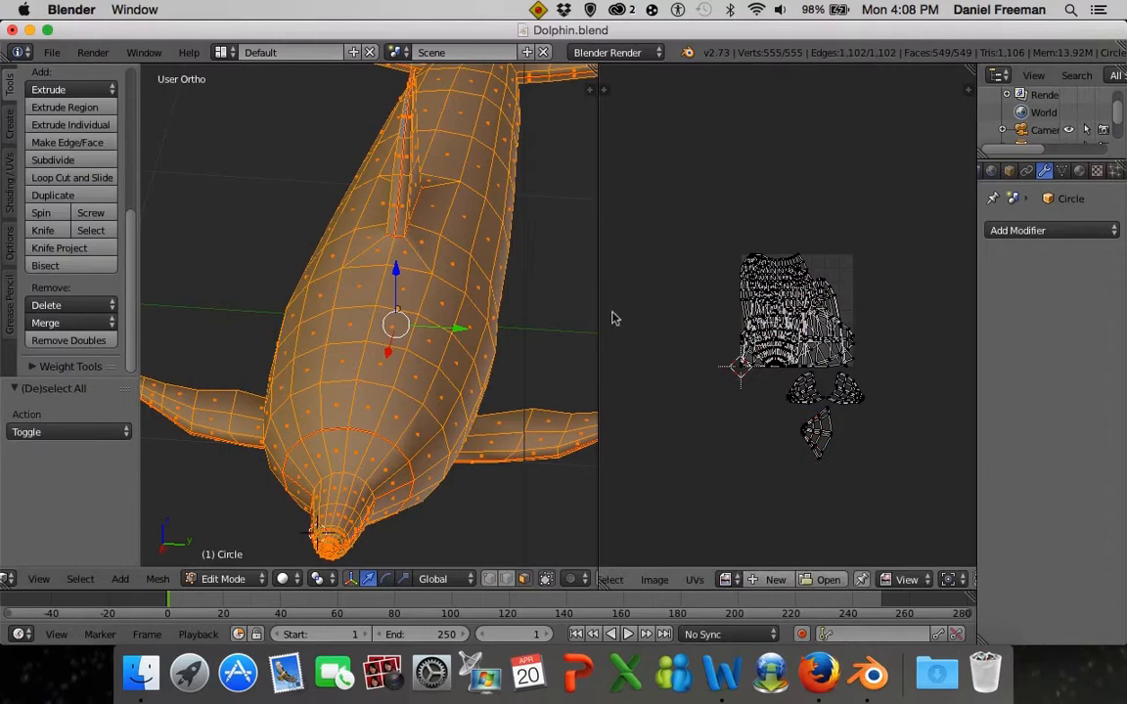
Deselect the mesh and select the linked faces of the tail fluke together with all of its UVs
middle_click_drag(573, 287, 369, 297)
key("a")
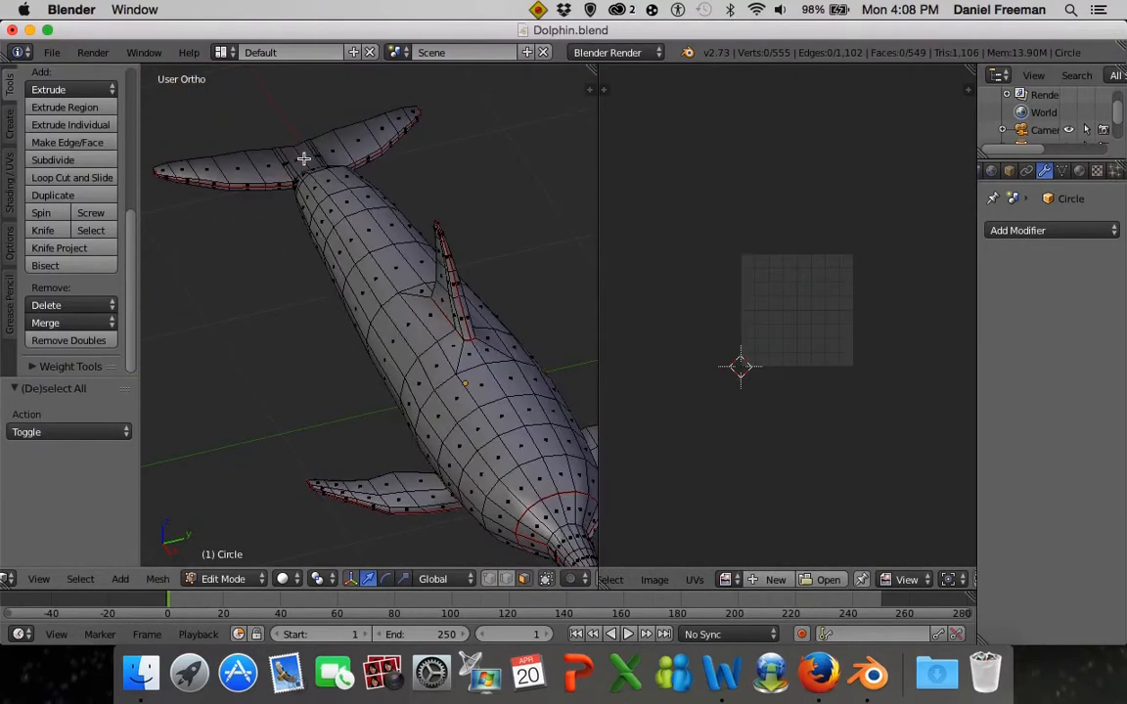
key("l")
middle_click_drag(593, 280, 559, 210)
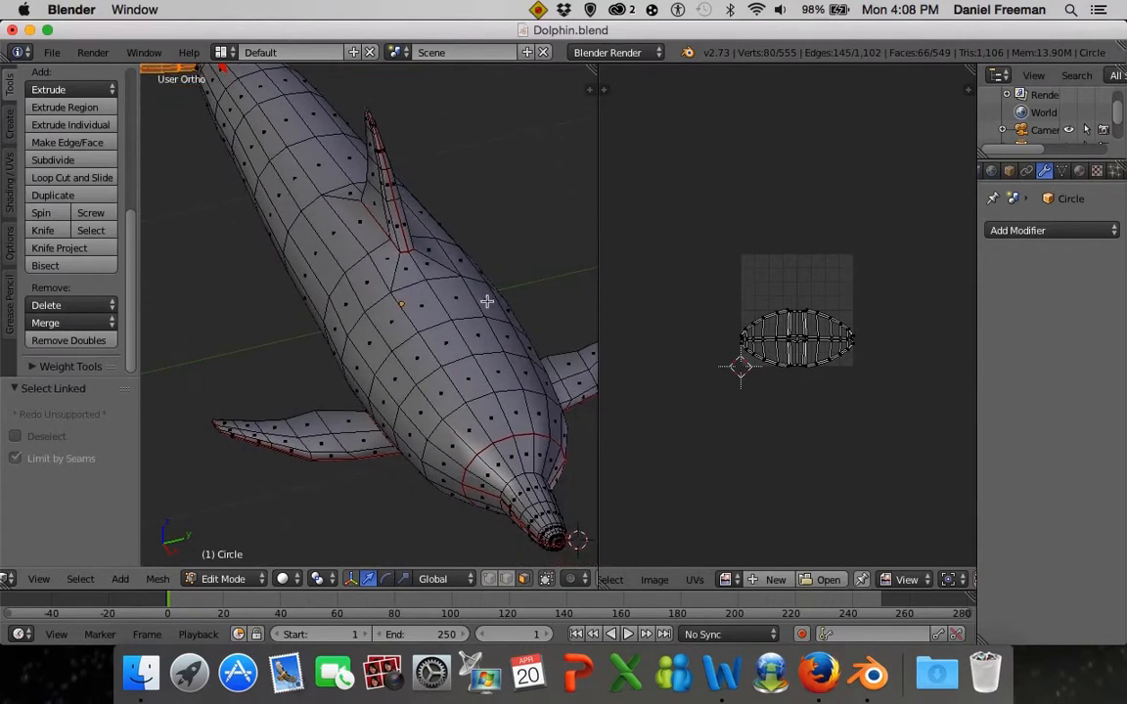
scroll(514, 336, "down", 2)
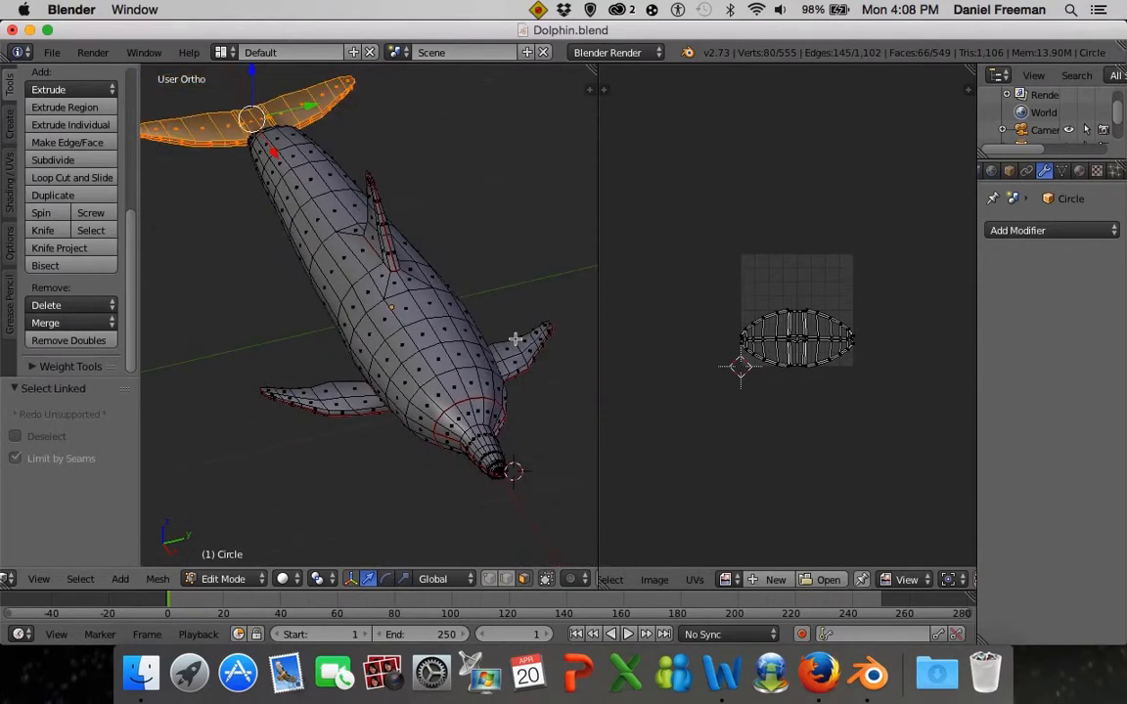
key("a")
Scale down the tail fluke's UV island and move it below the UV square's lower-left corner
key("g")
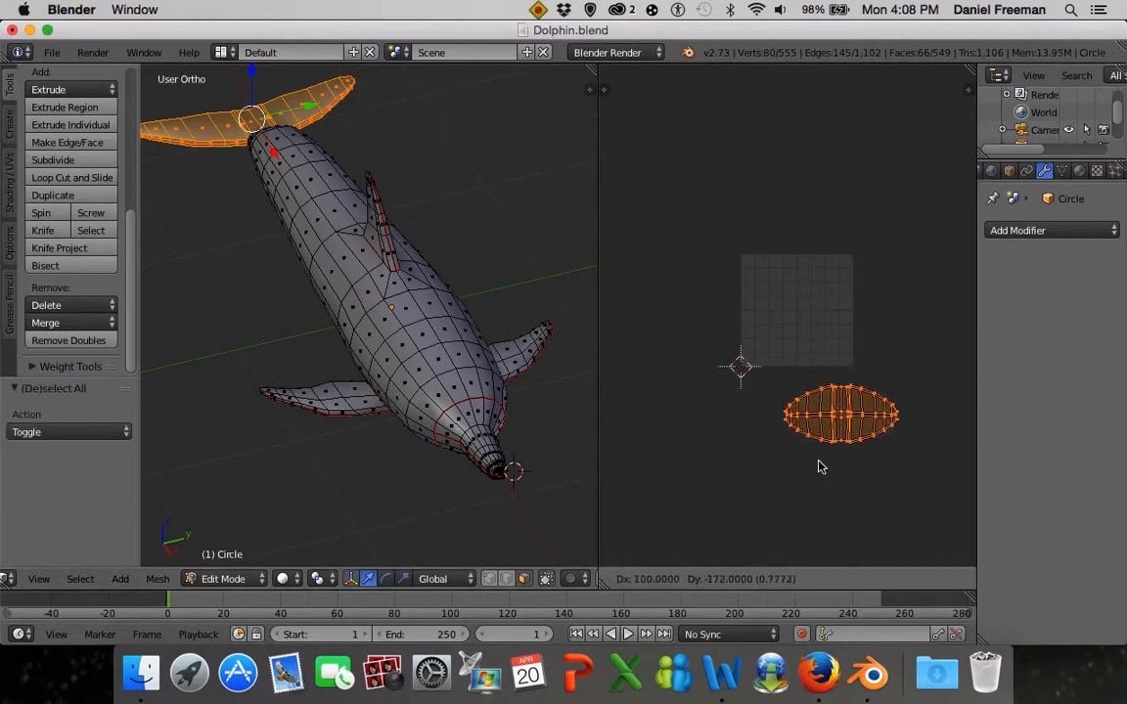
left_click(703, 437)
key("s")
left_click(773, 457)
key("g")
left_click(766, 464)
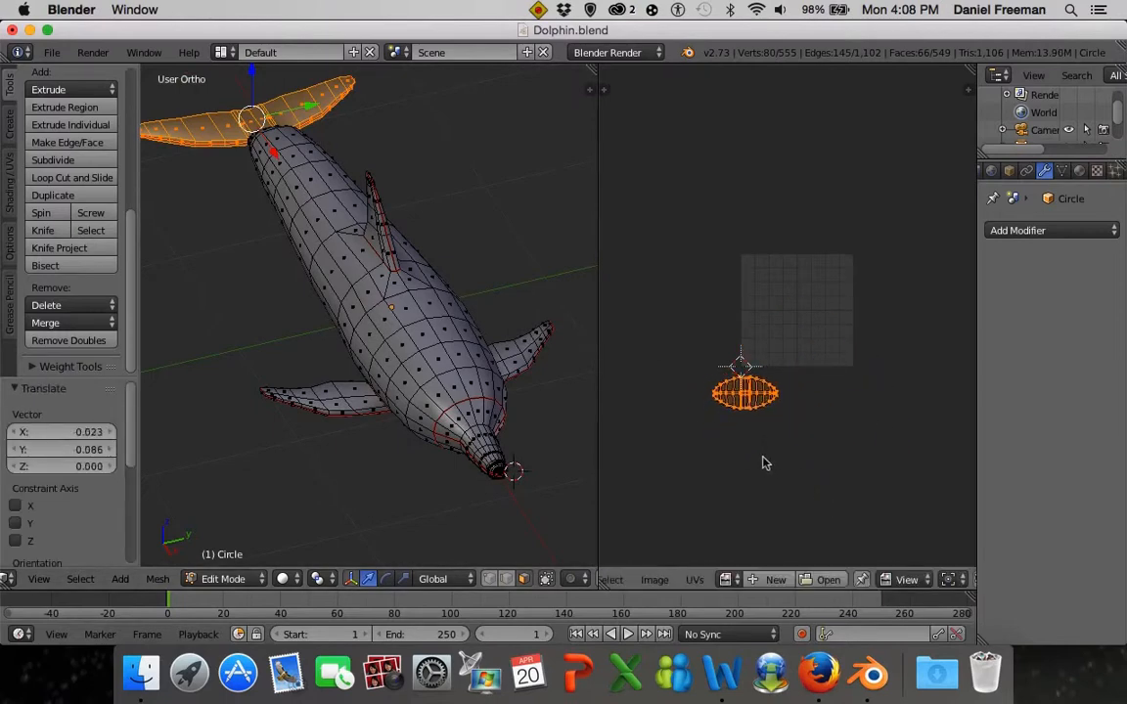
Show all islands with the whole mesh selected, shift the tail fluke's island beside the dorsal fin's island, and deselect it
key("a")
key("a")
scroll(778, 452, "up", 3)
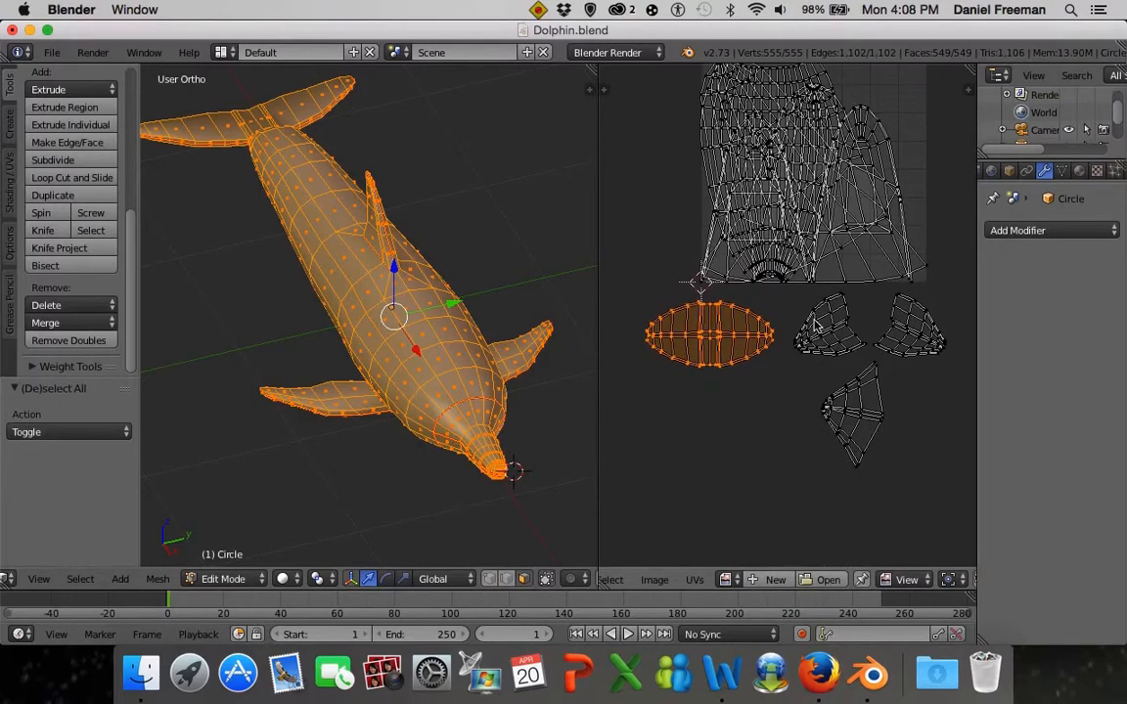
key("g")
left_click(841, 401)
key("a")
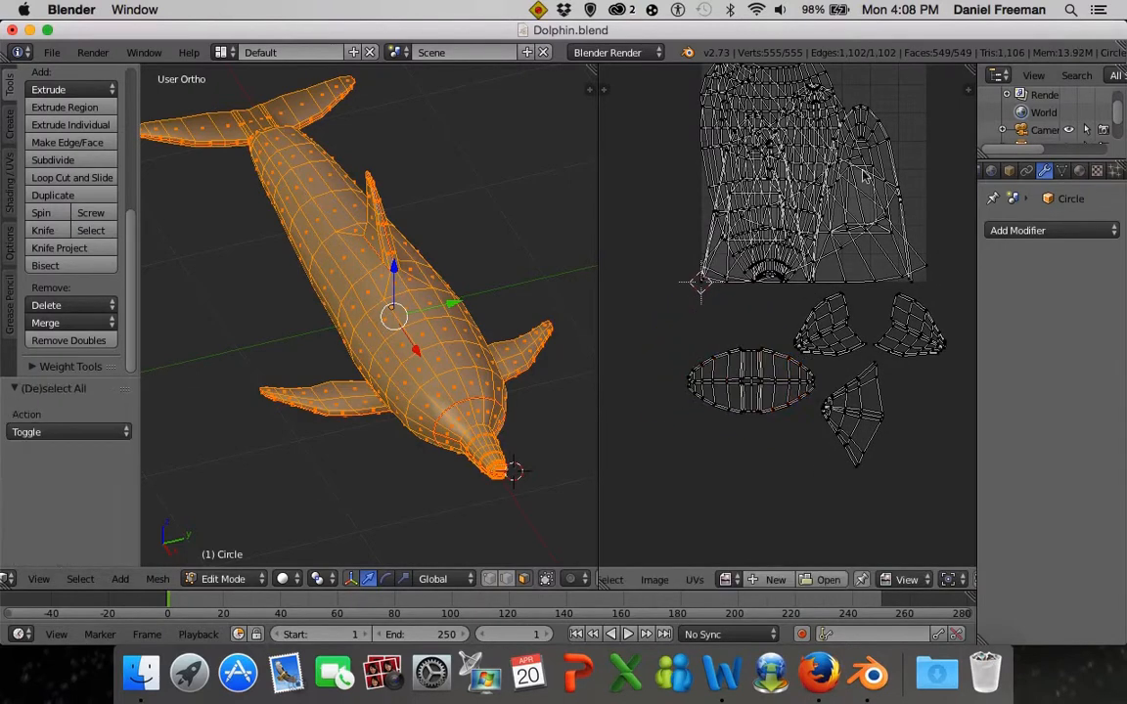
Select only one flipper's linked faces to view its UV island, and bring back the full mesh selection
middle_click_drag(809, 298, 780, 347)
scroll(741, 339, "down", 1)
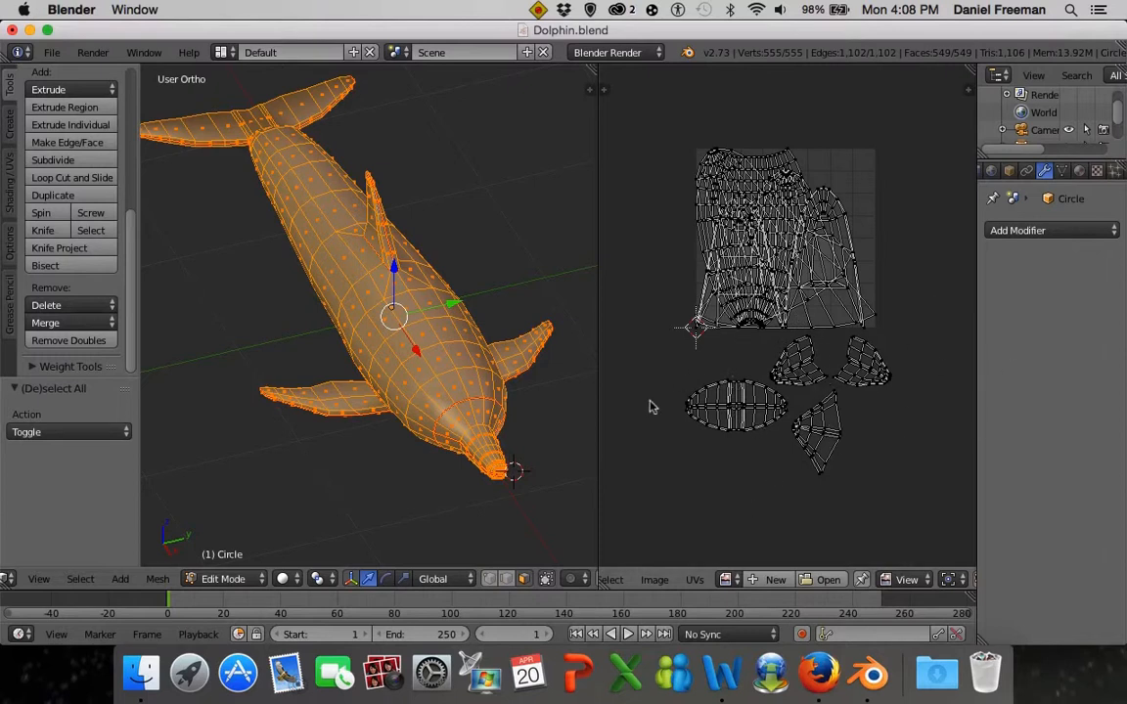
key("a")
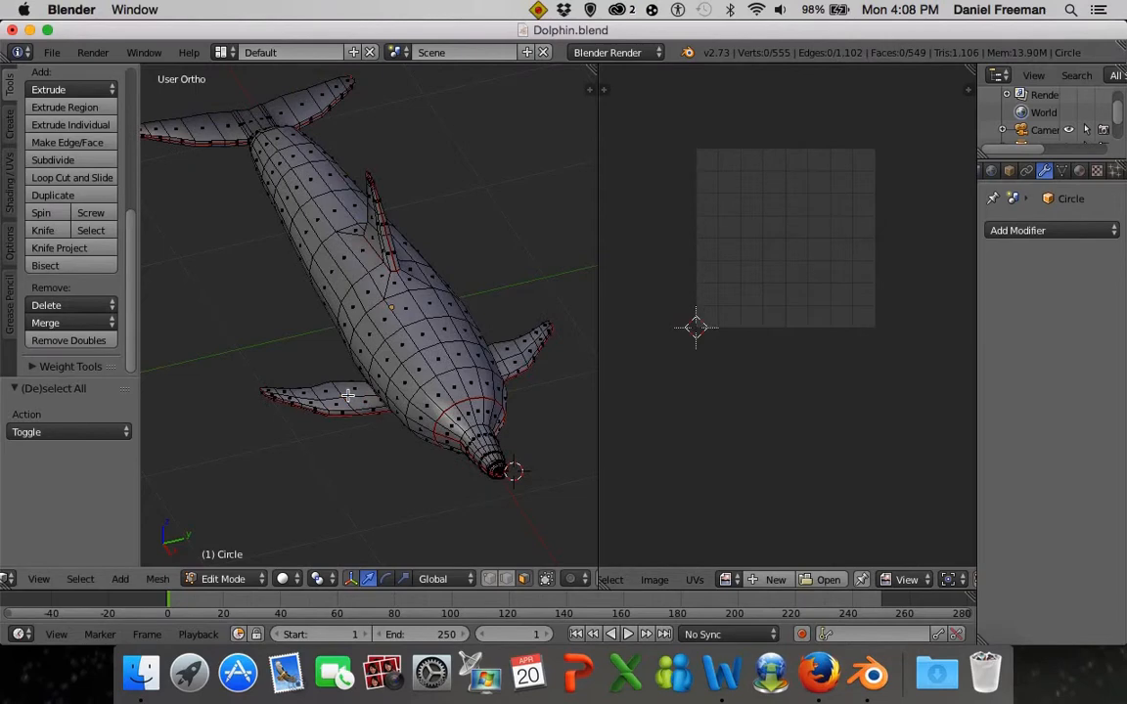
key("l")
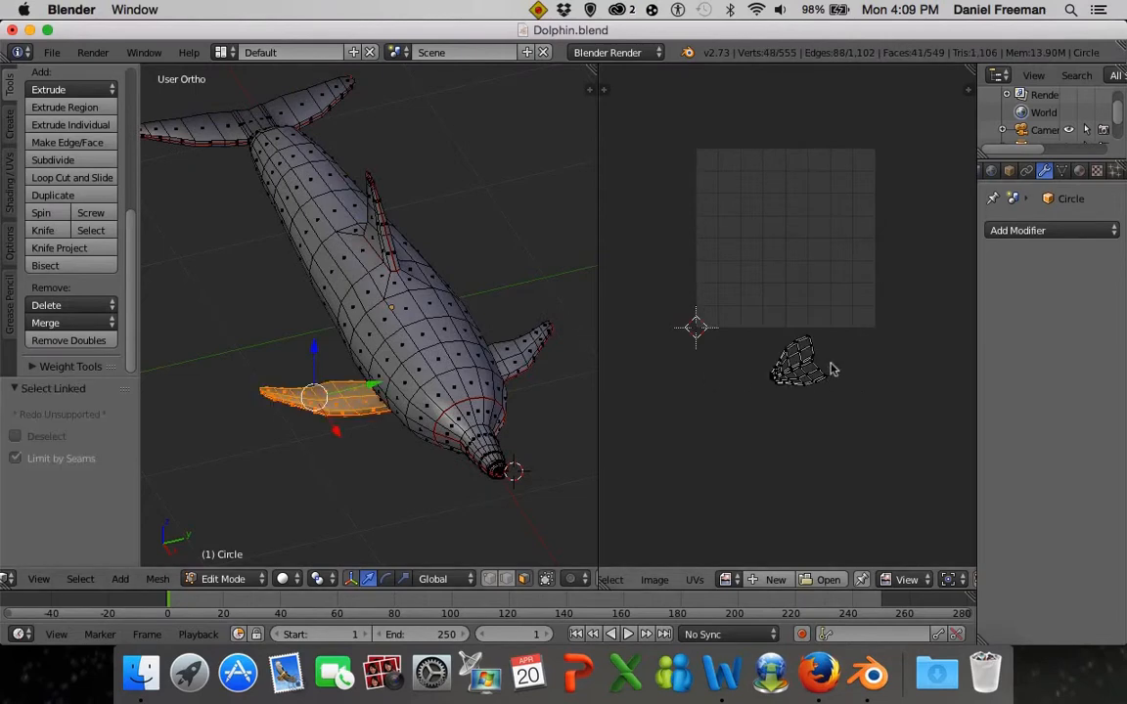
key("a")
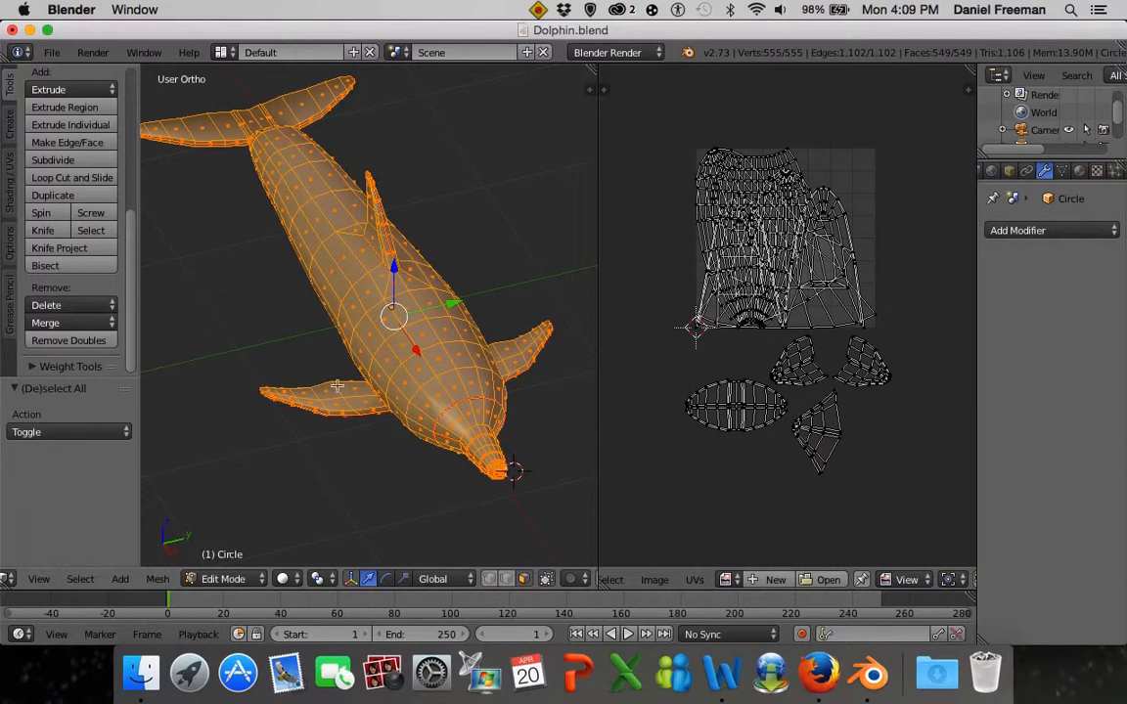
Remove part of a flipper from the mesh selection with Circle Select, and restore the selection of the whole mesh
key("c")
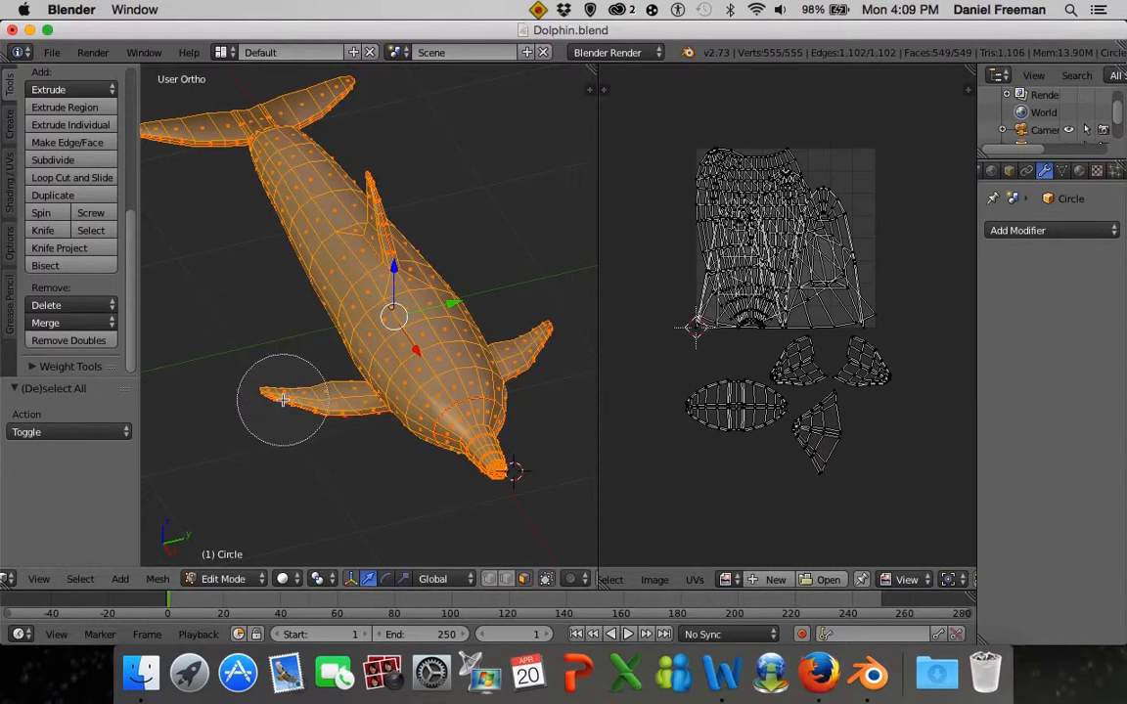
mouse_move(282, 400)
middle_mouse_down()
mouse_move(314, 402)
mouse_move(290, 421)
middle_mouse_up()
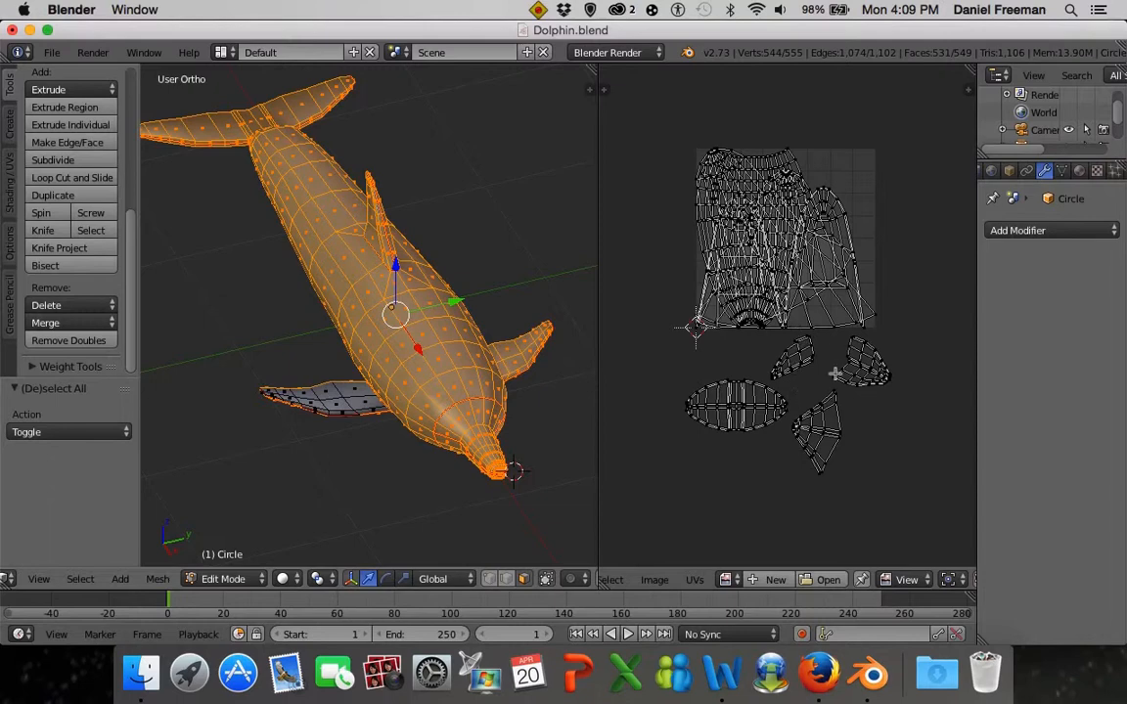
key("Escape")
key("a")
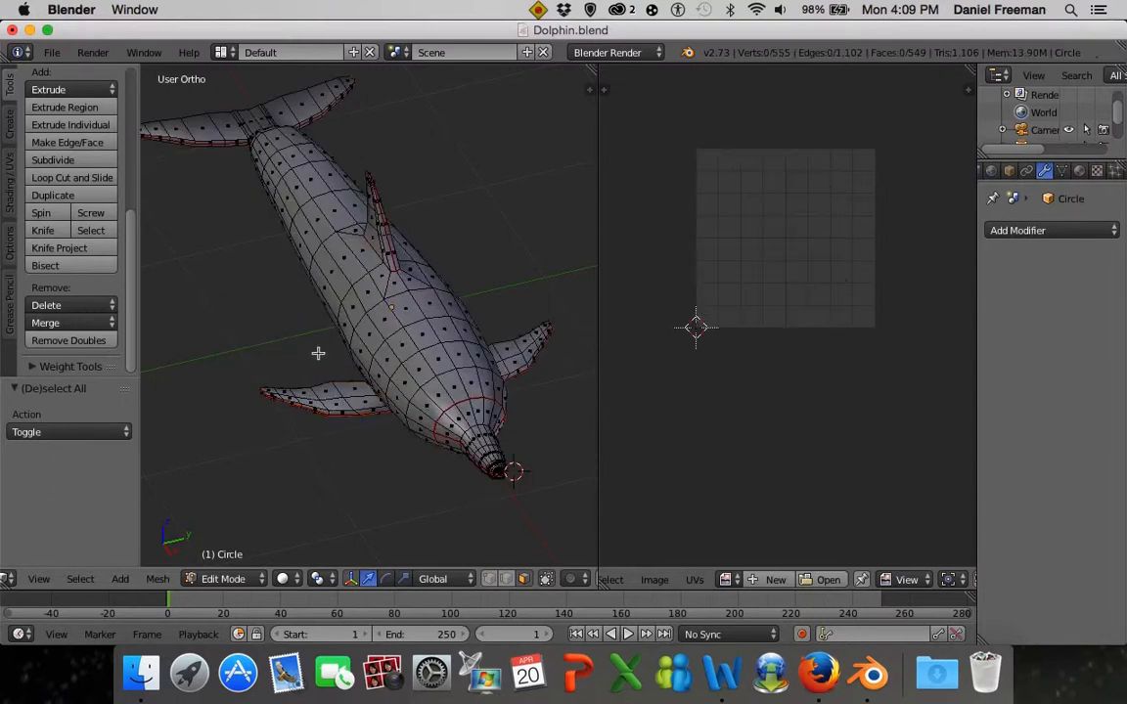
key("a")
Clear the selection and select the linked faces of both the upper and lower parts of the mouth interior
middle_click_drag(322, 344, 385, 360)
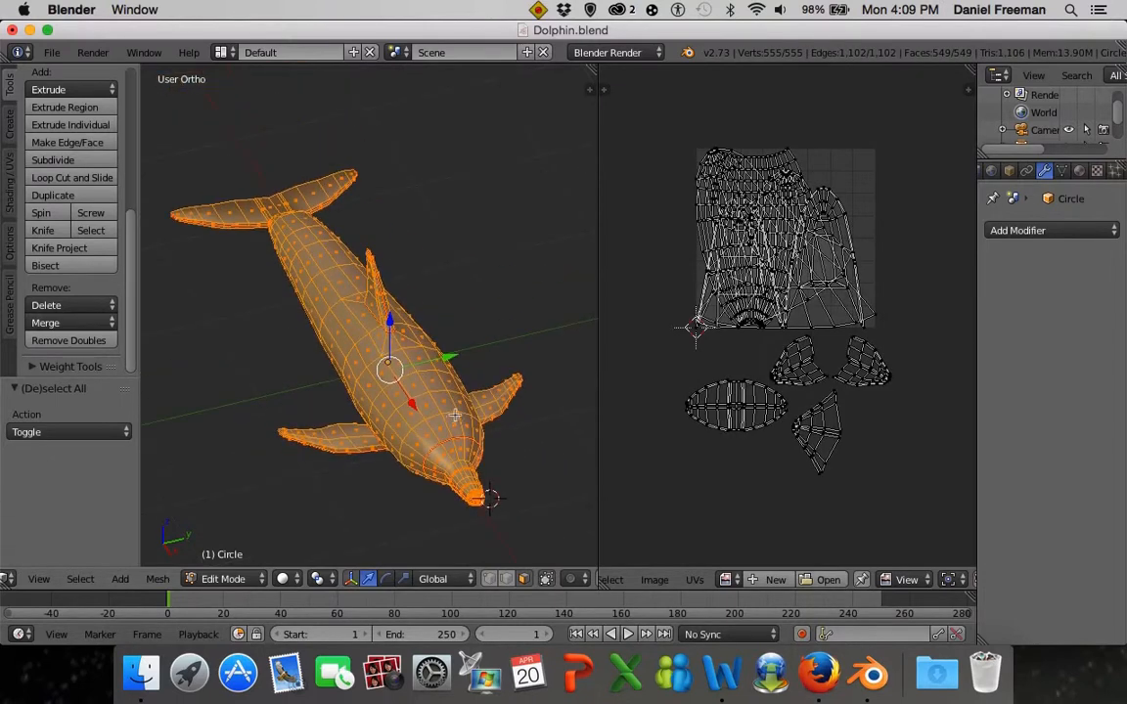
scroll(456, 419, "up", 1)
middle_click_drag(456, 419, 408, 310, "shift")
scroll(403, 343, "up", 2)
middle_click_drag(395, 392, 451, 323)
scroll(431, 375, "down", 3)
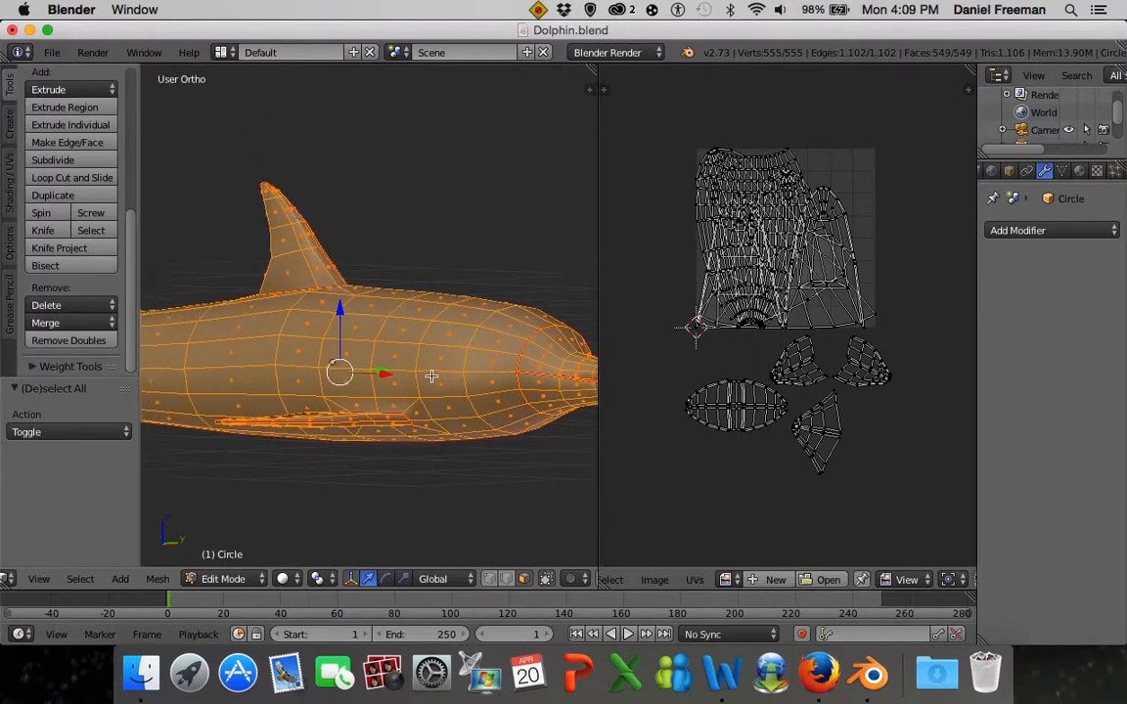
middle_click_drag(409, 397, 327, 335)
scroll(377, 422, "up", 2)
scroll(448, 383, "up", 2)
scroll(325, 339, "up", 4)
scroll(325, 340, "up", 2)
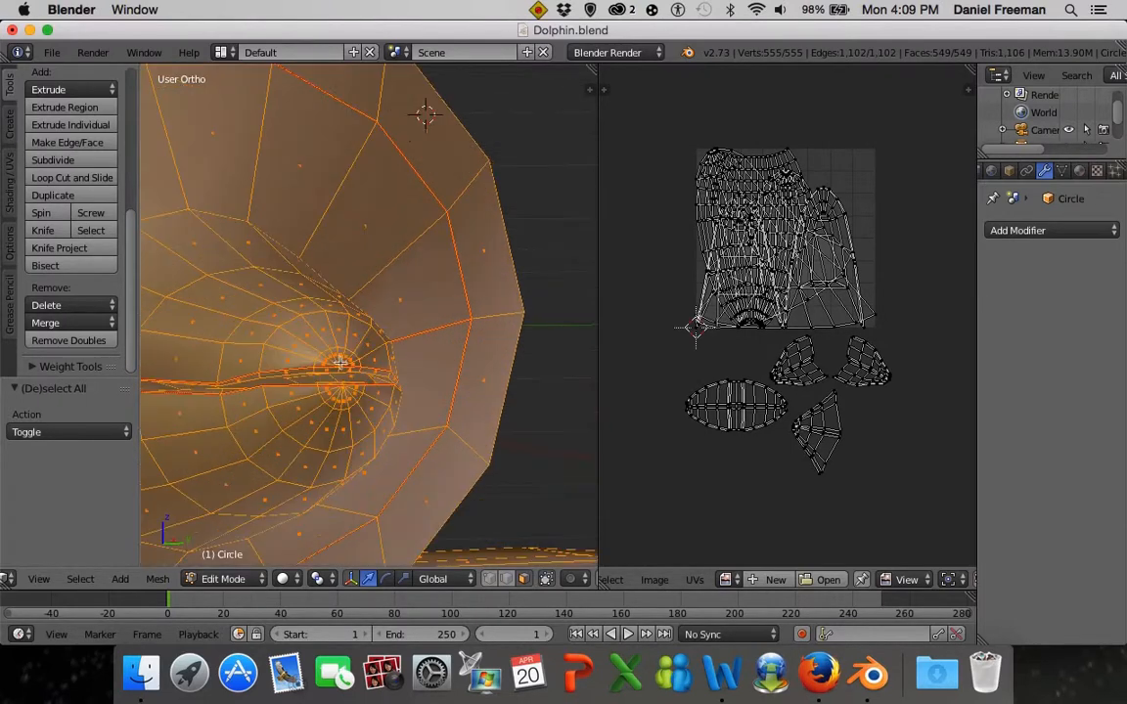
key("a")
key("l")
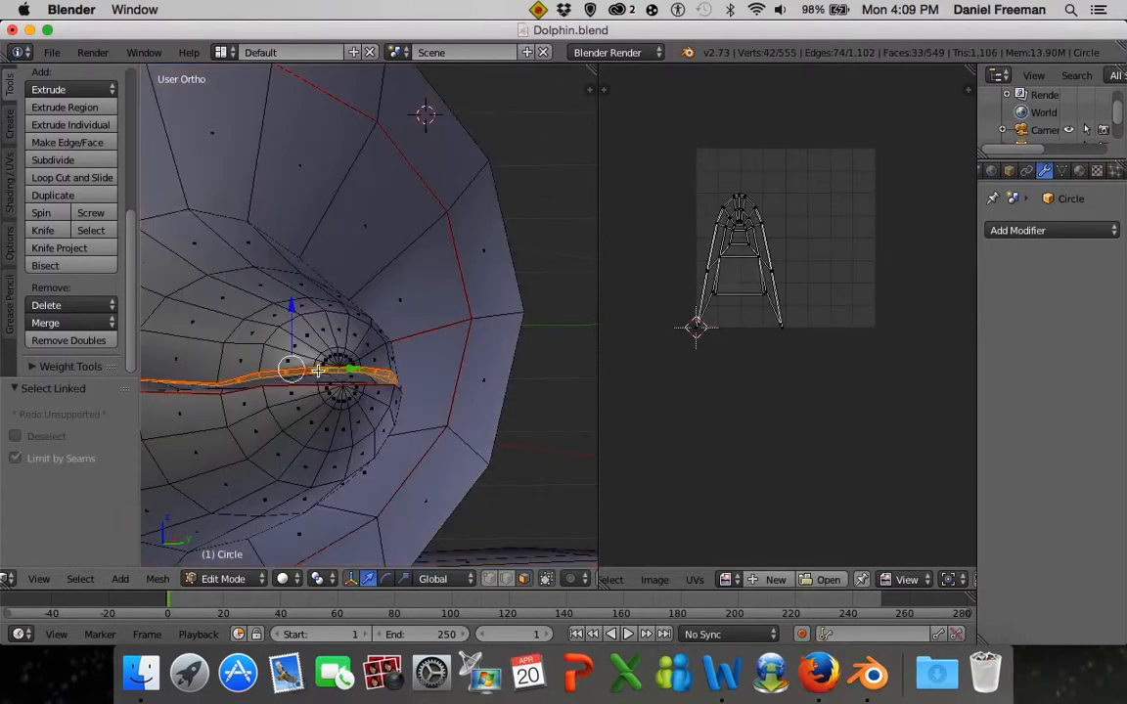
key("l")
scroll(719, 323, "down", 2)
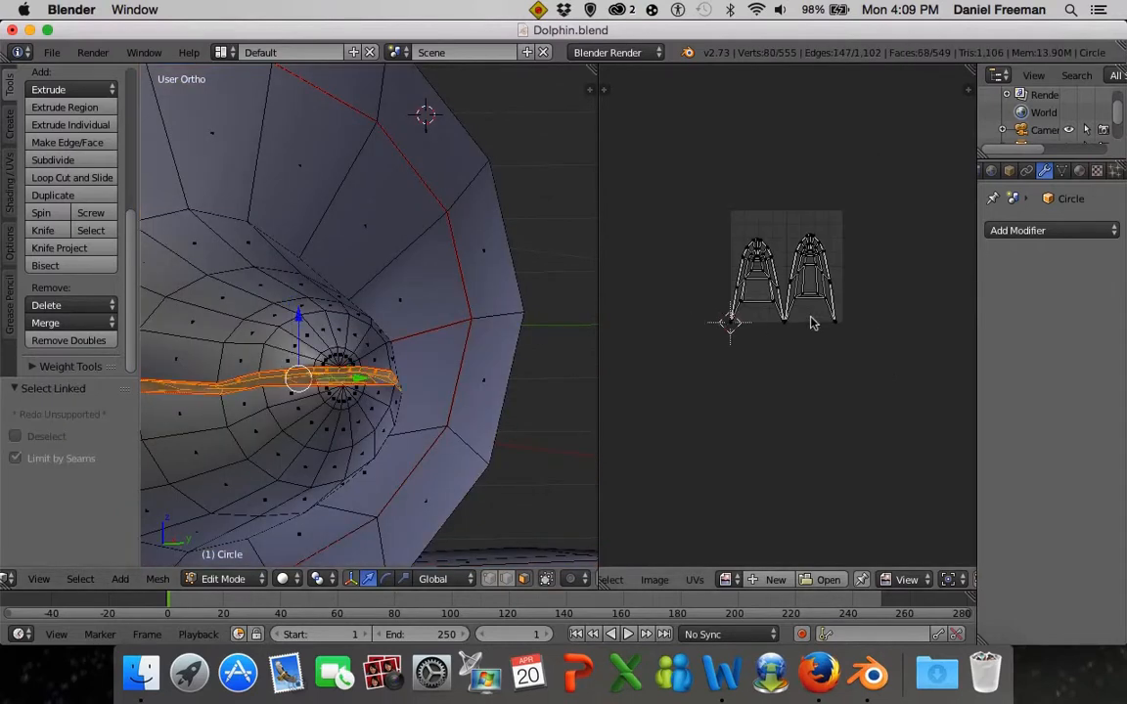
Move both mouth interior UV islands beside the UV square, scale them down slightly, deselect them, and select the whole mesh
key("a")
key("g")
left_click(876, 406)
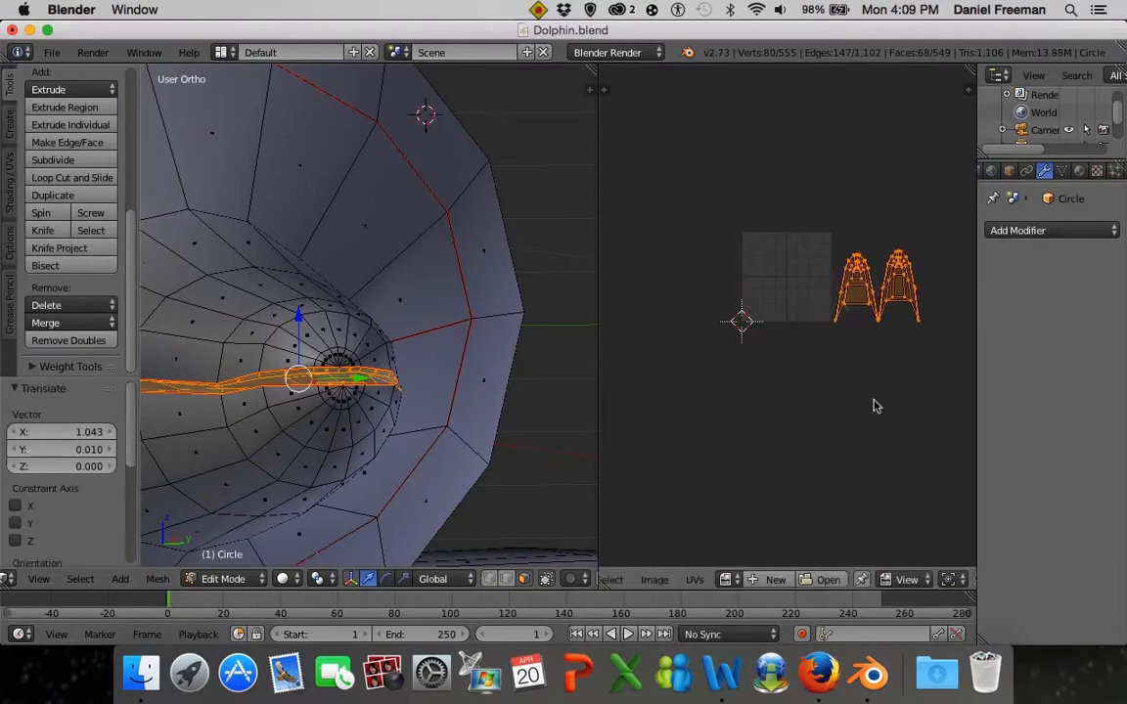
key("a")
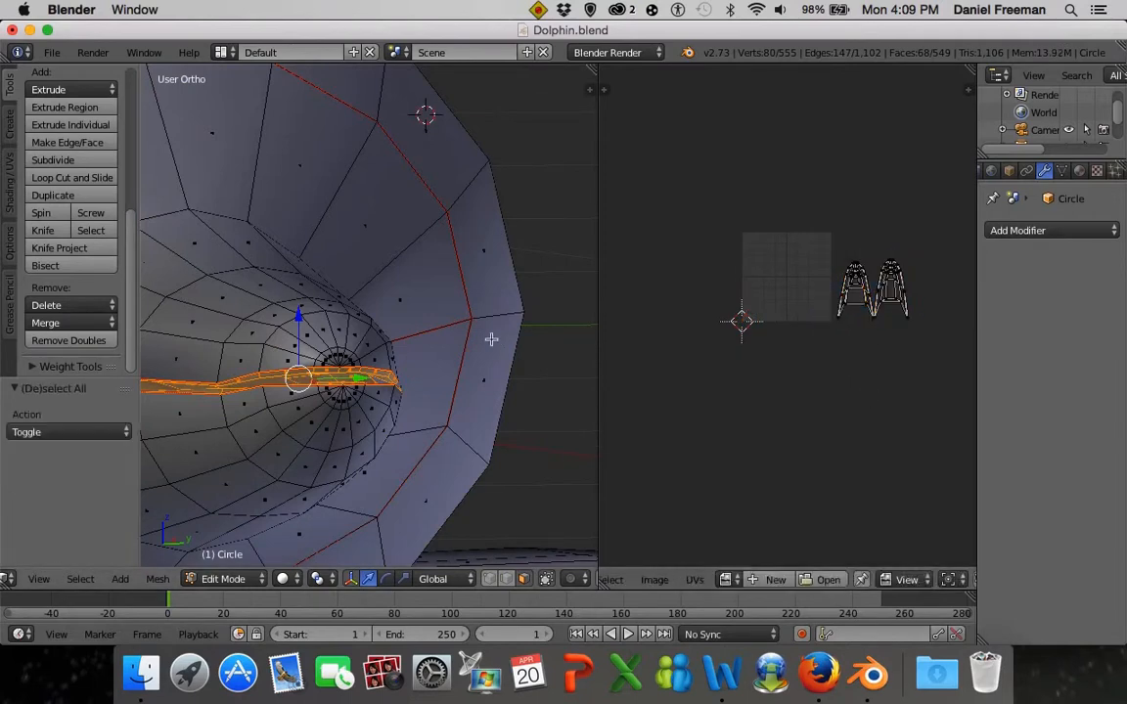
key("a")
Weld the close UV vertices at the lower-left inner corner of the first mouth interior island, and deselect them
scroll(791, 395, "up", 3)
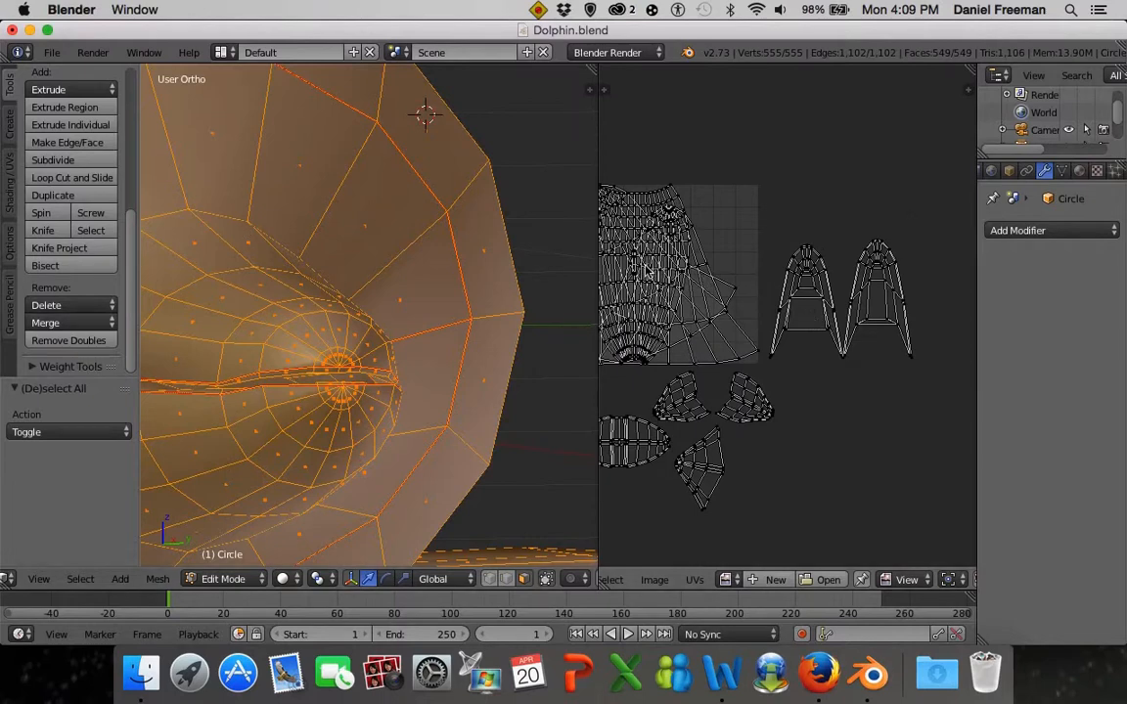
scroll(738, 329, "down", 4)
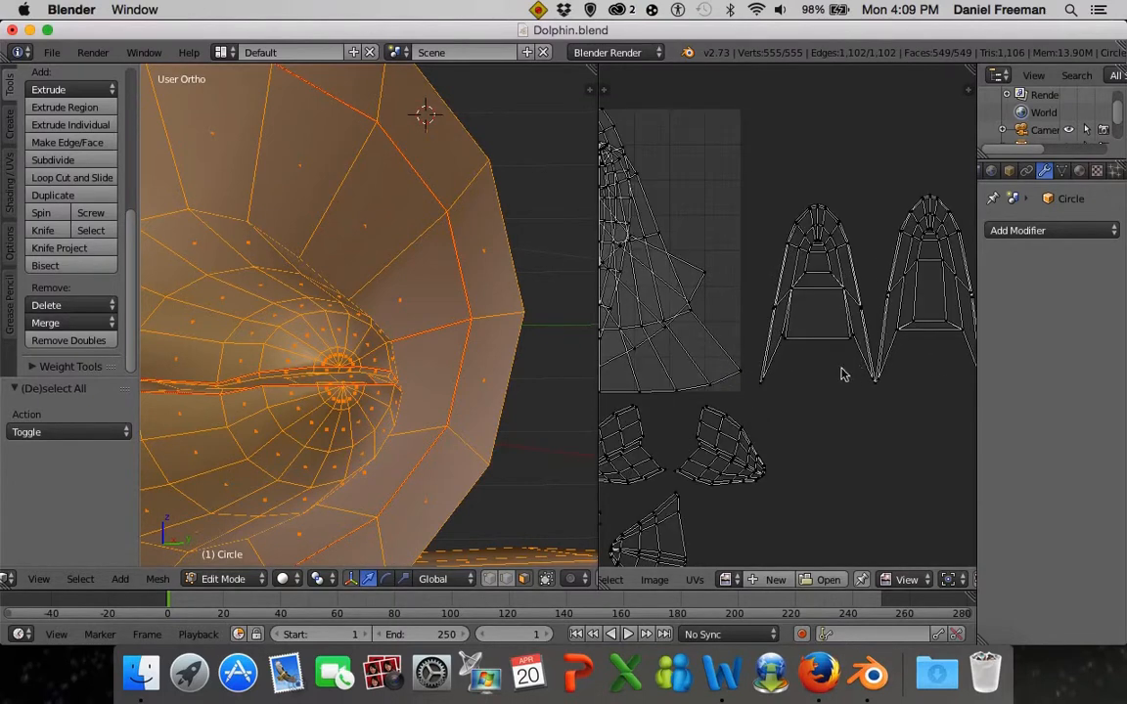
scroll(808, 373, "up", 3)
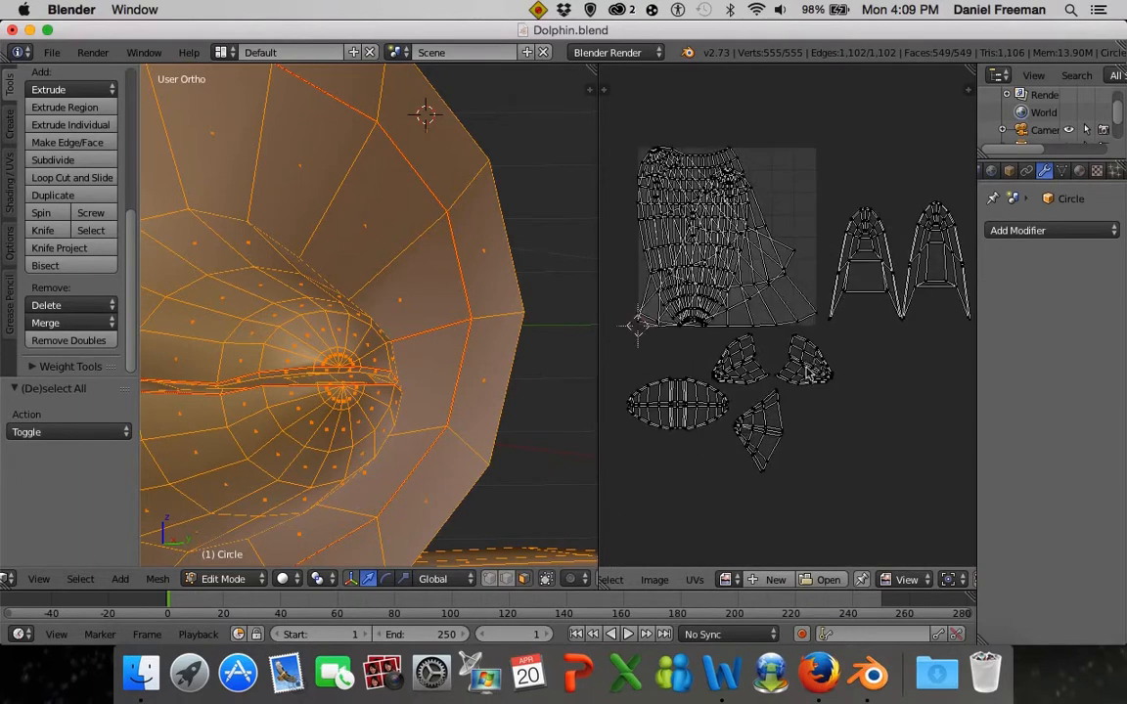
scroll(768, 331, "up", 6)
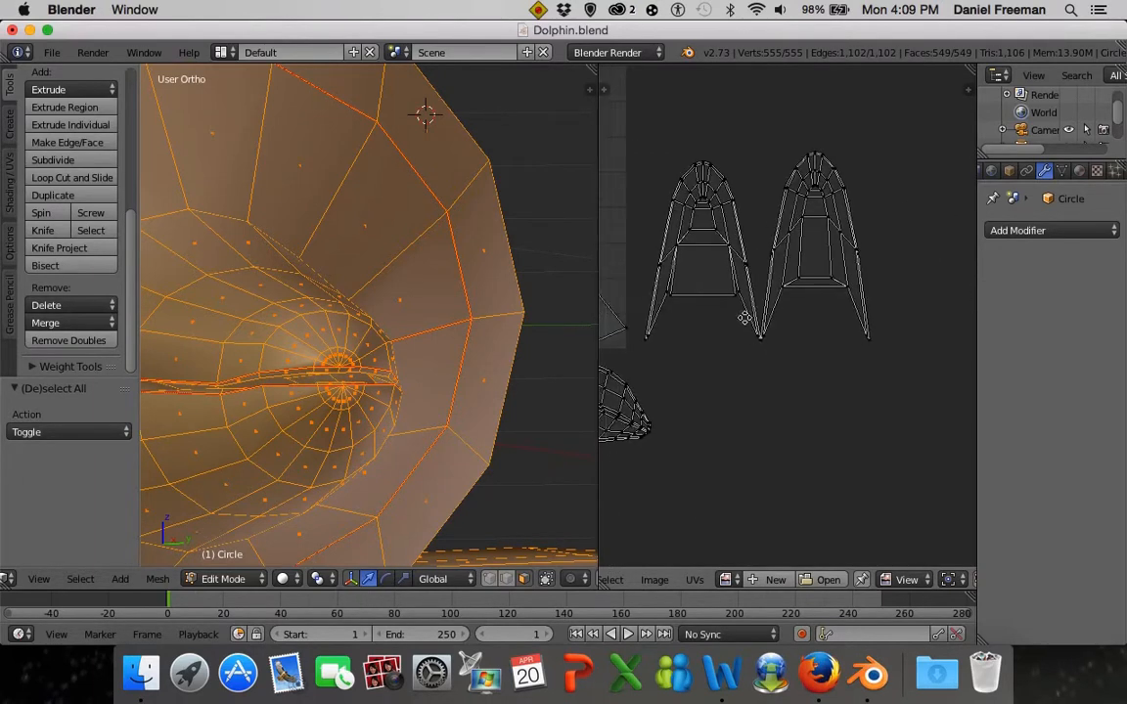
middle_click_drag(671, 299, 710, 332)
key("c")
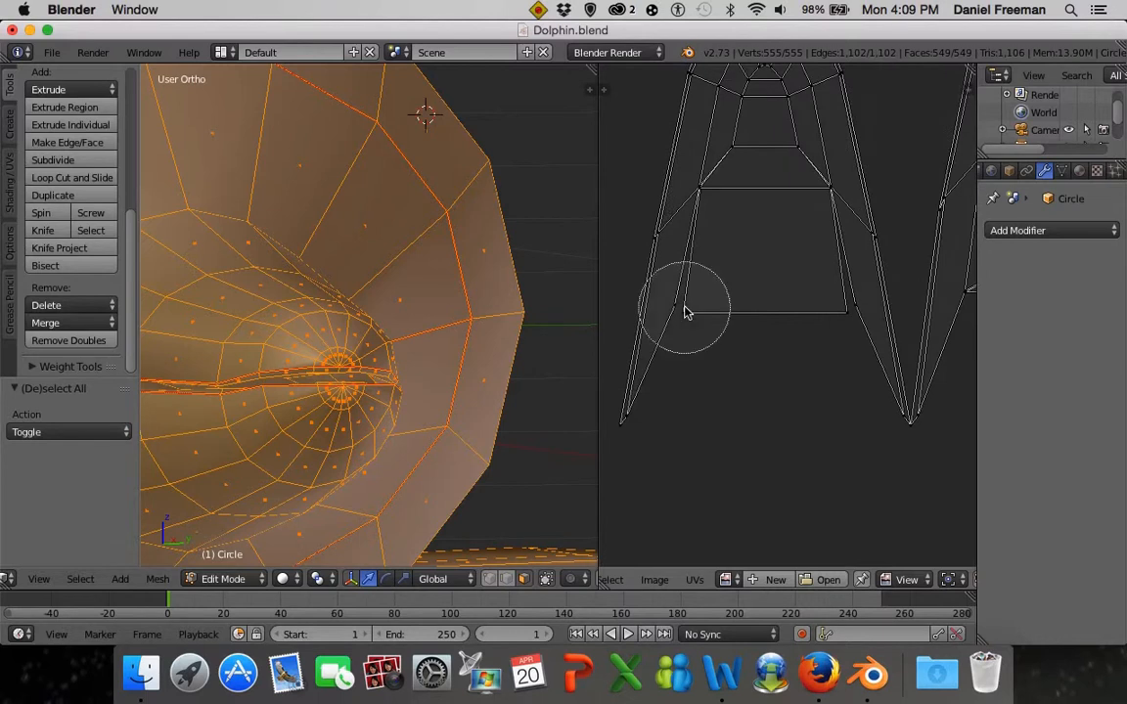
key("Escape")
scroll(687, 313, "up", 1)
key("c")
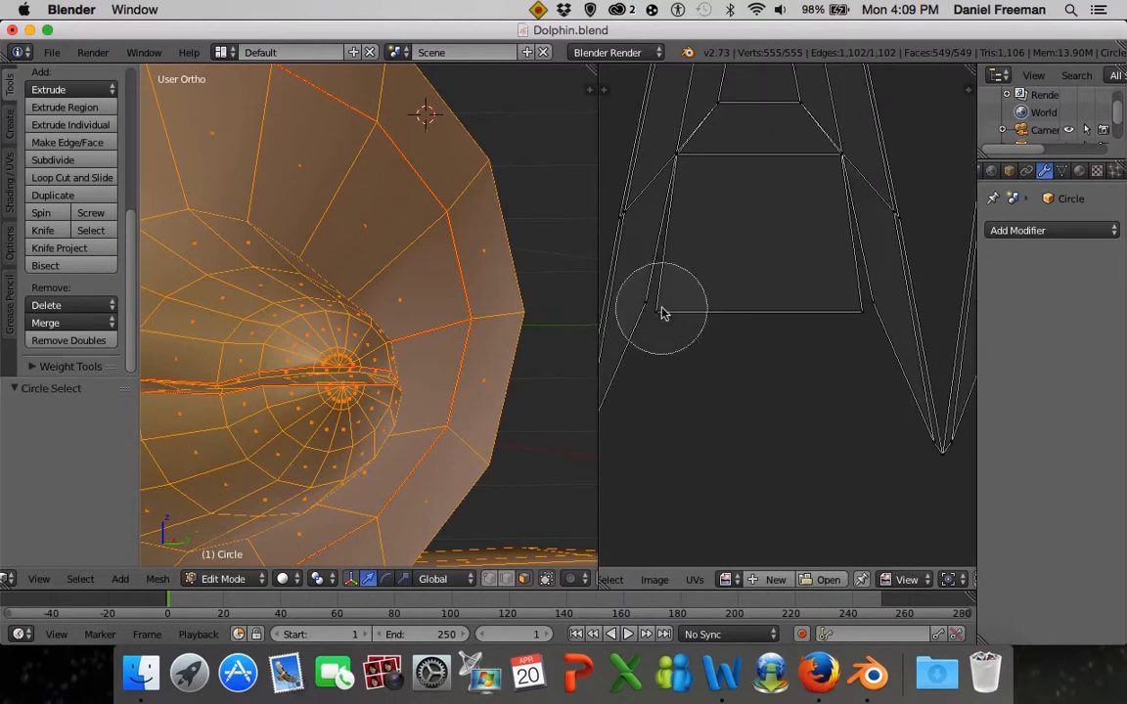
left_click(661, 313)
key("Escape")
key("w")
left_click(661, 313)
key("a")
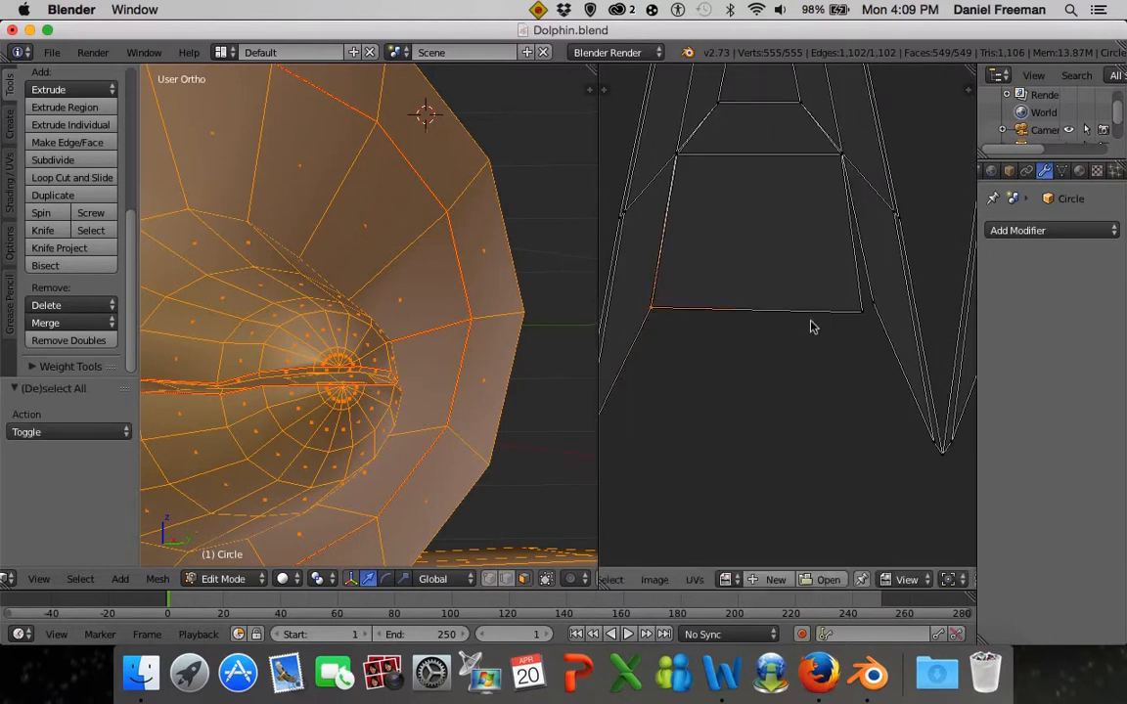
Weld the close UV vertices at the lower-right inner corner of the first mouth interior island, and test the joined corner with a cancelled move
key("c")
left_click(854, 311)
key("Escape")
key("w")
left_click(855, 311)
key("a")
right_click(854, 310)
key("g")
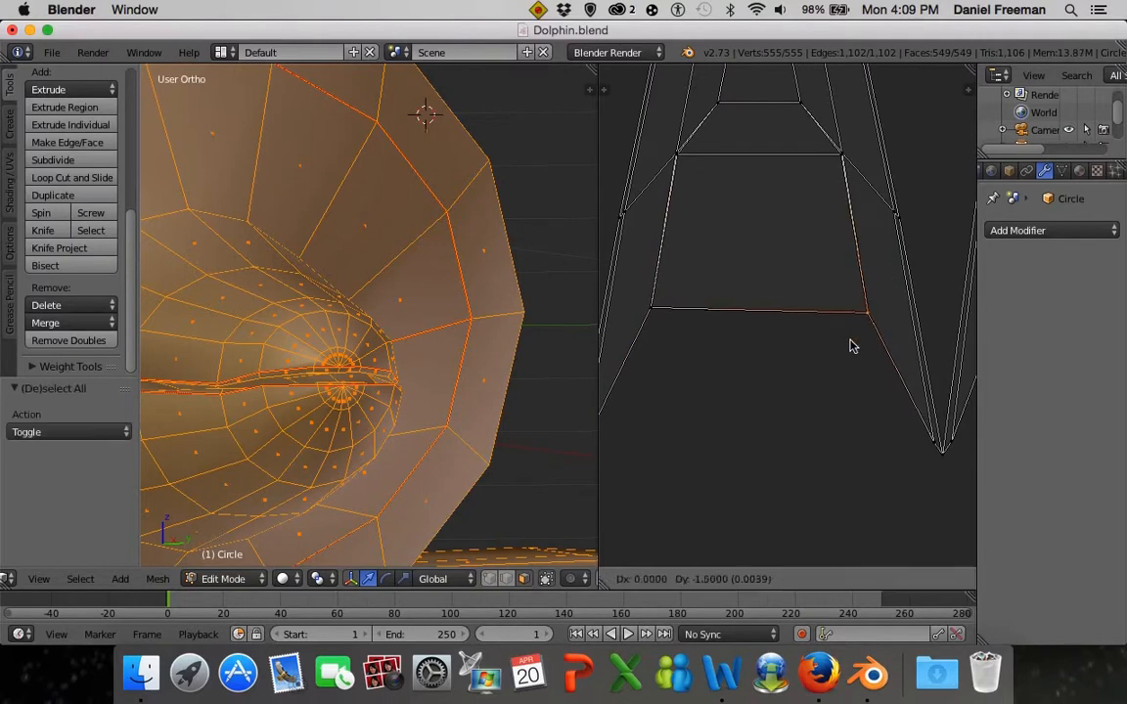
right_click(851, 345)
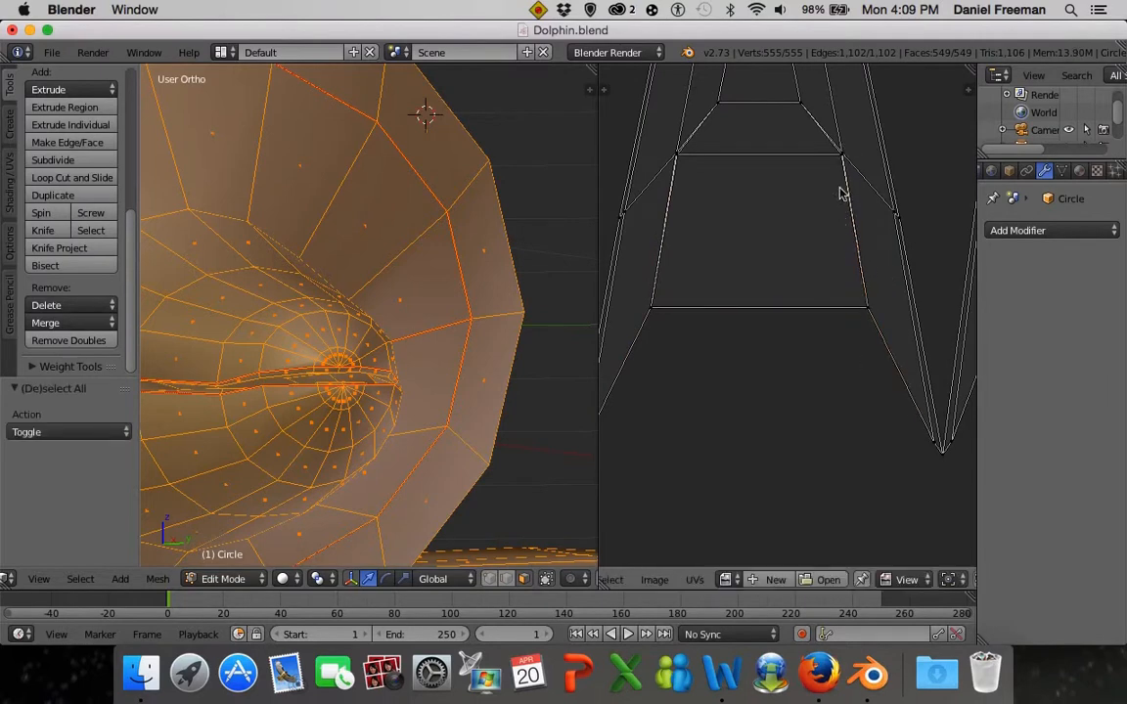
Weld the close UV vertices at the lower-left inner corner of the second mouth interior island, and deselect them
scroll(854, 327, "down", 5)
scroll(749, 350, "up", 4)
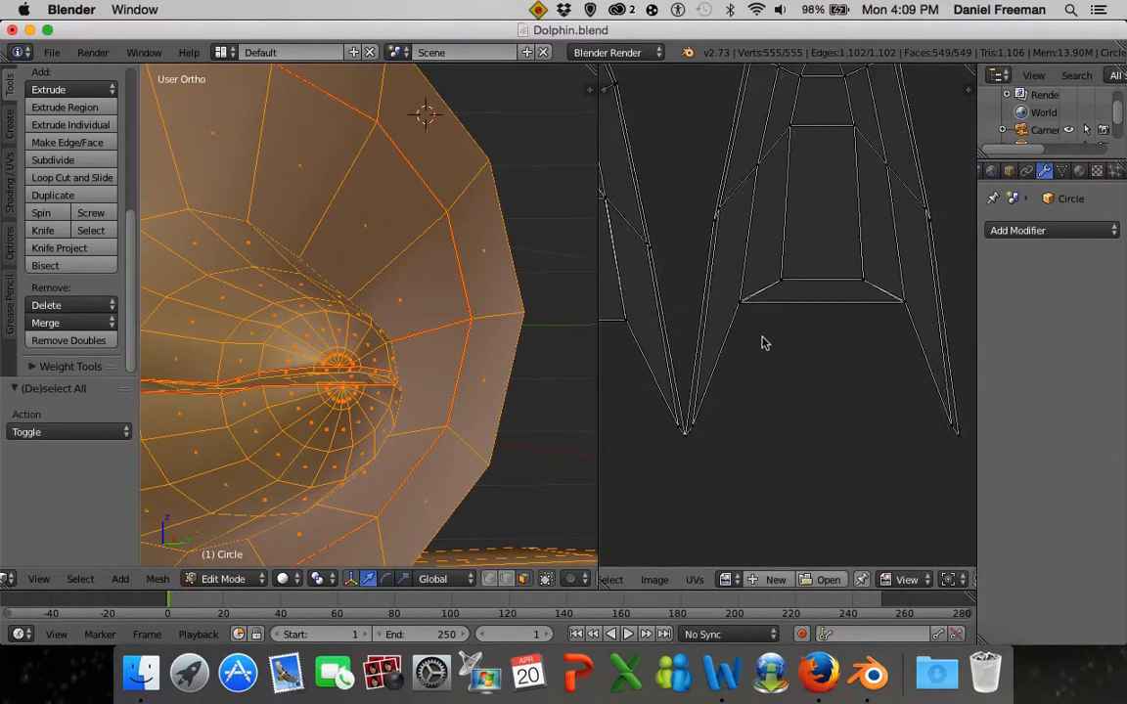
key("c")
left_click(749, 313)
key("Escape")
key("w")
left_click(749, 315)
key("a")
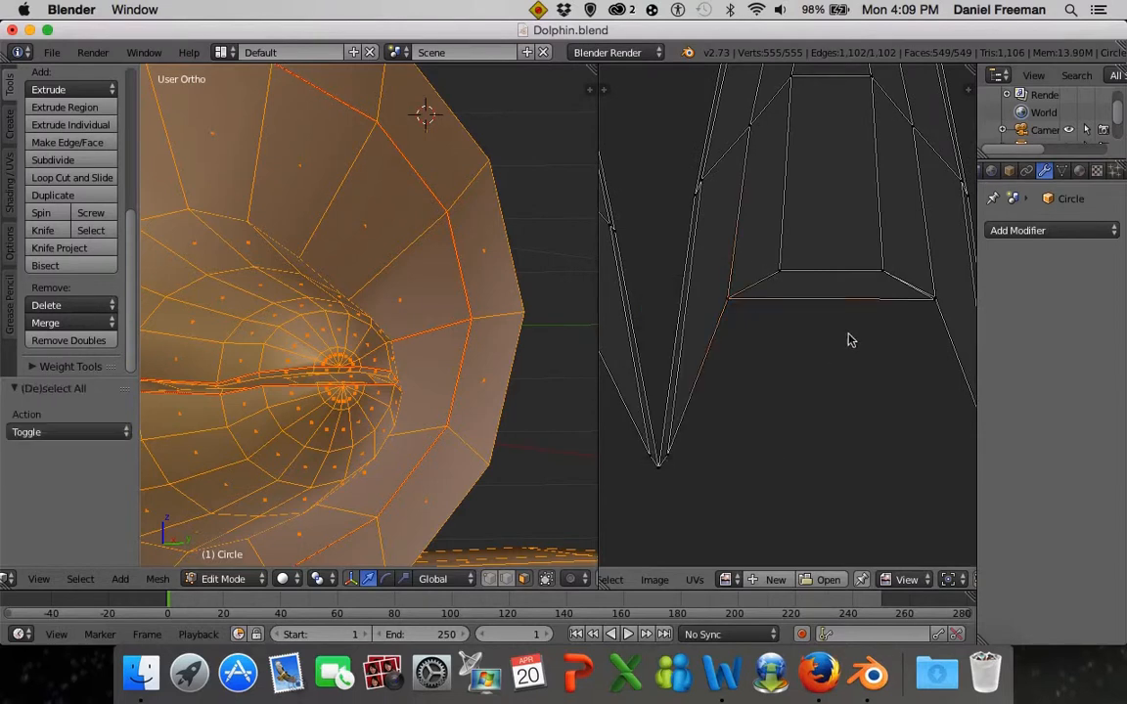
Weld the close UV vertices at the lower-right inner corner of the second mouth interior island, and deselect them
key("c")
left_click(911, 316)
key("Escape")
key("w")
left_click(912, 316)
key("a")
scroll(915, 312, "down", 2)
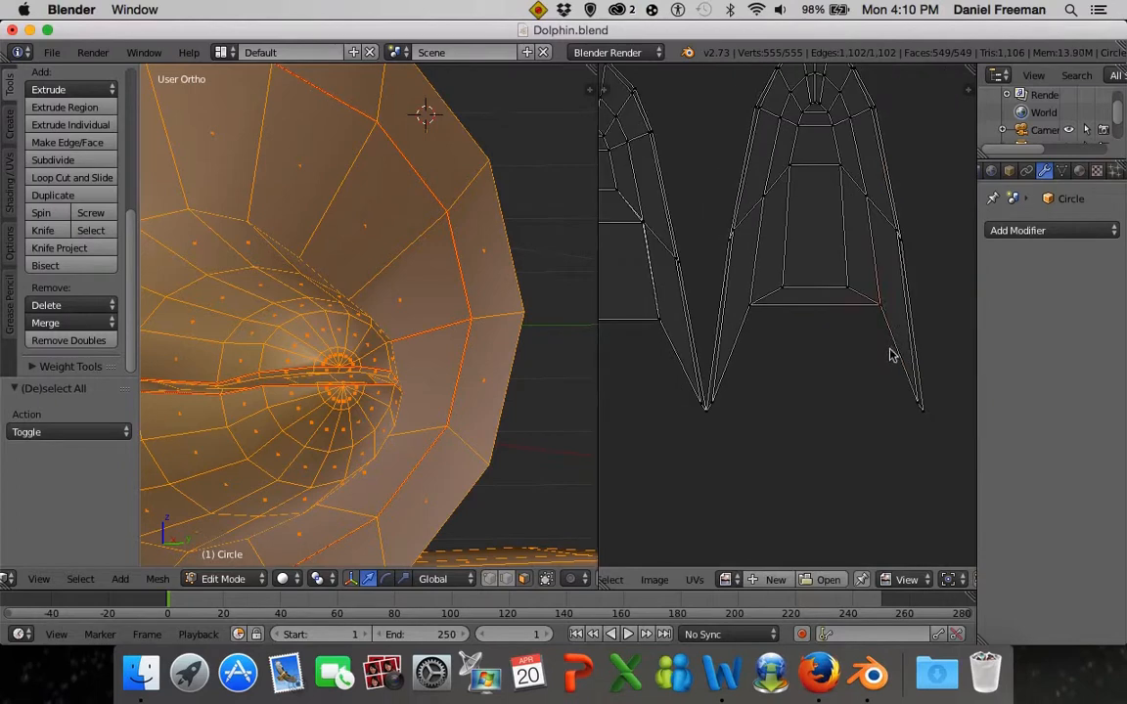
Clear the mesh selection and select the linked faces of the upper snout
scroll(818, 388, "down", 3)
middle_click_drag(674, 401, 774, 396)
scroll(788, 399, "down", 4)
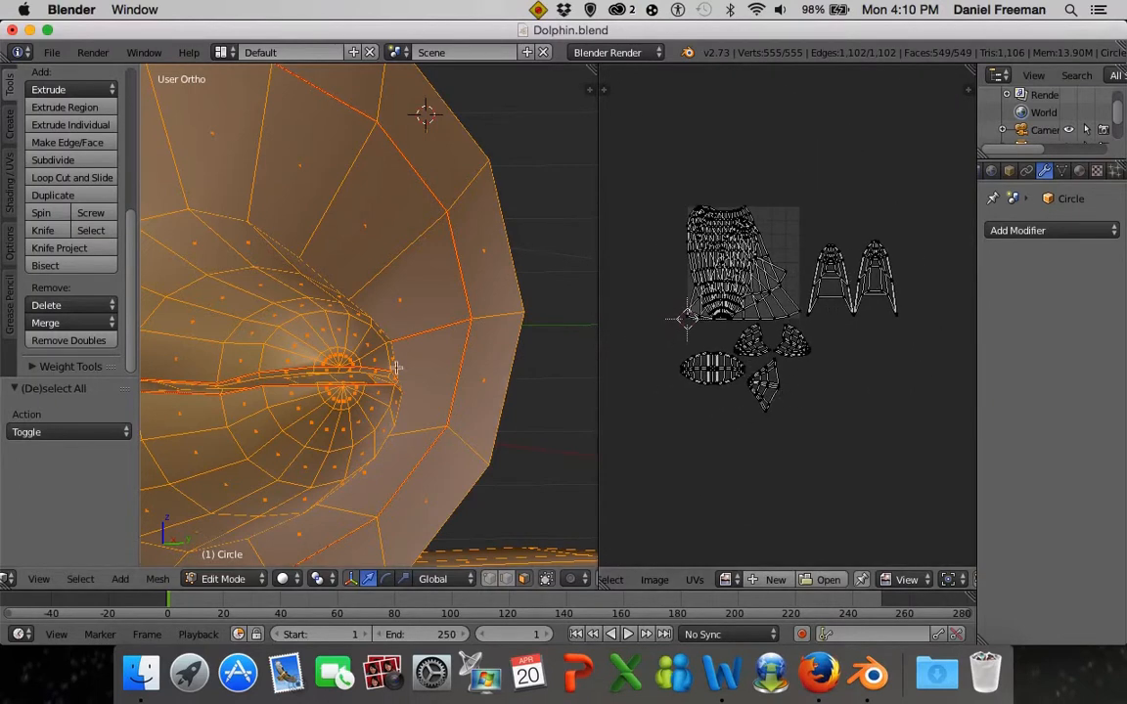
scroll(397, 196, "down", 4)
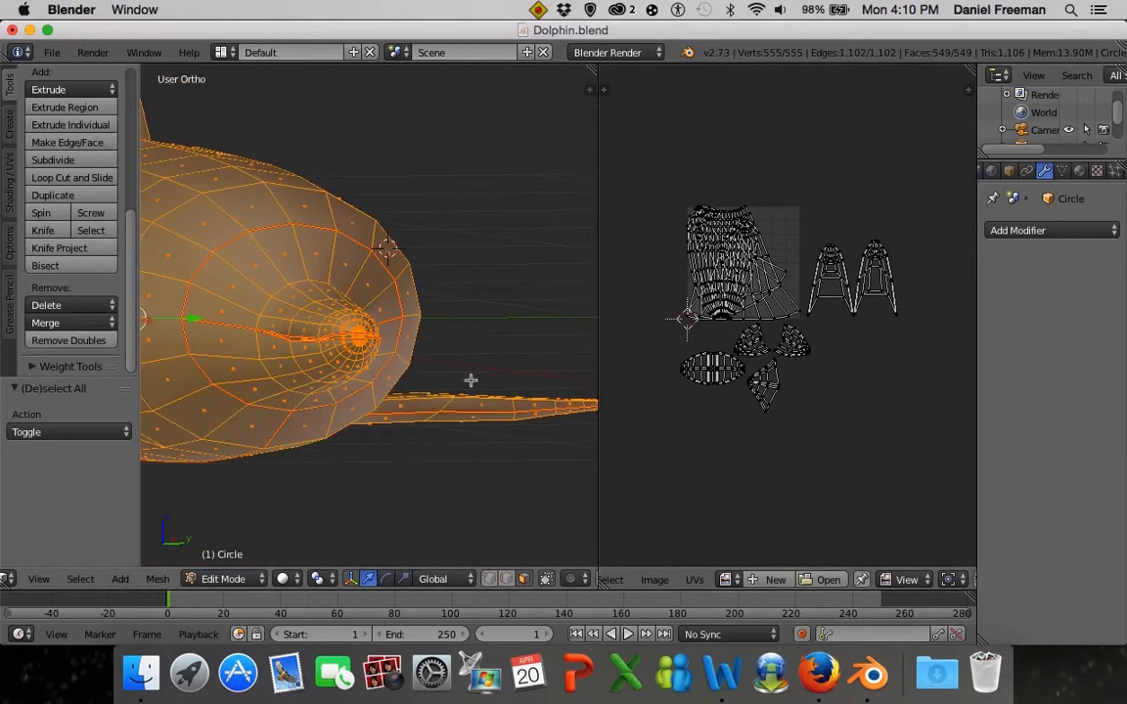
middle_click_drag(376, 369, 425, 385, "shift")
key("a")
key("l")
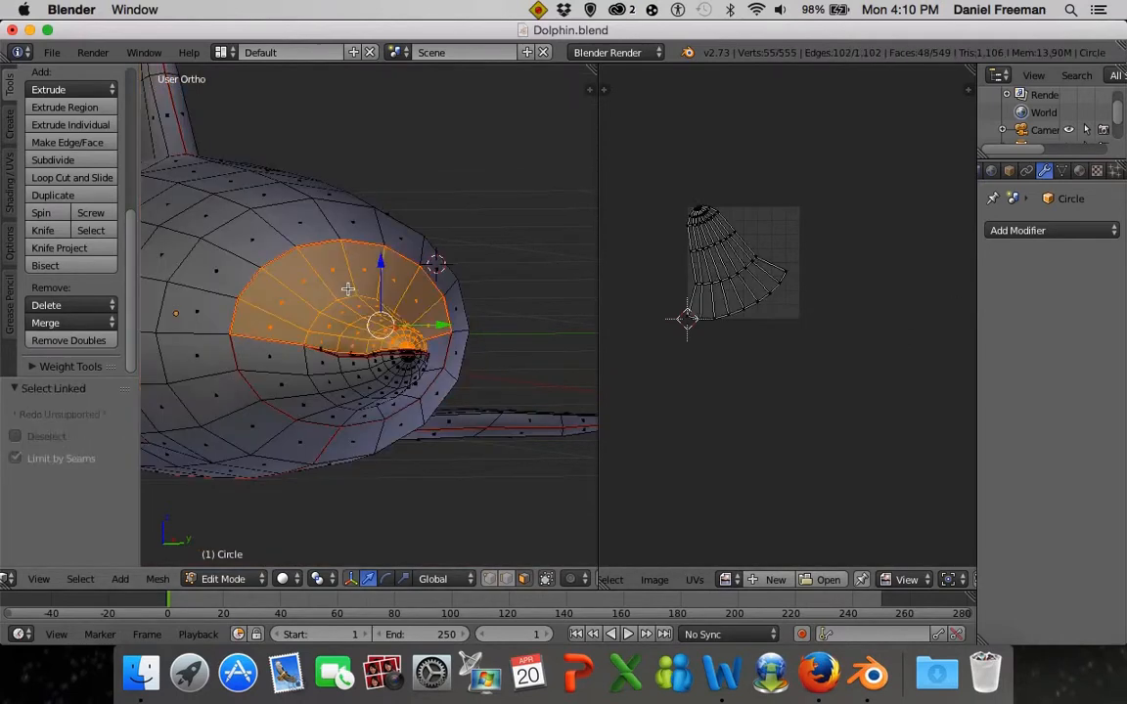
Move the upper snout's UV island just above the UV square, scale it down to under half its size, and deselect it
key("a")
key("g")
left_click(833, 217)
key("s")
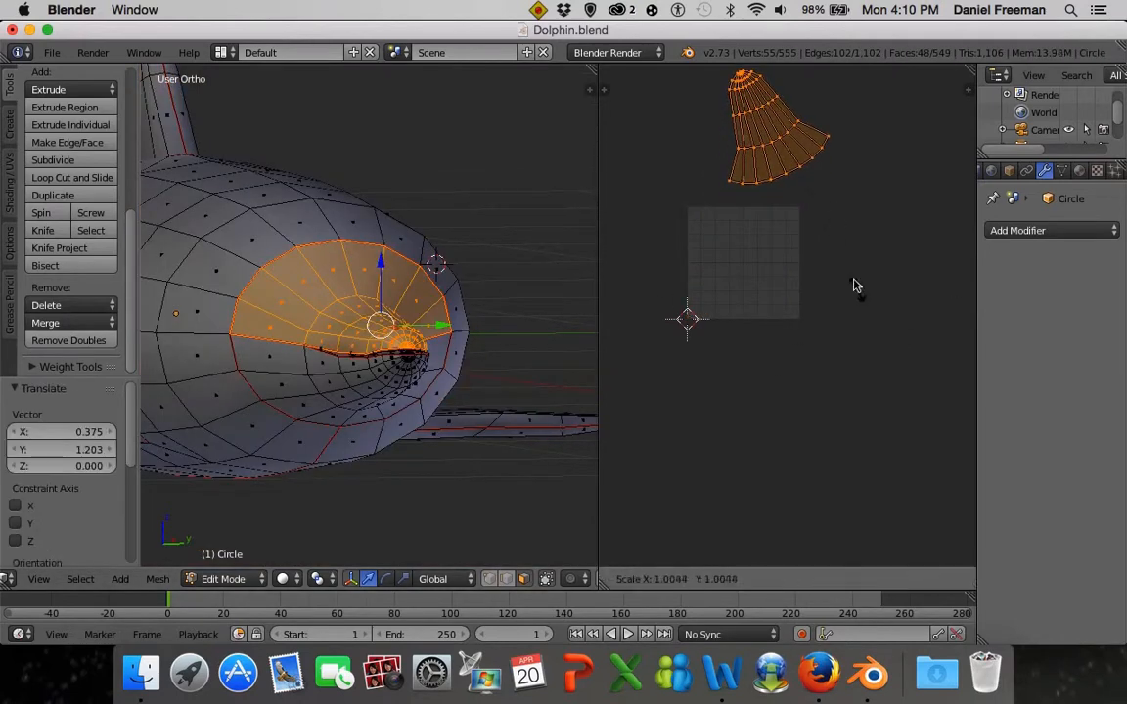
left_click(812, 221)
key("g")
left_click(814, 278)
key("s")
left_click(842, 272)
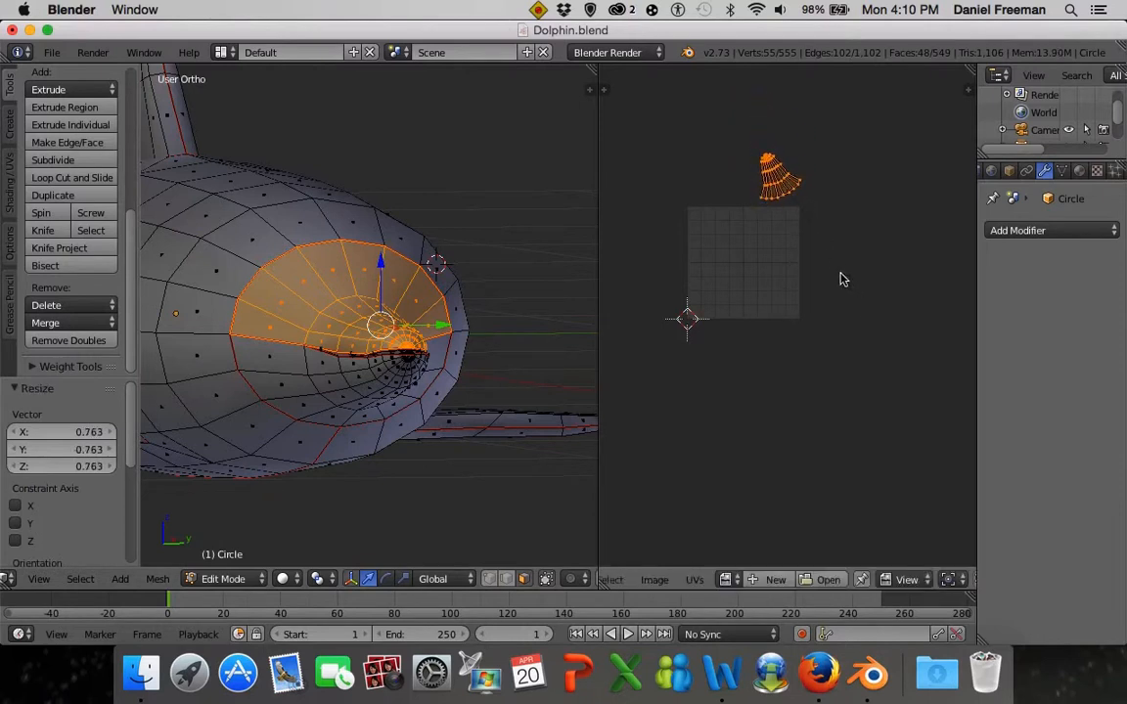
key("g")
right_click(848, 256)
key("a")
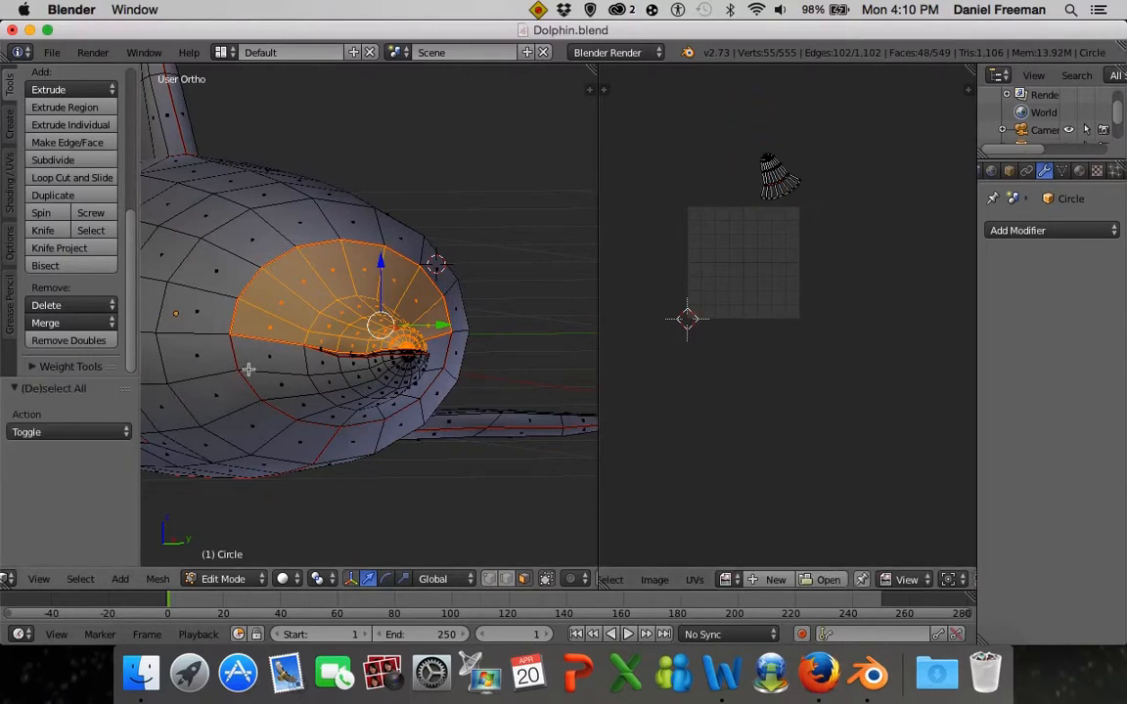
Replace the mesh selection with the linked faces of the lower snout, and select all of their UVs
key("s")
right_click(315, 392)
key("a")
key("l")
key("a")
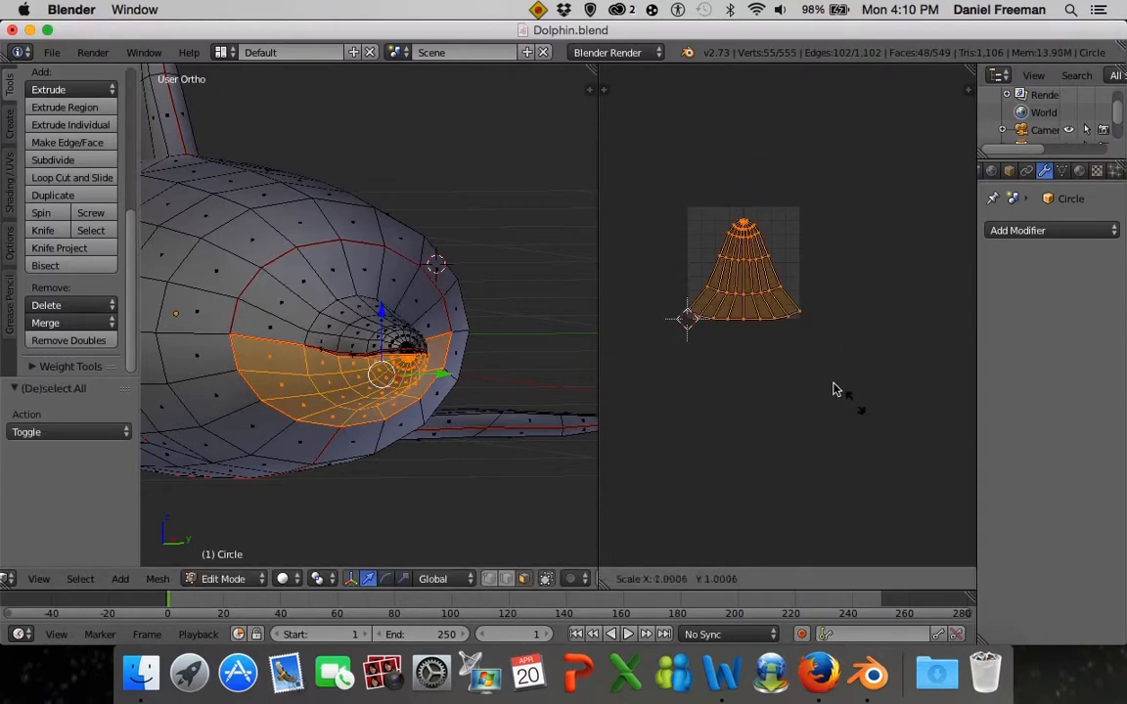
Scale down the lower snout's UV island, move it above the UV square, and select the whole mesh
key("s")
left_click(792, 327)
key("g")
left_click(800, 216)
key("a")
key("a")
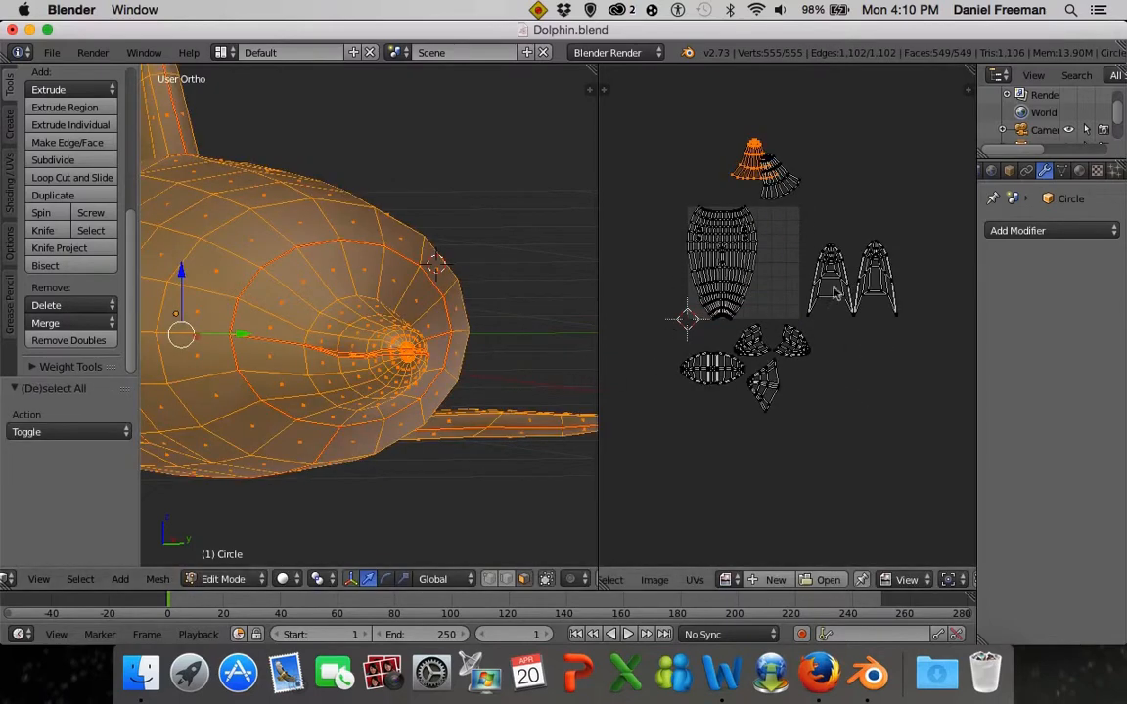
scroll(769, 185, "up", 3)
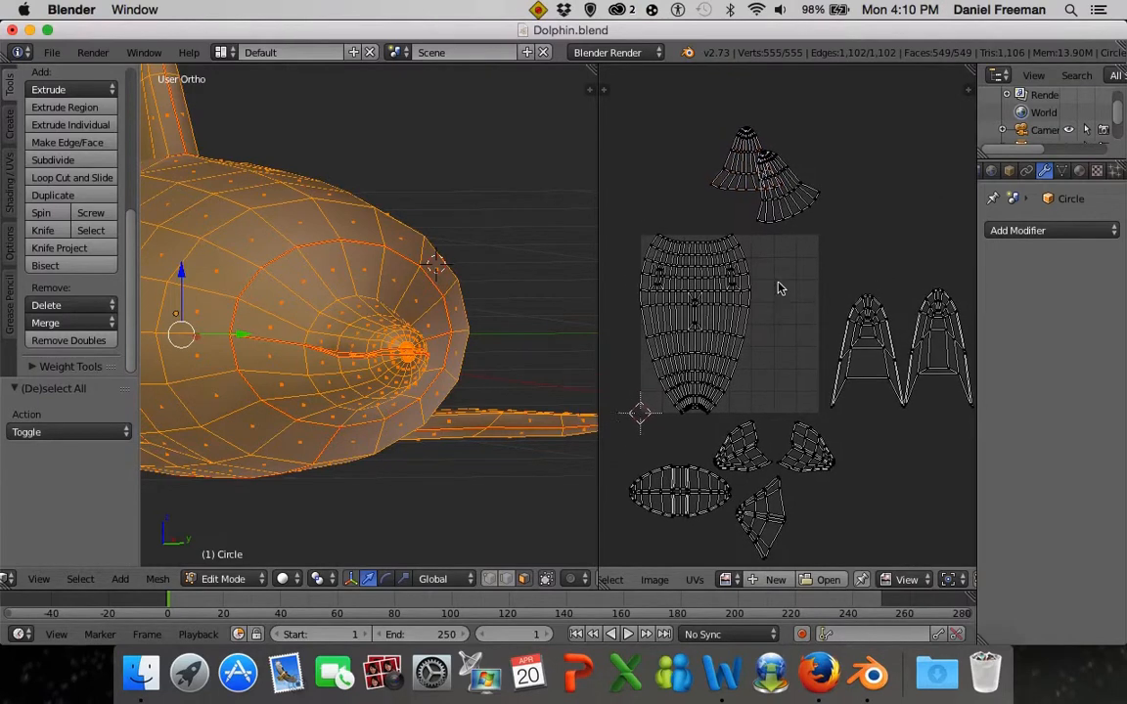
scroll(786, 266, "down", 2)
scroll(784, 260, "up", 1)
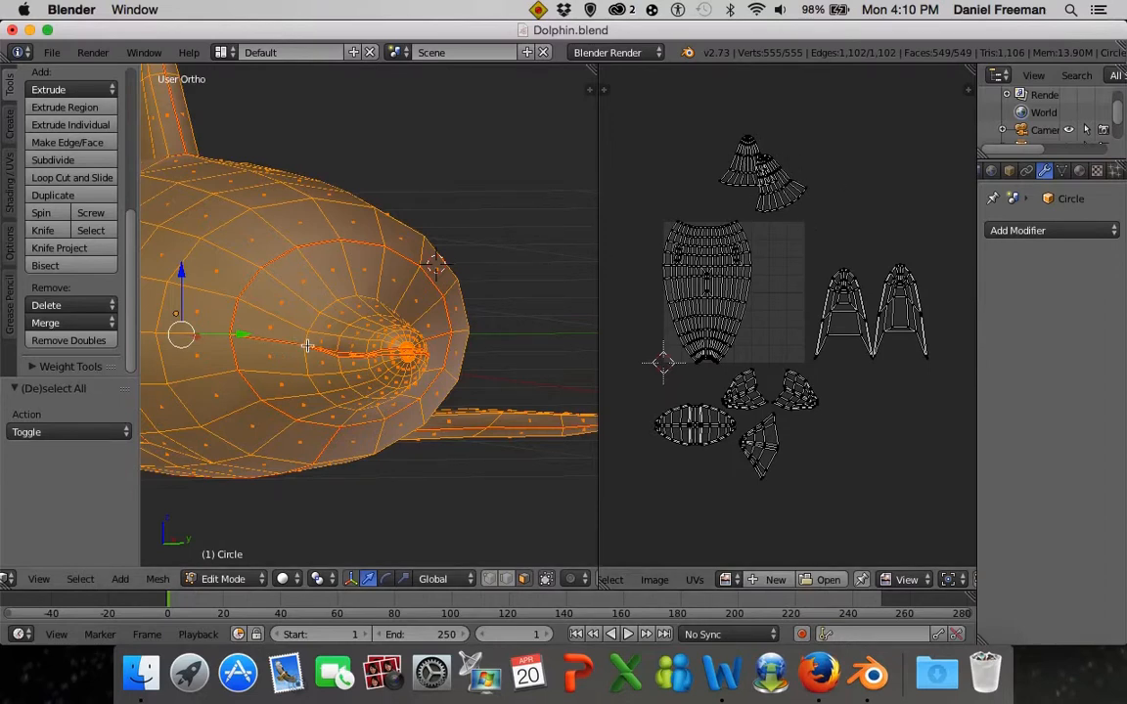
key("a")
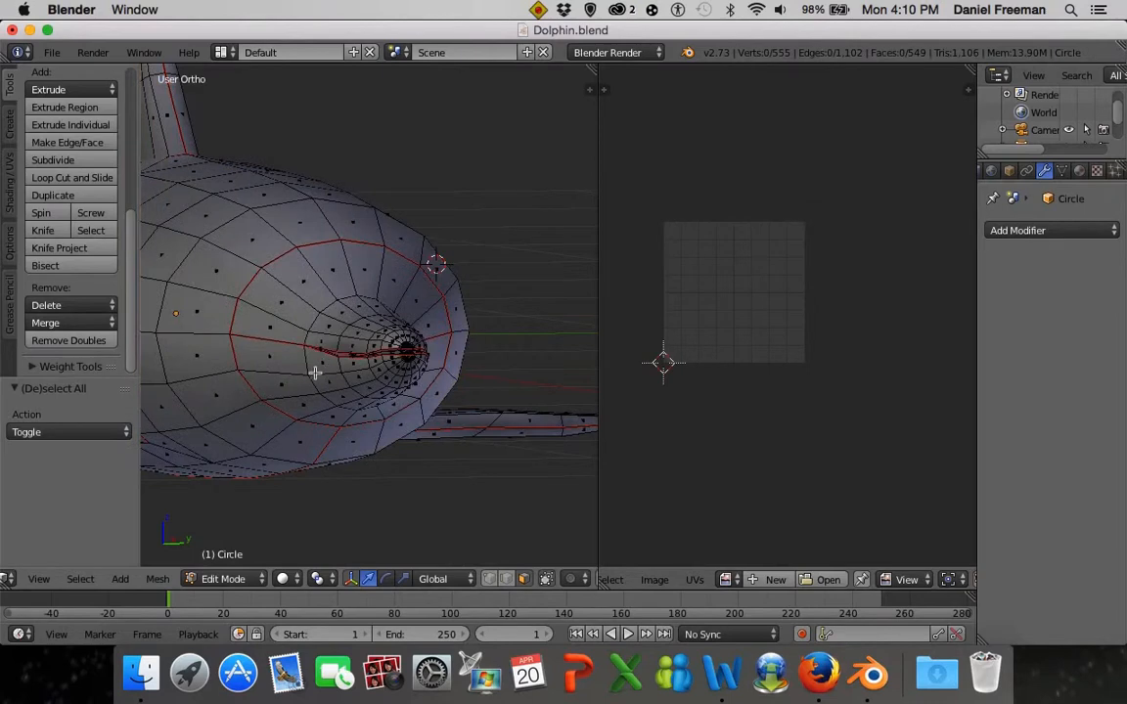
right_click(314, 372, "alt")
key("a")
key("a")
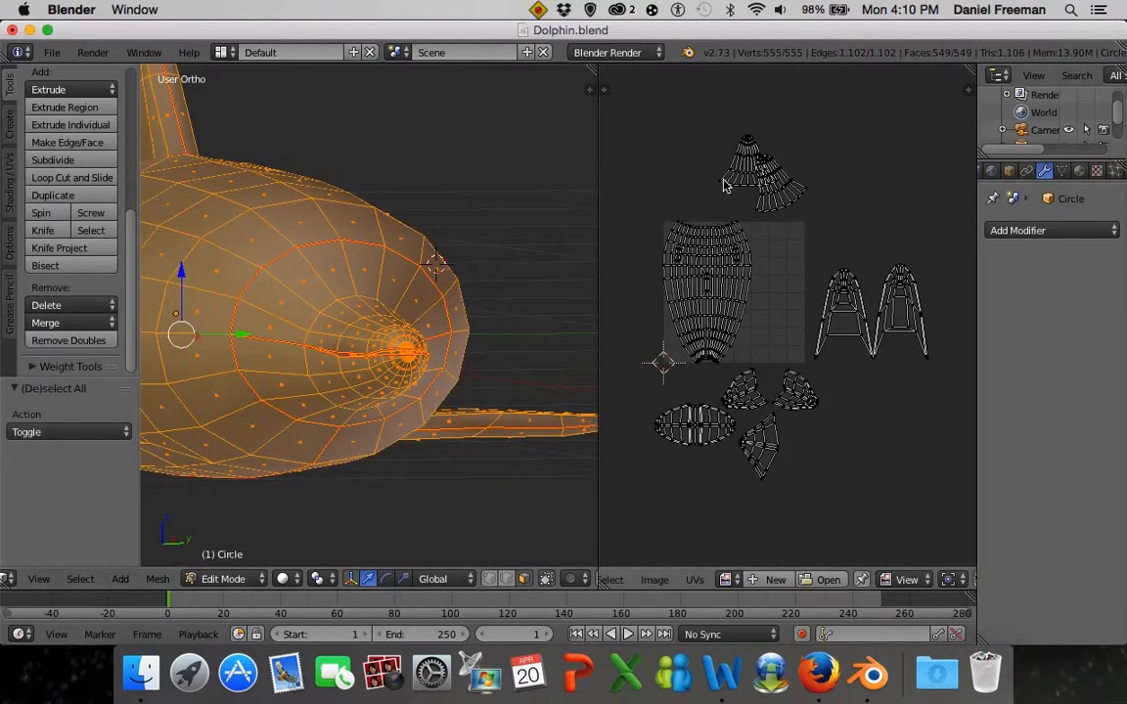
Move the lower snout's UV island by about -0.241 in X and -0.108 in Y, clear of the upper snout's island, and deselect it
key("l")
scroll(708, 131, "up", 1)
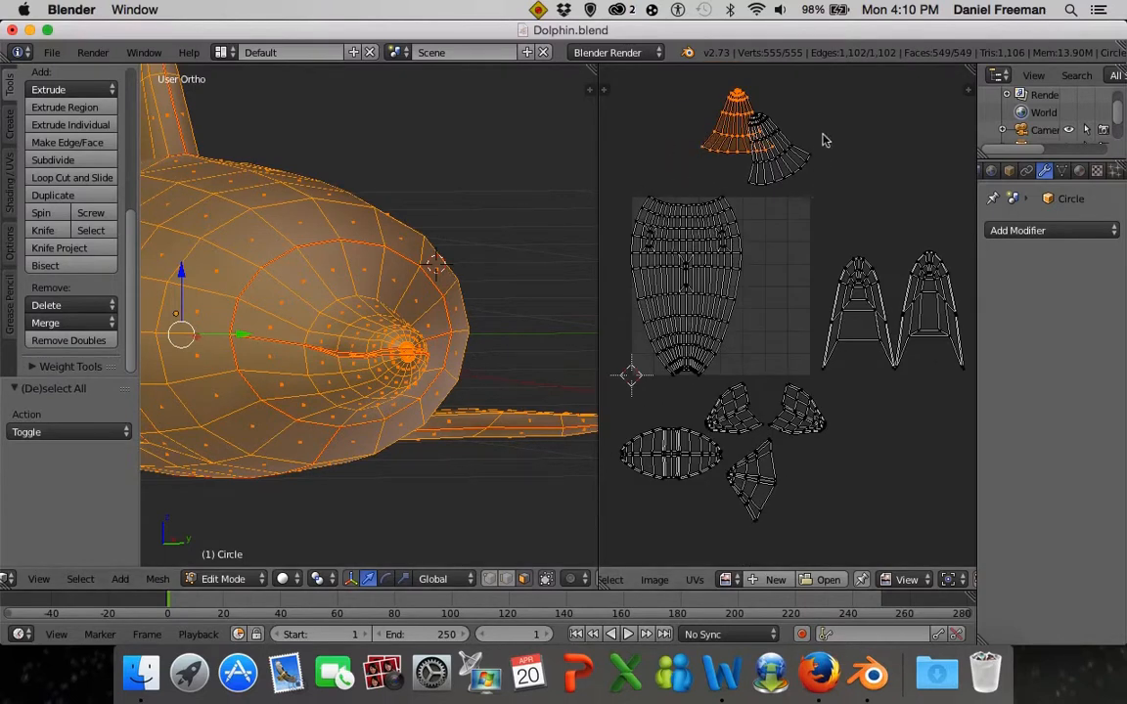
key("g")
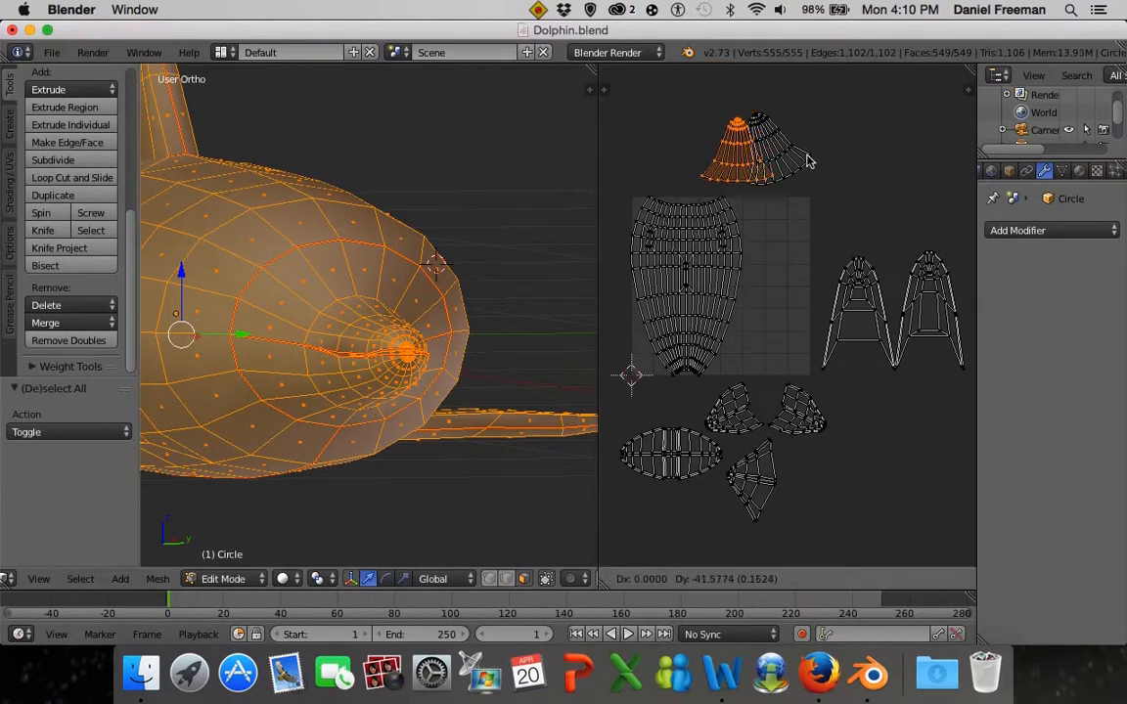
left_click(779, 174)
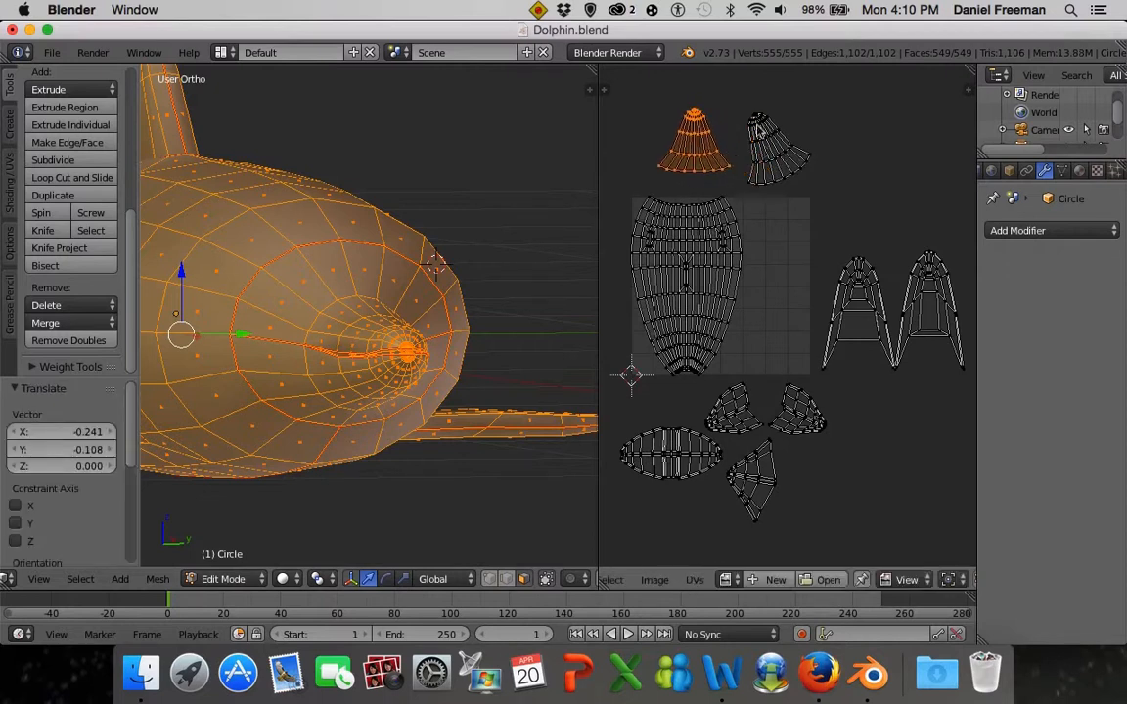
key("a")
Move the first mouth interior island and the right-hand fin island of the pair below the UV square onto the body island
key("l")
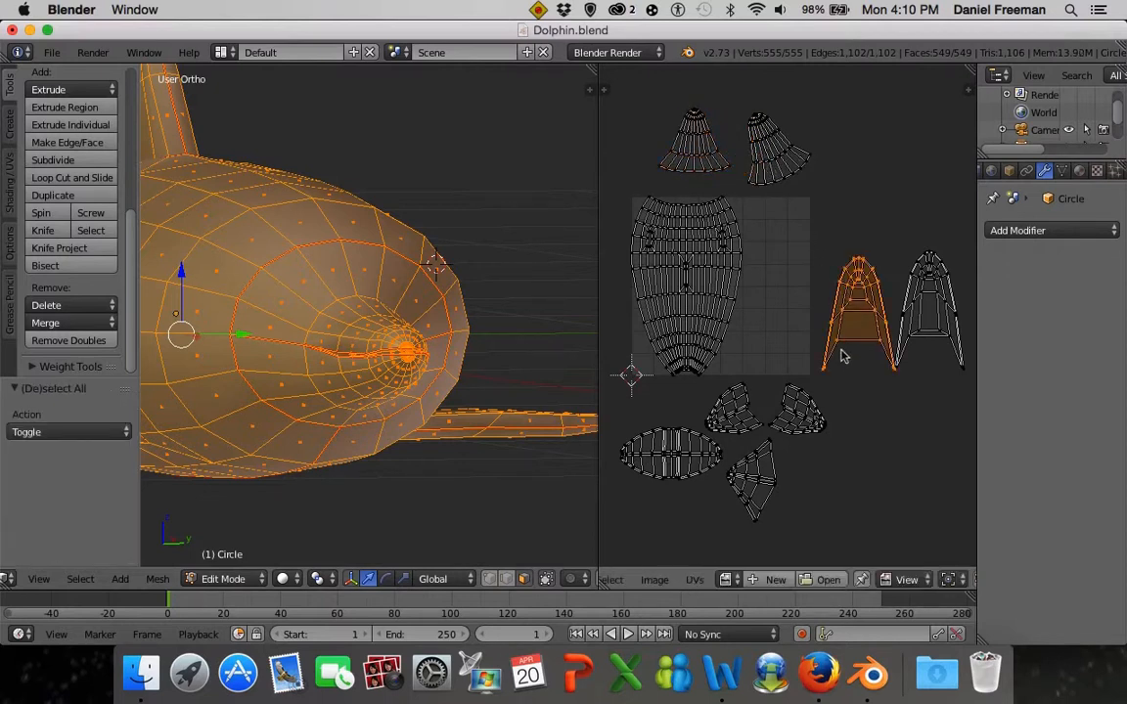
key("g")
left_click(703, 336)
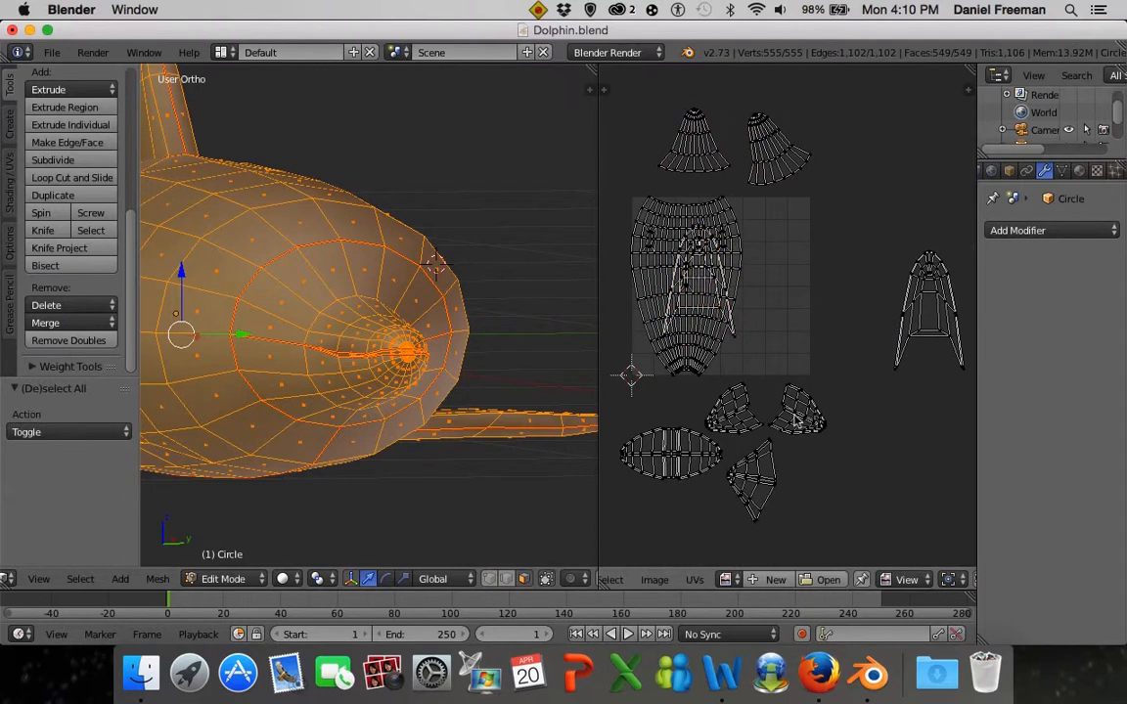
key("l")
key("g")
left_click(739, 350)
key("a")
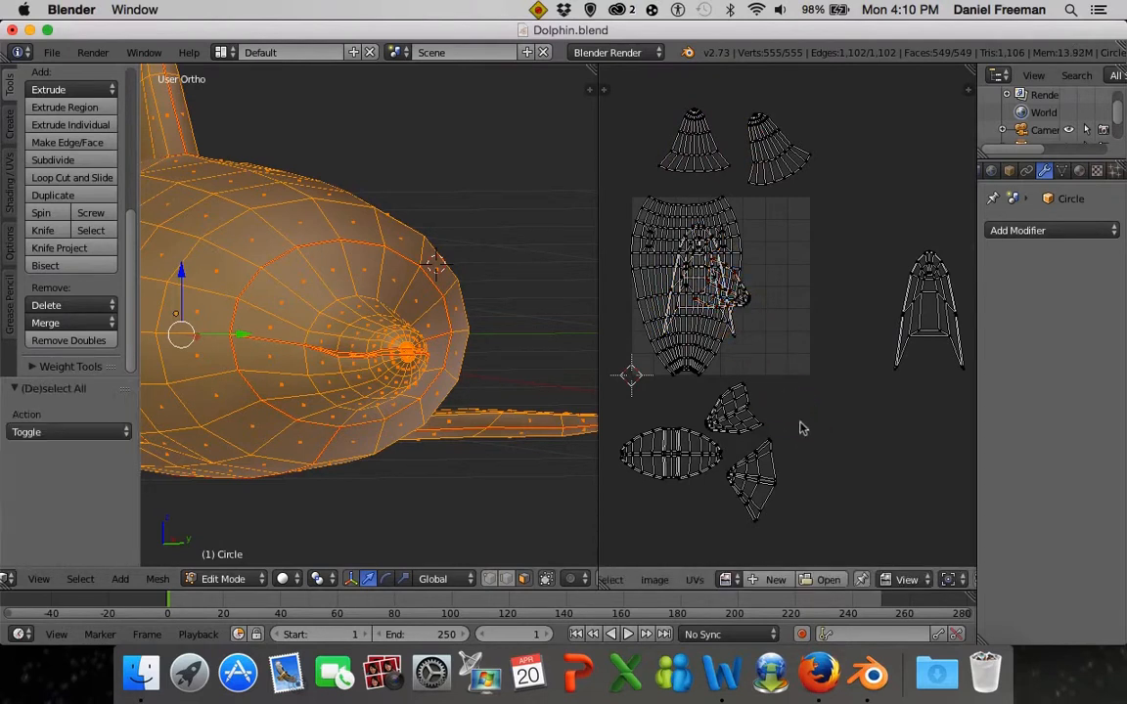
Move the overlapping mouth interior island back beside the UV square and the fin island back below it, and deselect them
key("l")
key("g")
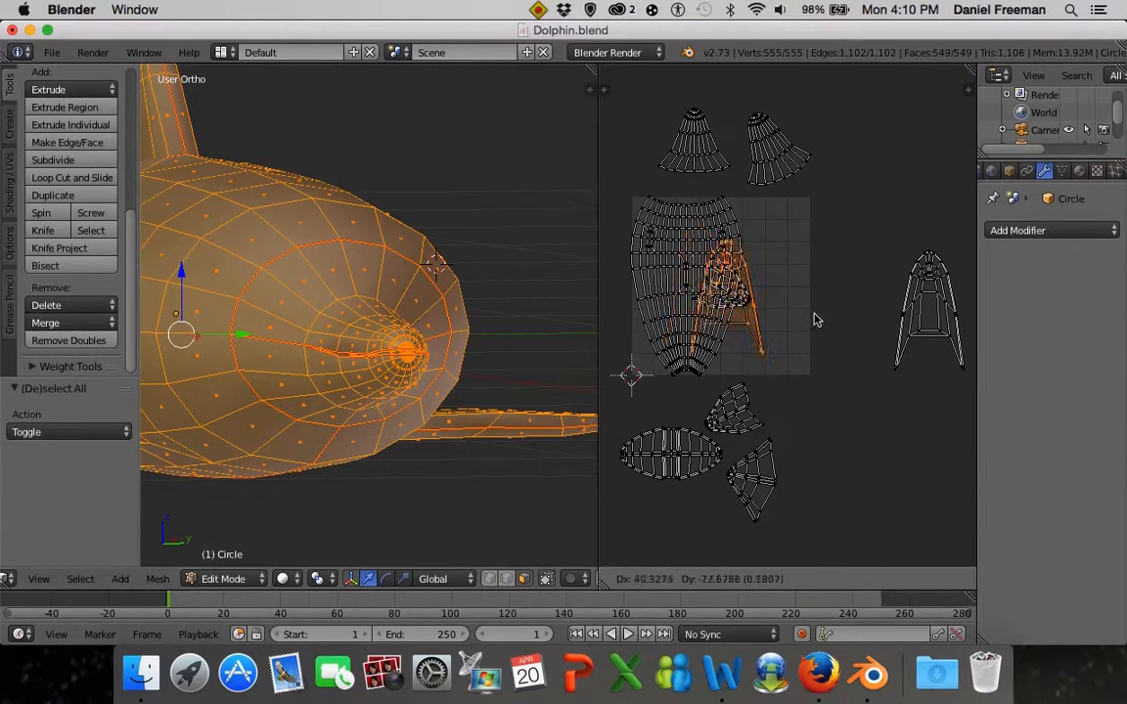
left_click(844, 325)
key("a")
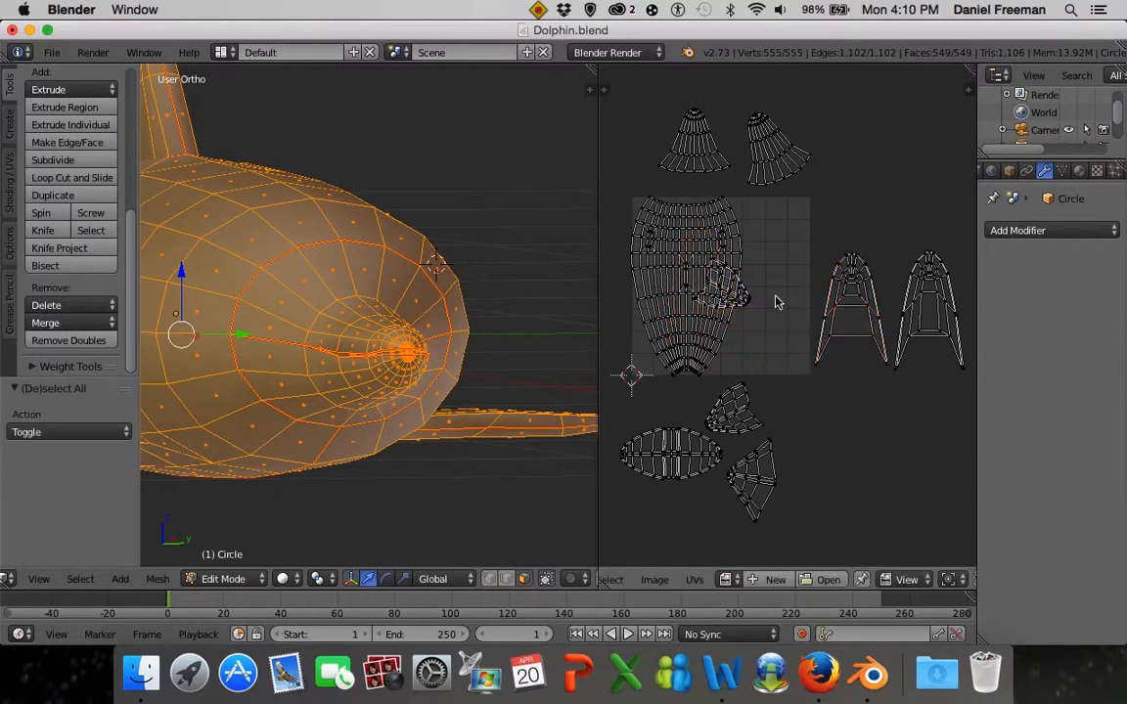
key("l")
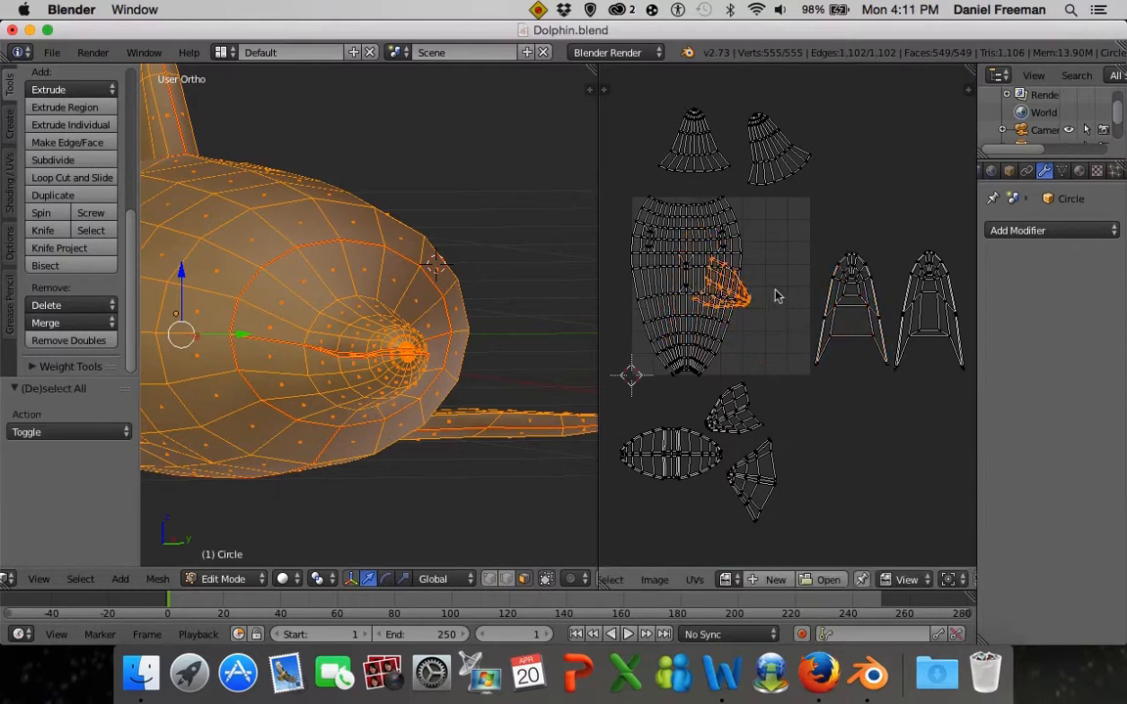
key("g")
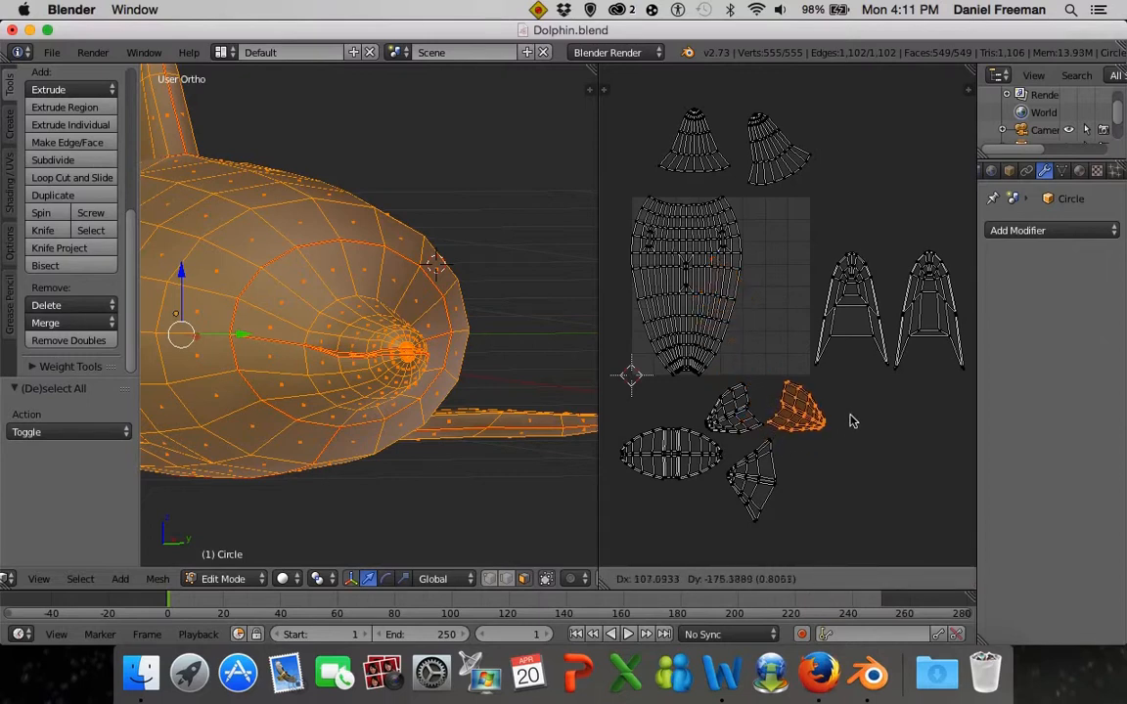
left_click(849, 420)
key("a")
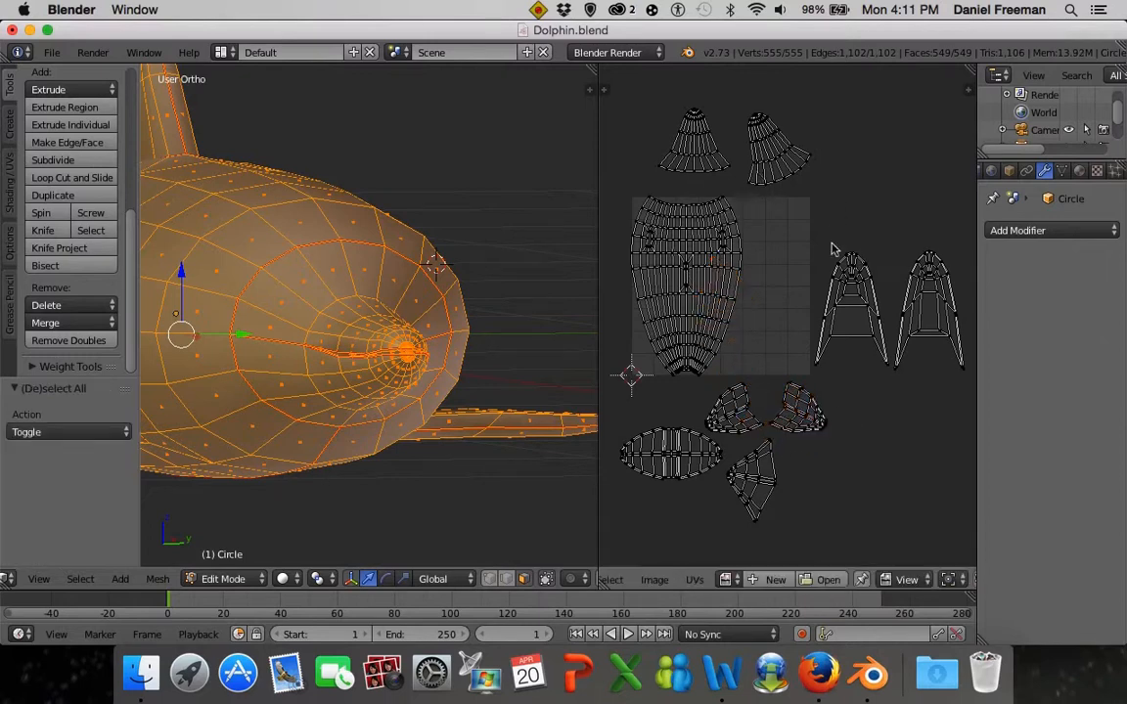
Examine the spacing of all UV islands in and around the UV square, and compare the layout with the dolphin mesh
scroll(729, 279, "down", 1)
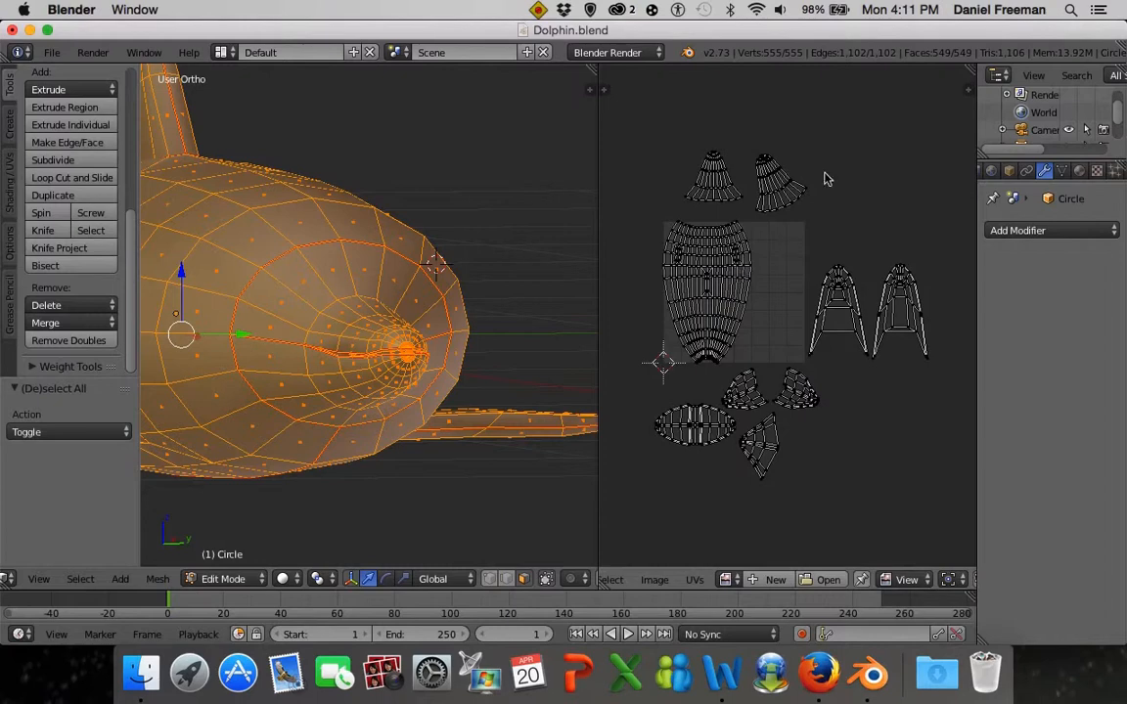
scroll(787, 281, "up", 1)
scroll(790, 288, "down", 1)
scroll(800, 281, "up", 1)
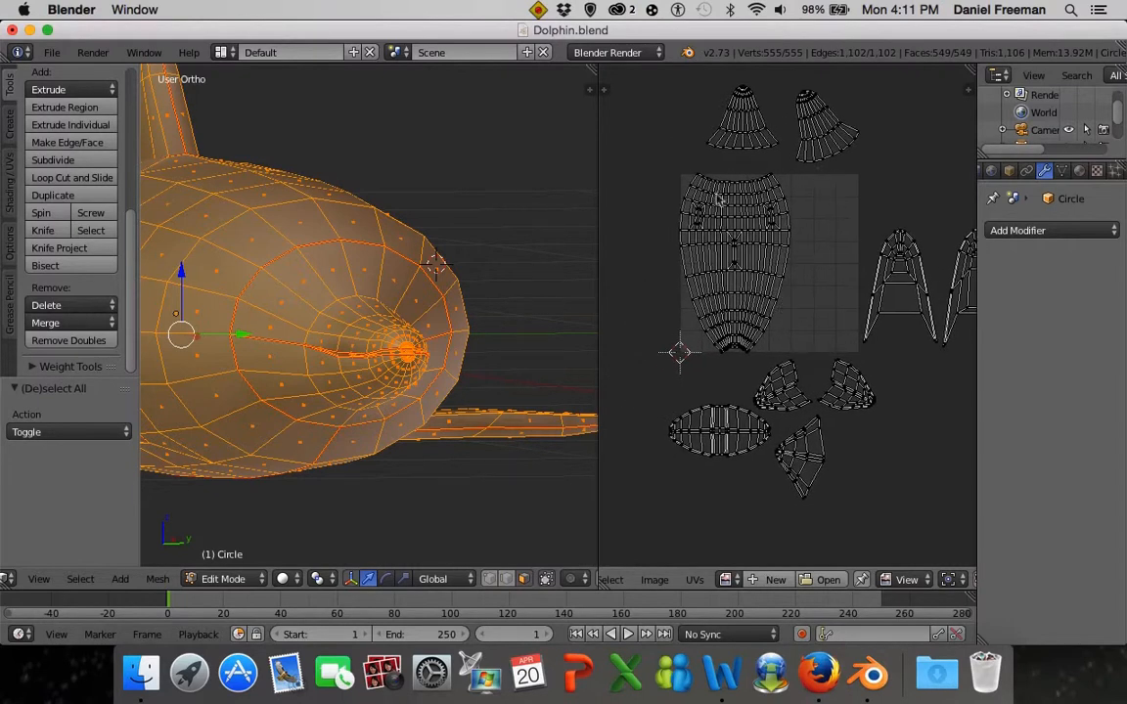
scroll(808, 285, "up", 2)
scroll(800, 289, "down", 2)
middle_click_drag(800, 290, 745, 283)
scroll(692, 335, "down", 1)
scroll(754, 301, "up", 4)
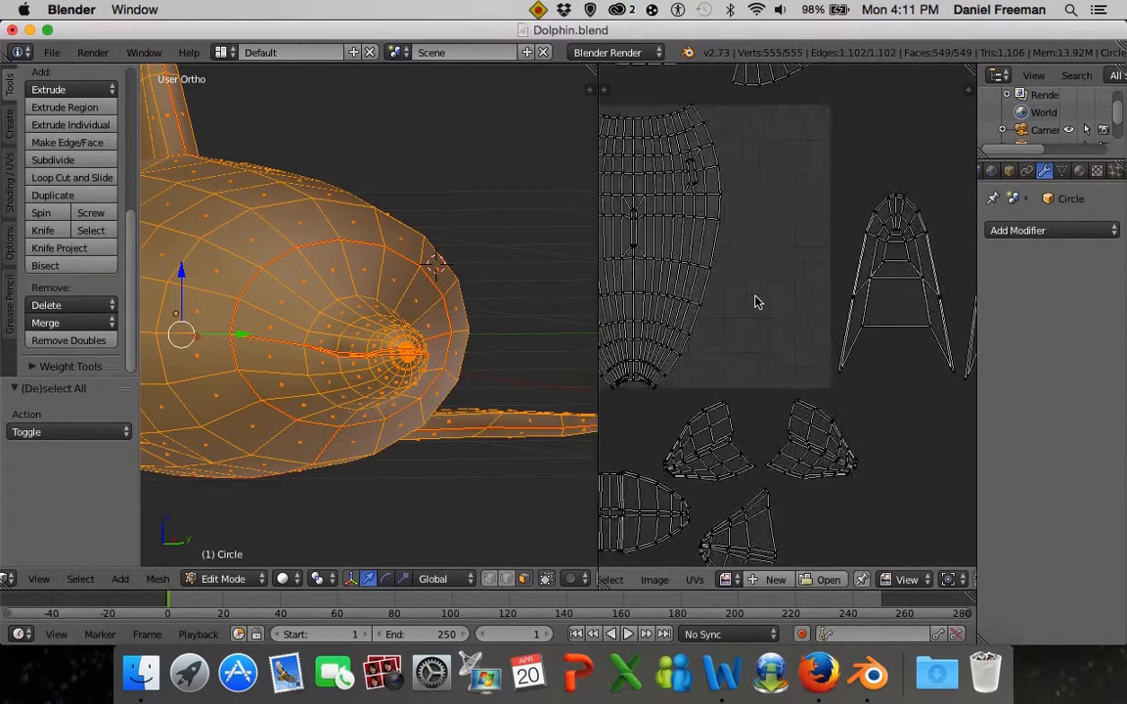
scroll(755, 302, "down", 3)
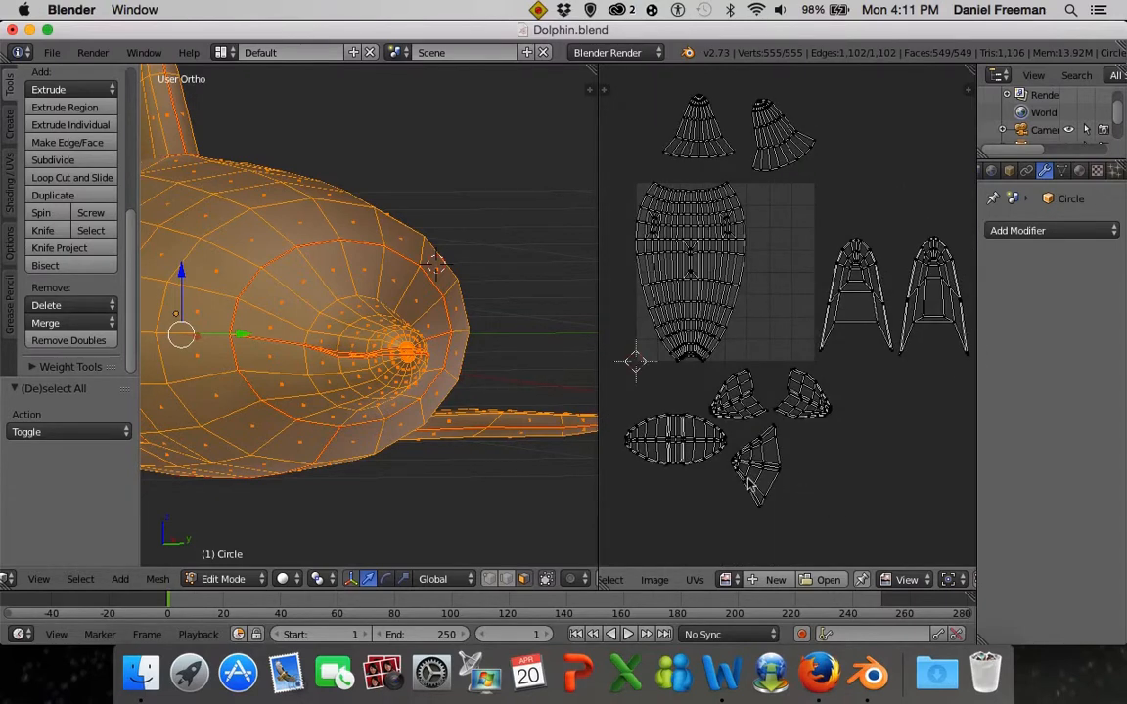
scroll(749, 481, "down", 1)
scroll(773, 450, "down", 1)
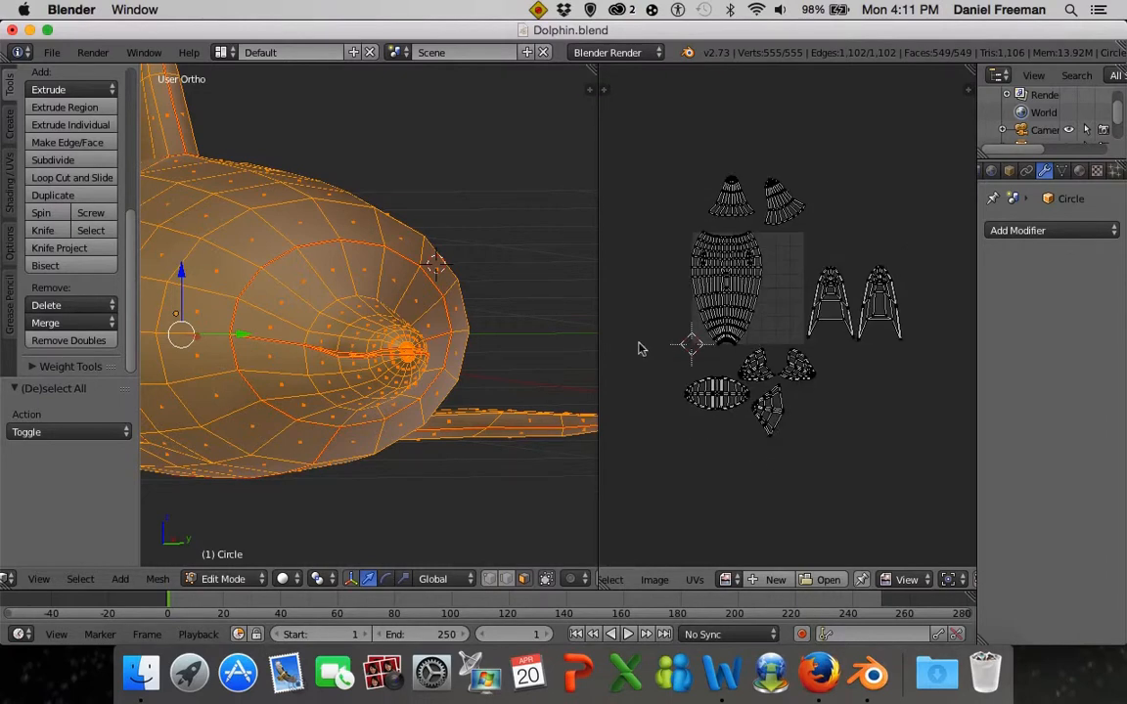
scroll(458, 317, "down", 3)
middle_click_drag(458, 317, 470, 380)
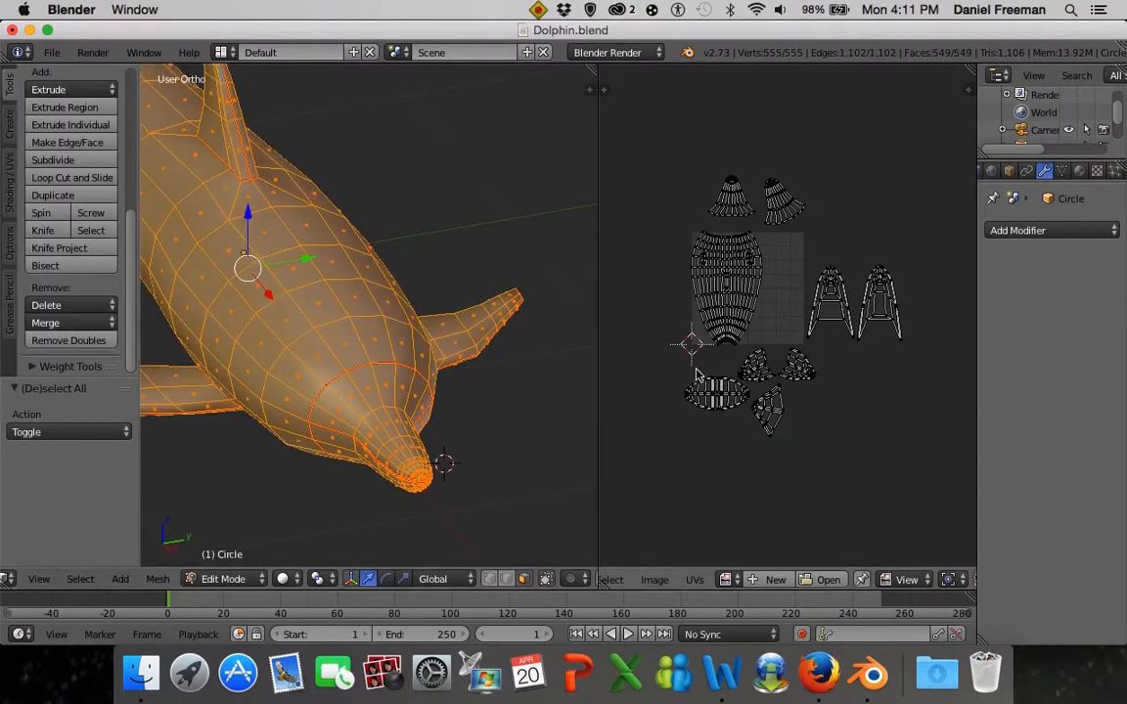
scroll(771, 315, "up", 3)
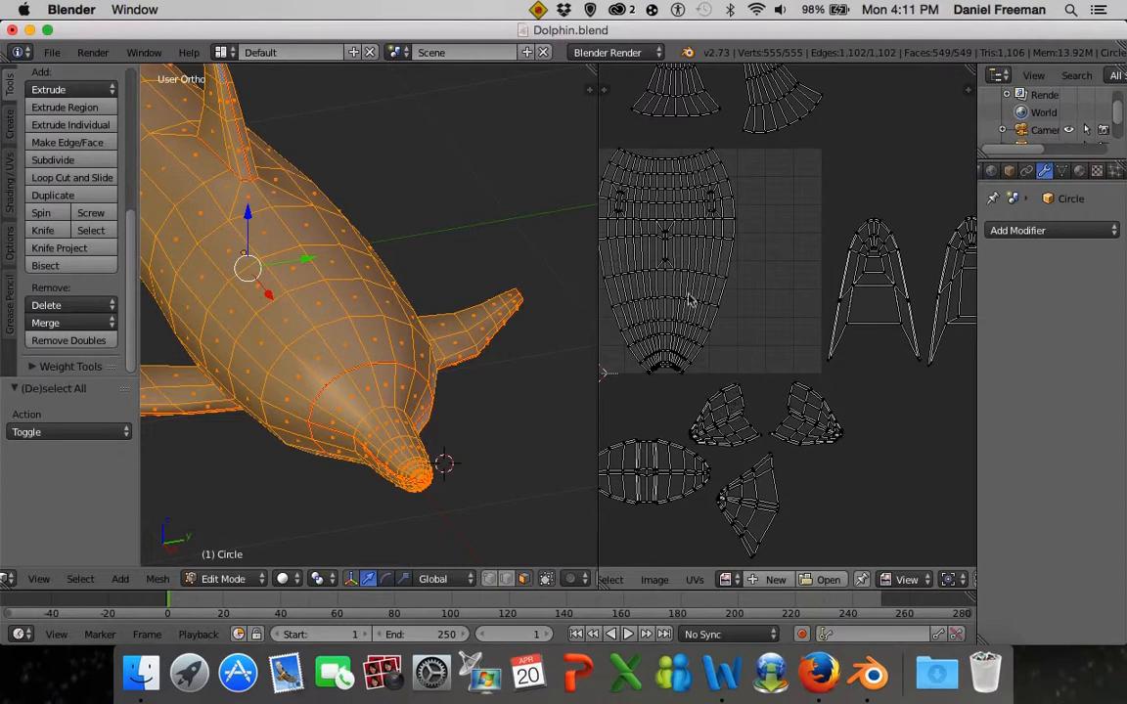
Scale the first fin island below the UV square by 2.786, move it outside the square beside the body island, and deselect it
middle_click_drag(528, 332, 334, 350)
scroll(691, 433, "down", 1)
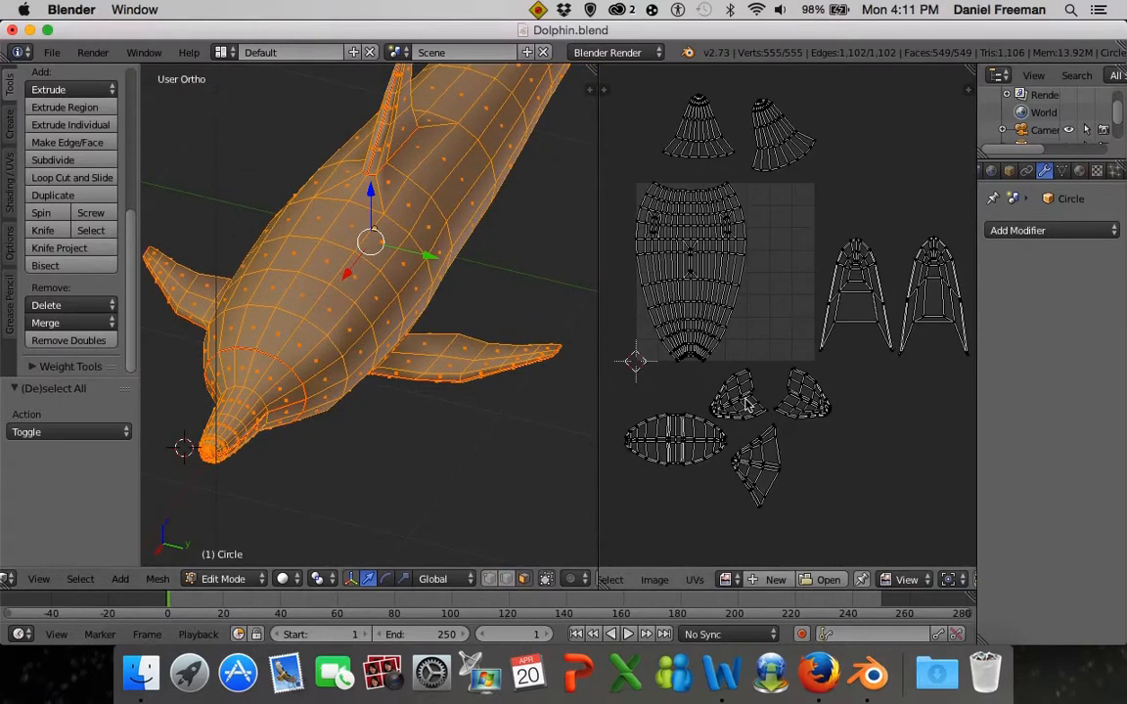
key("l")
scroll(745, 403, "down", 2)
key("s")
left_click(847, 499)
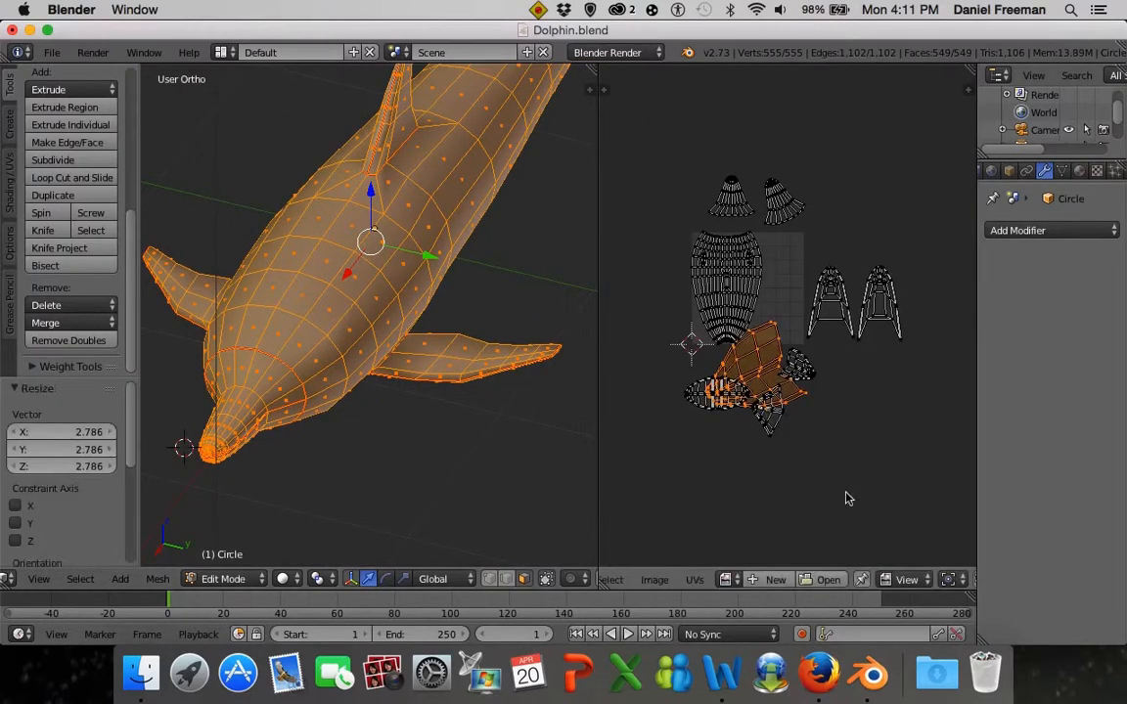
key("g")
left_click(653, 277)
key("a")
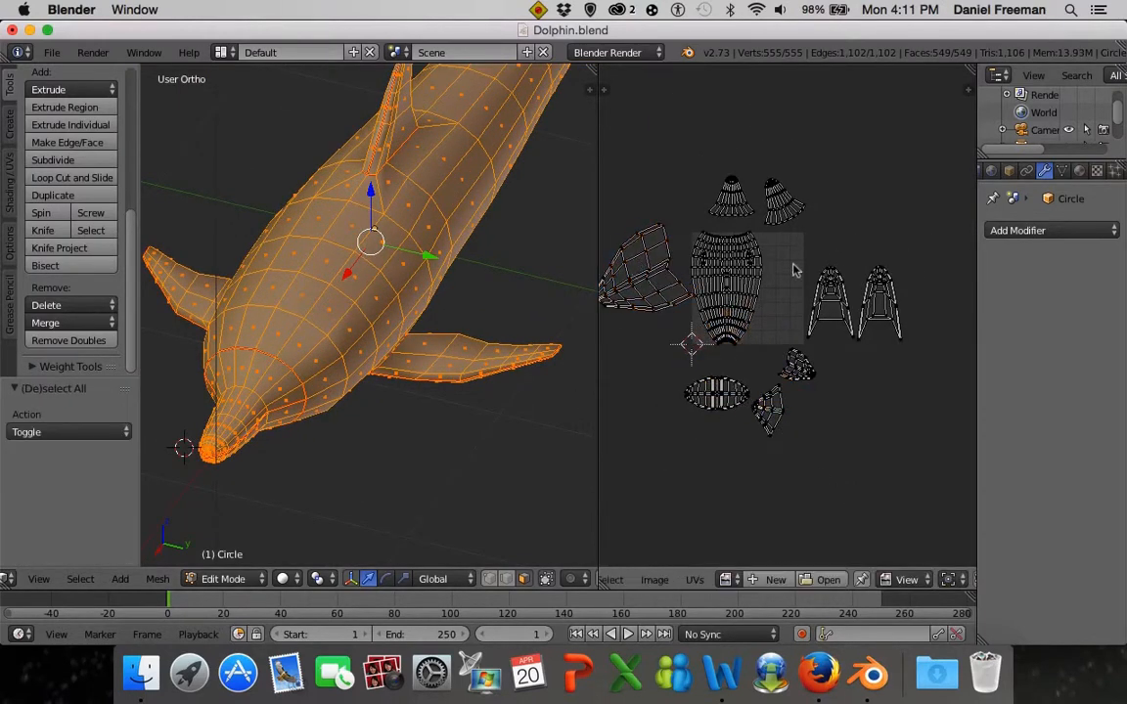
Examine the enlarged fin island's face density against the body island and the holes in the body's mesh
scroll(665, 298, "up", 1)
scroll(689, 275, "up", 1)
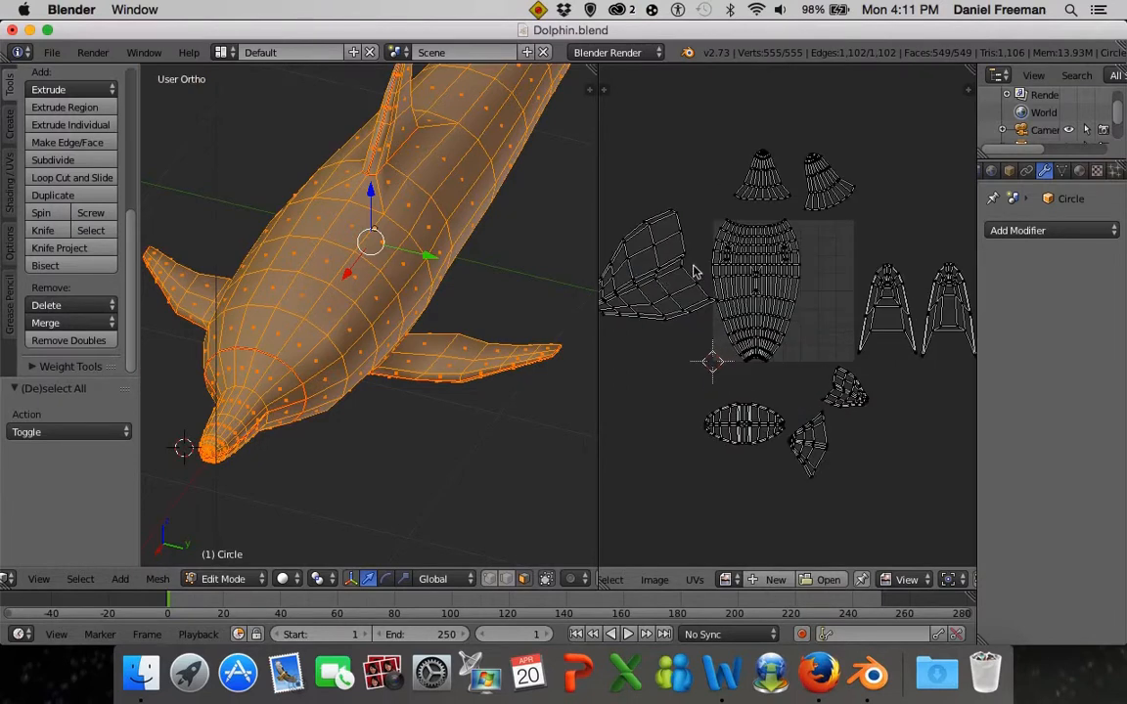
middle_click_drag(659, 273, 713, 309)
scroll(697, 273, "up", 1)
scroll(704, 284, "down", 1)
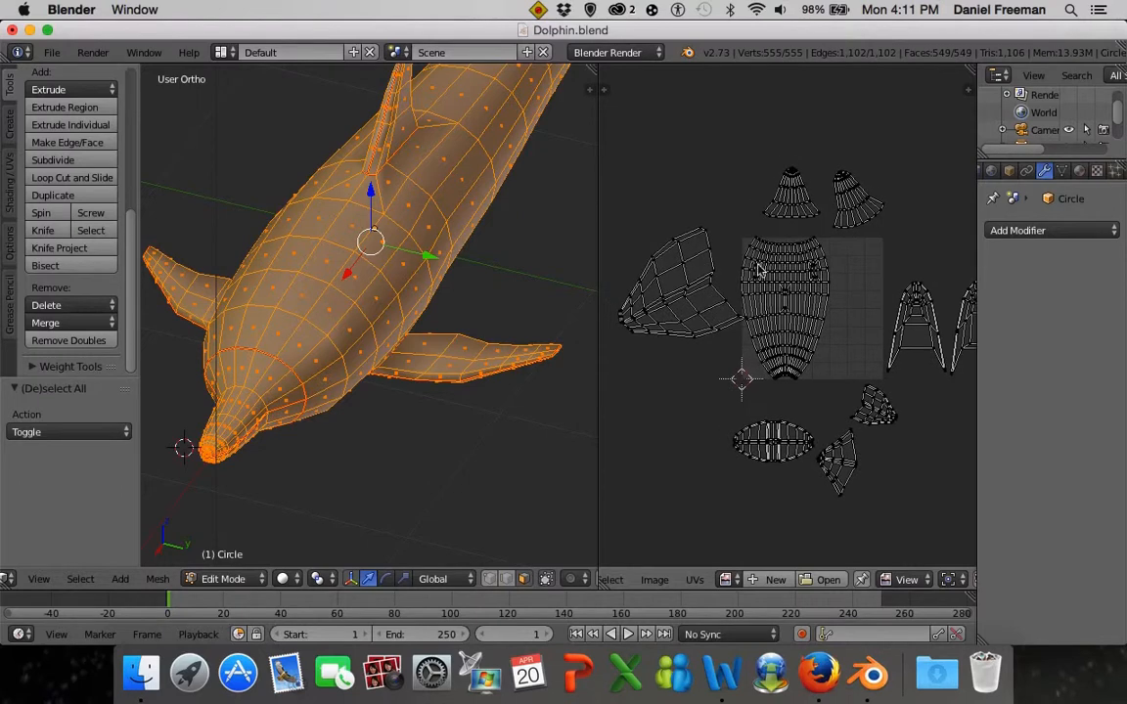
scroll(770, 260, "up", 1)
scroll(758, 262, "down", 1)
scroll(783, 298, "up", 1)
scroll(790, 281, "down", 1)
scroll(766, 281, "up", 5)
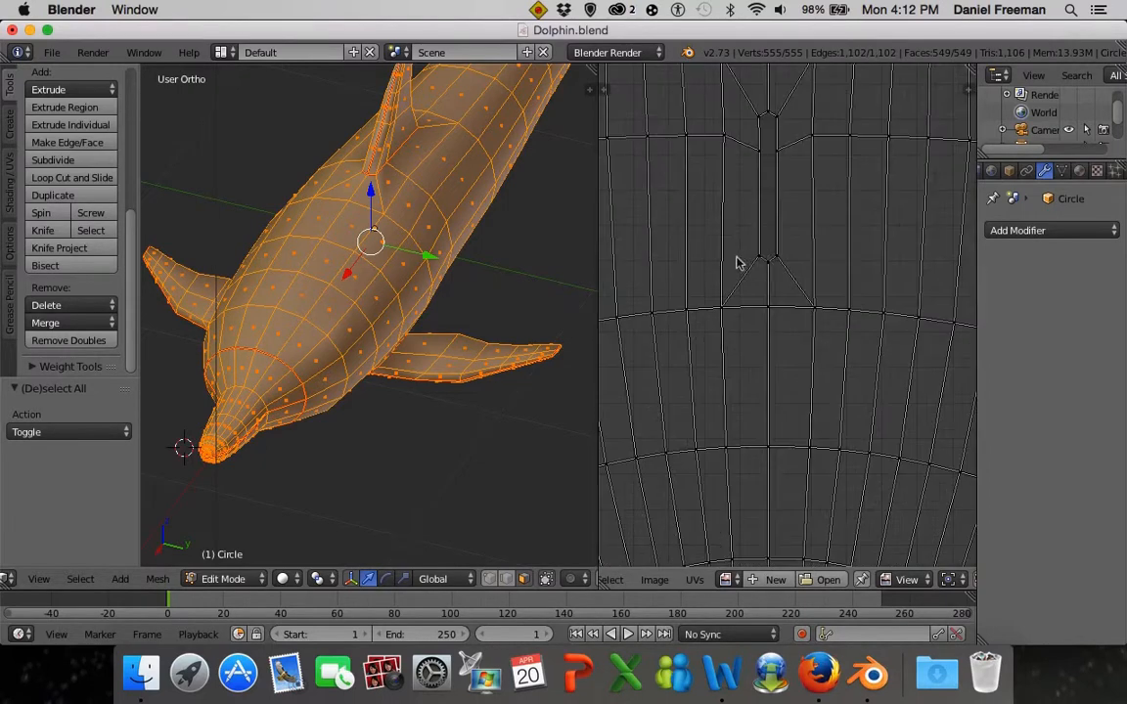
scroll(710, 333, "down", 5)
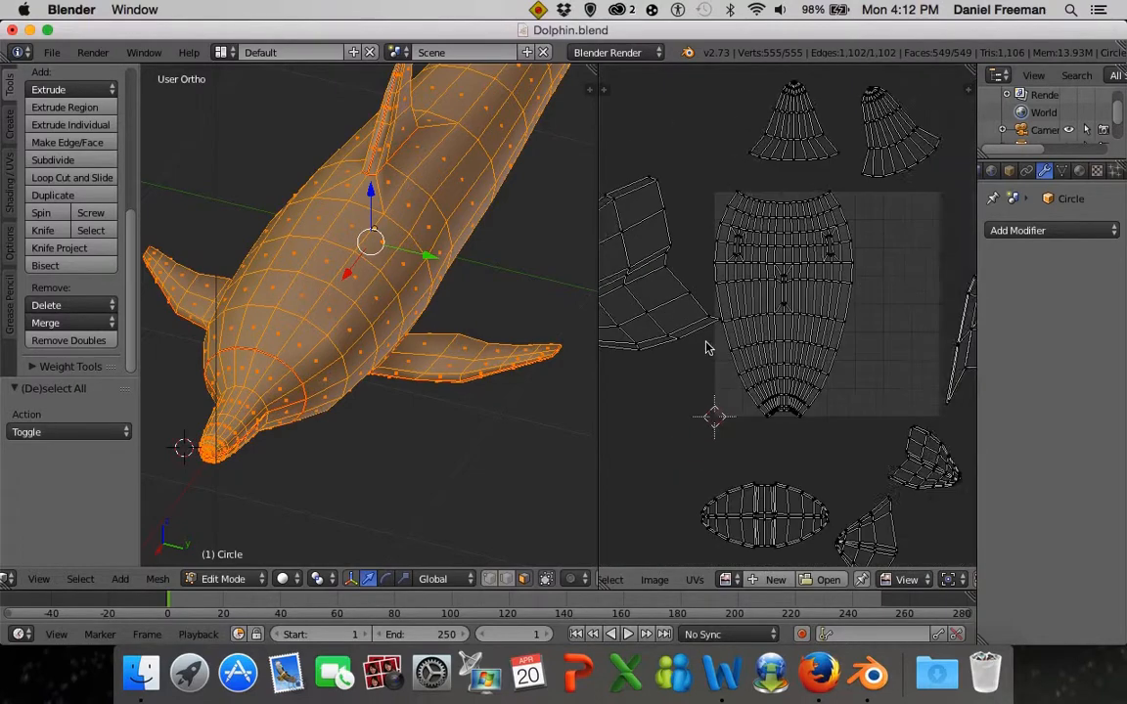
scroll(762, 322, "up", 5)
scroll(720, 275, "down", 4)
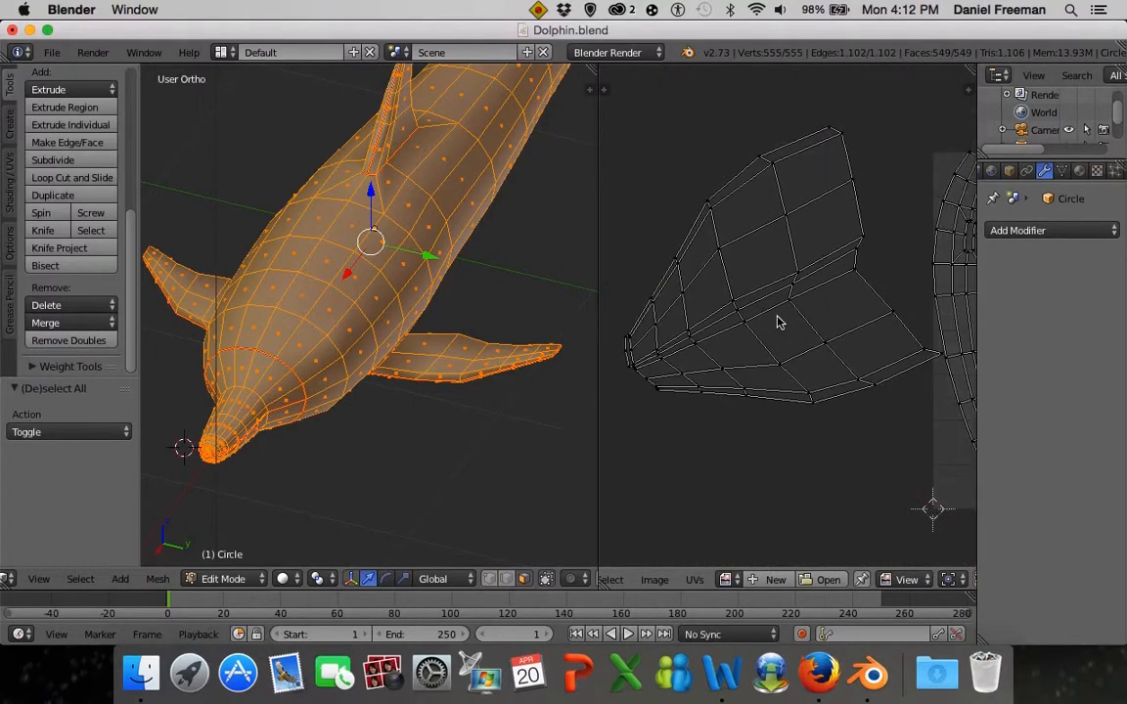
scroll(506, 351, "up", 1)
scroll(800, 332, "down", 3)
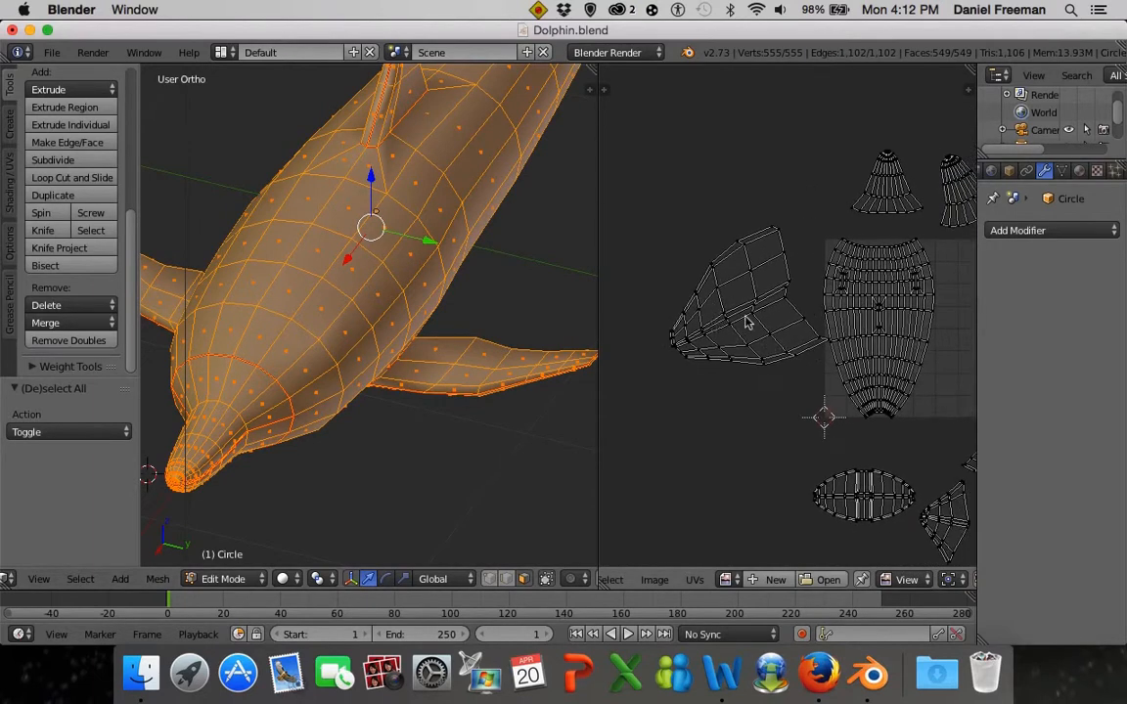
scroll(850, 330, "down", 2)
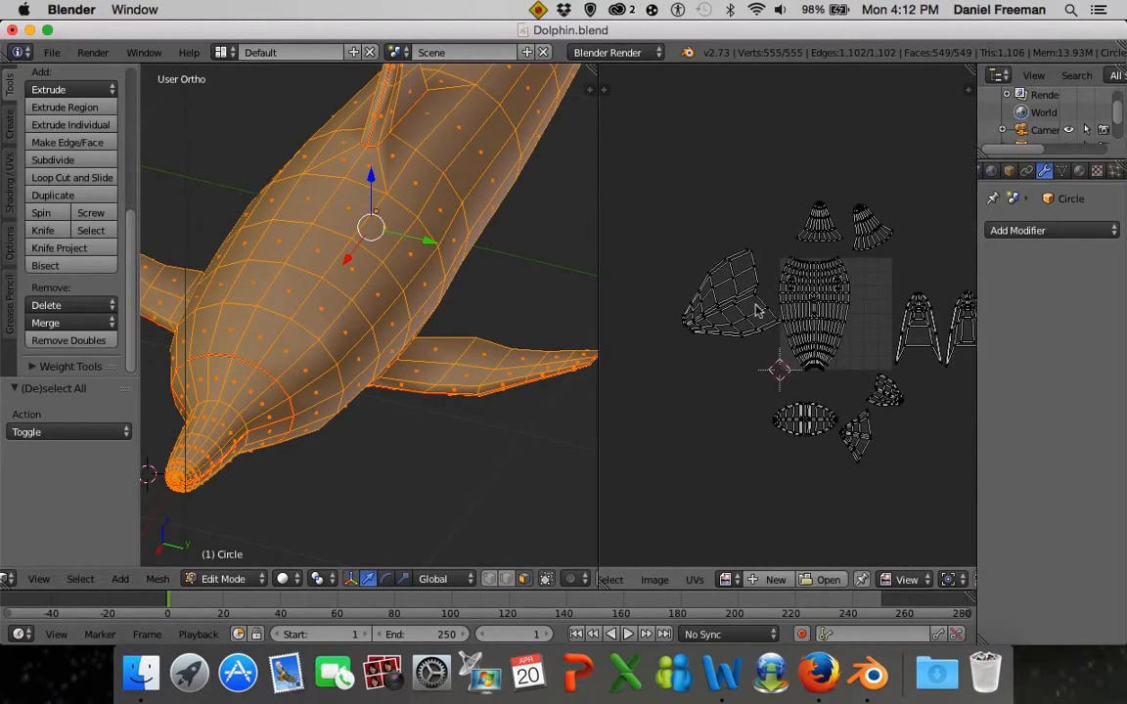
Scale the enlarged fin island by 0.331 and move it by 0.914 in X and -0.742 in Y, below the body island
key("l")
key("s")
left_click(751, 332)
key("g")
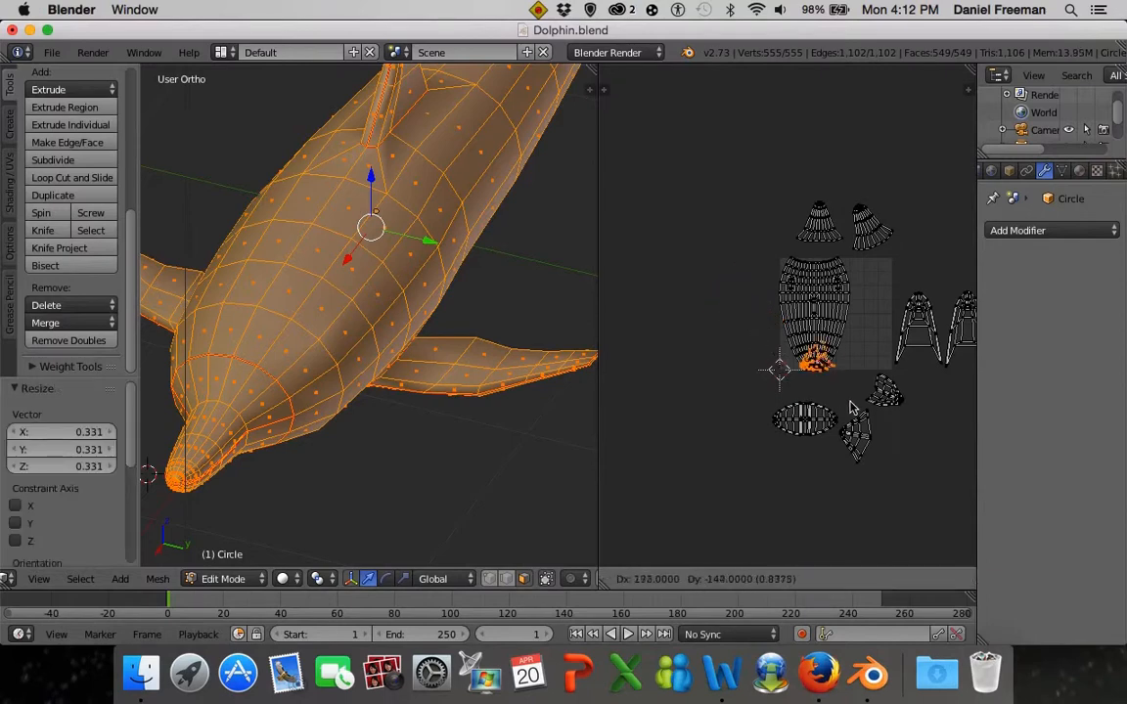
left_click(845, 407)
Move the fin island just inside the UV square's bottom edge, beside the body island's narrow end, and deselect it
scroll(827, 409, "up", 4)
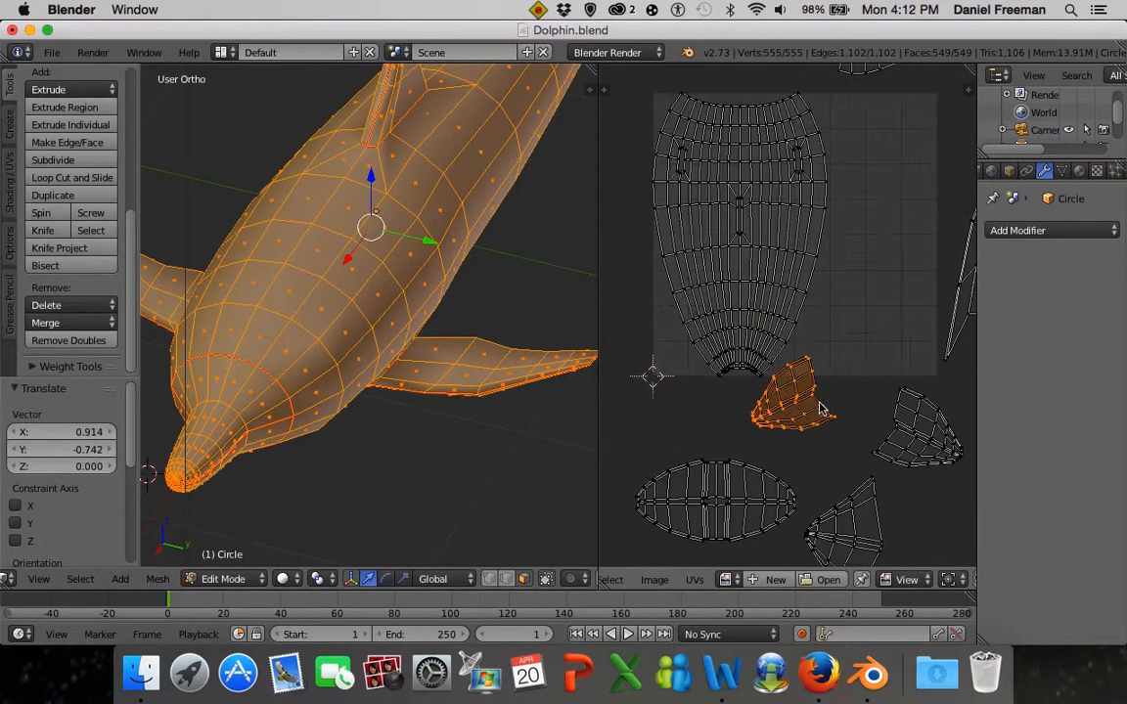
scroll(821, 409, "right", 2)
scroll(821, 409, "down", 1)
key("g")
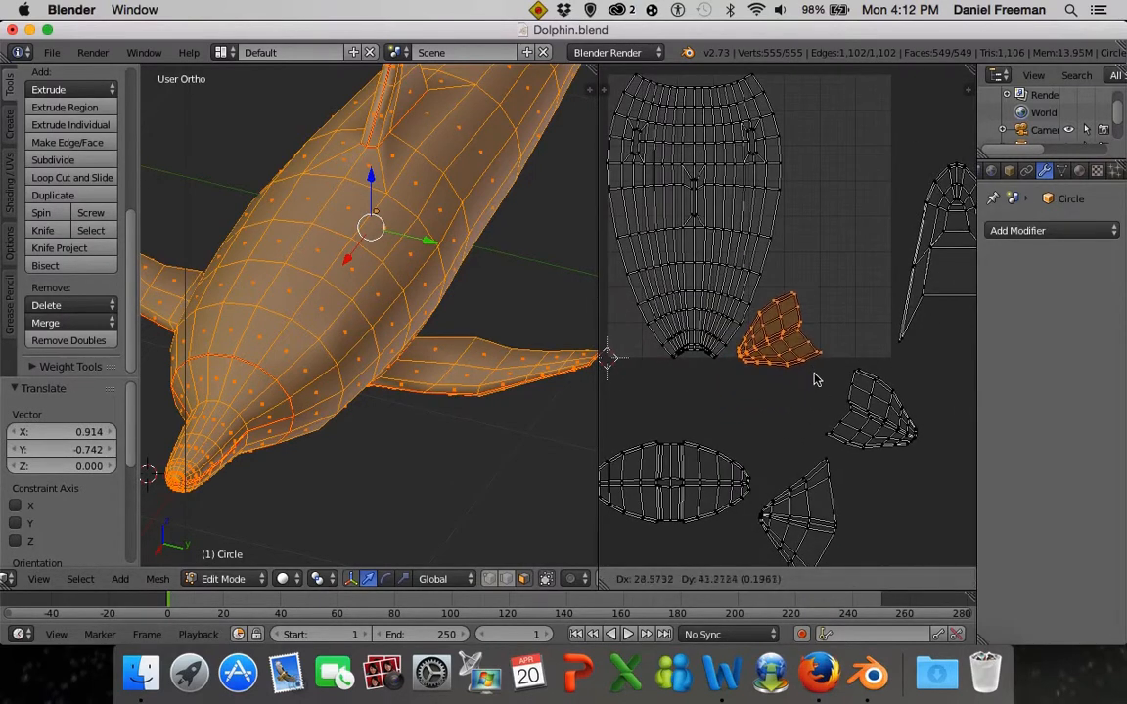
left_click(817, 370)
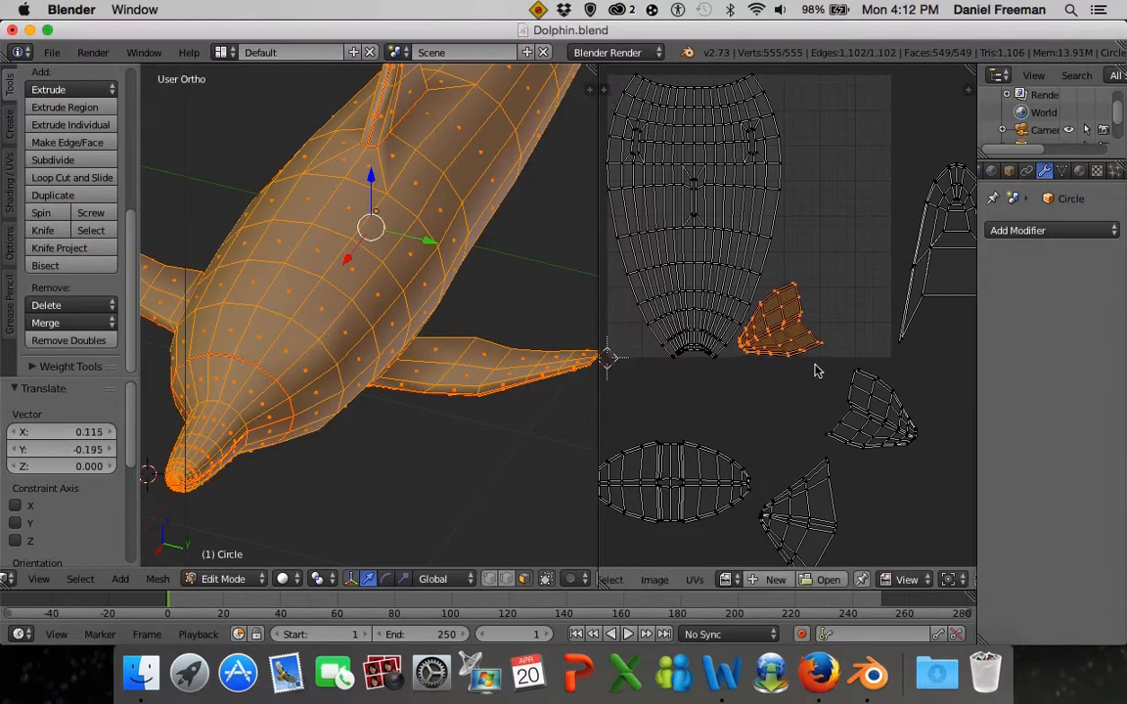
key("a")
Enlarge the second fin island below the UV square by 2.547 and shrink it back by 0.409
key("l")
scroll(861, 399, "down", 2)
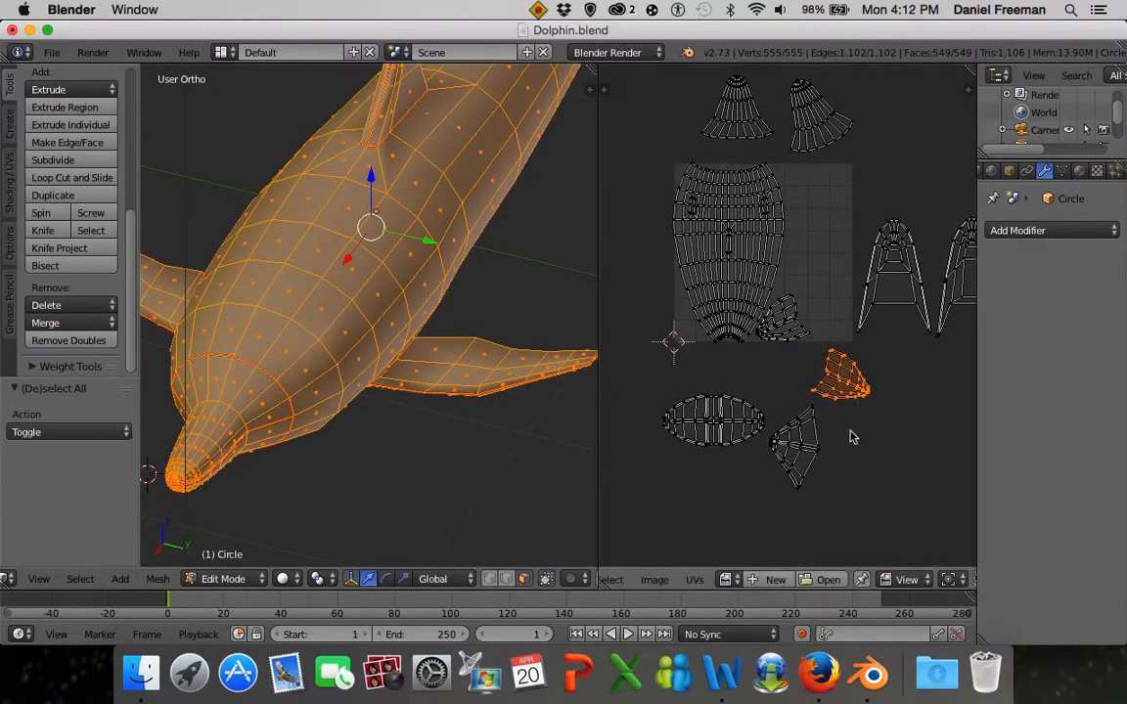
key("s")
left_click(896, 516)
scroll(866, 438, "down", 2)
scroll(868, 430, "up", 3)
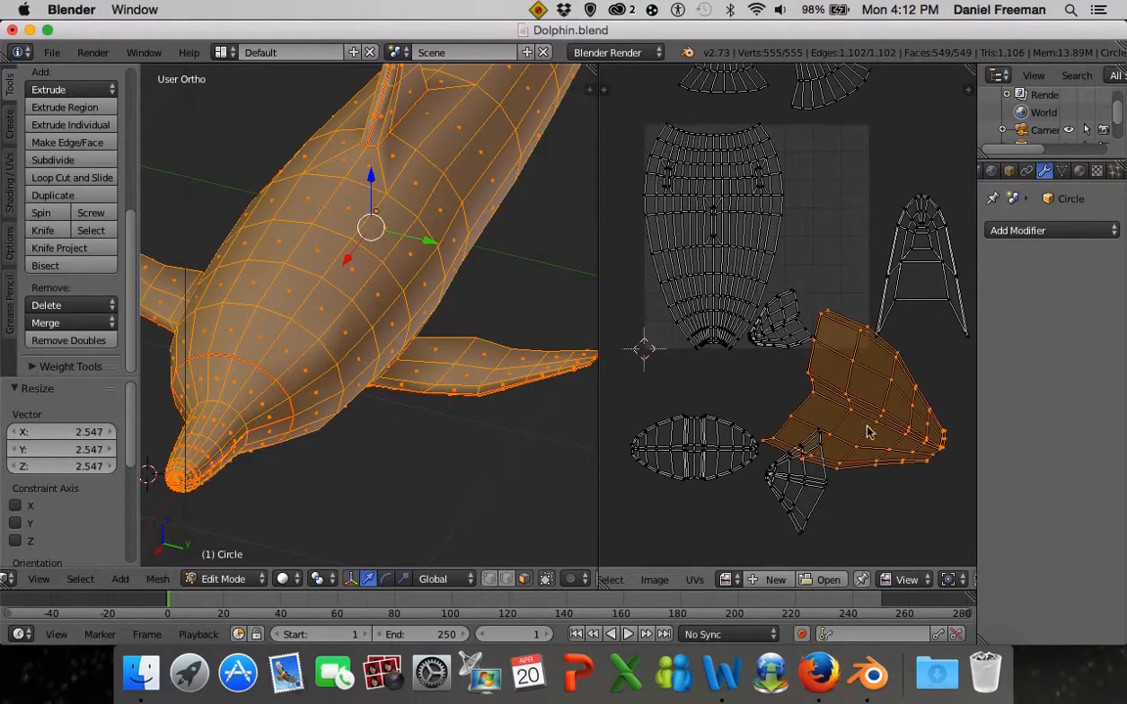
key("s")
left_click(885, 441)
Move the second fin island into the UV square next to the first one and scale it by 0.777
scroll(885, 435, "up", 2)
key("g")
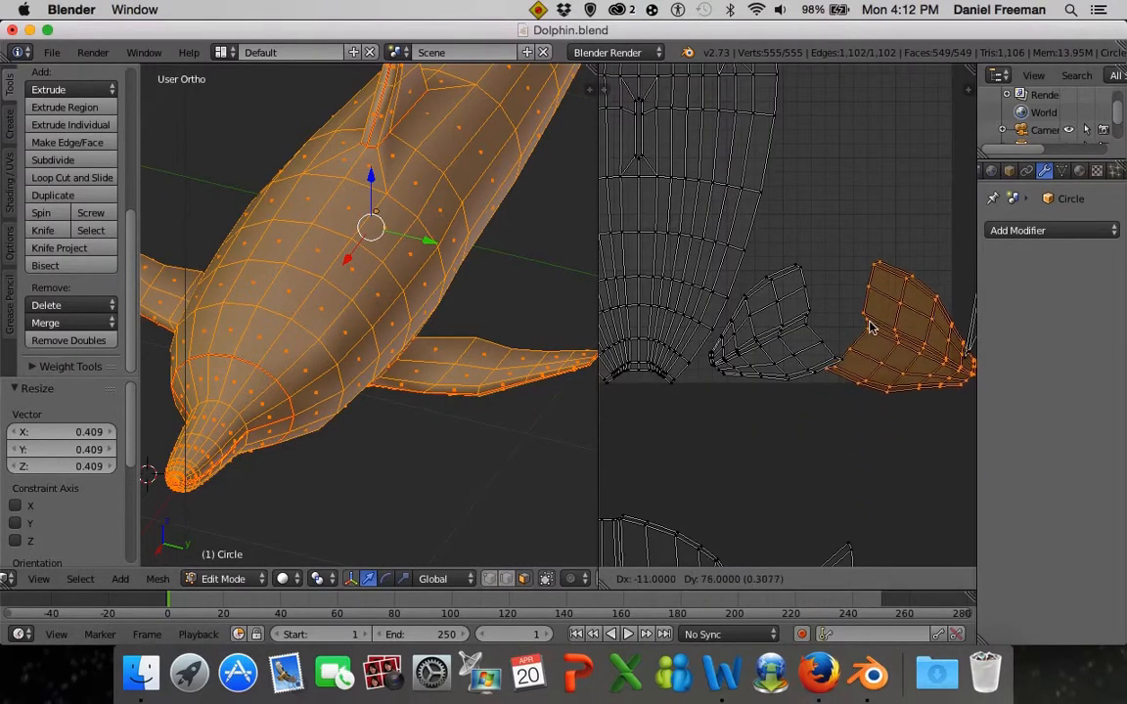
left_click(855, 333)
scroll(841, 460, "up", 2)
key("s")
left_click(898, 463)
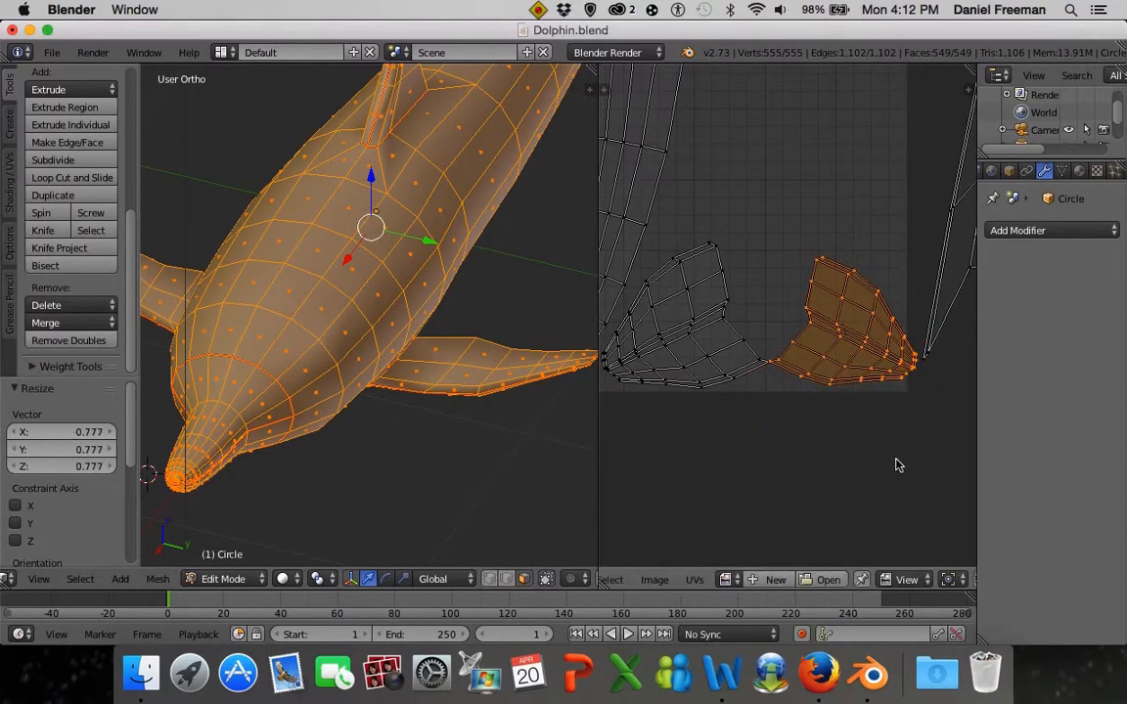
key("g")
left_click(879, 421)
Rotate the second fin island by 66.899°, move it fully inside the UV square's bottom corner, and deselect it
key("r")
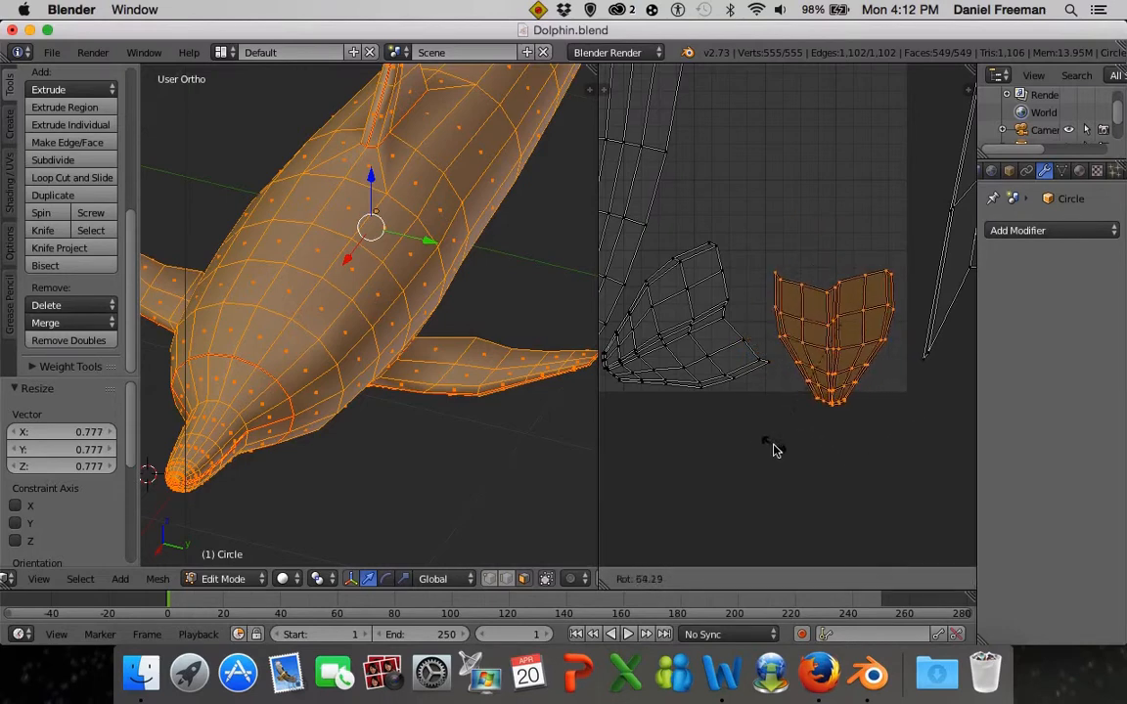
left_click(769, 449)
key("g")
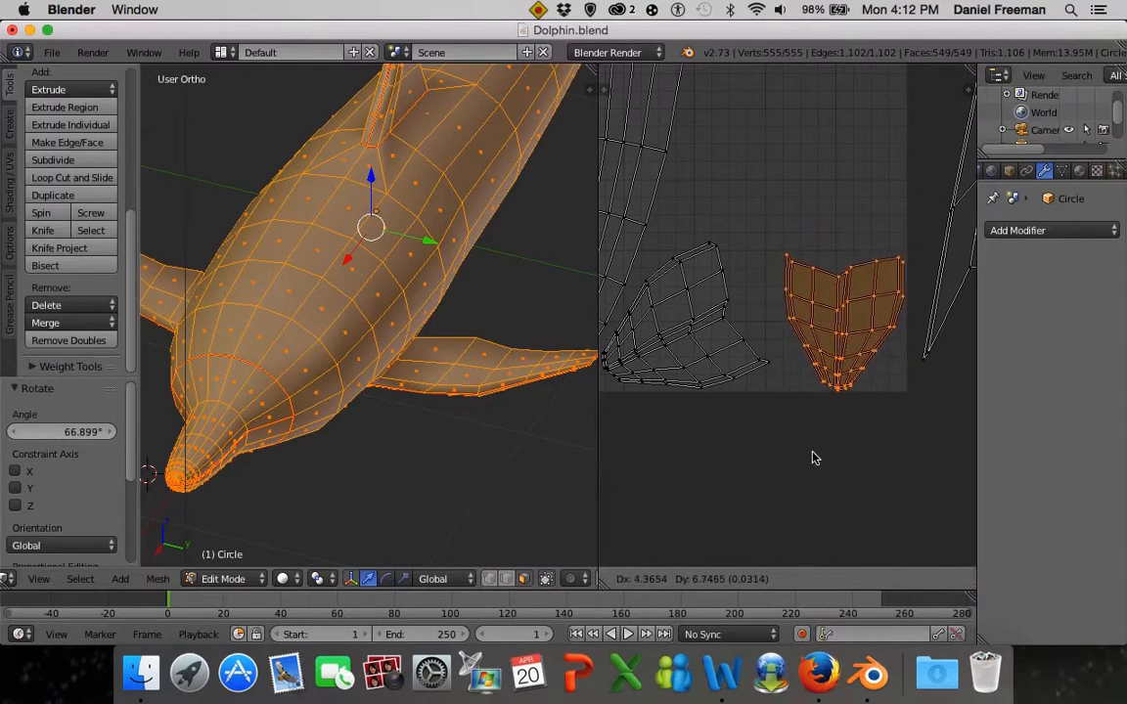
left_click(812, 457)
key("a")
Rotate the first fin island by -60.767°, scale it by 0.920, and move it close beside the second fin island inside the UV square
key("l")
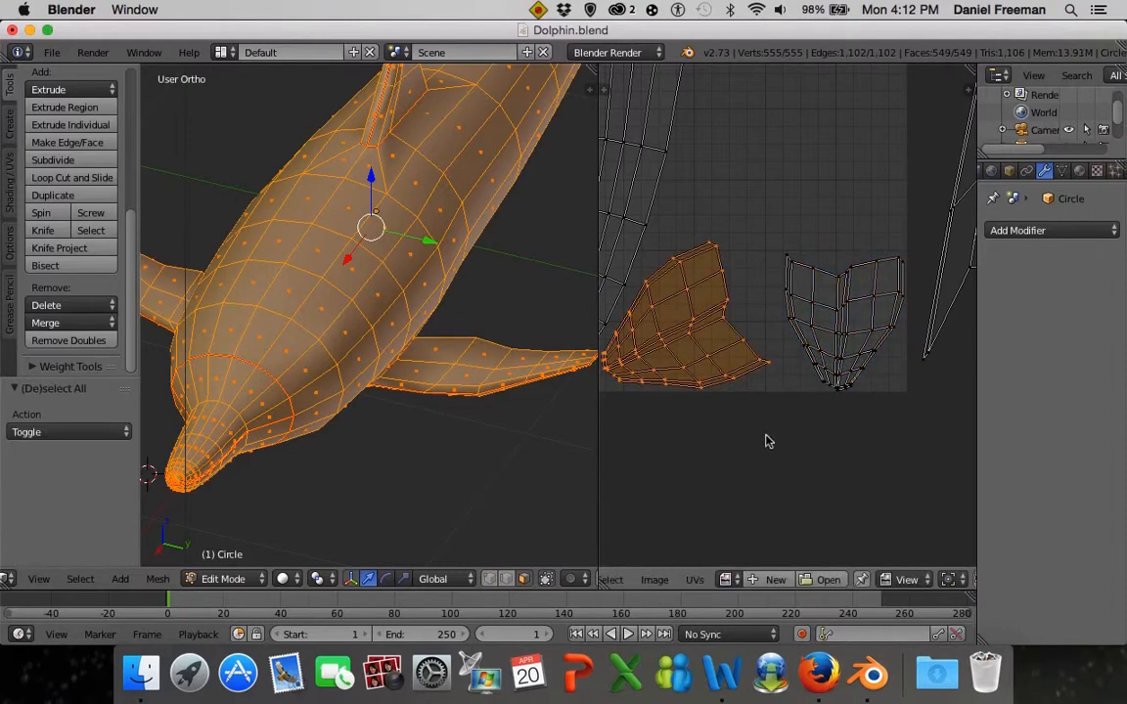
key("r")
left_click(784, 310)
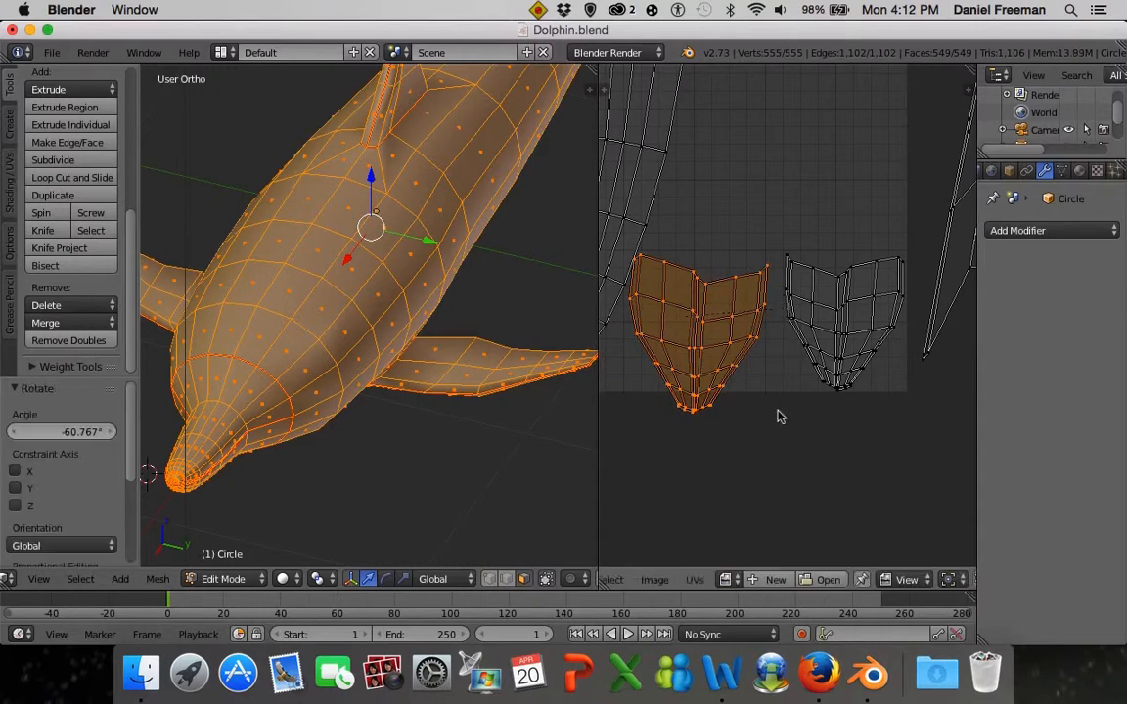
key("s")
left_click(785, 433)
key("g")
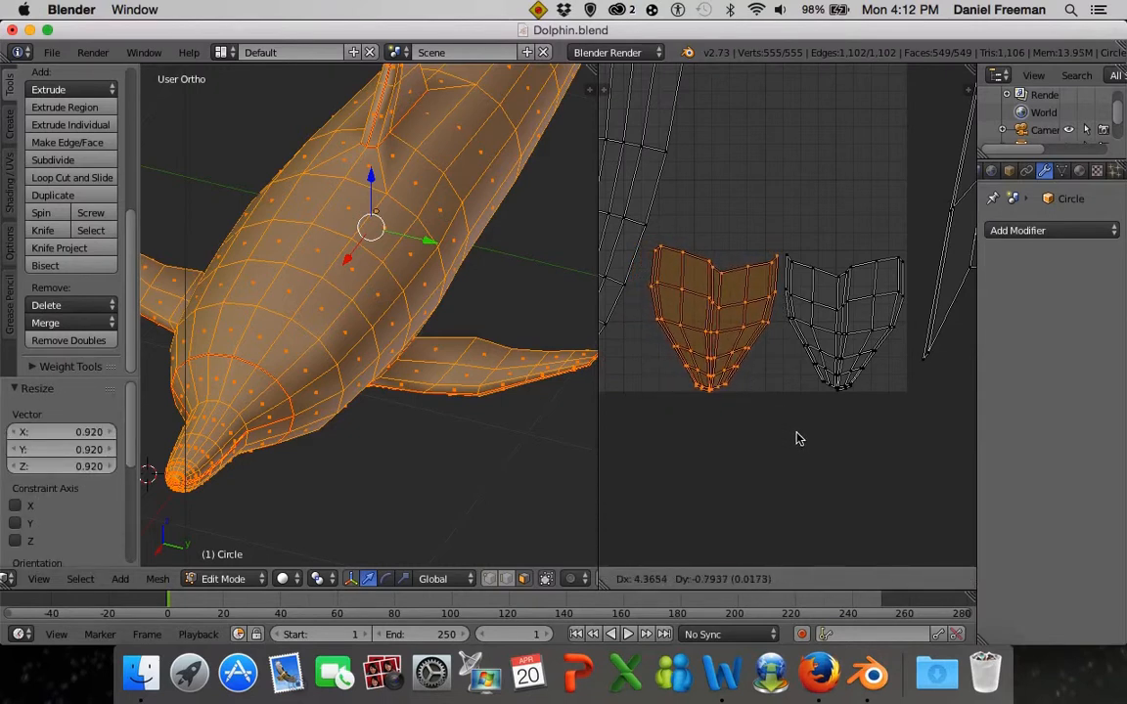
left_click(798, 440)
key("a")
Examine the spacing of the two fin islands and the space remaining in the UV square against the dolphin mesh
scroll(804, 421, "up", 5)
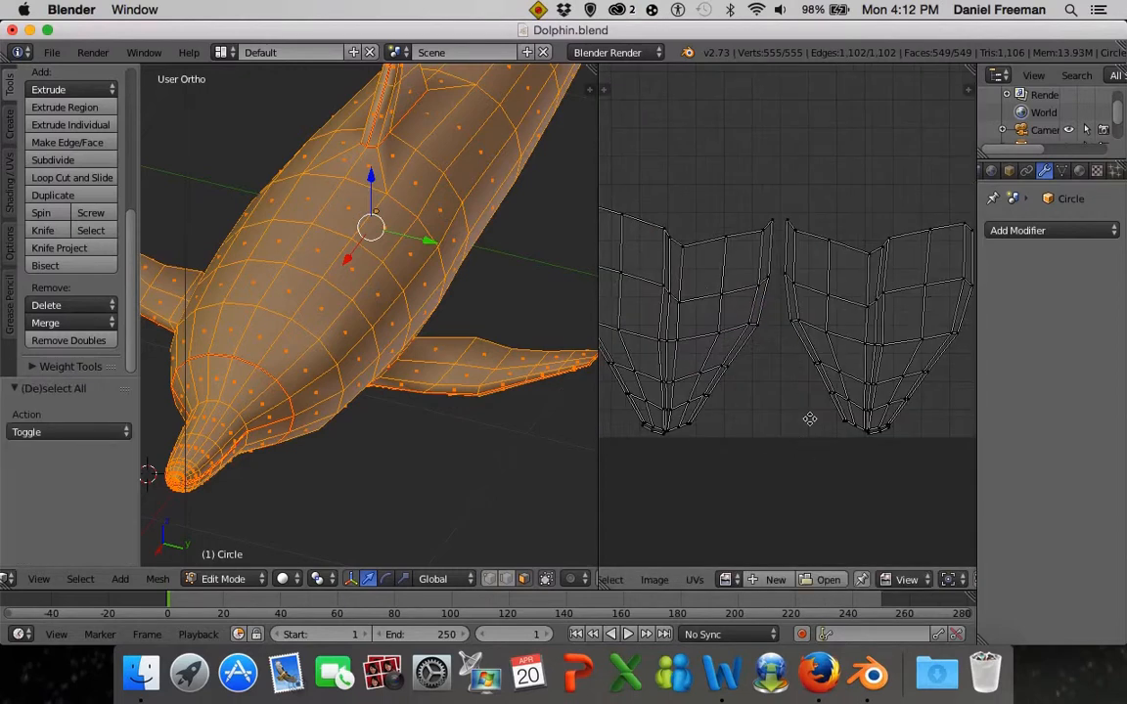
scroll(811, 393, "down", 5)
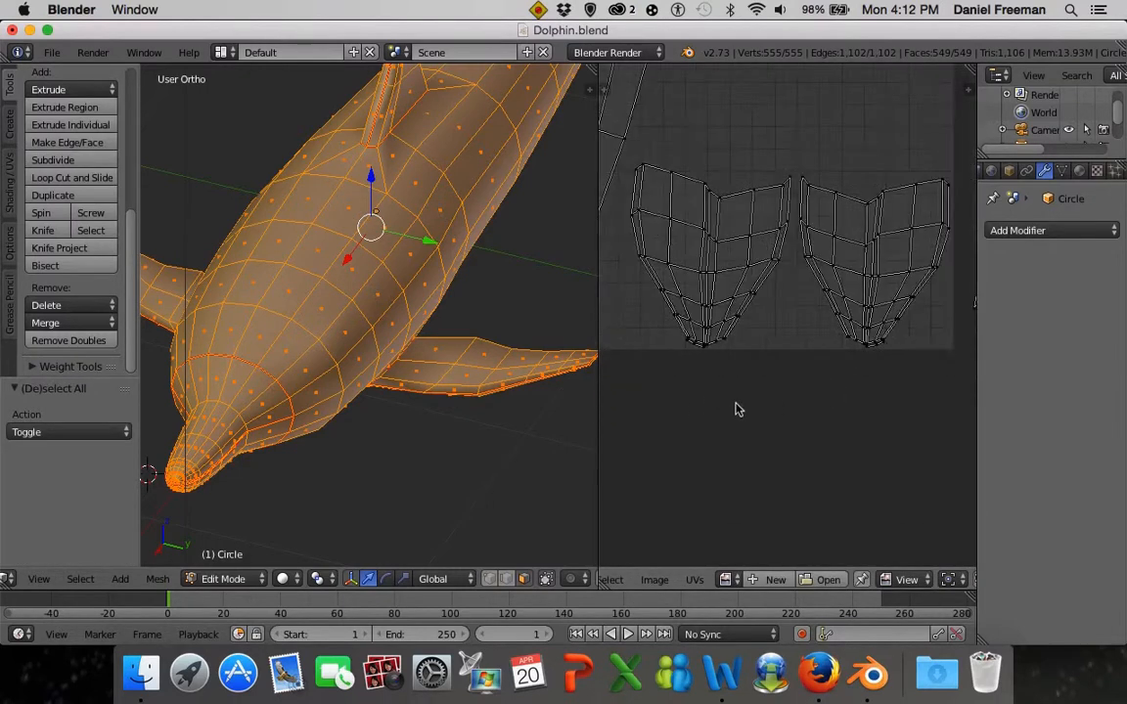
scroll(728, 349, "down", 4)
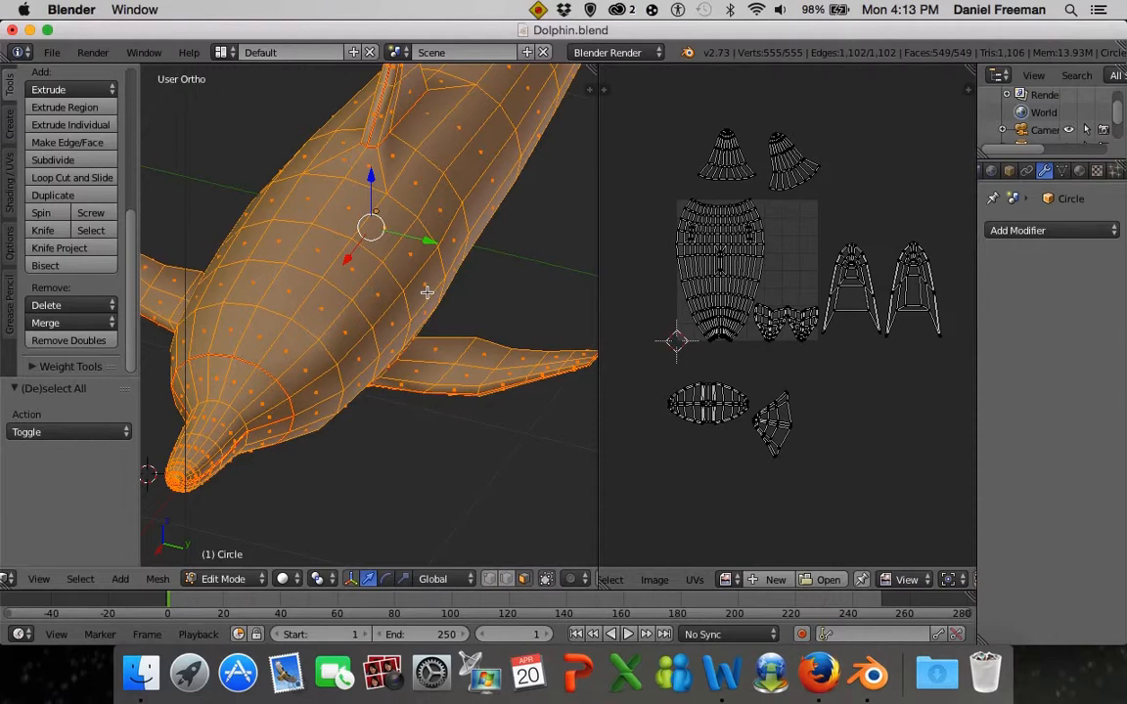
scroll(430, 289, "up", 3)
scroll(648, 294, "down", 2)
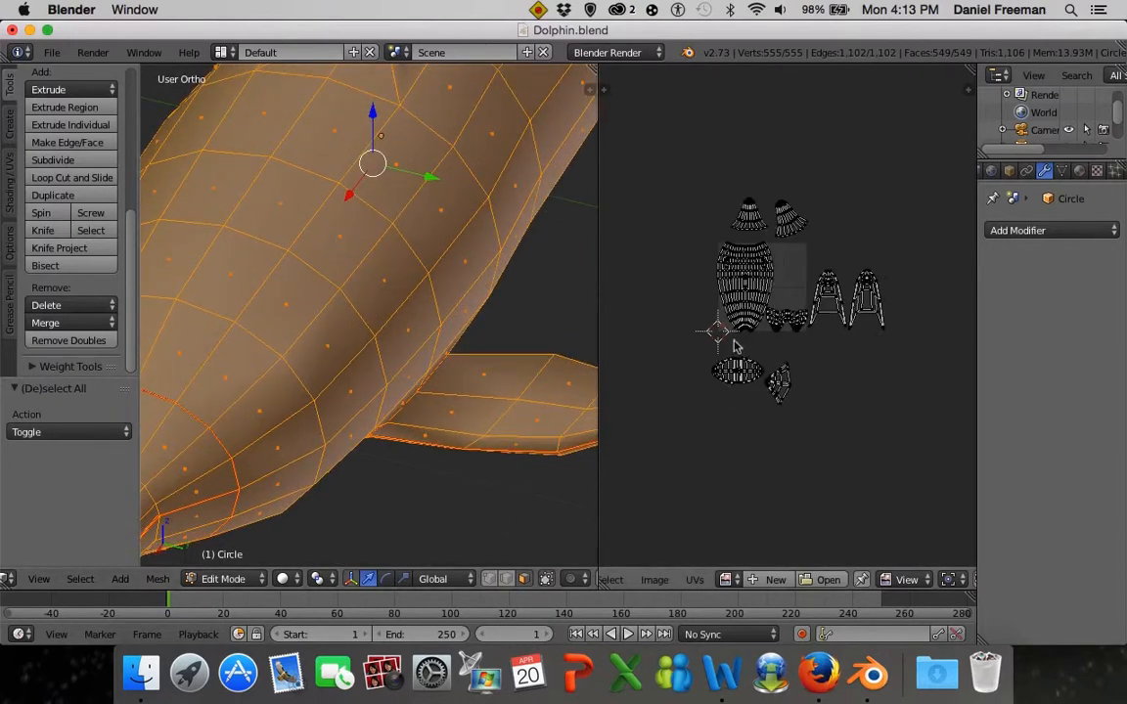
scroll(495, 294, "down", 2)
scroll(735, 360, "up", 3)
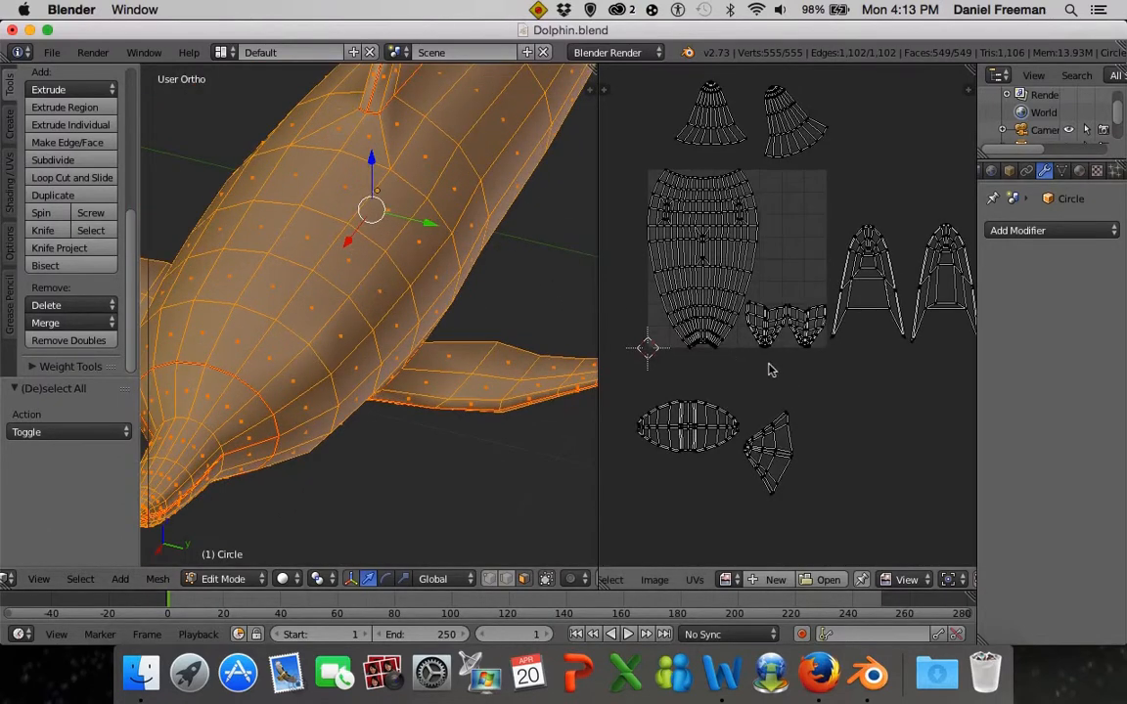
Move the right-hand cone-shaped island above the UV square by 0.049 in X and -0.399 in Y, and rotate it upright
key("l")
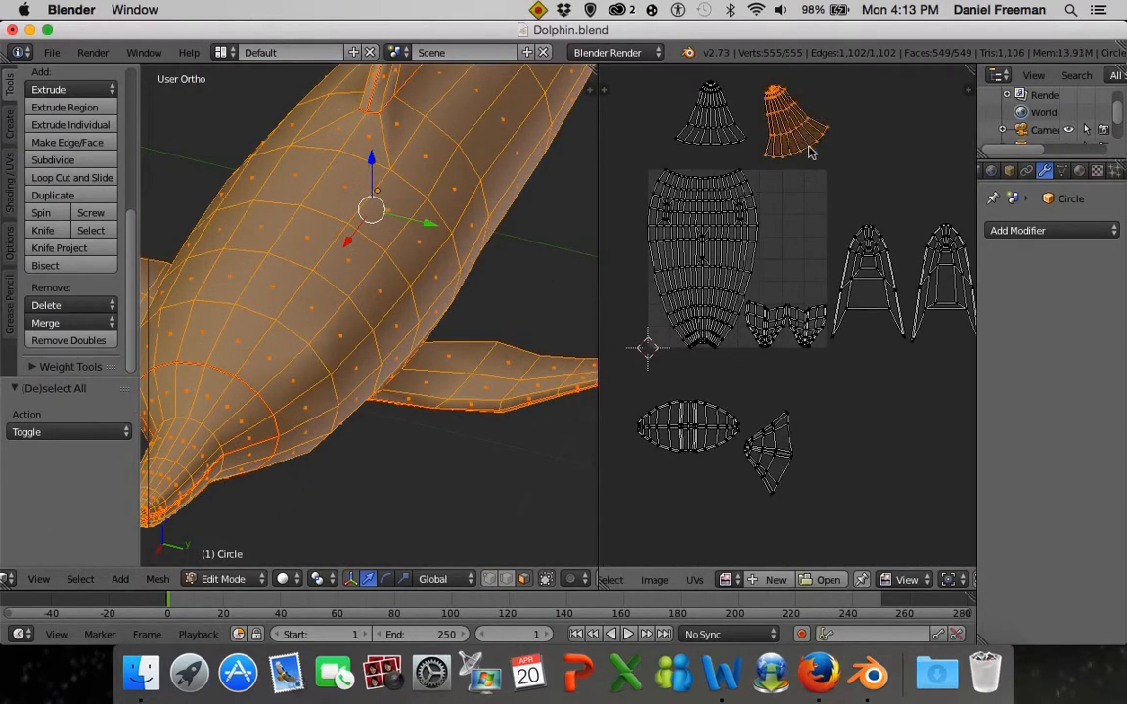
key("g")
left_click(839, 252)
key("r")
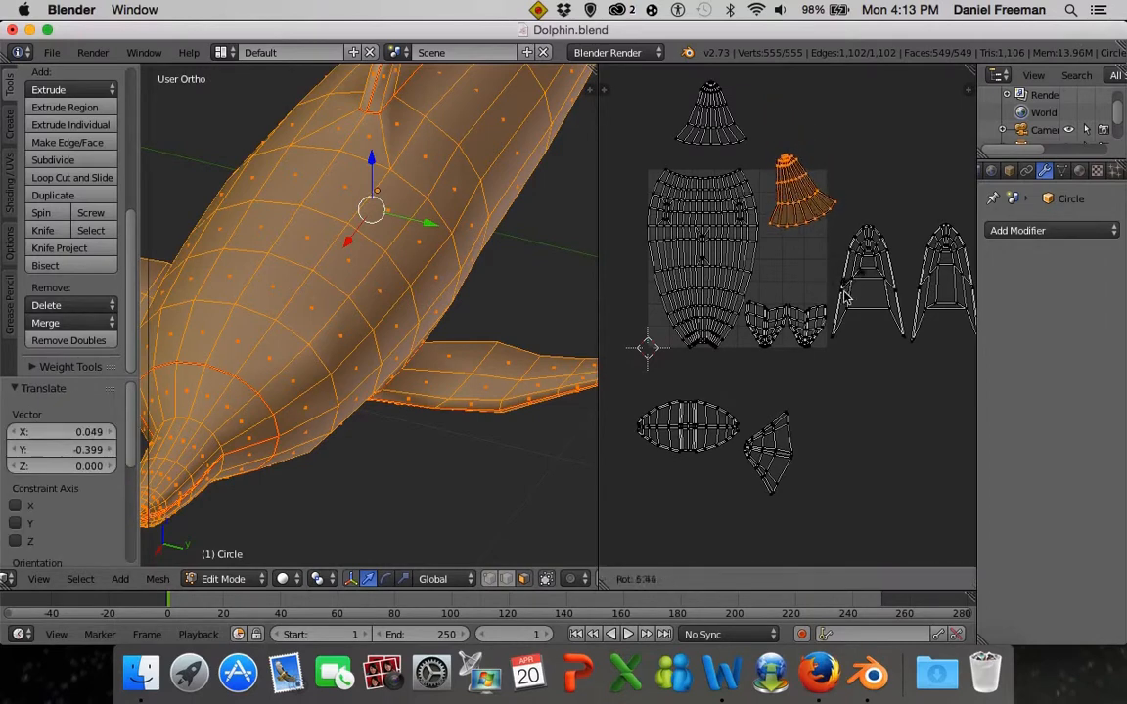
left_click(843, 276)
Scale the upright cone-shaped island by 0.750 and move it by -0.005 in X and -0.074 in Y inside the UV square
key("s")
left_click(833, 297)
key("g")
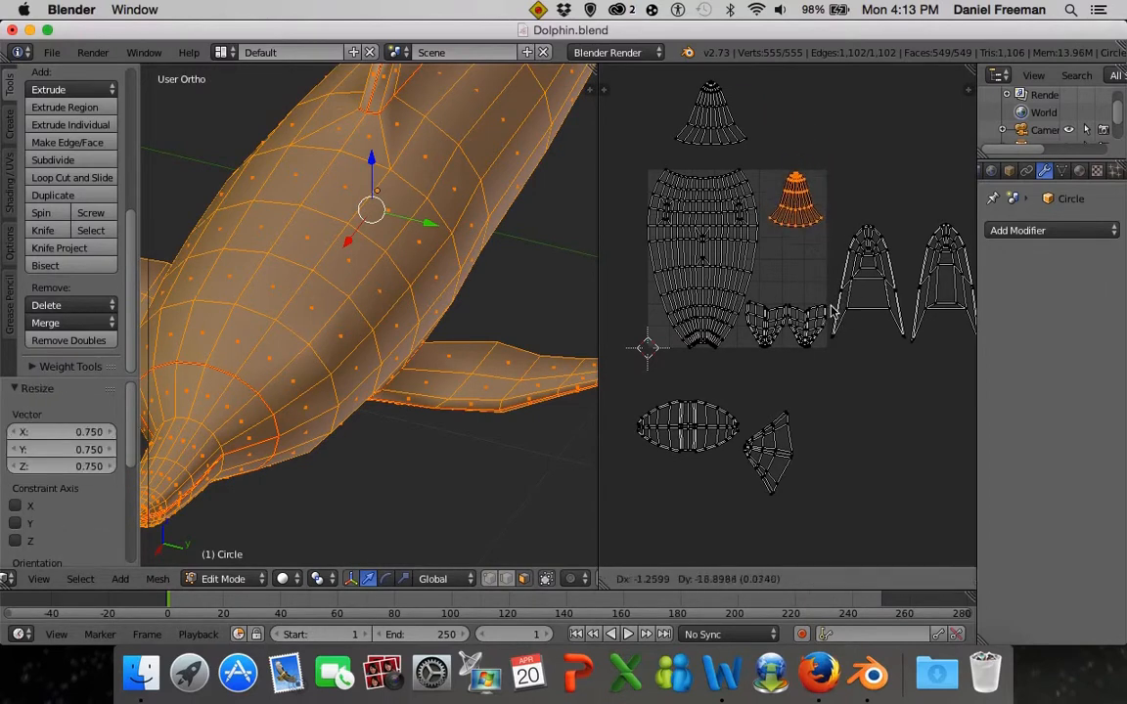
left_click(833, 311)
Scale the cone-shaped island by about 0.77 and move it by 0.062 in X and 0.057 in Y toward the UV square's top corner
scroll(836, 323, "up", 3)
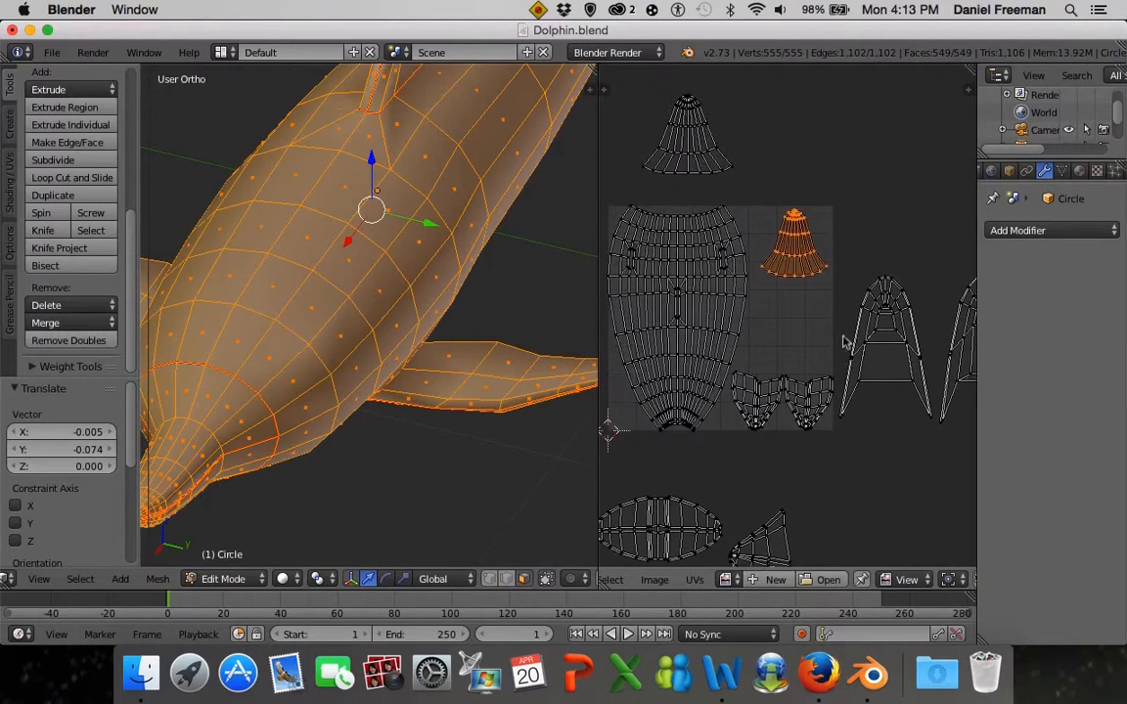
middle_click_drag(826, 384, 799, 383)
scroll(799, 381, "up", 2)
key("s")
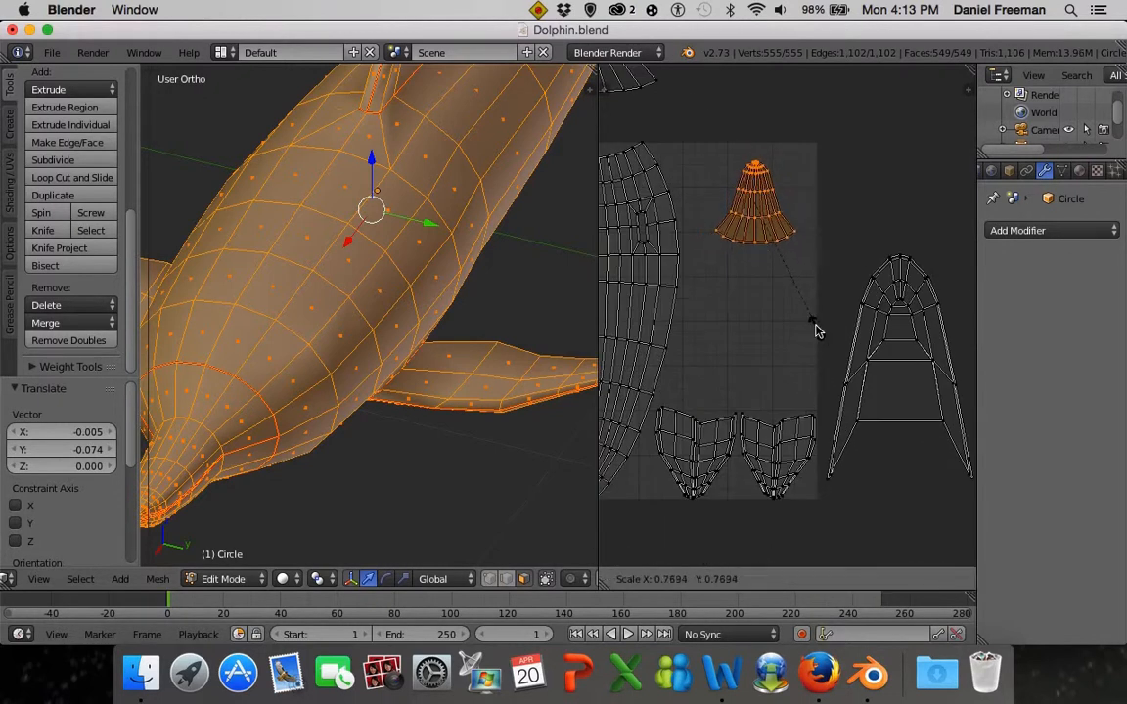
left_click(816, 322)
key("g")
left_click(837, 309)
Scale the cone-shaped island slightly down by about 0.93, fit it inside the UV square's top corner, and deselect it
key("s")
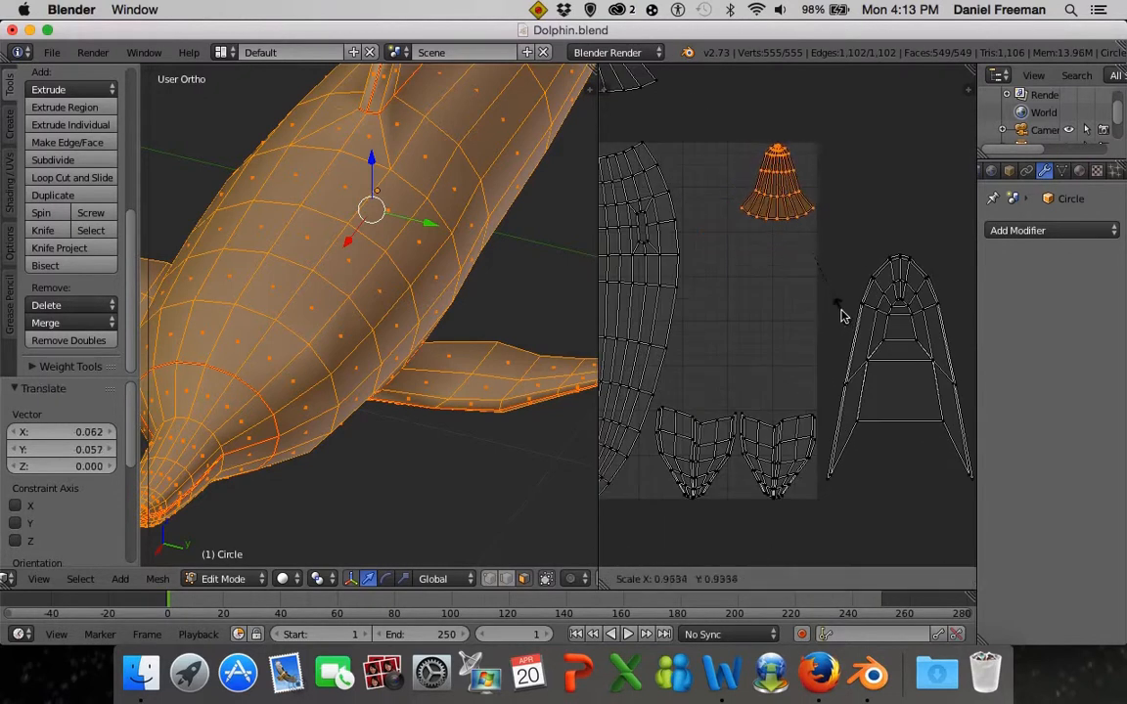
left_click(842, 312)
key("g")
left_click(844, 318)
middle_click_drag(768, 309, 807, 379)
scroll(677, 139, "down", 2)
key("a")
Rotate the remaining cone-shaped island 180°, scale it by 0.640, and move it between the body island and the placed cone
key("l")
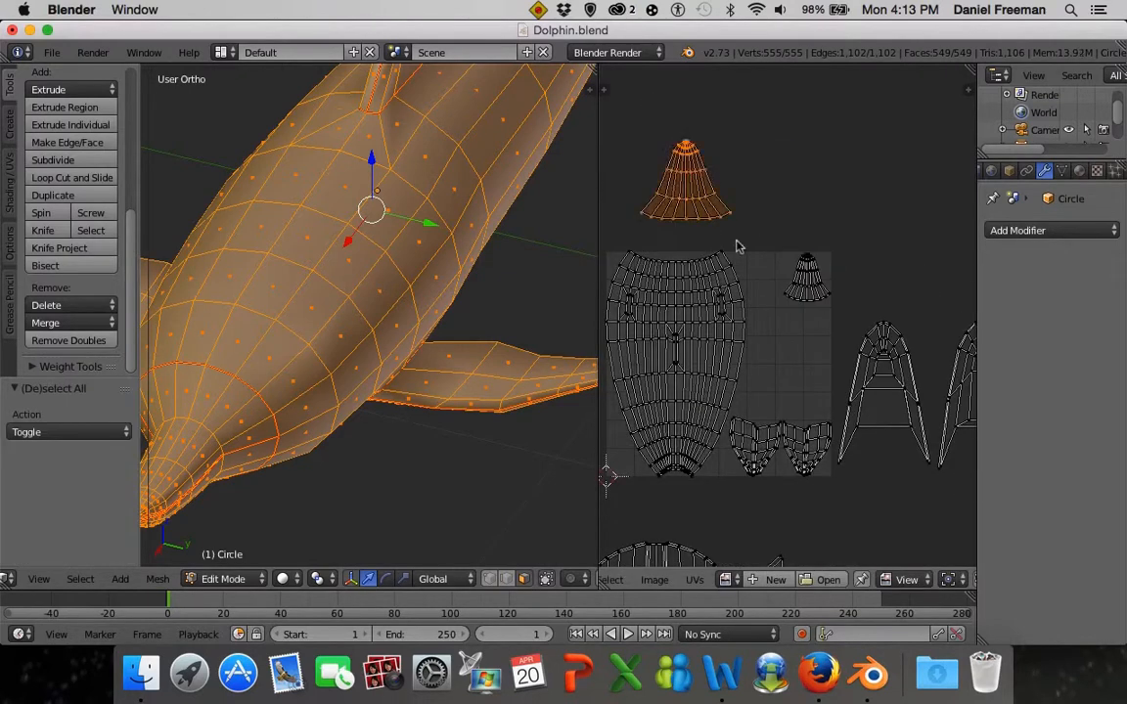
type("r180")
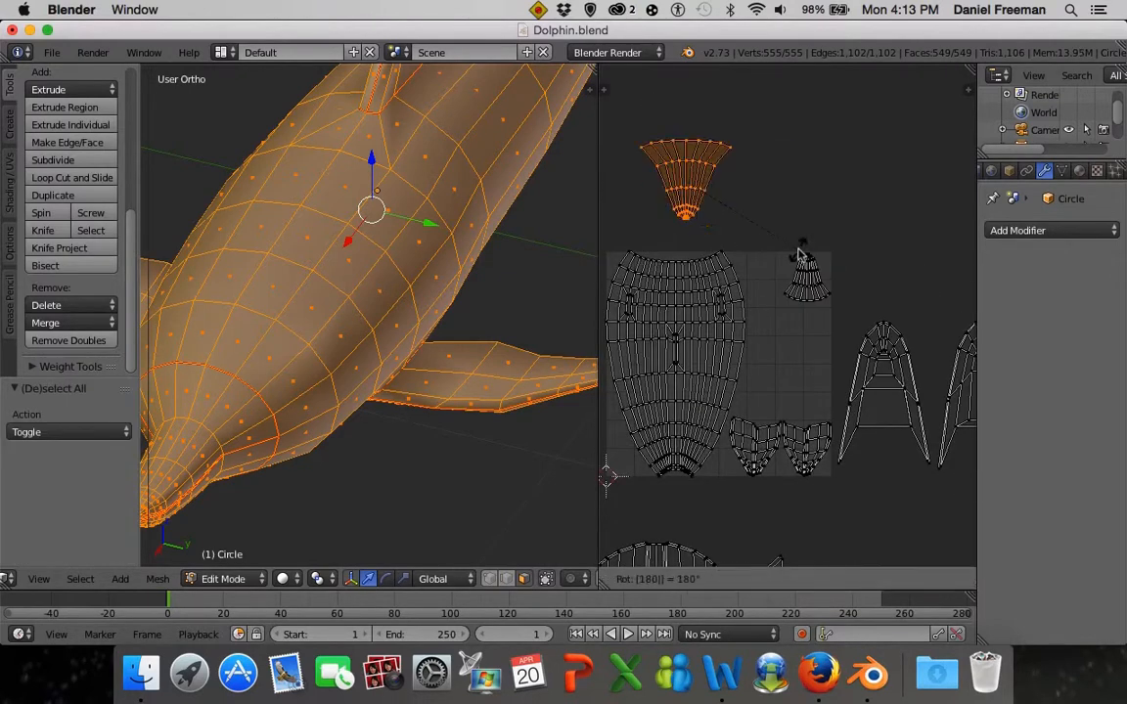
key("Return")
key("s")
left_click(772, 256)
key("g")
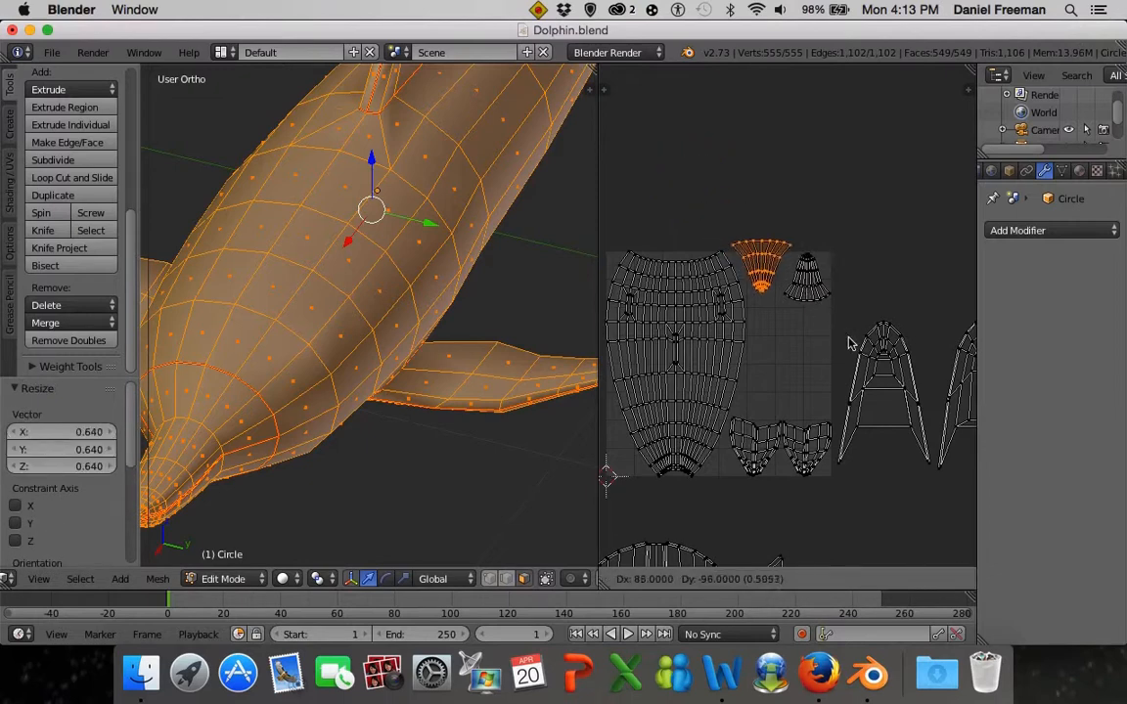
left_click(851, 354)
Scale the inverted cone-shaped island by 0.826, position it against the UV square's upper edge, and deselect it
key("s")
left_click(836, 339)
key("g")
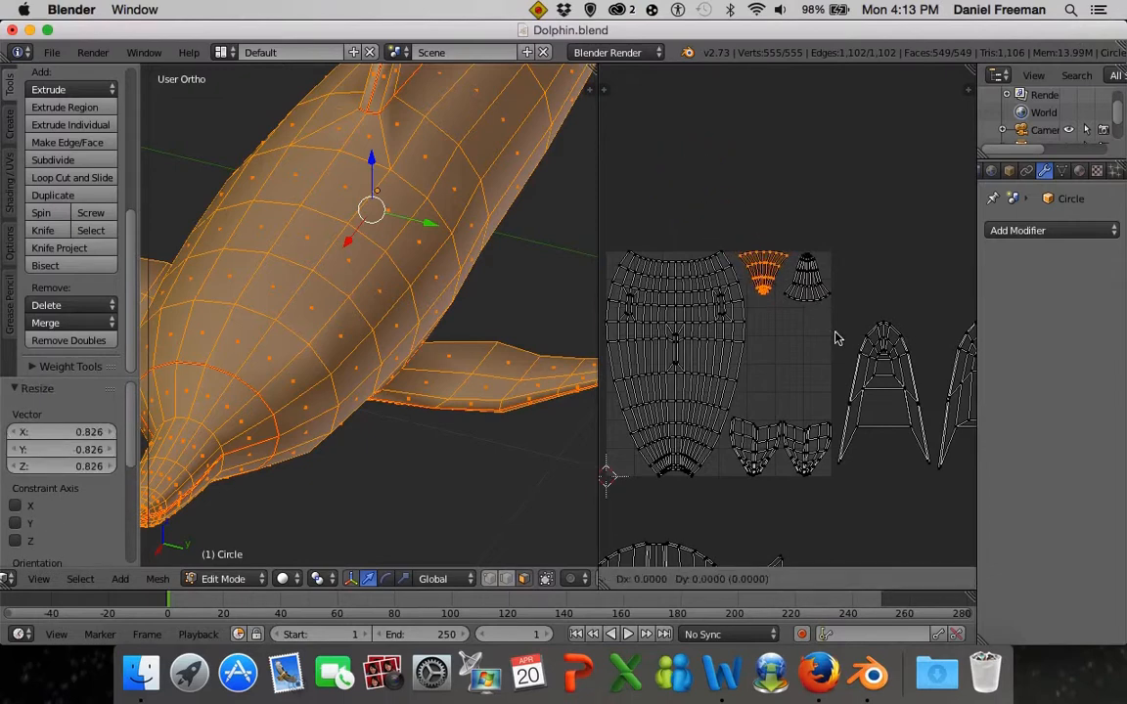
left_click(838, 340)
key("a")
scroll(816, 357, "up", 2)
middle_click_drag(816, 345, 787, 338)
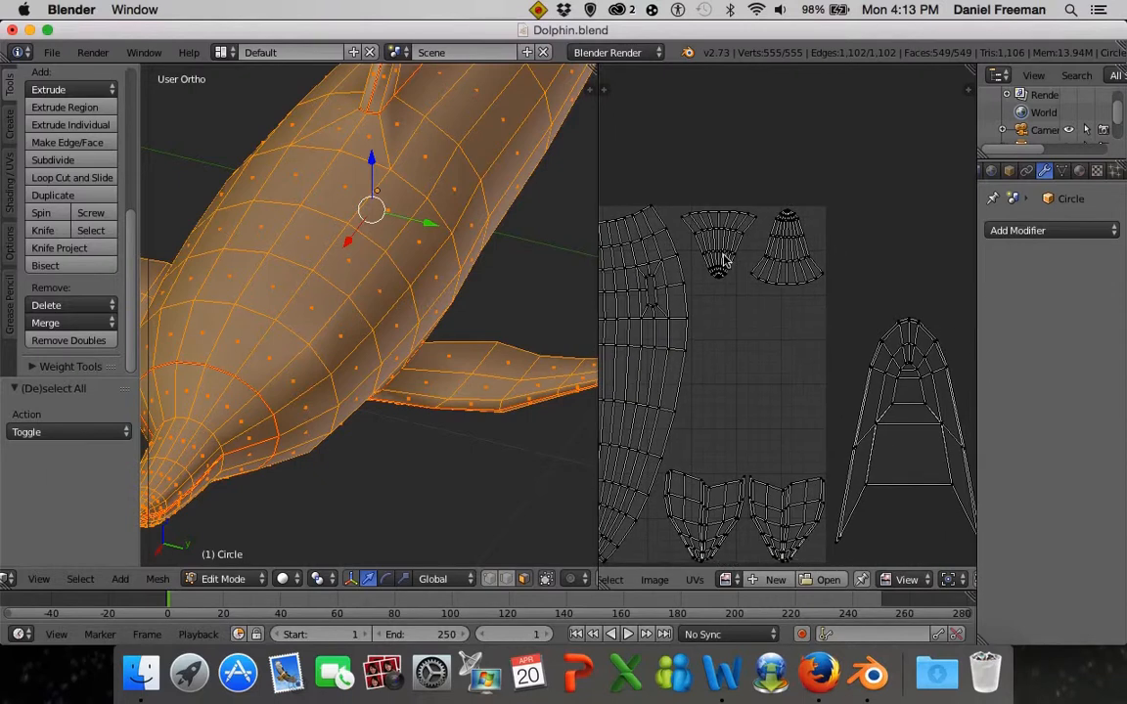
Scale the inverted cone-shaped island by 1.035, shift it along X toward the body island, and deselect it
key("l")
scroll(729, 263, "up", 2)
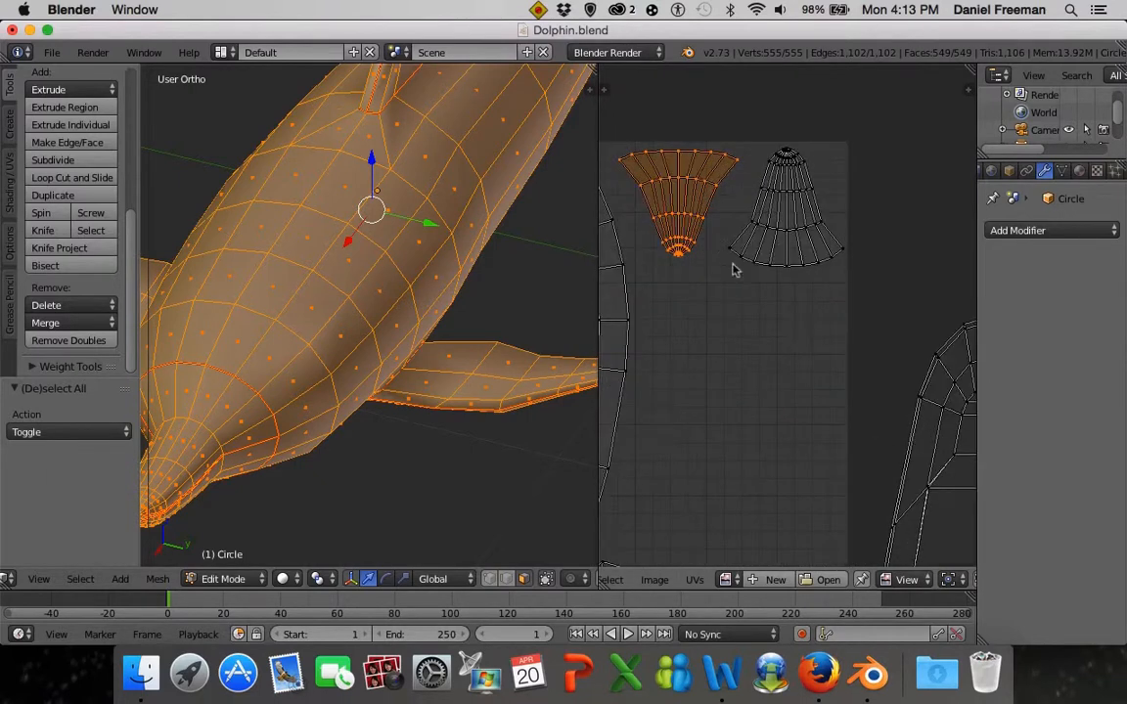
key("s")
left_click(762, 311)
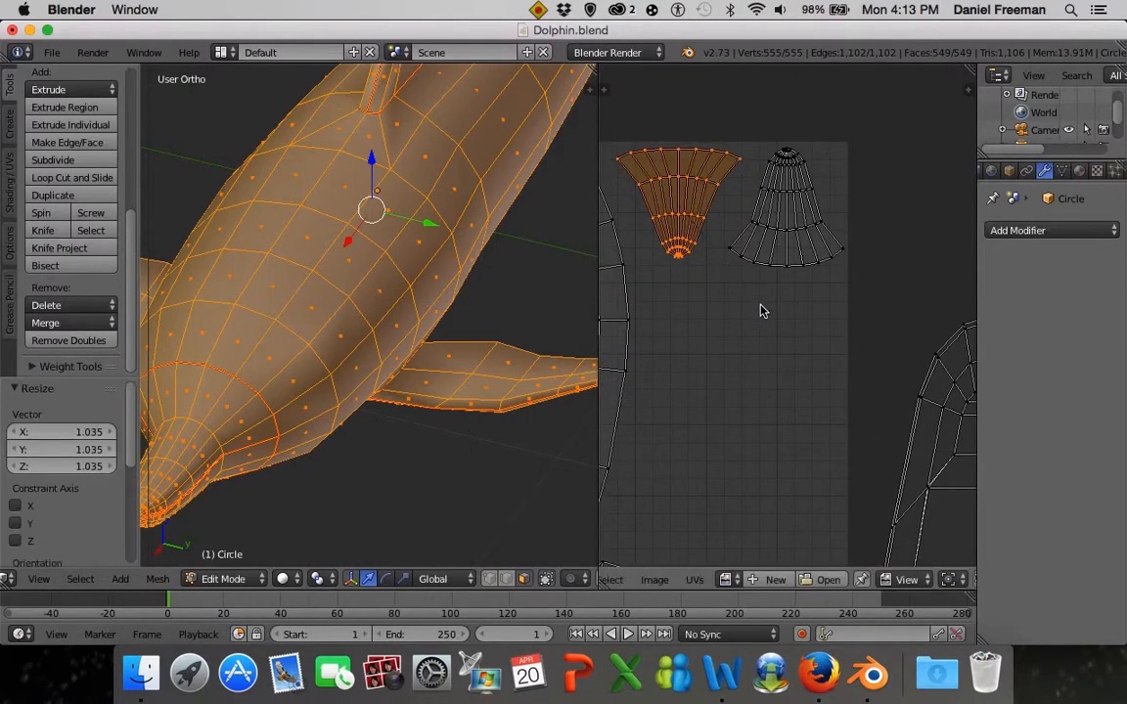
scroll(781, 304, "down", 2)
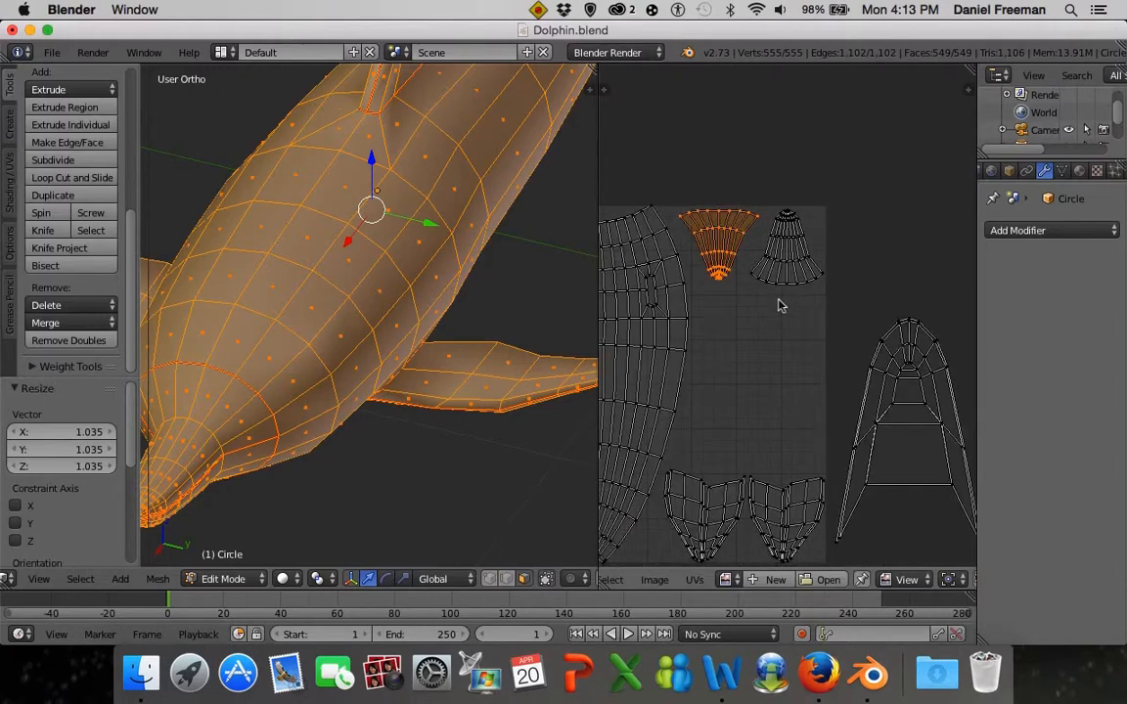
key("g")
key("x")
left_click(767, 306)
key("a")
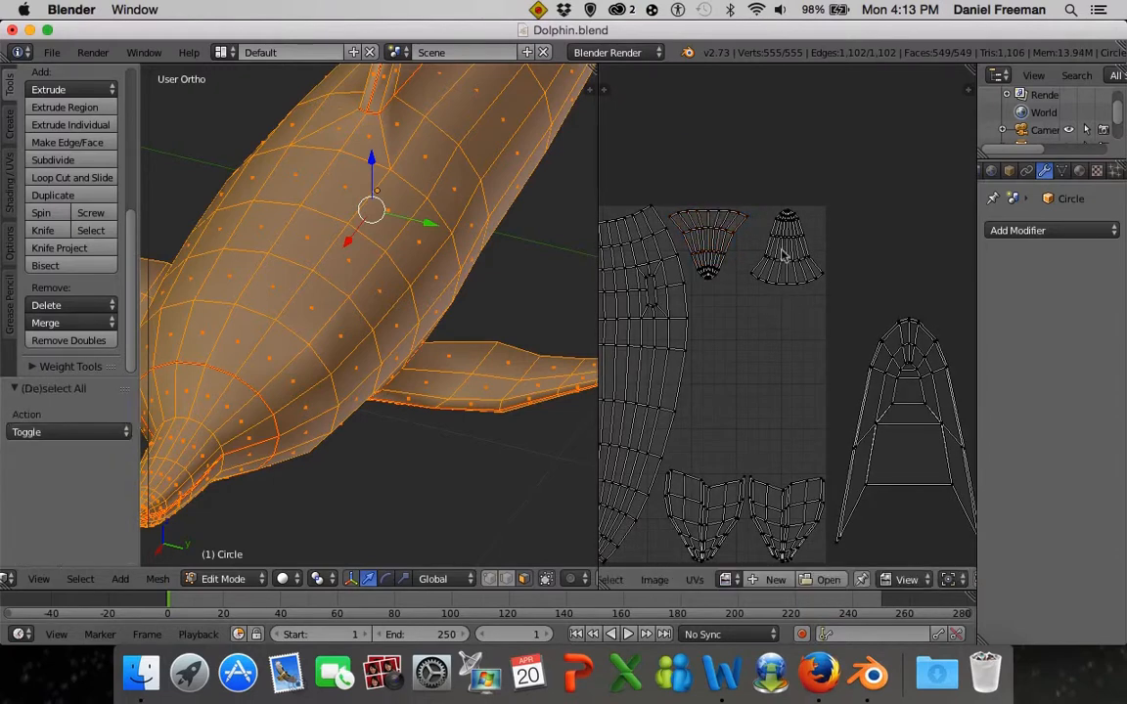
key("l")
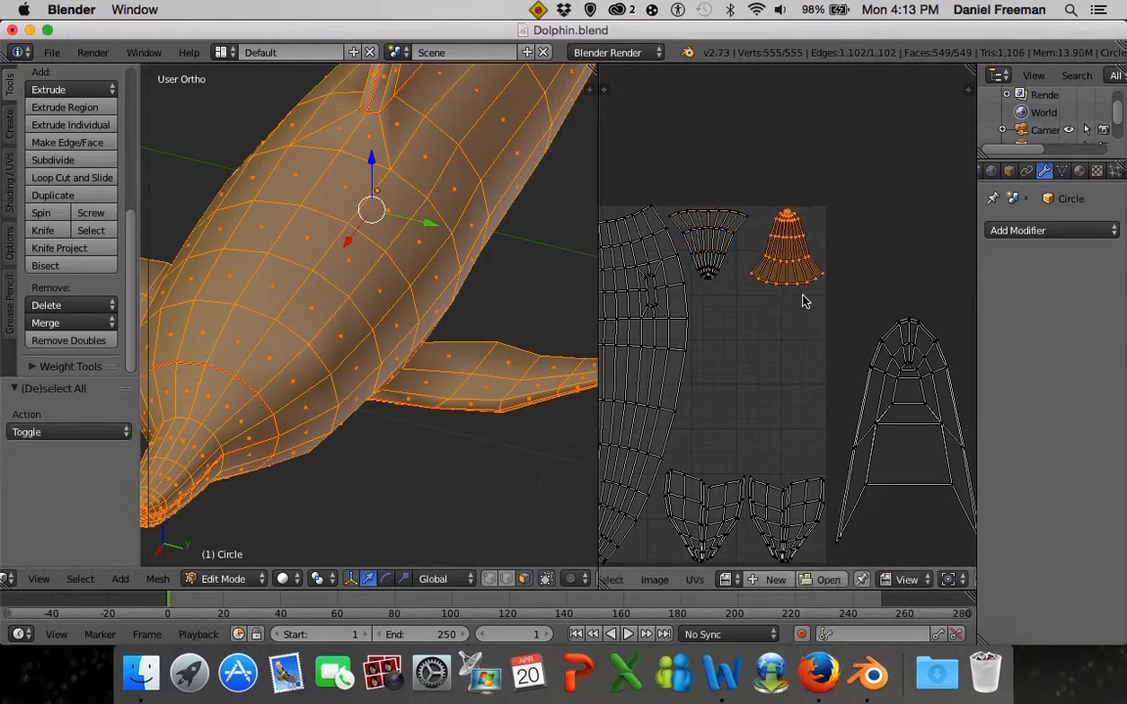
key("a")
key("a")
key("u")
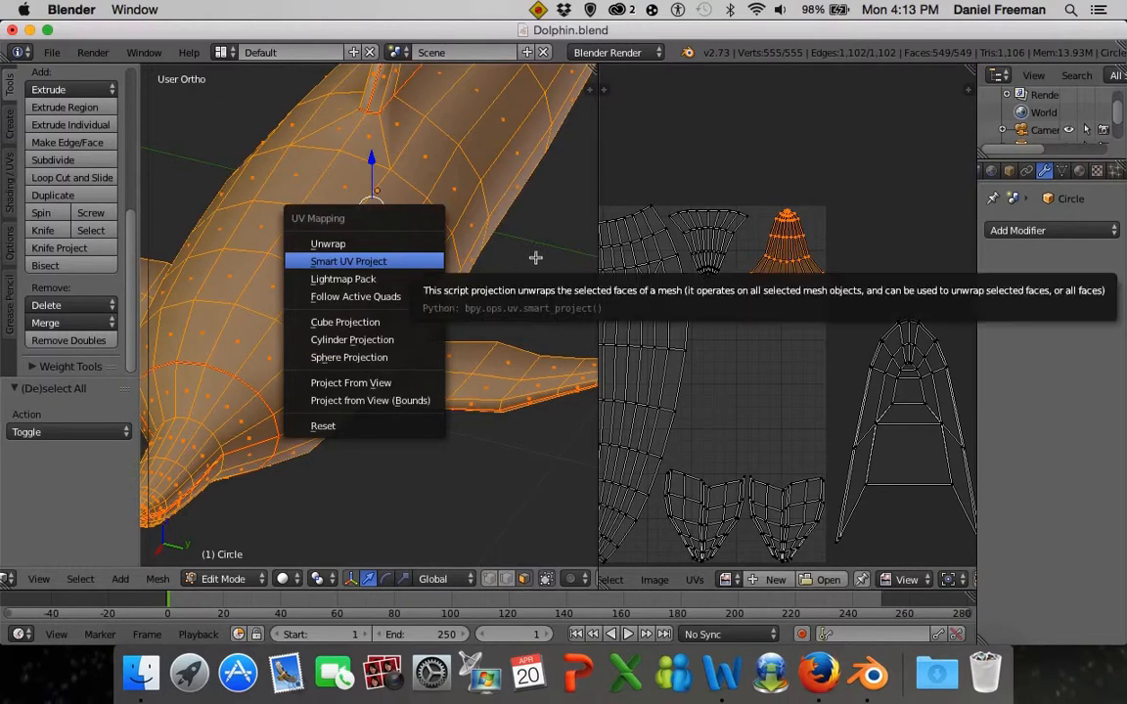
key("Escape")
scroll(457, 295, "down", 4)
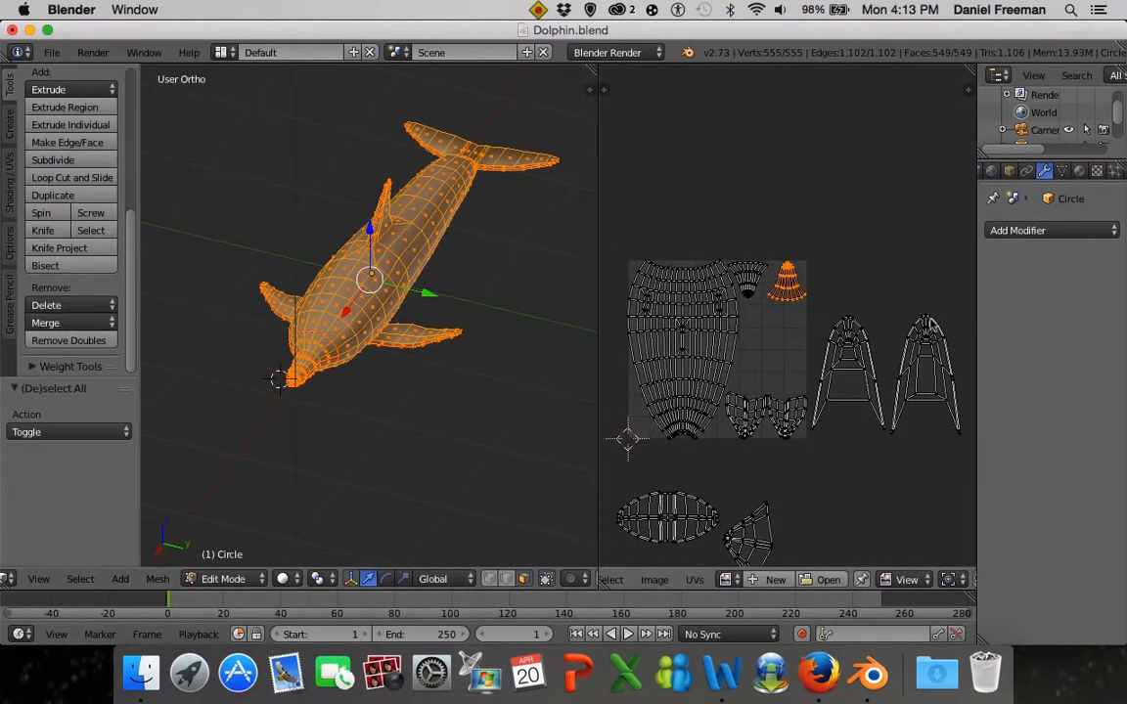
scroll(448, 284, "up", 2)
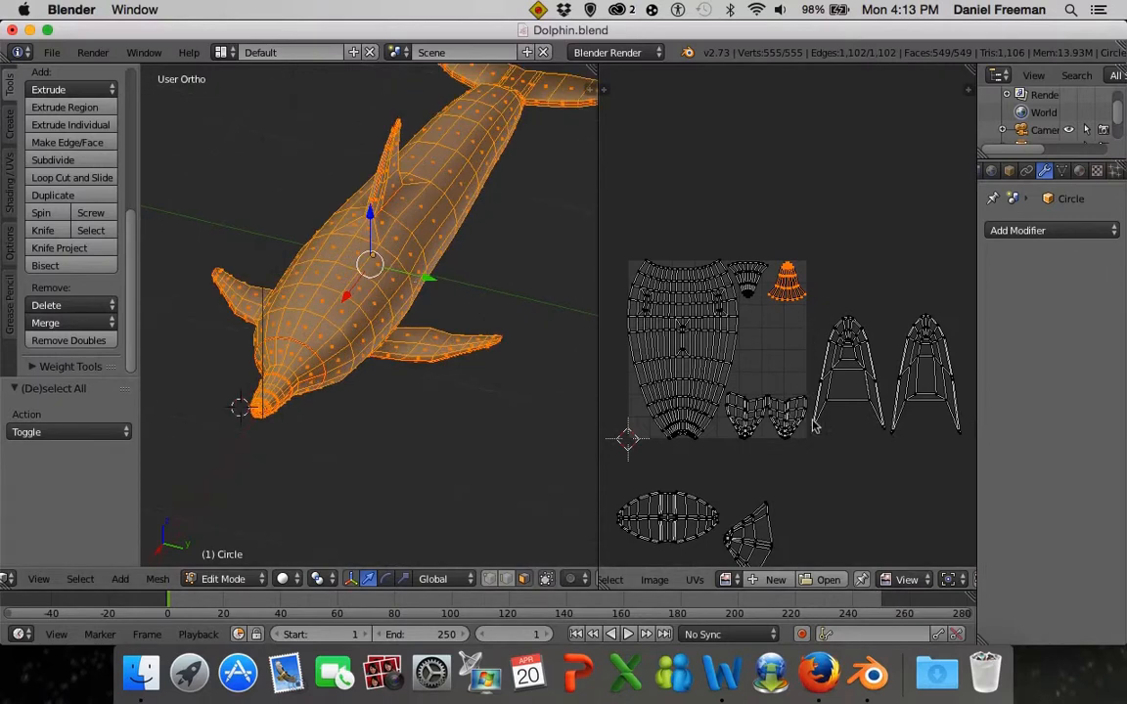
scroll(814, 426, "up", 1)
scroll(773, 396, "down", 1)
scroll(419, 228, "up", 3)
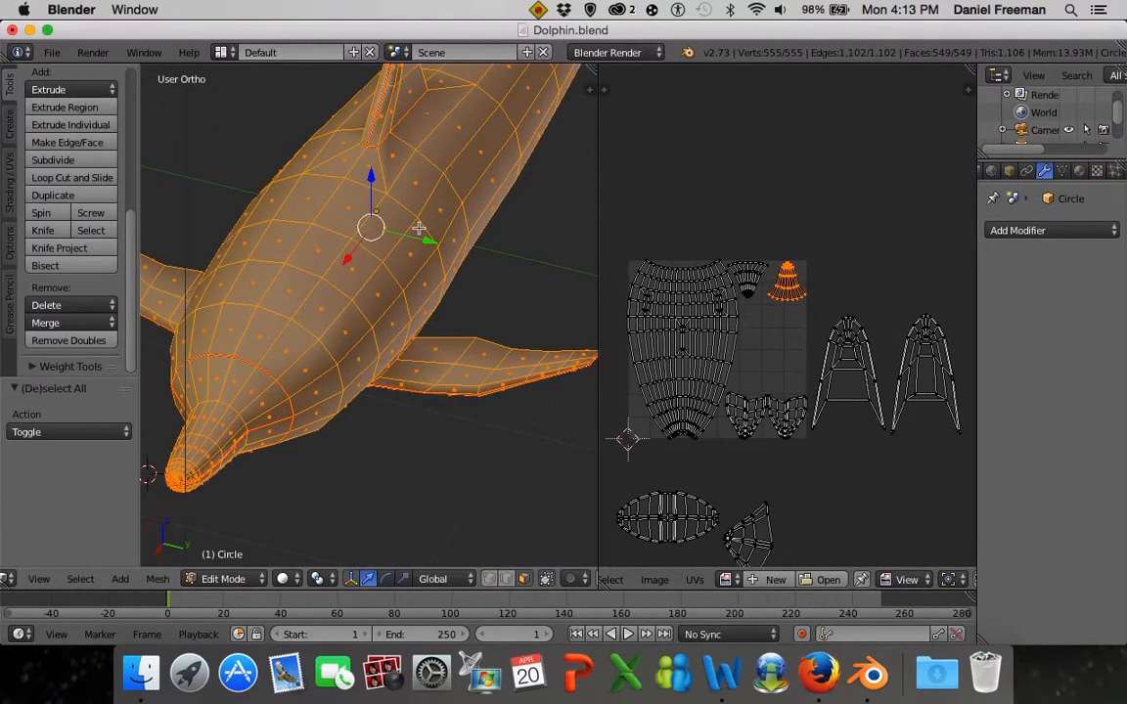
key("u")
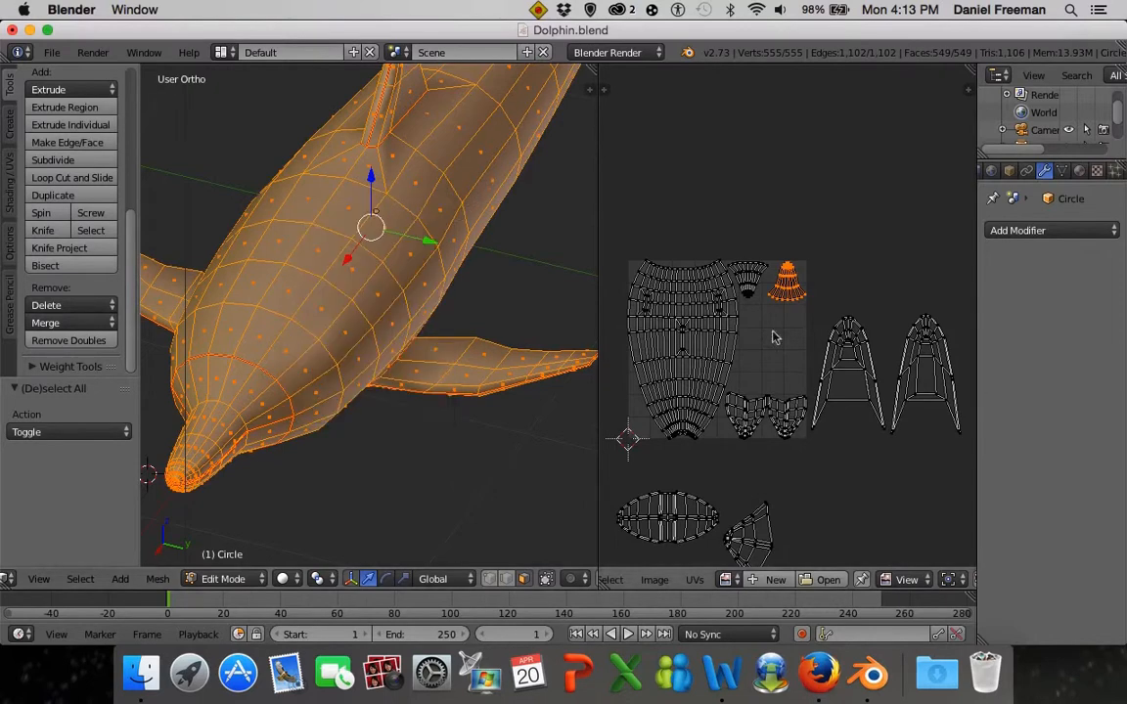
scroll(754, 321, "up", 5)
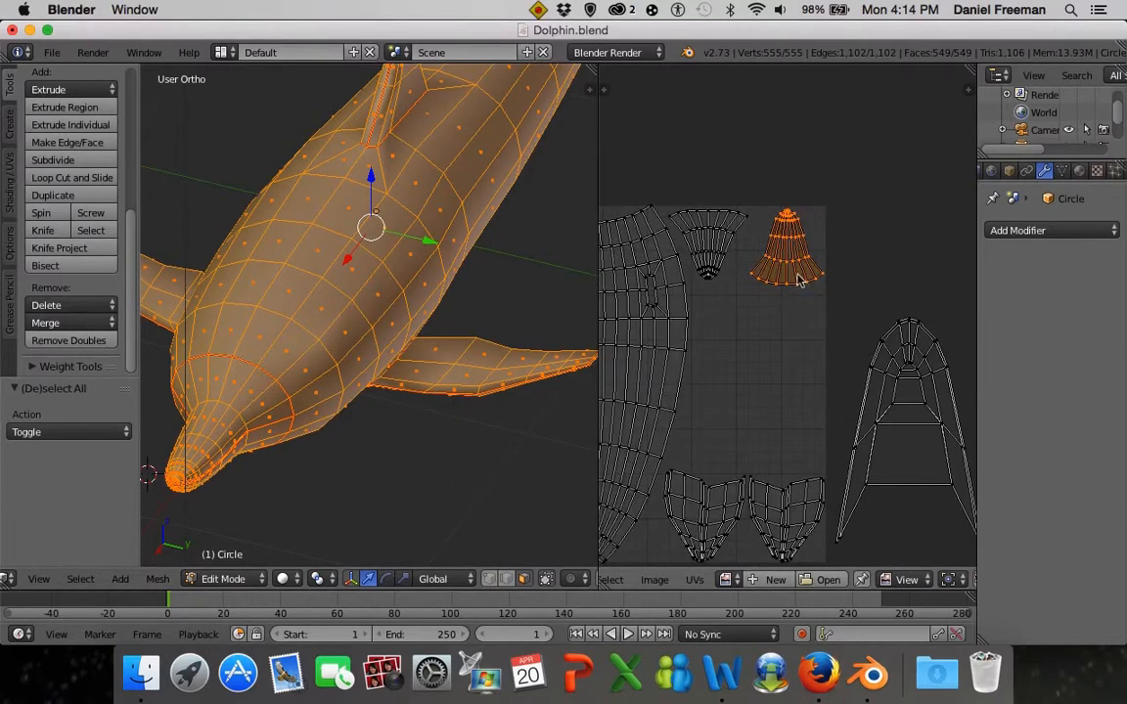
scroll(740, 297, "down", 8)
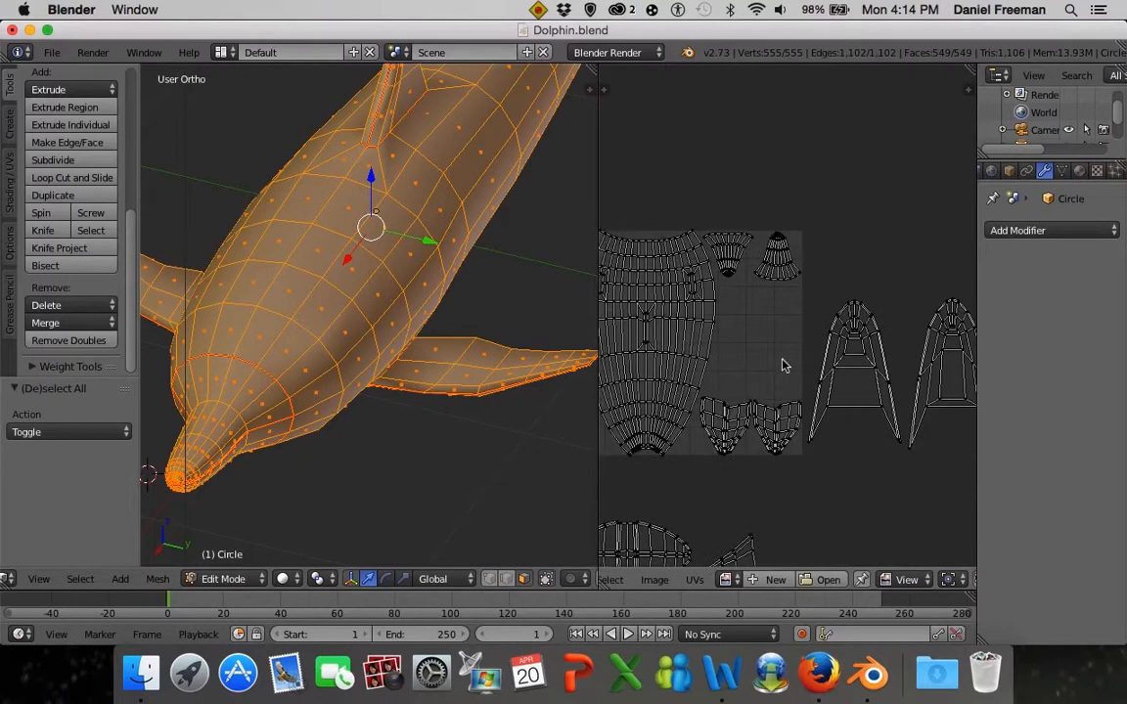
Move the fan-shaped island below the UV square by 0.103 in X and 0.960 in Y, and rotate it about 80° upright
scroll(772, 342, "up", 2)
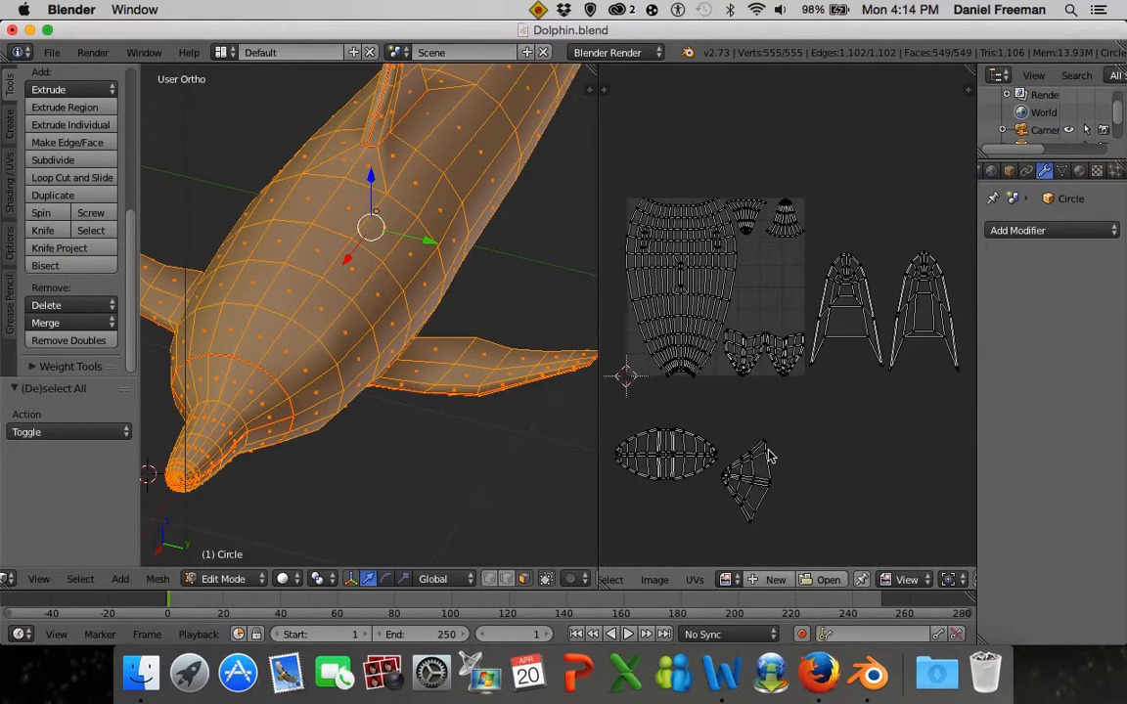
key("l")
key("g")
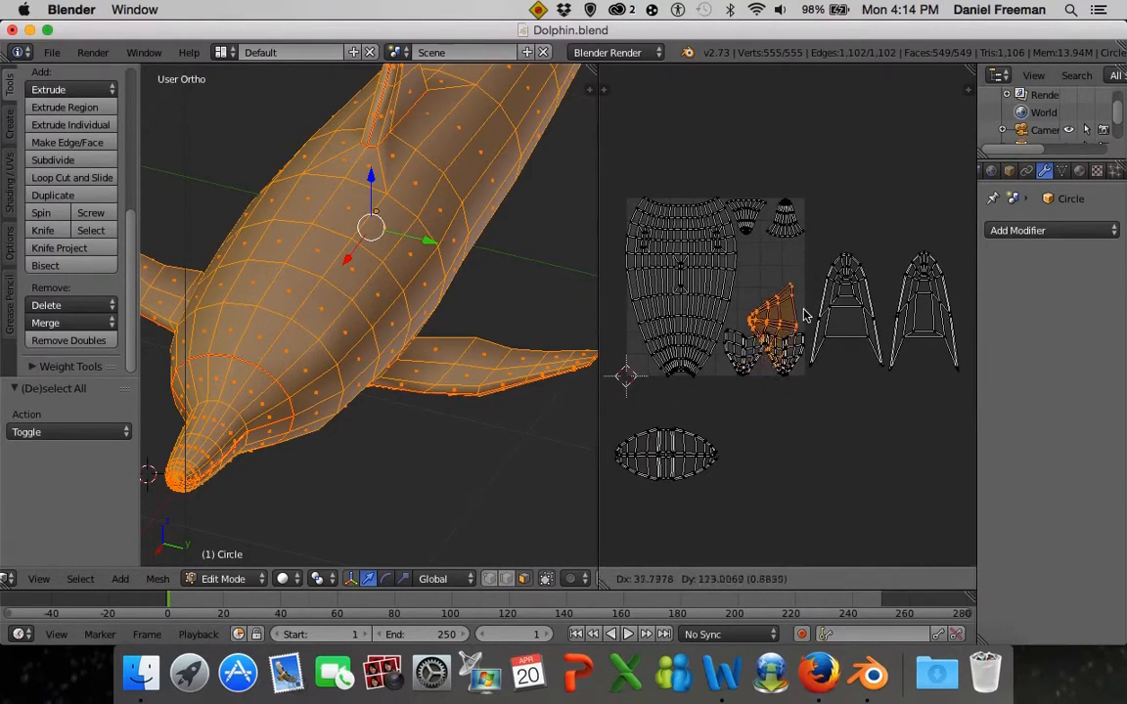
left_click(798, 321)
scroll(800, 321, "up", 2)
scroll(800, 321, "up", 2)
key("r")
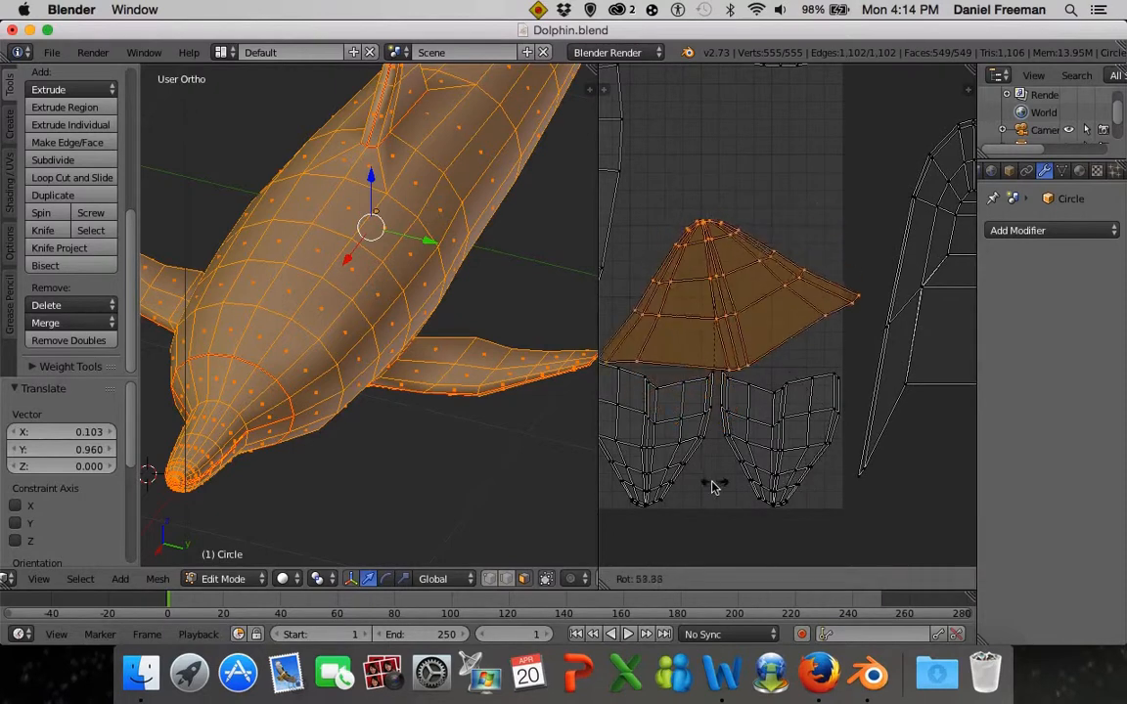
left_click(675, 489)
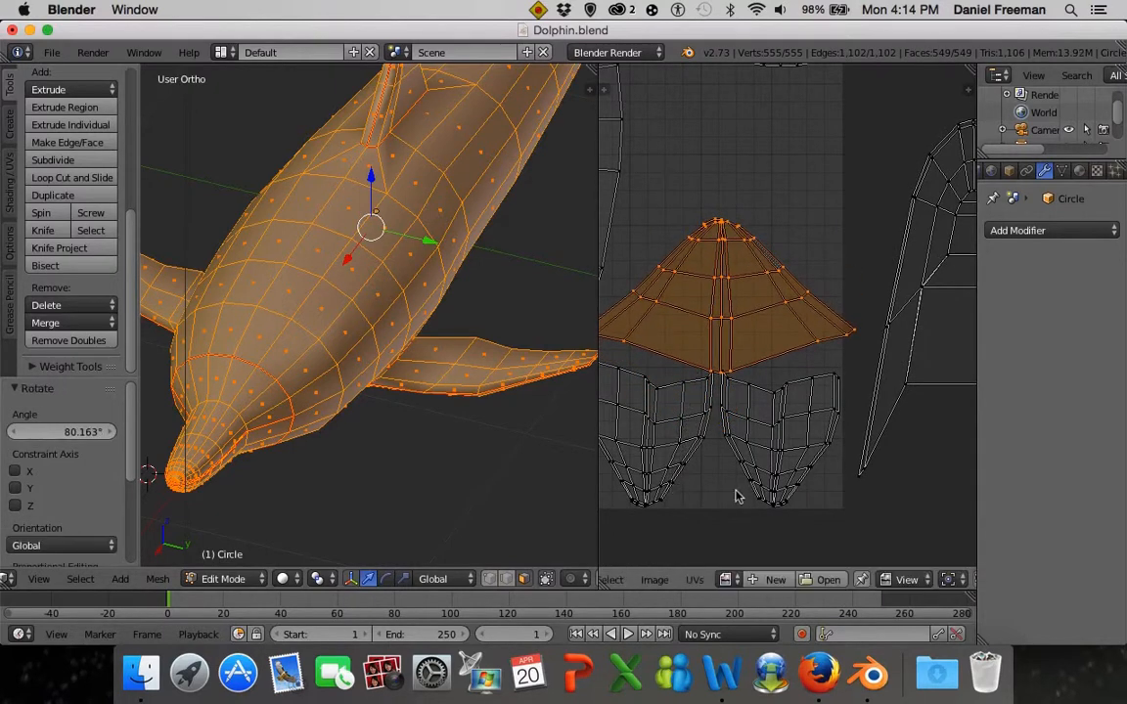
Scale the fan-shaped island by 0.788 and position it above the two small fin islands
key("s")
left_click(783, 460)
key("g")
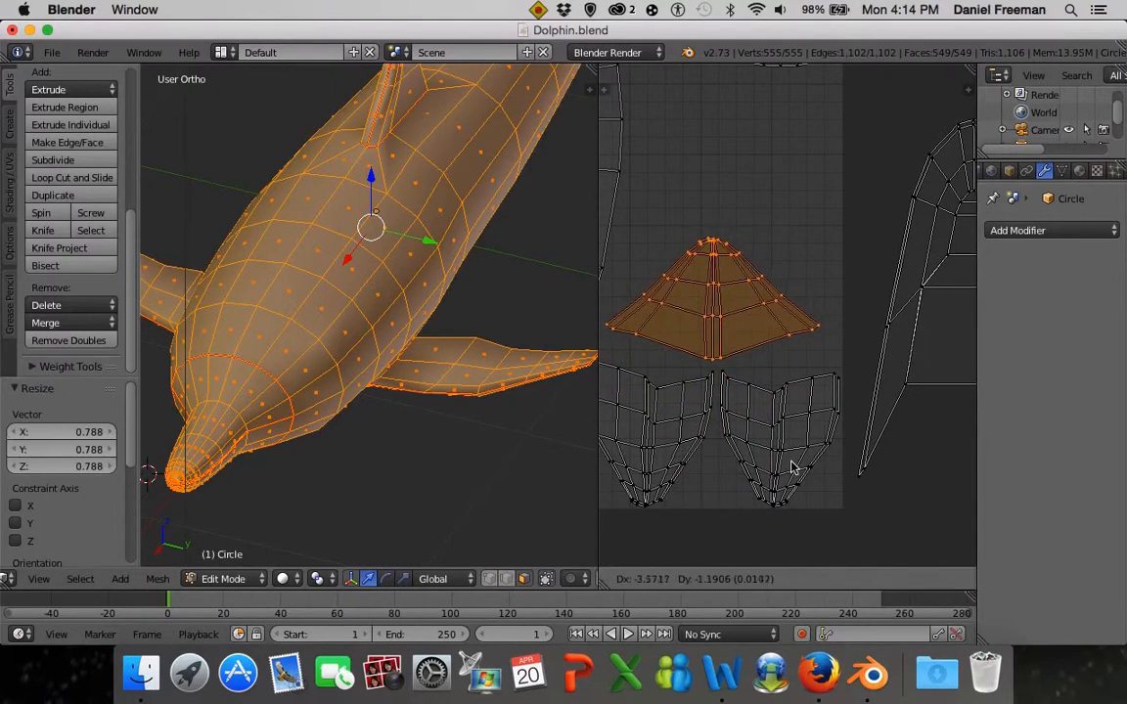
left_click(794, 464)
Enlarge the fan-shaped island by 1.053, nudge it into place just above the two fin islands, and deselect it
scroll(796, 465, "down", 2)
key("s")
left_click(809, 468)
key("g")
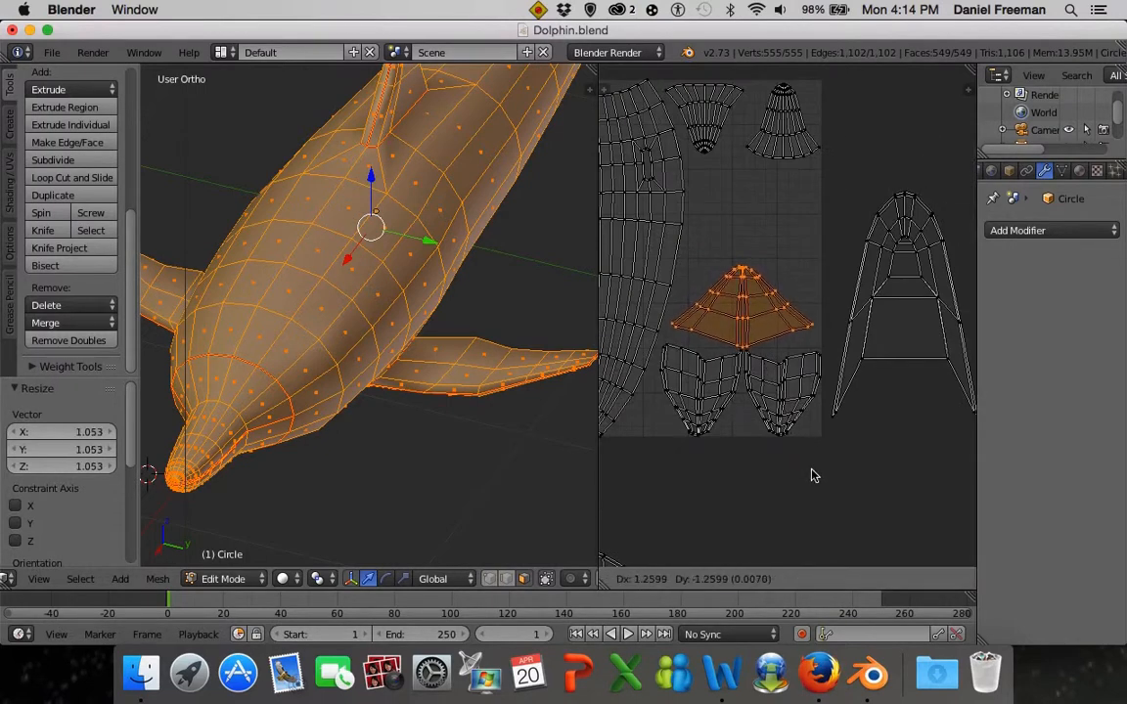
left_click(810, 472)
key("a")
Rotate the A-shaped island nearest the UV square 180°, shrink it, and move it by -0.524 in X and 0.239 in Y
scroll(811, 423, "down", 2)
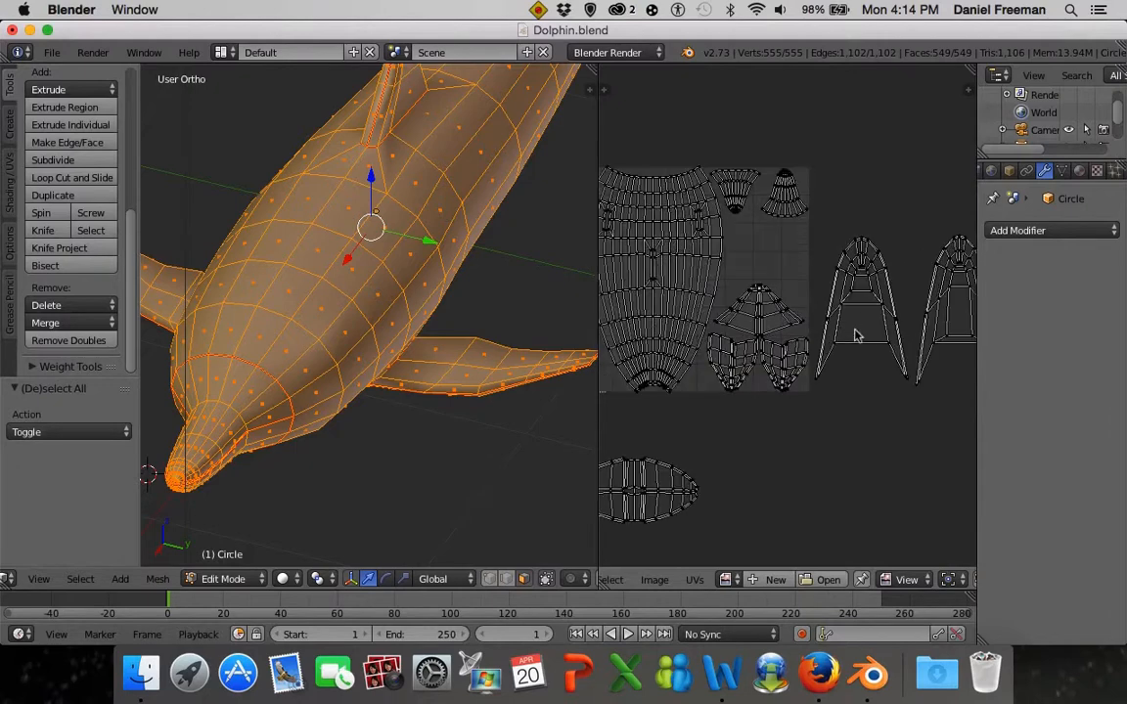
scroll(827, 391, "up", 3)
scroll(828, 392, "down", 2)
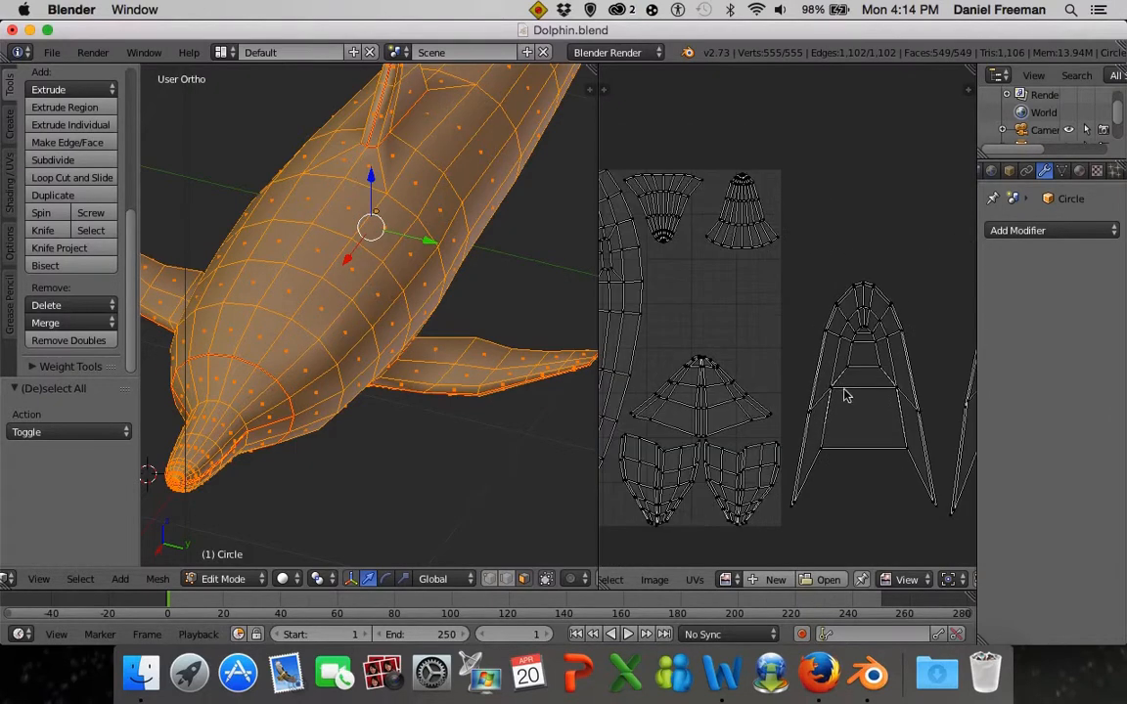
type("l")
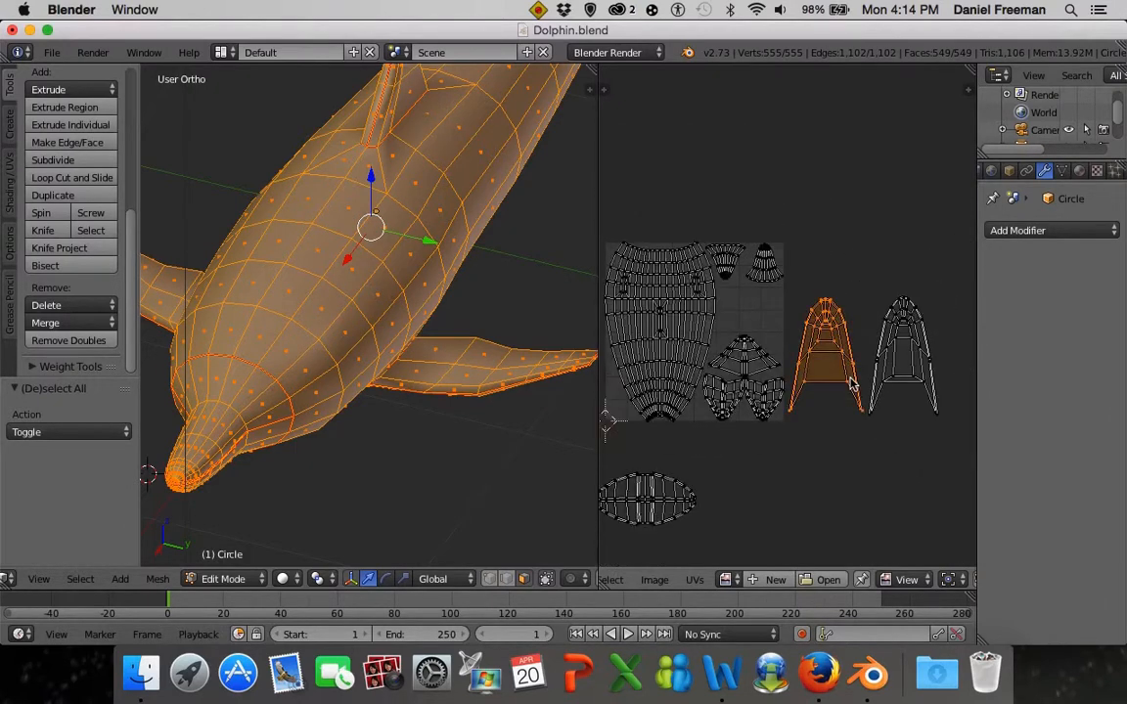
type("r180")
key("Return")
scroll(869, 445, "up", 2)
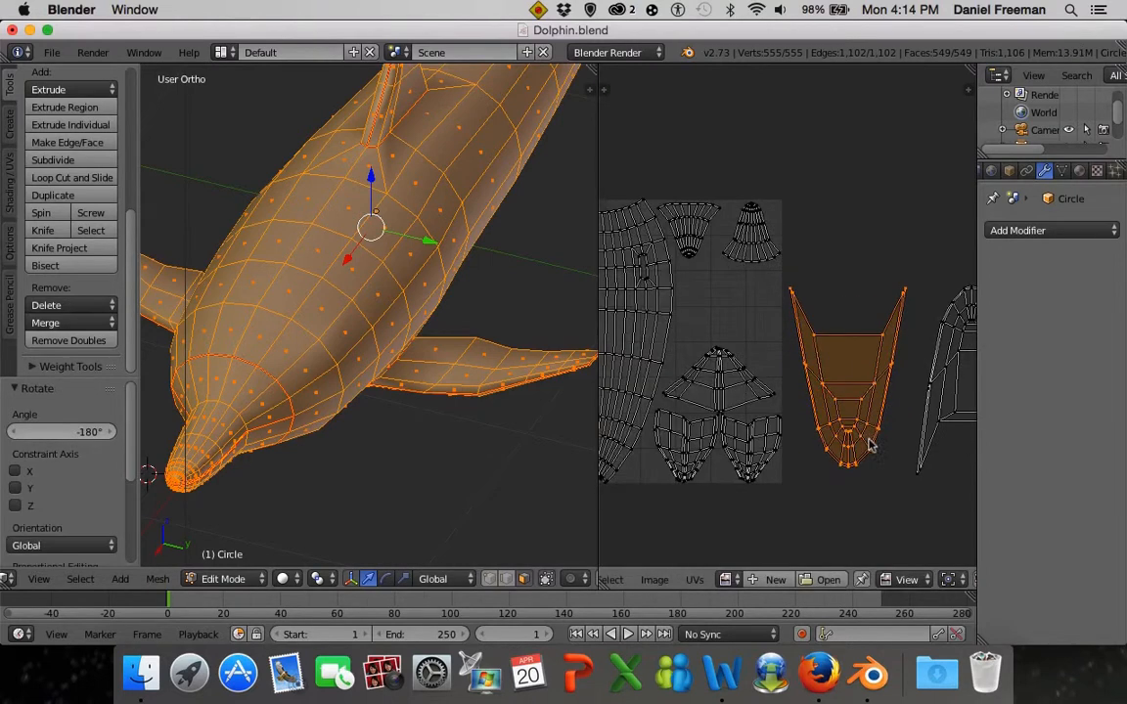
key("g")
left_click(738, 389)
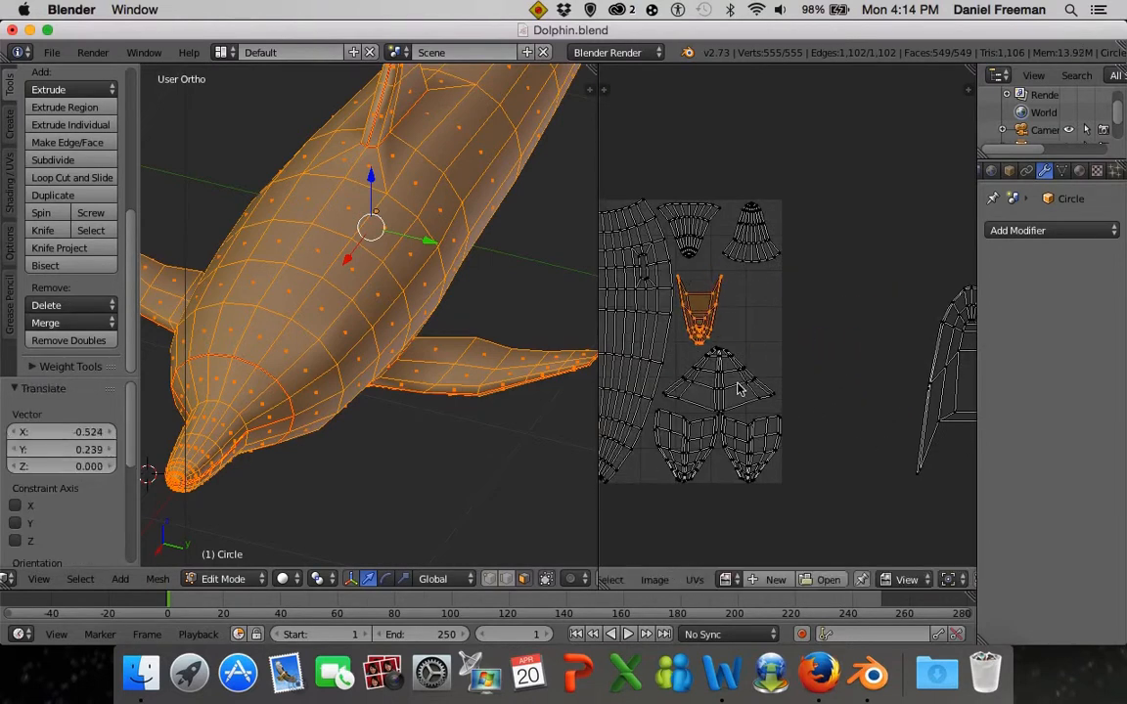
Scale the inverted A-shaped island by 1.165 and again by 0.924 to fit beside the body island, and deselect it
scroll(738, 390, "up", 5)
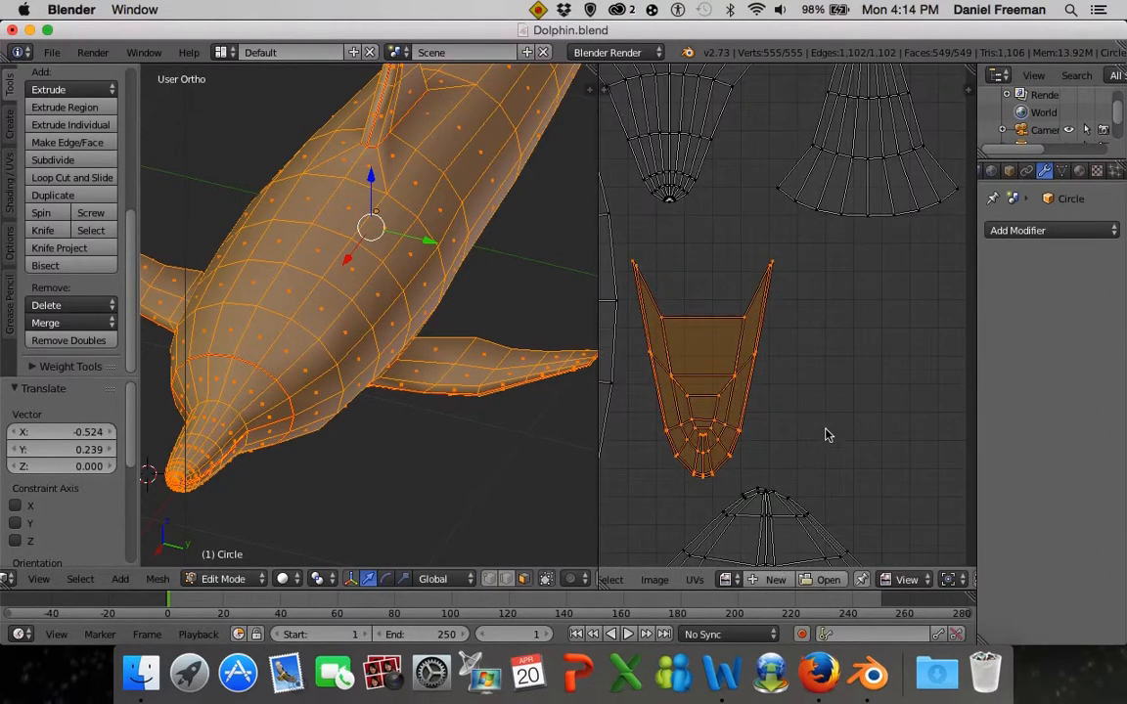
key("s")
left_click(835, 445)
scroll(837, 445, "down", 2)
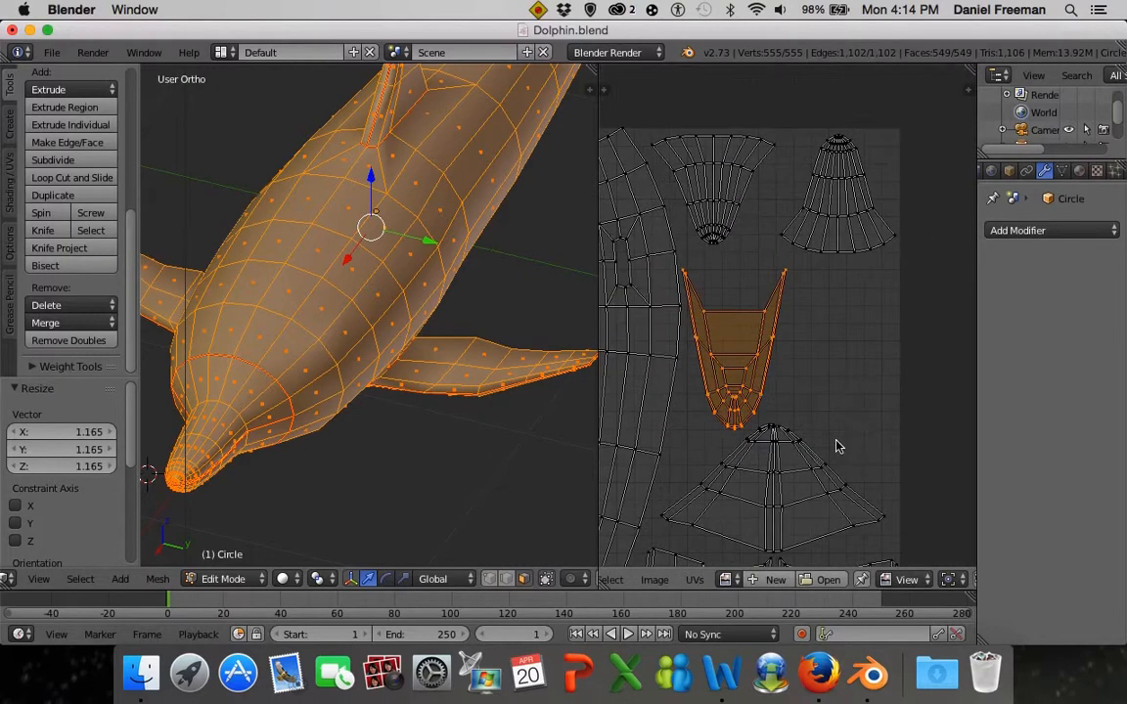
key("s")
left_click(829, 443)
scroll(842, 445, "down", 4)
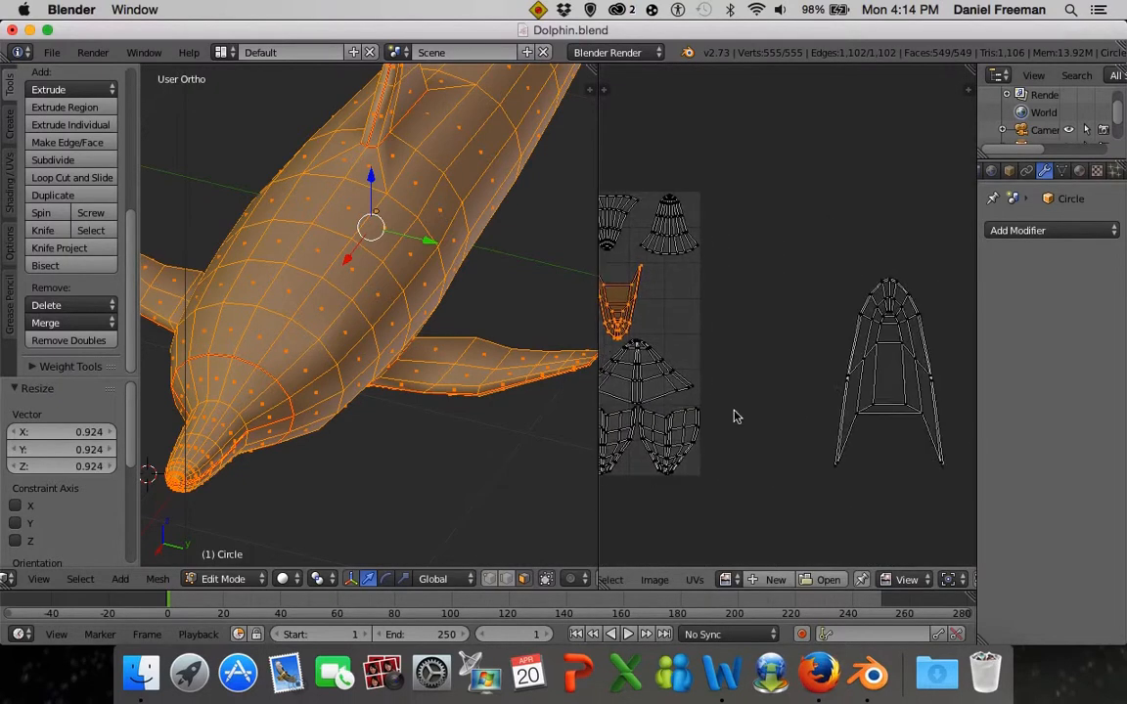
key("a")
Rotate the remaining A-shaped island outside the UV square by 180° and hide it
key("l")
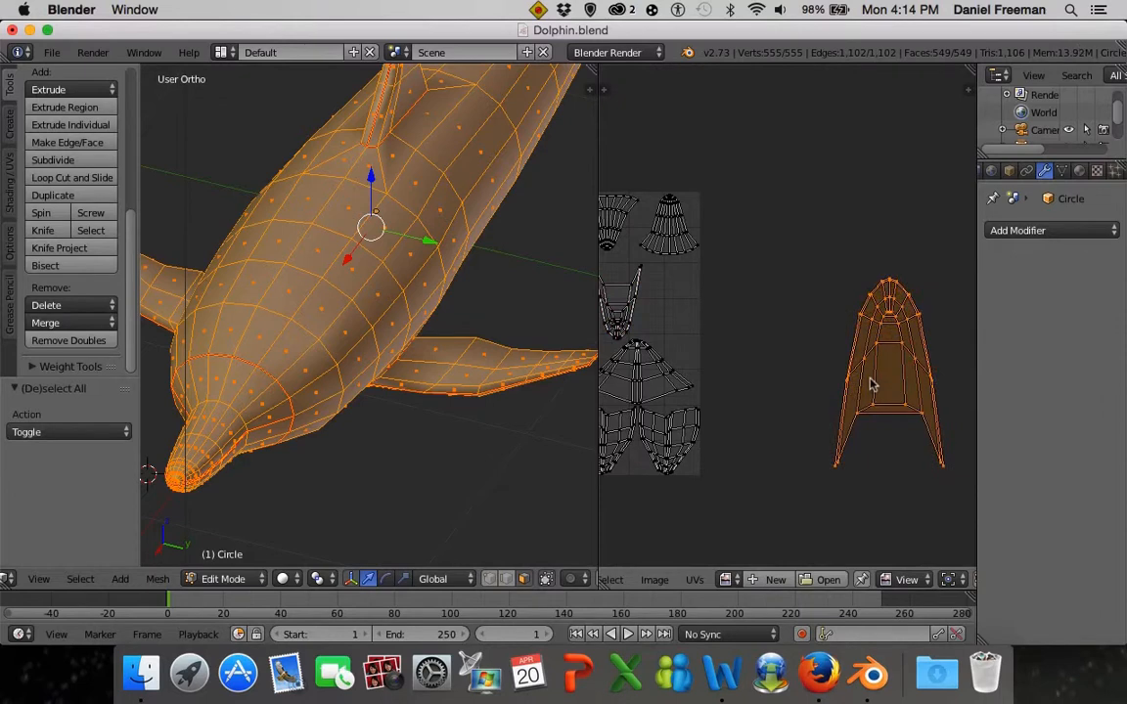
scroll(872, 384, "down", 7)
scroll(802, 352, "up", 8)
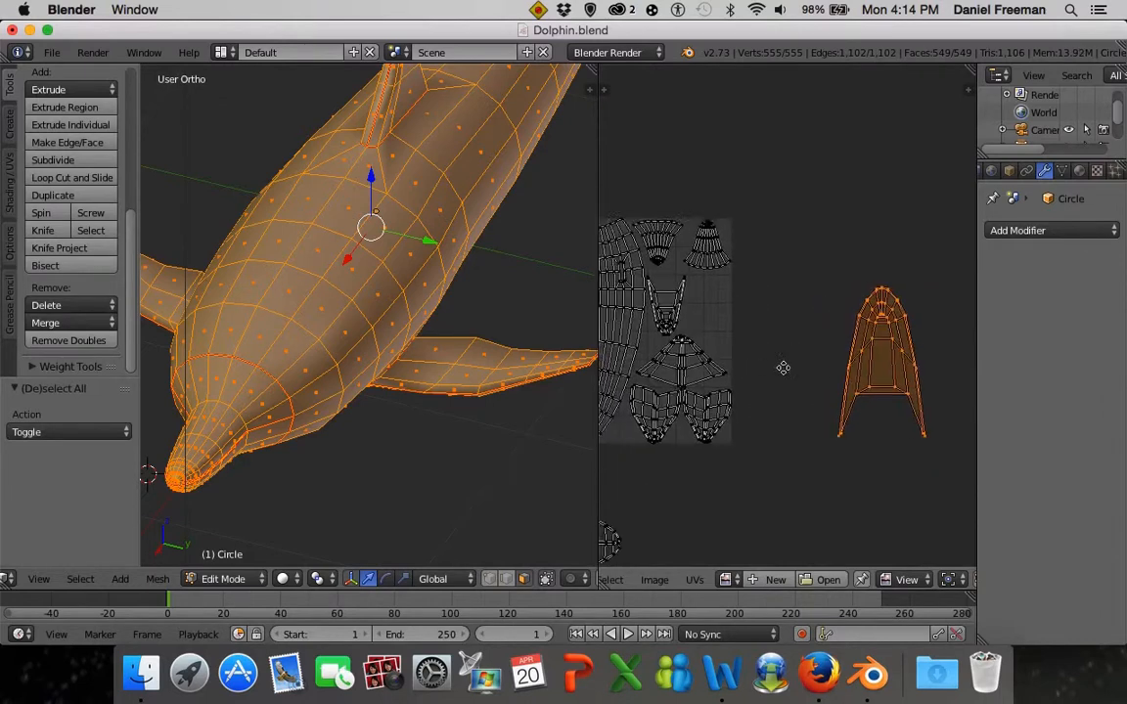
type("r180")
key("Return")
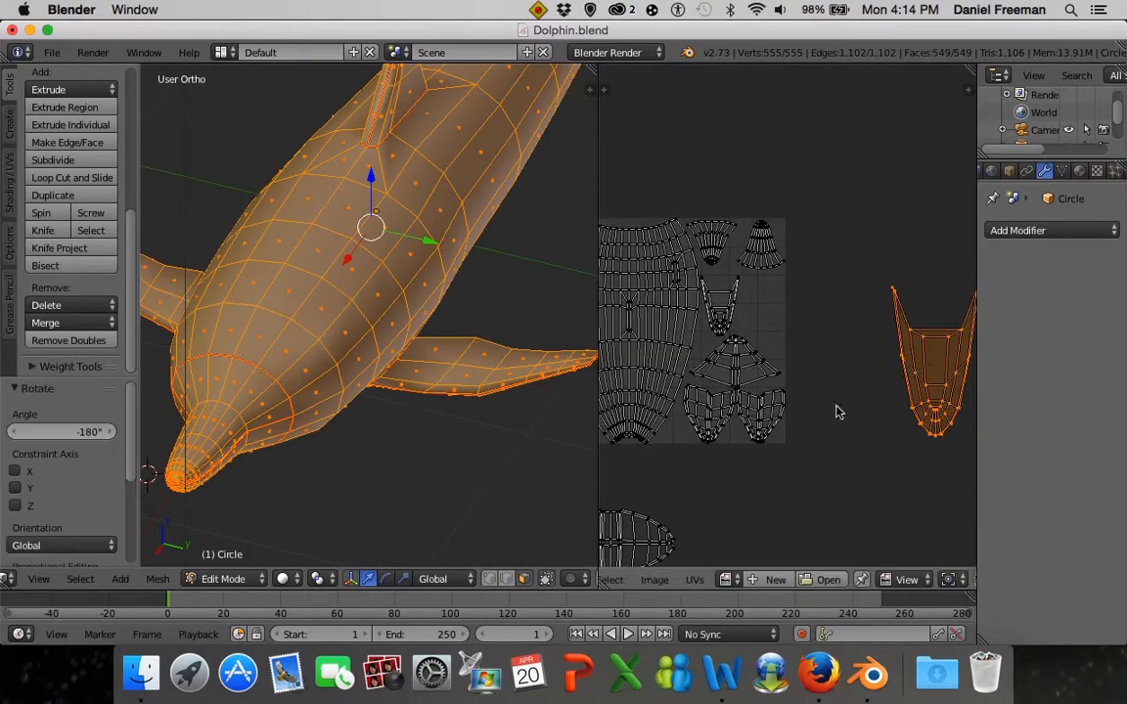
key("h")
scroll(854, 420, "down", 4)
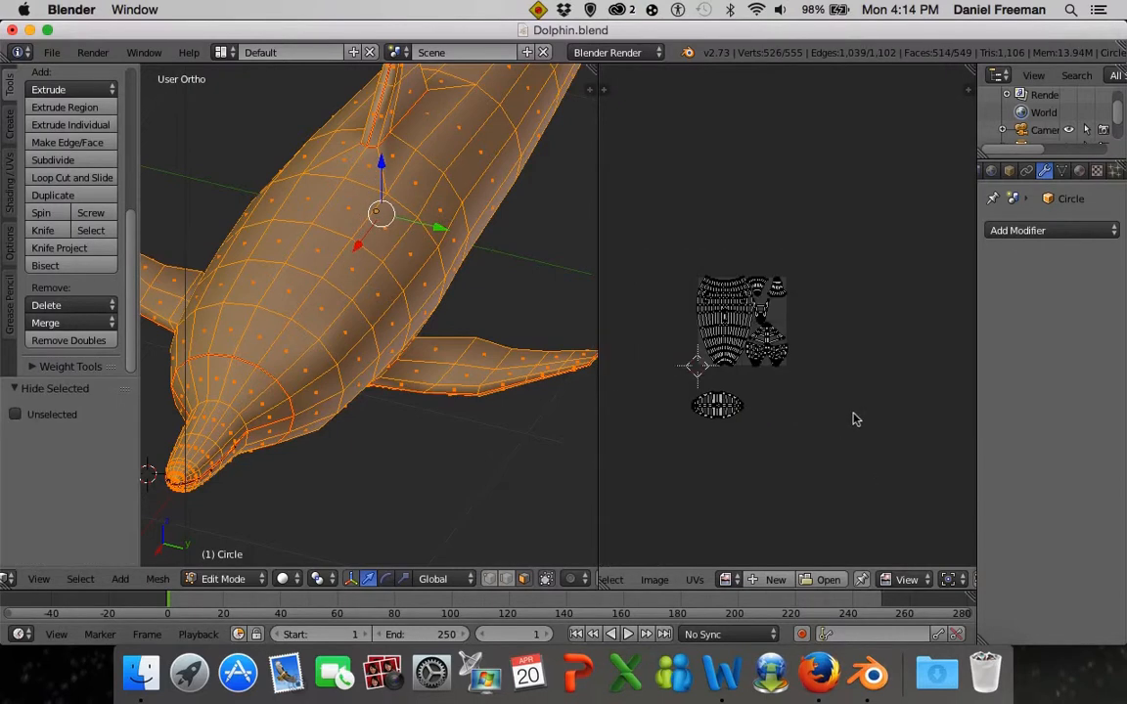
Reveal the hidden V-shaped island, scale it by 0.279, and move it inside the UV square beside the matching V-shaped island
key("alt+h")
key("g")
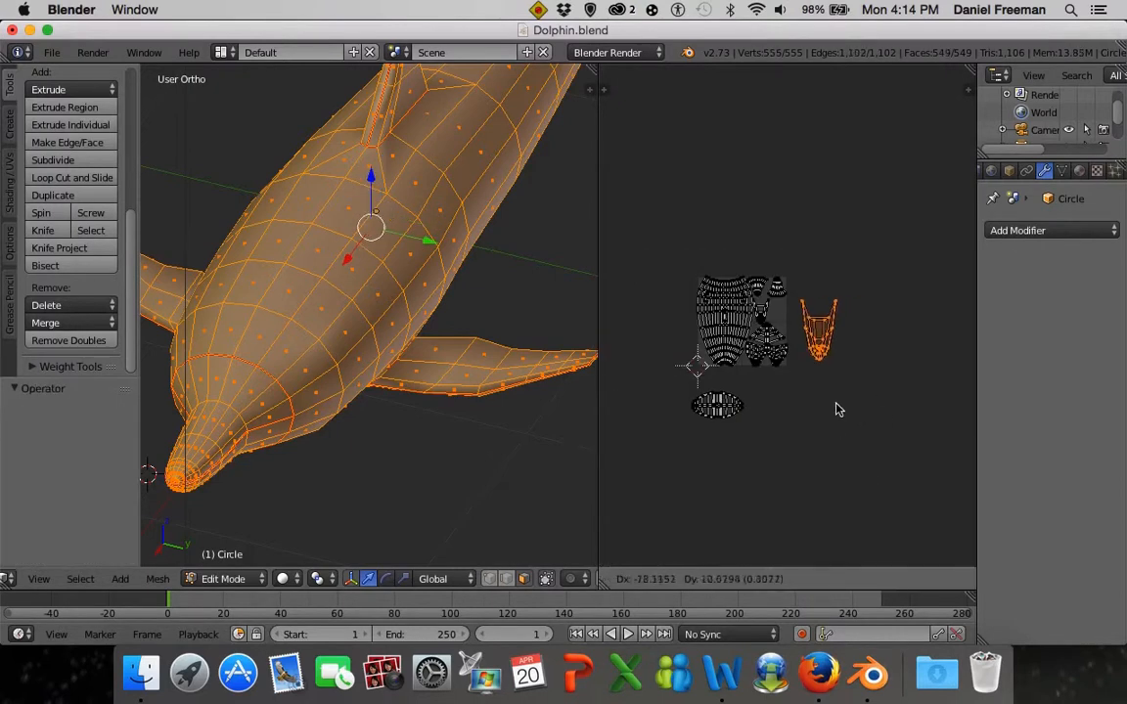
left_click(830, 402)
scroll(830, 402, "up", 4)
key("s")
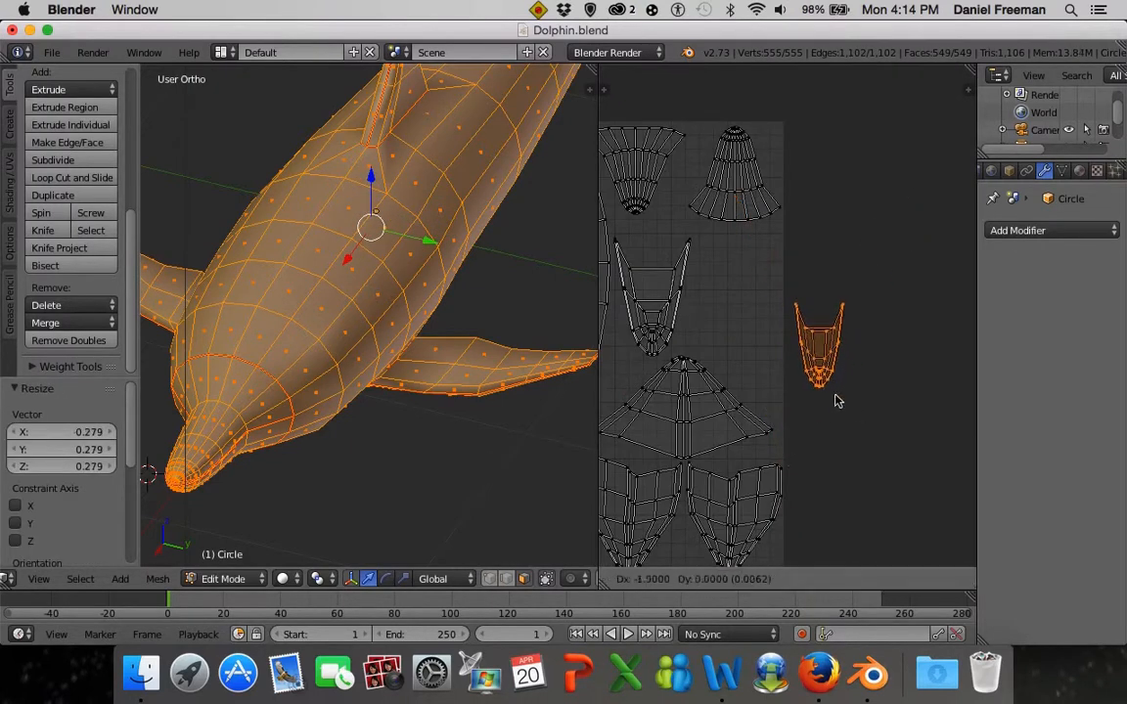
left_click(826, 402)
Scale the V-shaped island by 1.290, move it by -0.045 in X and 0.023 in Y, scale it by 1.115, and deselect it
key("s")
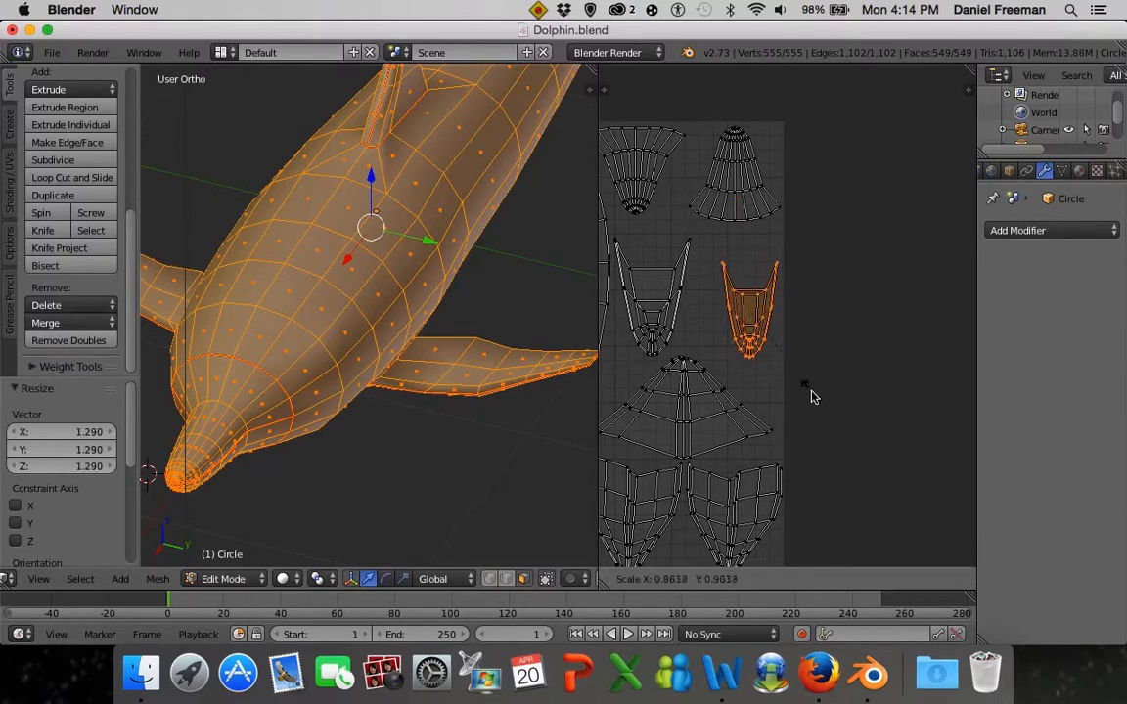
right_click(810, 393)
key("g")
left_click(819, 394)
key("s")
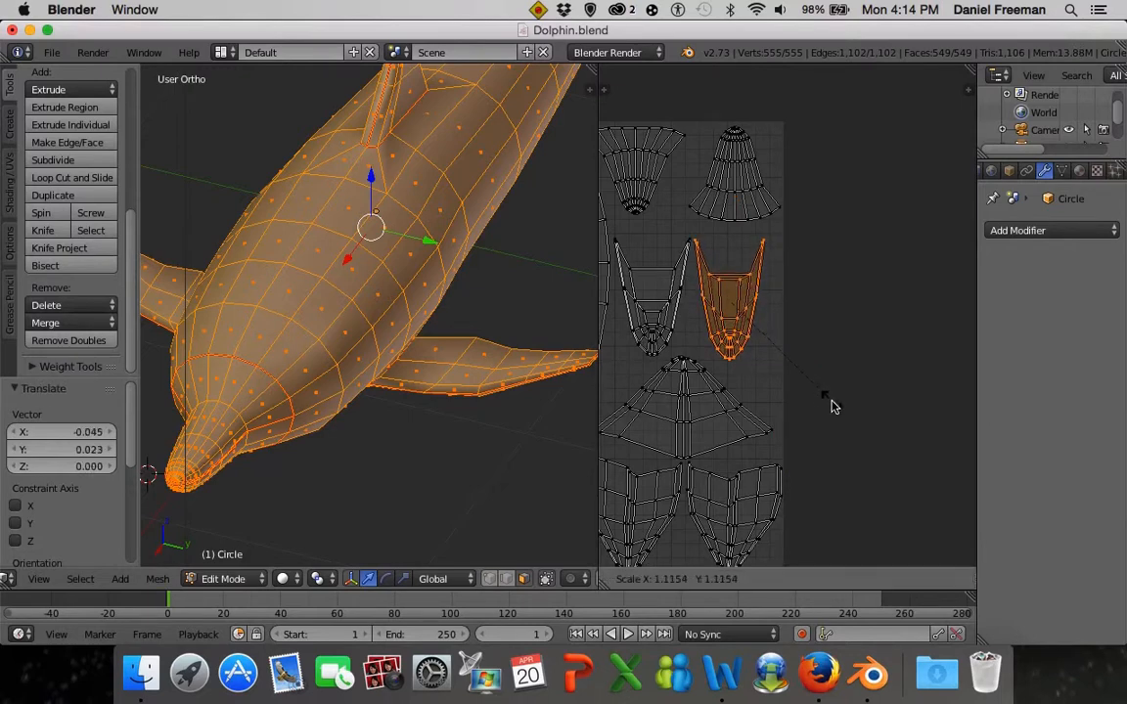
left_click(830, 404)
scroll(807, 400, "down", 3)
scroll(798, 367, "up", 2)
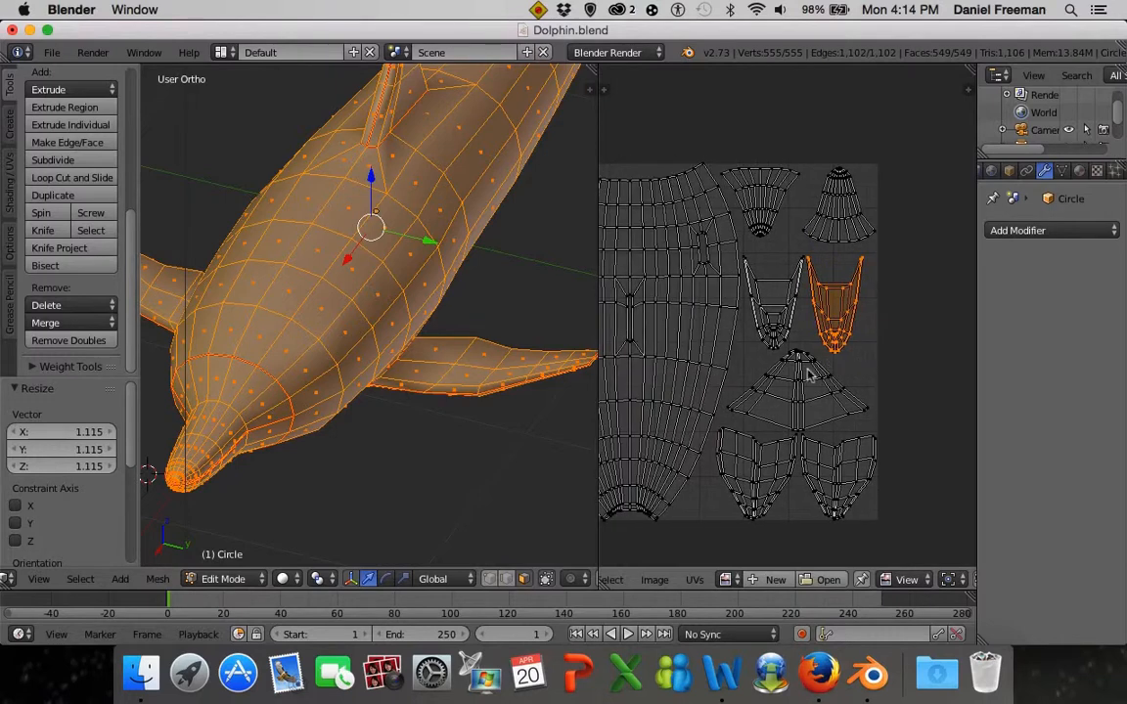
scroll(827, 363, "down", 5)
scroll(801, 327, "up", 3)
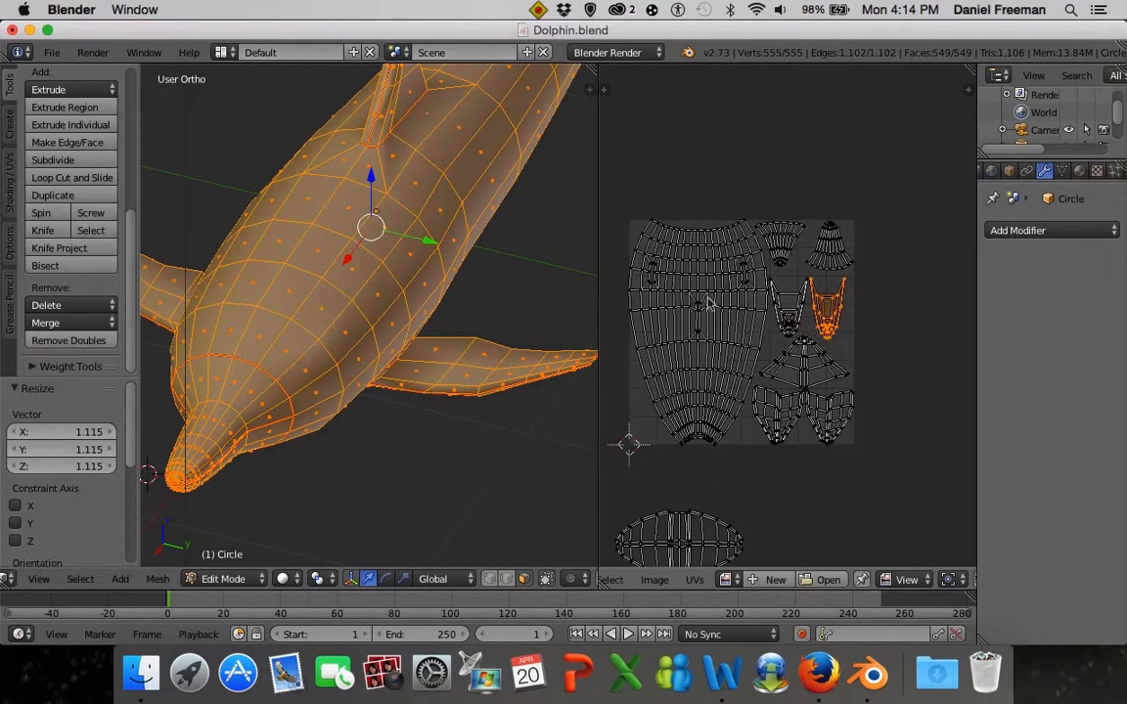
middle_click_drag(799, 449, 789, 374)
scroll(775, 391, "down", 1)
key("a")
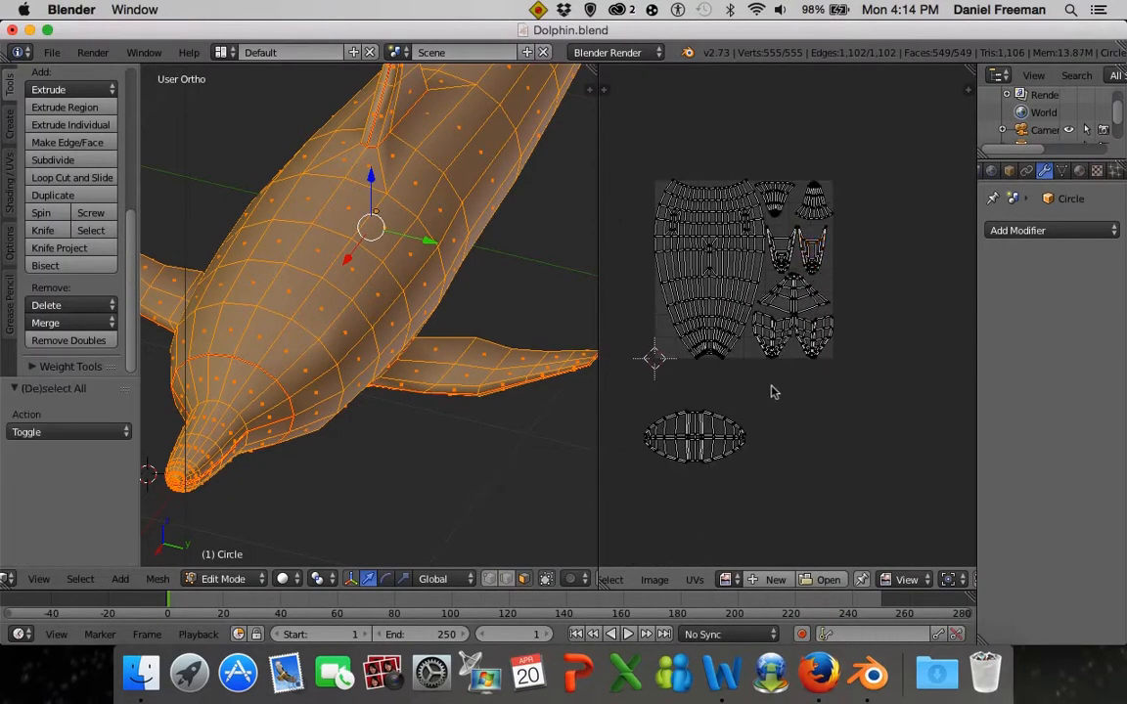
Move the V-shaped island nearest the body island out of the UV square by 0.396 in X and 0.016 in Y
scroll(771, 397, "up", 1)
scroll(709, 454, "down", 1)
scroll(697, 445, "up", 2)
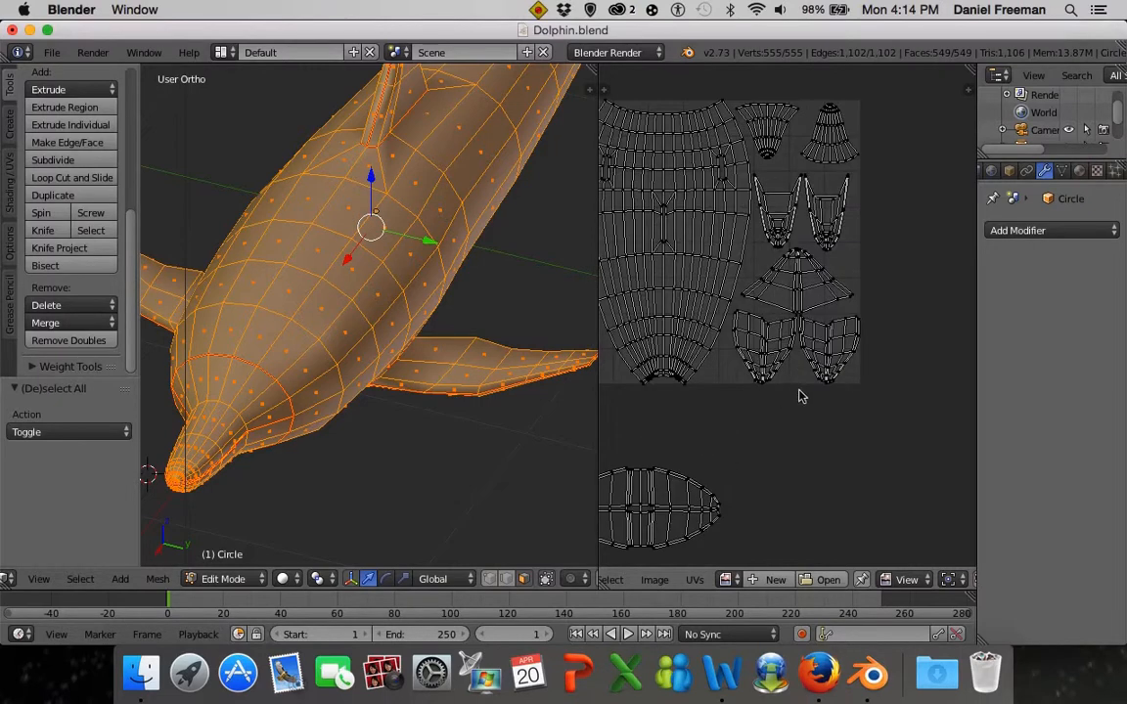
middle_click_drag(811, 388, 800, 419)
scroll(811, 306, "up", 2)
middle_click_drag(820, 247, 843, 281)
scroll(844, 274, "up", 2)
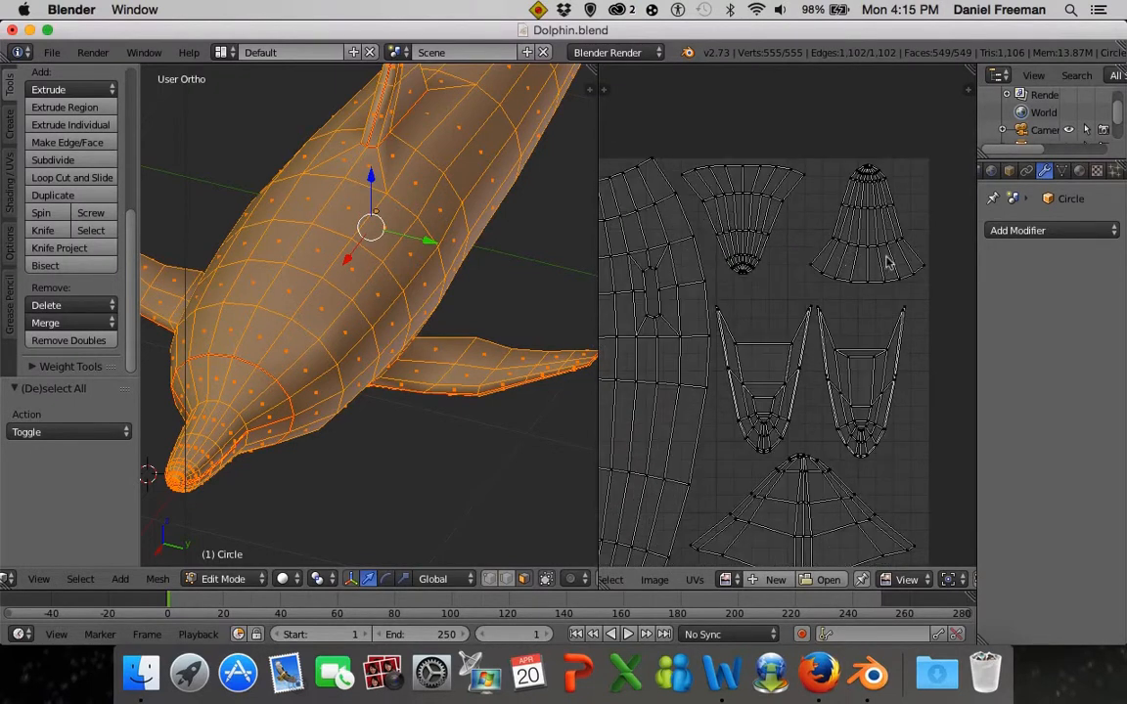
scroll(889, 262, "down", 1)
key("l")
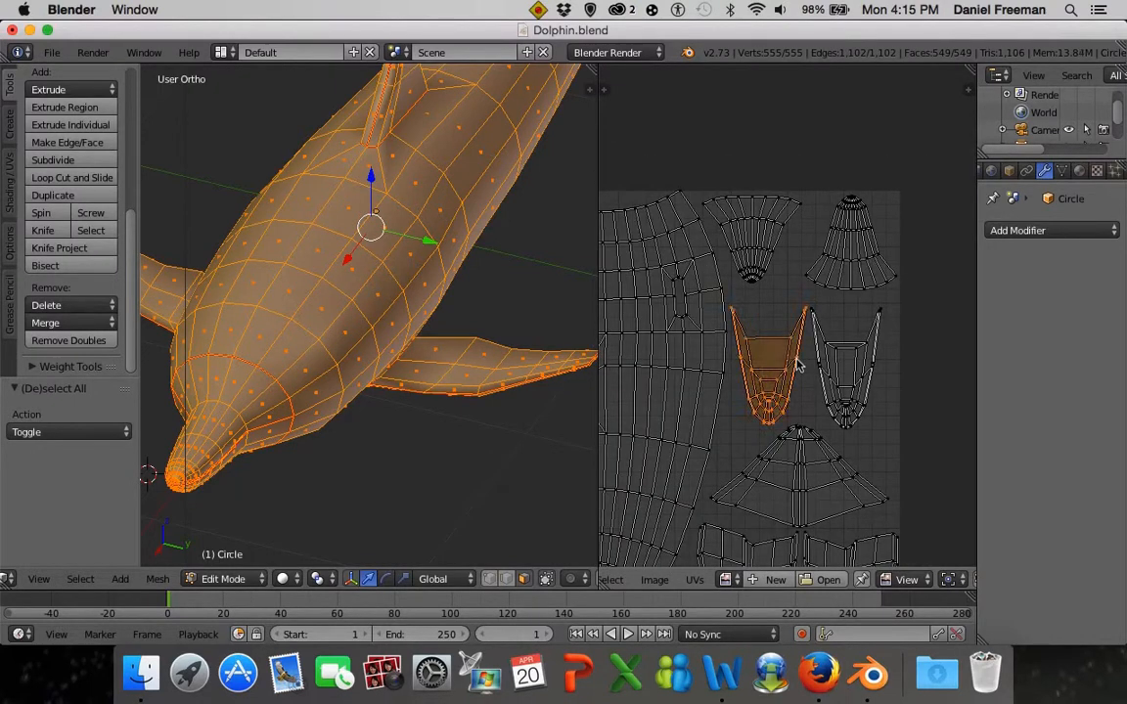
key("g")
left_click(874, 269)
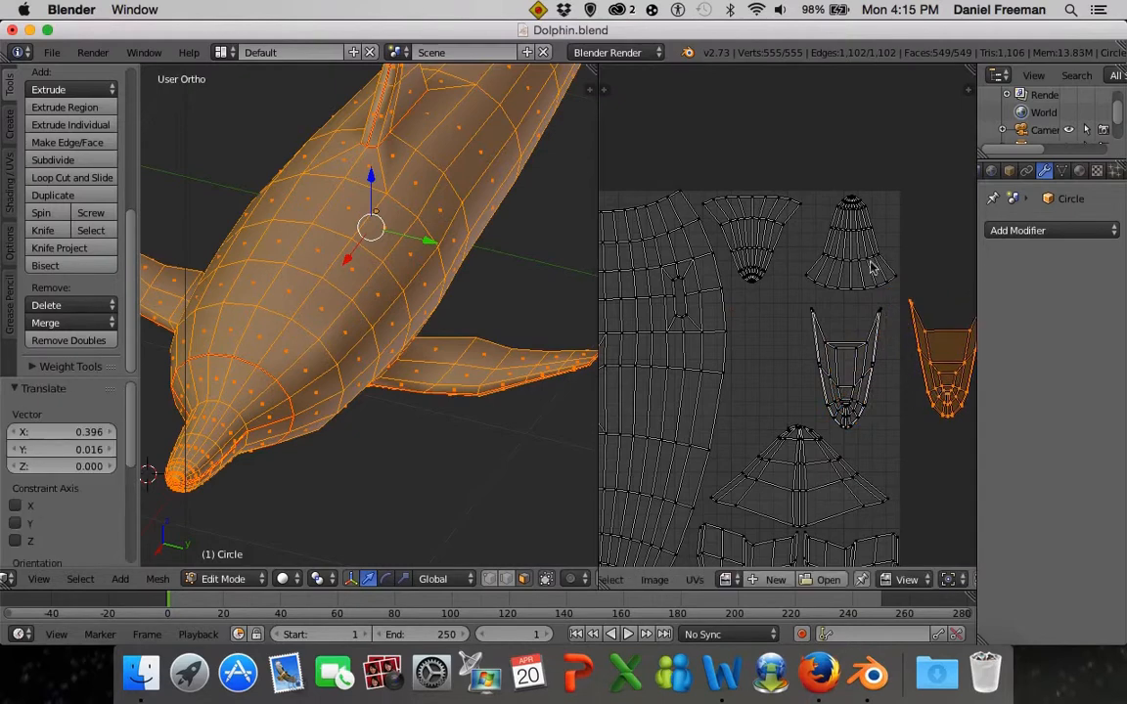
Move the bell-shaped island by -0.172 in X and -0.238 in Y into the gap next to the body island
key("l")
key("g")
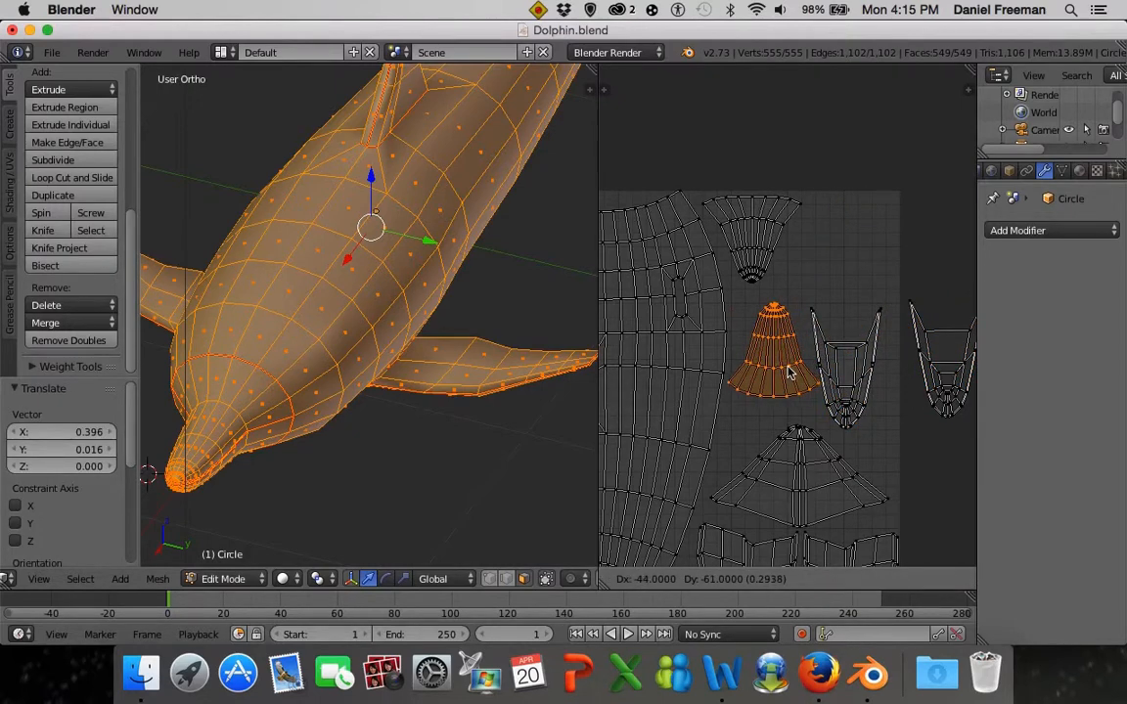
left_click(790, 372)
Nudge the inverted fan-shaped island by -0.012 in X and -0.008 in Y closer to the body island, and deselect it
key("l")
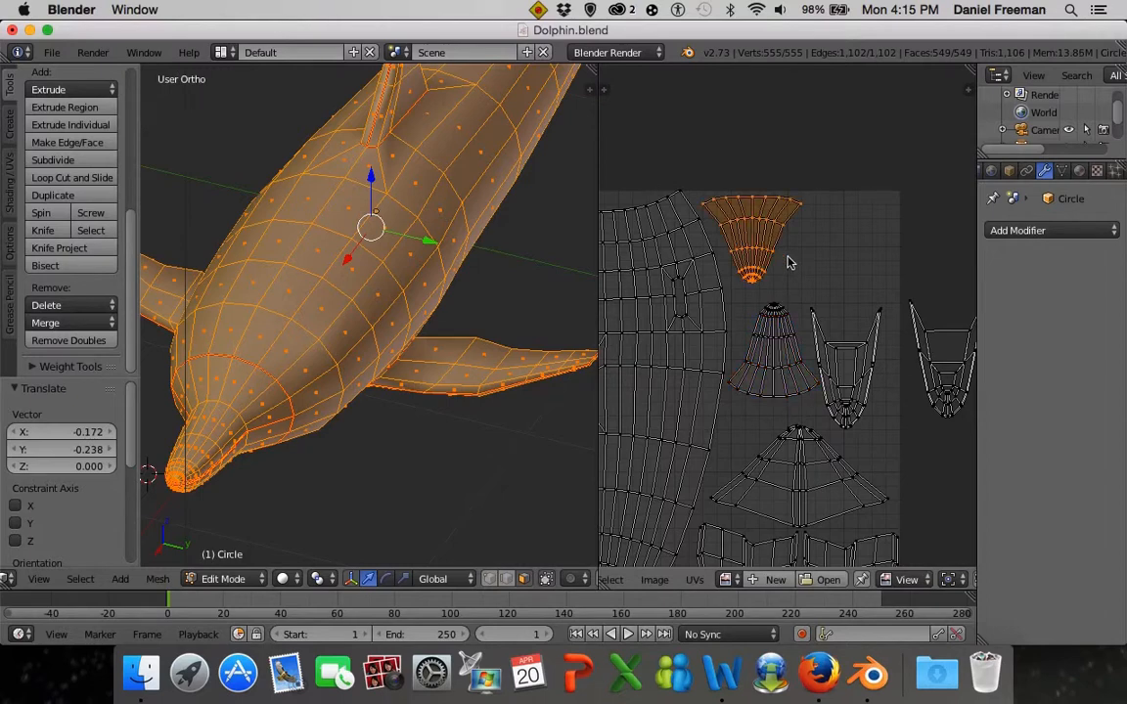
key("shift+Home")
scroll(837, 248, "down", 4)
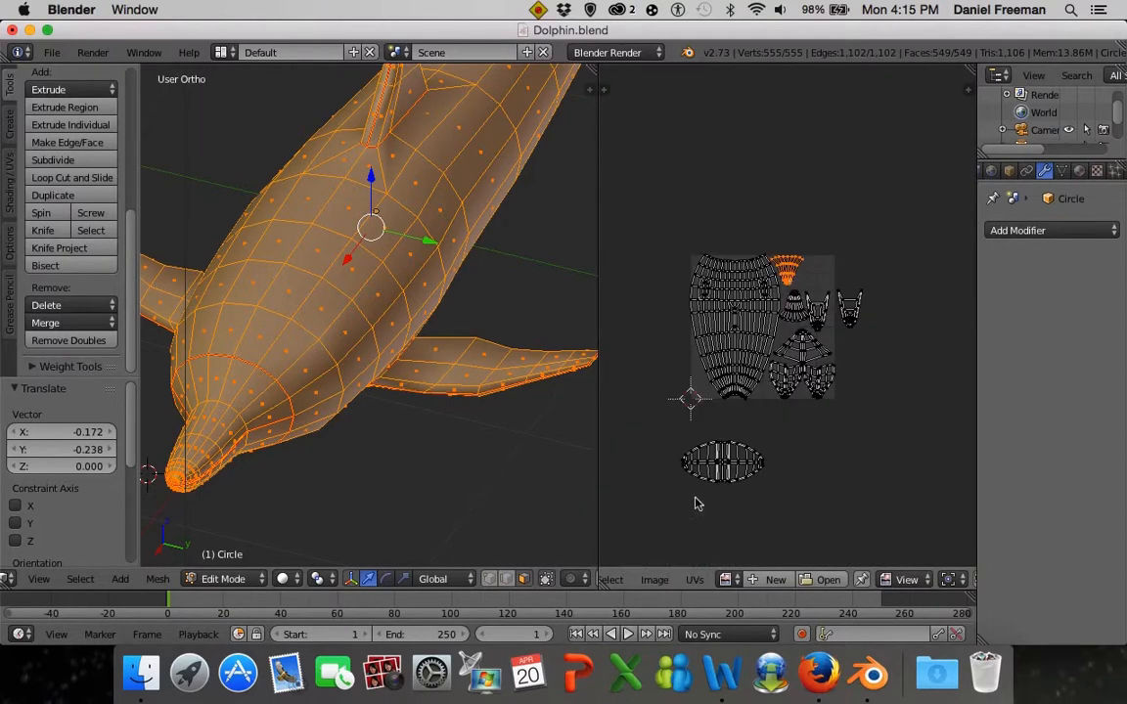
scroll(779, 432, "up", 2)
key("g")
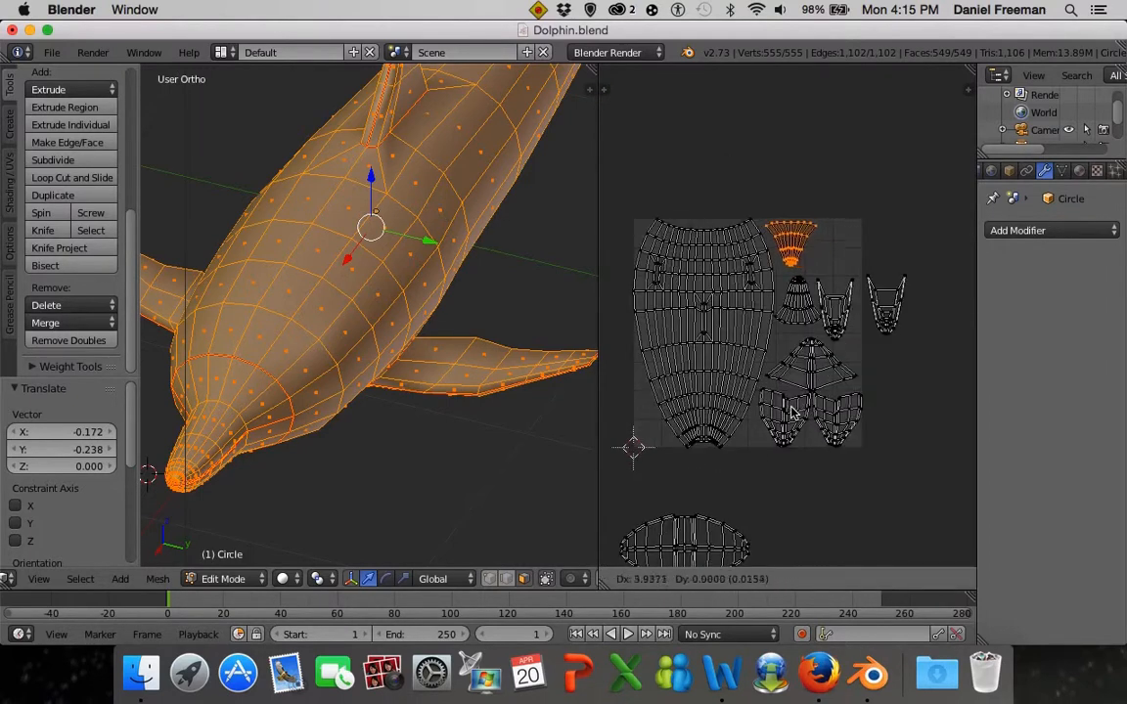
left_click(785, 413)
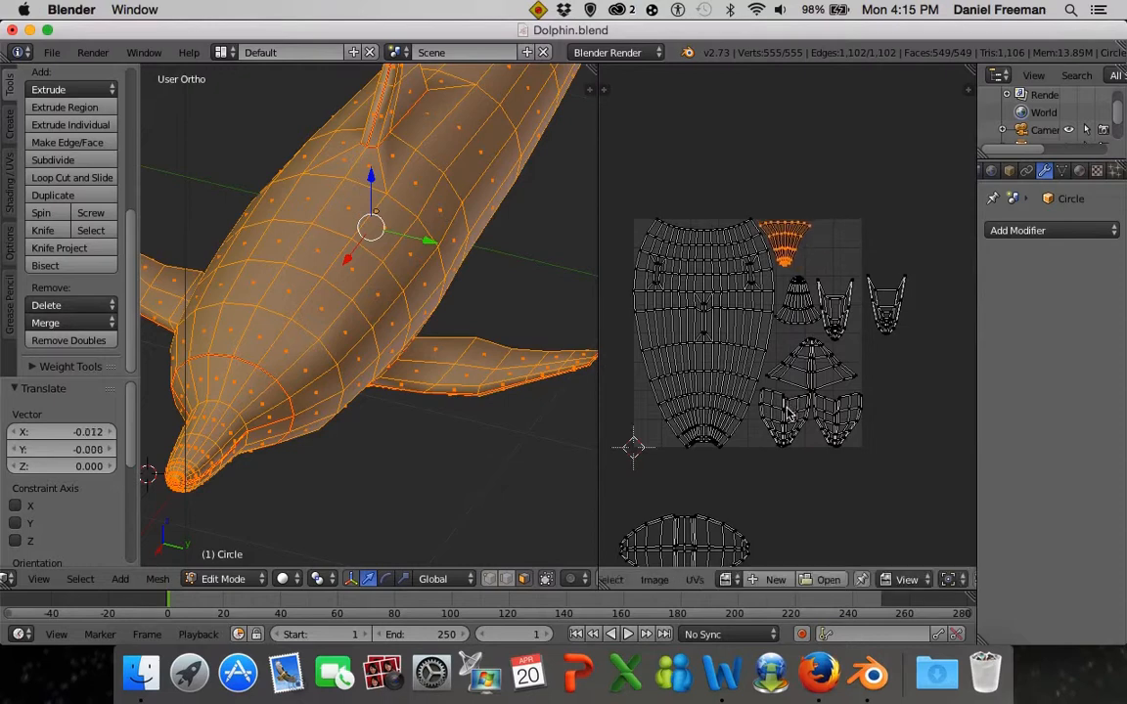
scroll(788, 413, "up", 3)
middle_click_drag(885, 376, 787, 402)
key("a")
Move the V-shaped island inside the UV square up beside the inverted fan-shaped island and deselect it
key("l")
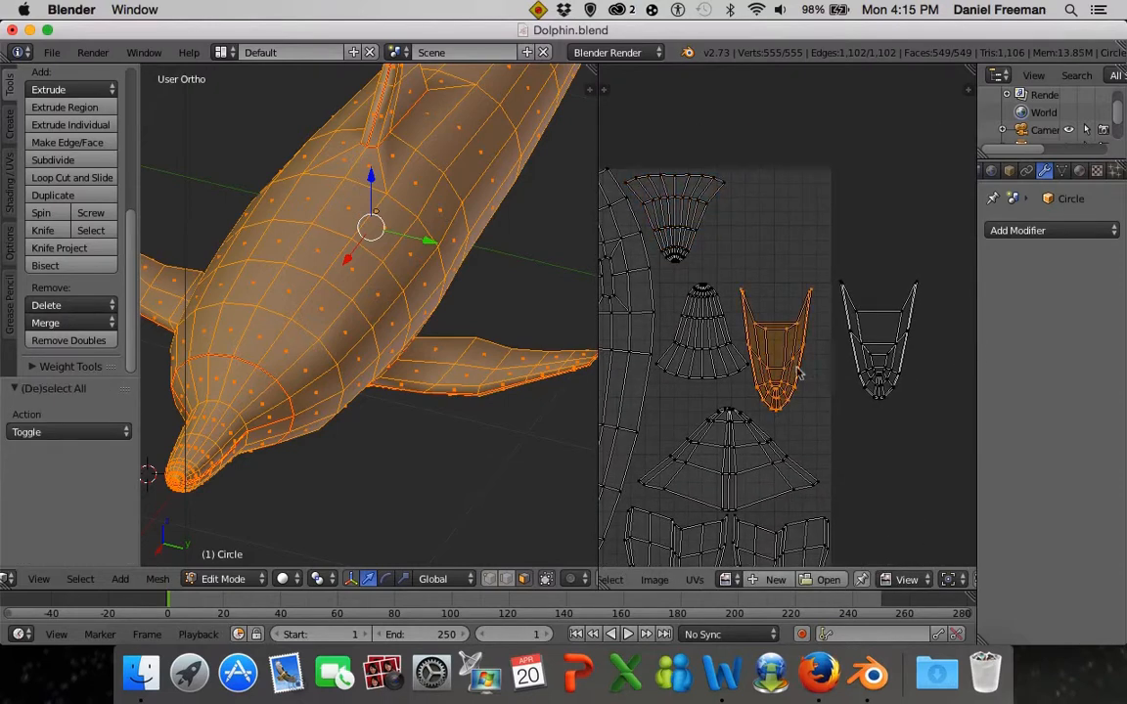
key("g")
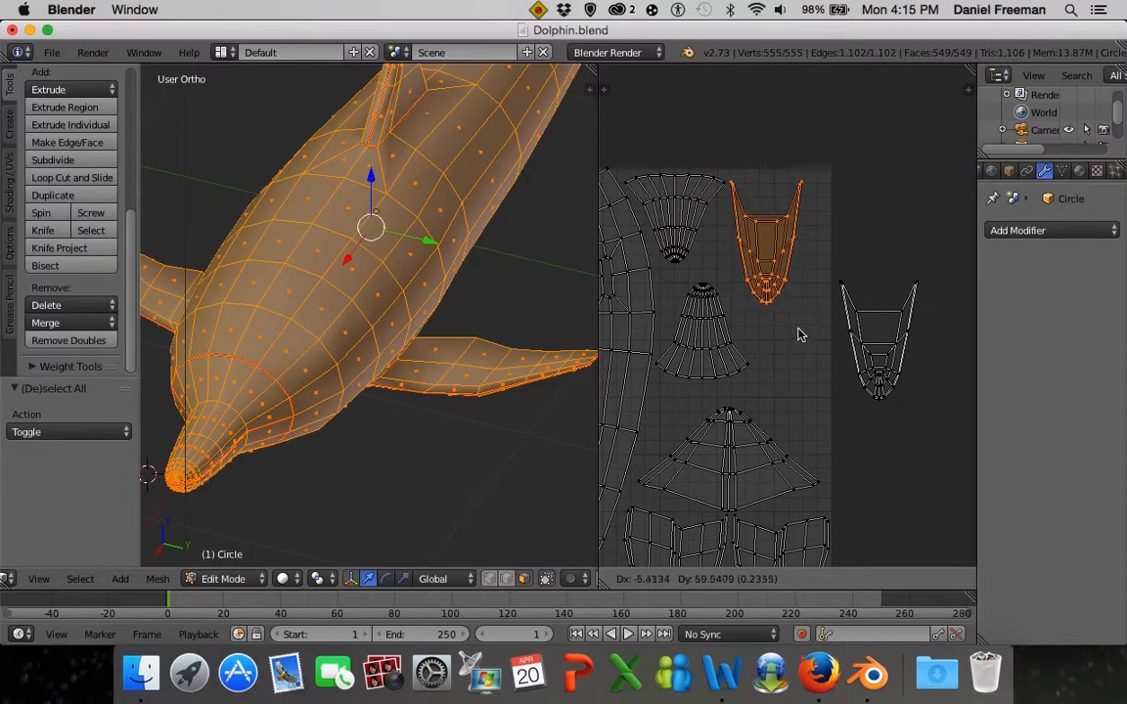
left_click(799, 331)
key("a")
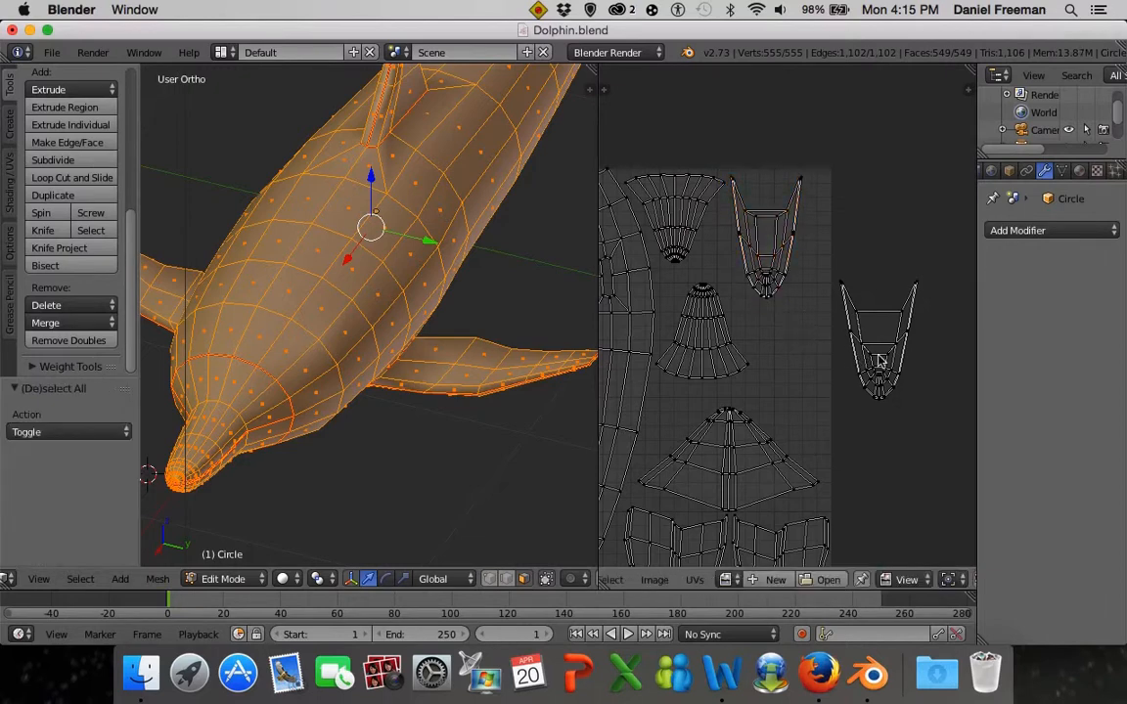
Rotate that V-shaped island 180°, scale it by 0.756, place it tight against the inverted fan-shaped island, and deselect it
key("l")
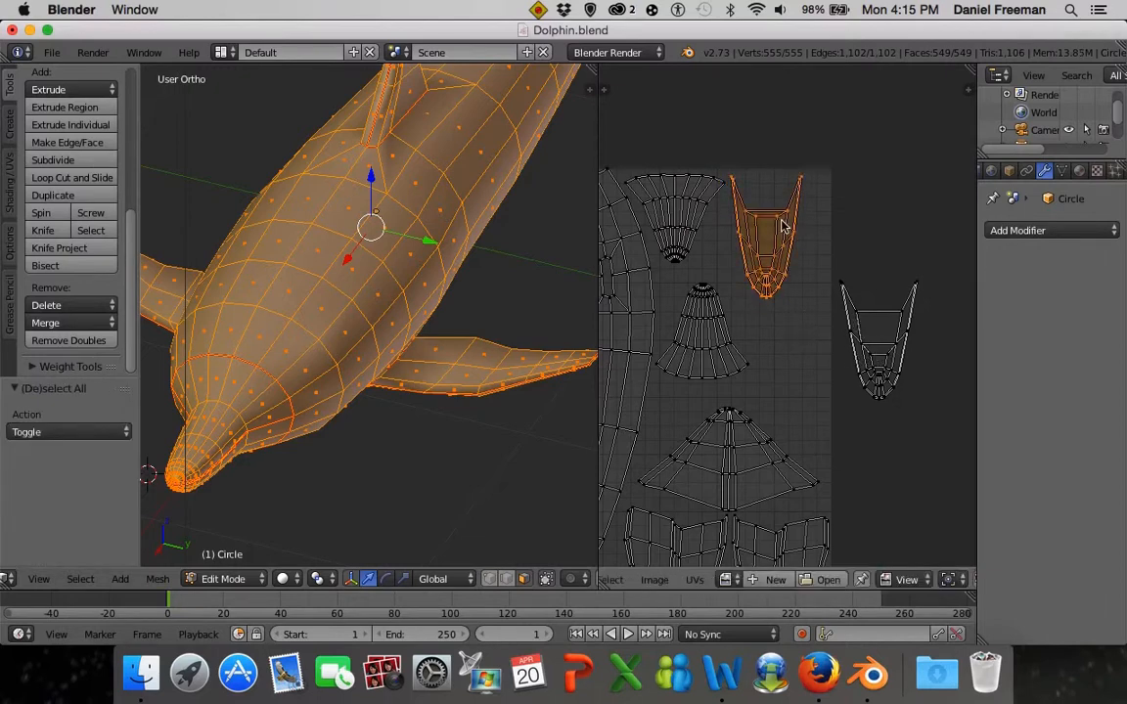
scroll(782, 227, "down", 3)
scroll(783, 260, "up", 3)
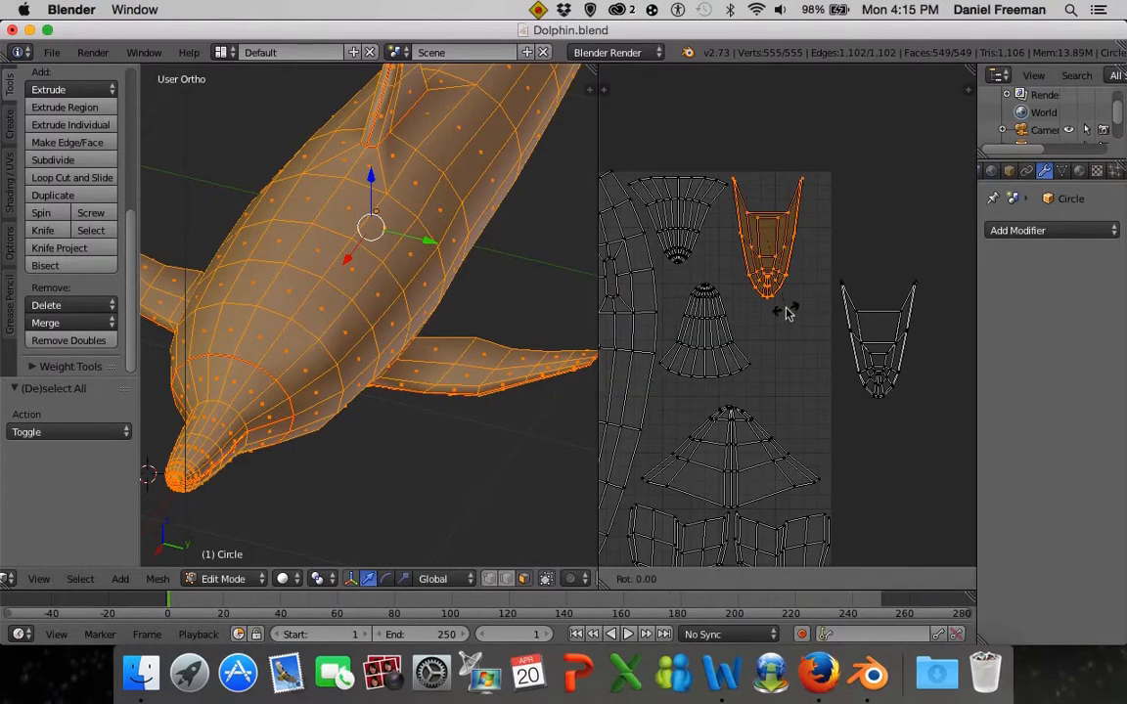
type("r180")
key("Return")
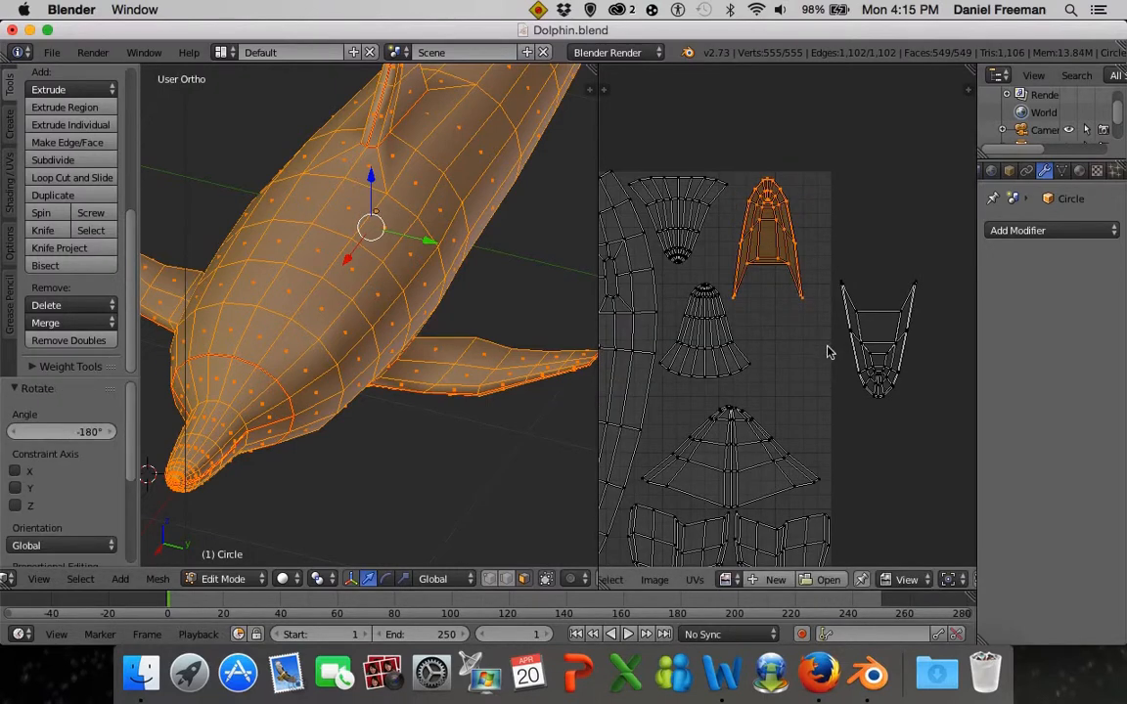
key("s")
left_click(810, 339)
key("g")
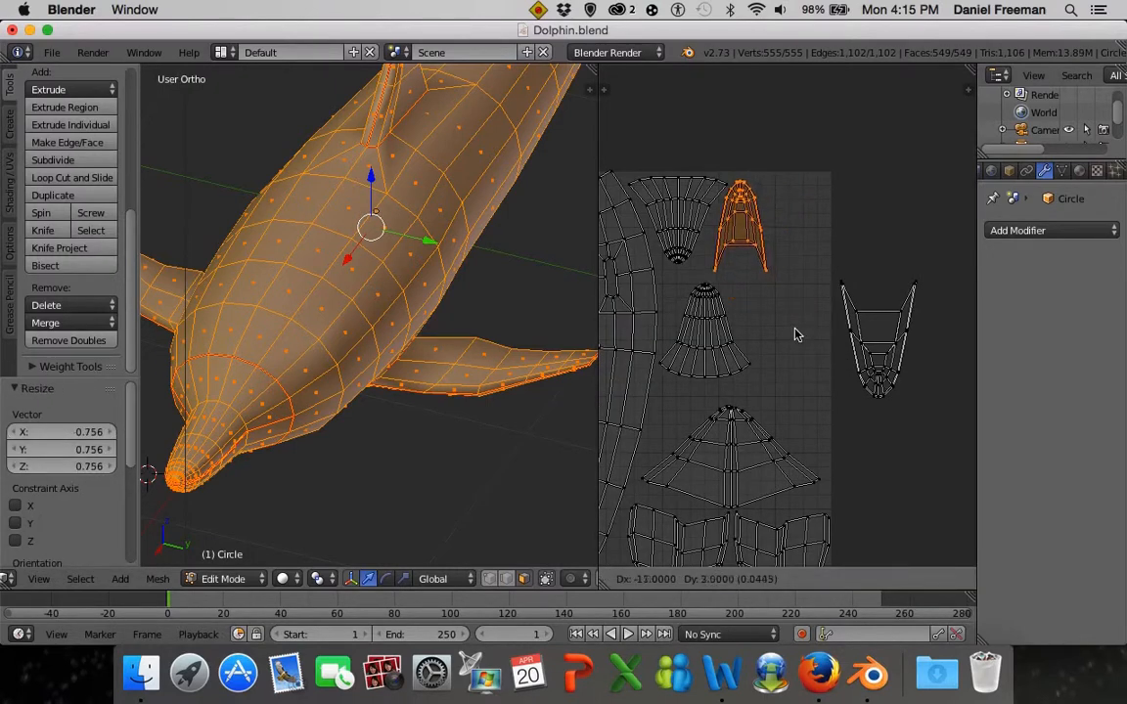
left_click(798, 335)
key("a")
Rotate the V-shaped island outside the UV square 180°, move it to the square's free upper corner, and scale it by 0.804
key("l")
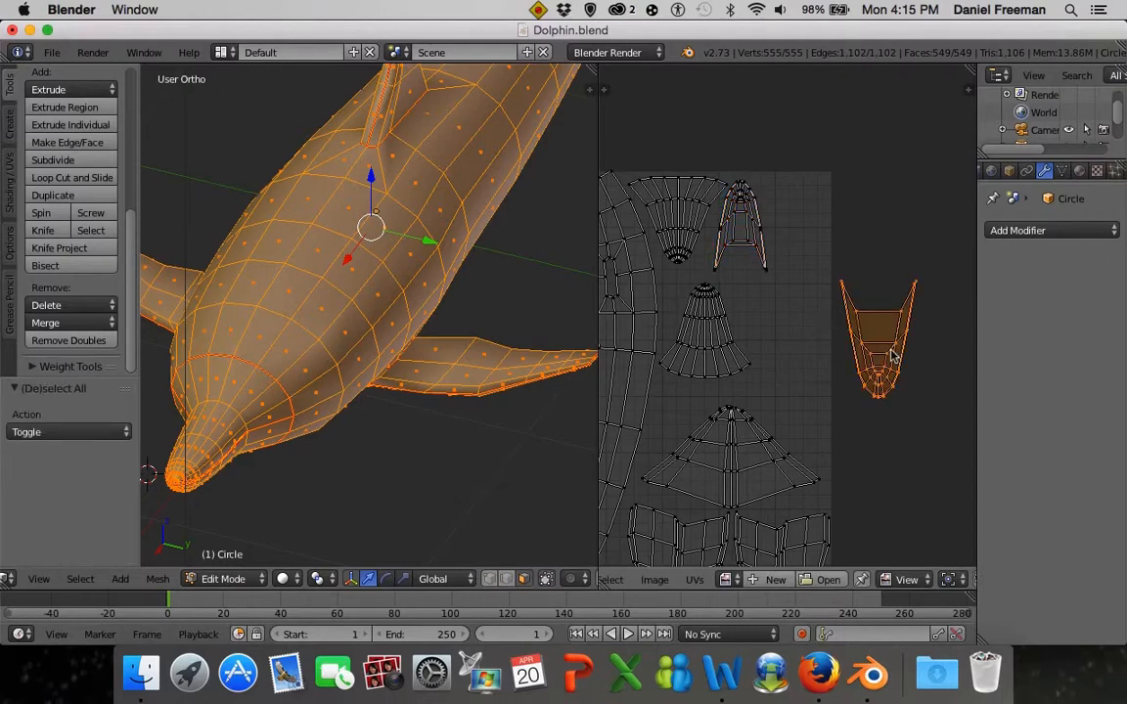
key("r")
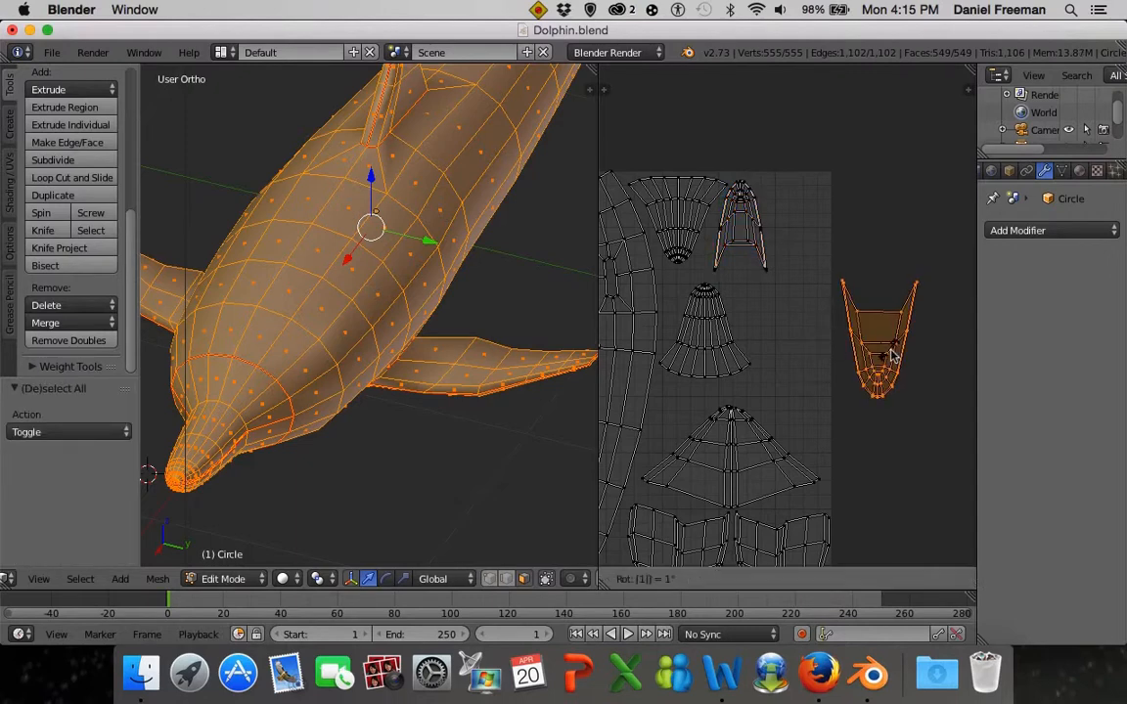
left_click(890, 355)
key("g")
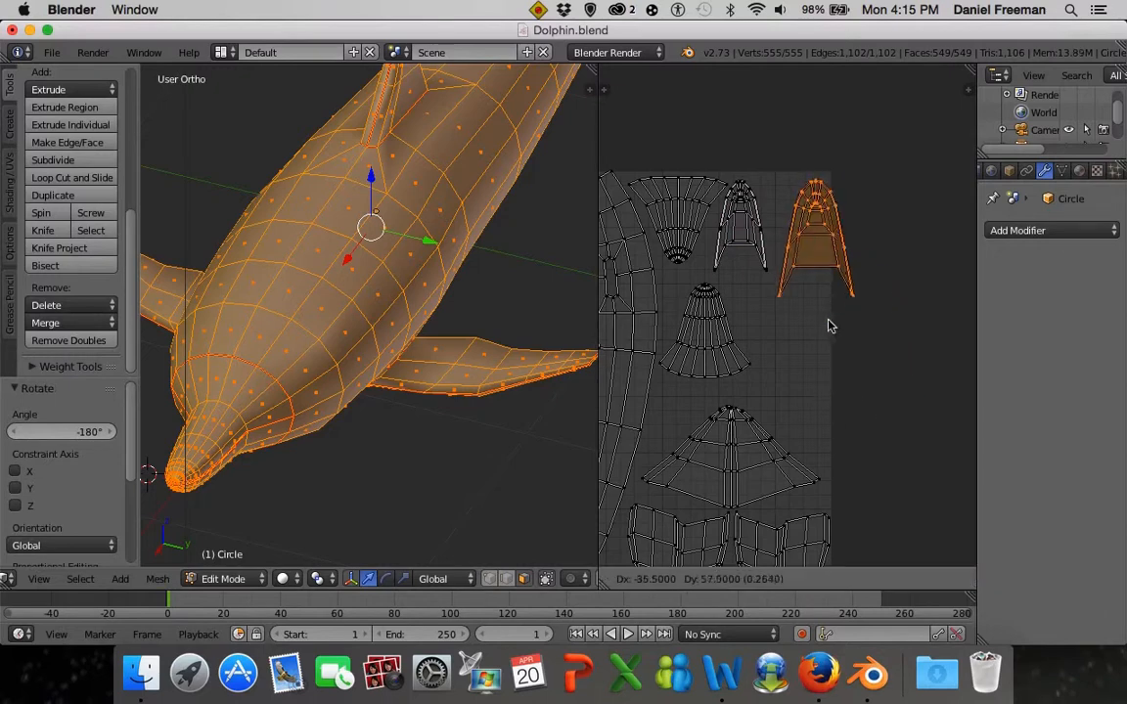
left_click(830, 322)
key("s")
left_click(864, 344)
Nudge the corner A-shaped island by -0.013 in X, shrink it slightly, shift it by 0.003 in X and 0.014 in Y, and deselect it
scroll(864, 345, "up", 1)
scroll(885, 321, "up", 2)
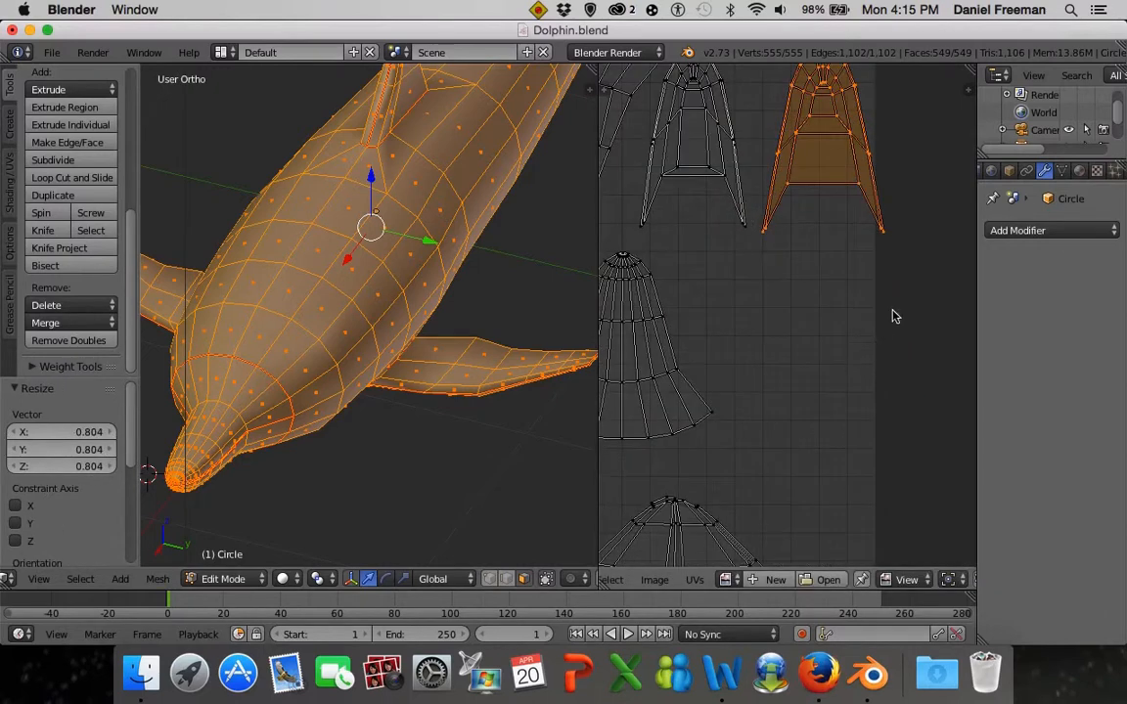
key("g")
left_click(880, 313)
scroll(881, 314, "up", 2)
middle_click_drag(867, 349, 855, 460)
scroll(866, 448, "down", 4)
key("s")
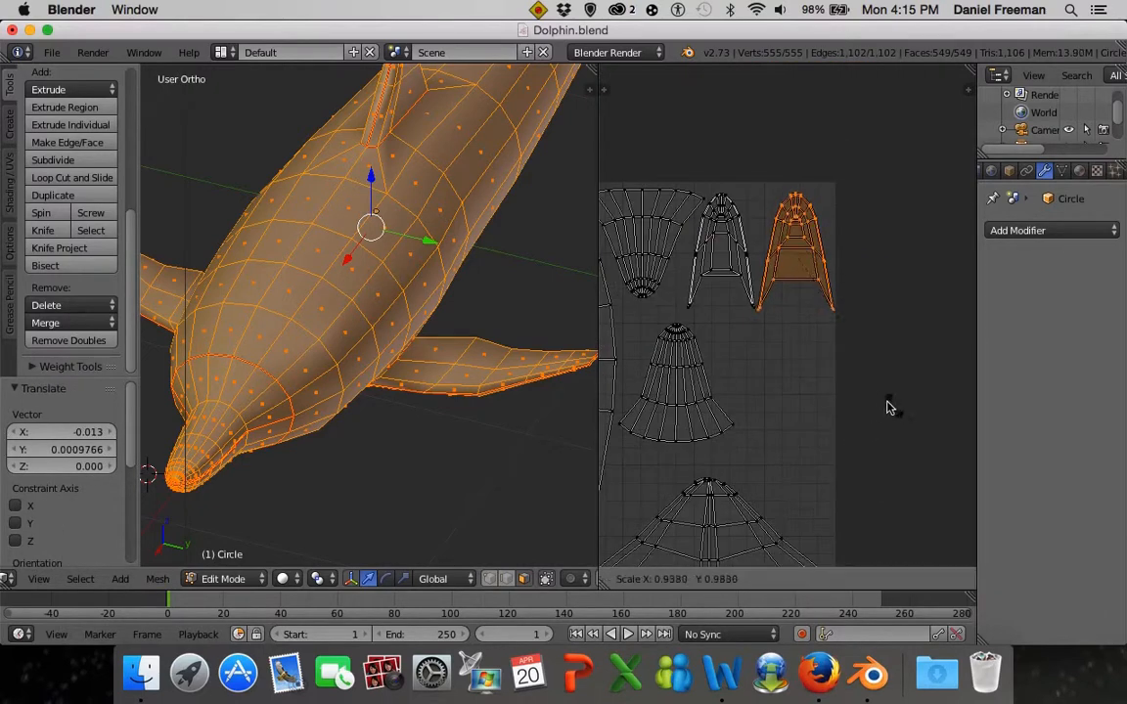
left_click(880, 395)
key("g")
right_click(884, 396)
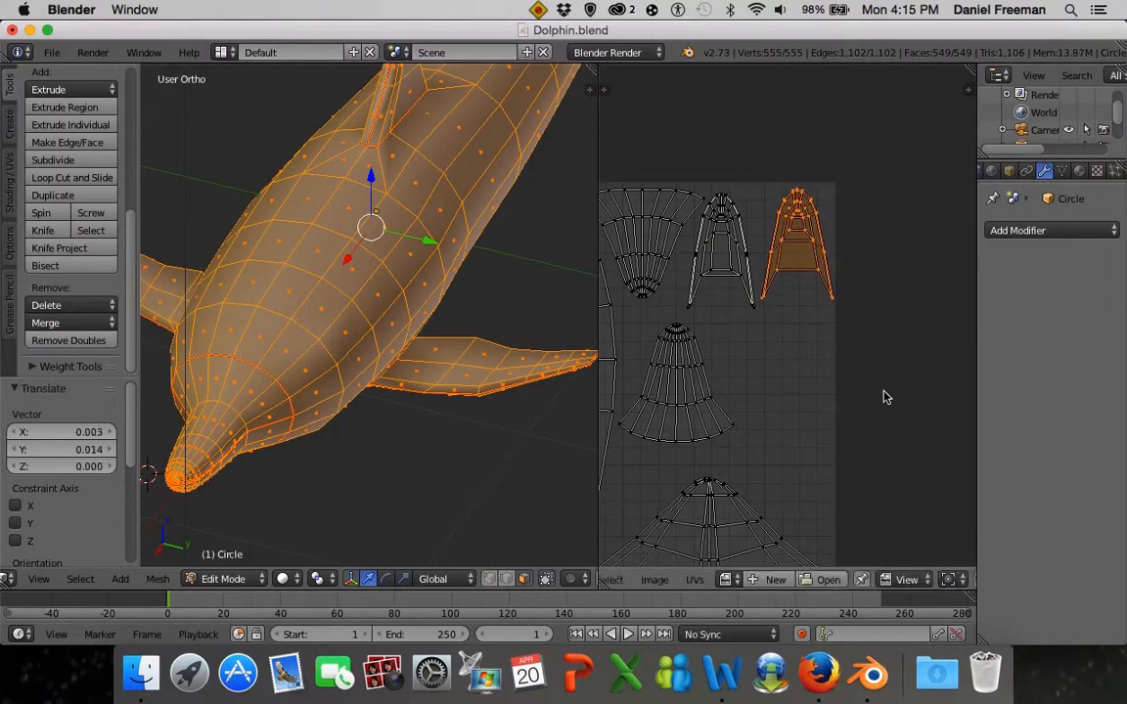
key("s")
left_click(888, 400)
key("a")
Move the A-shaped island beside the inverted fan by 0.005 in X and 0.014 in Y, rescale it slightly, and deselect it
right_click(740, 274)
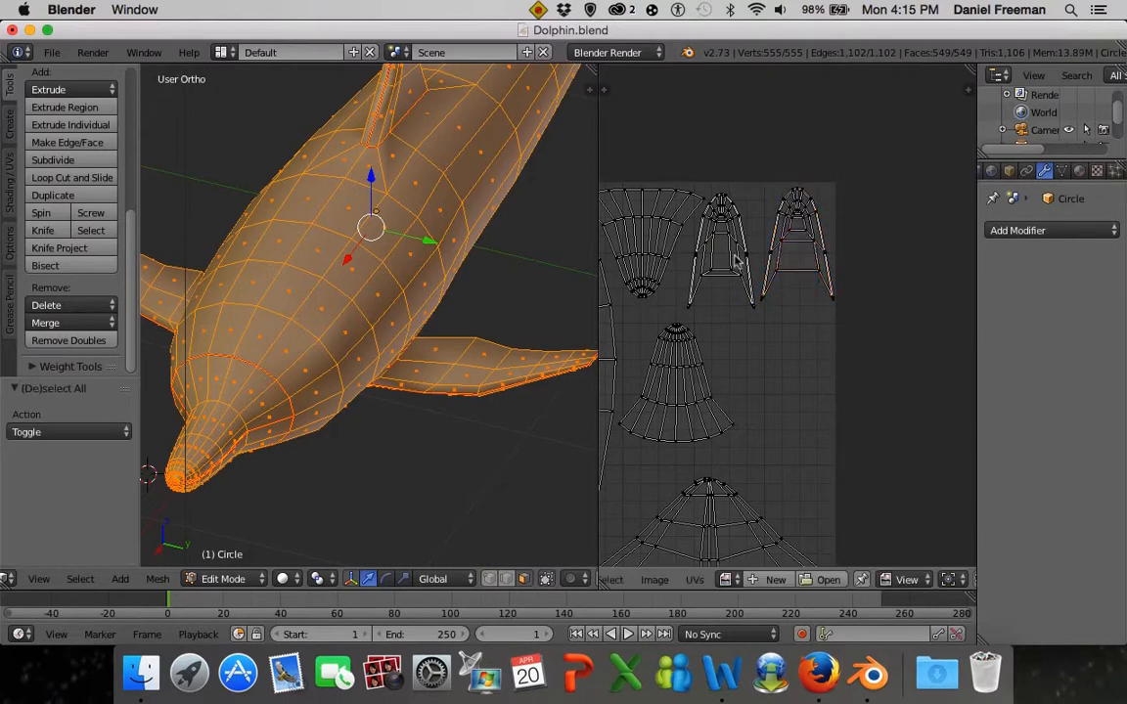
key("g")
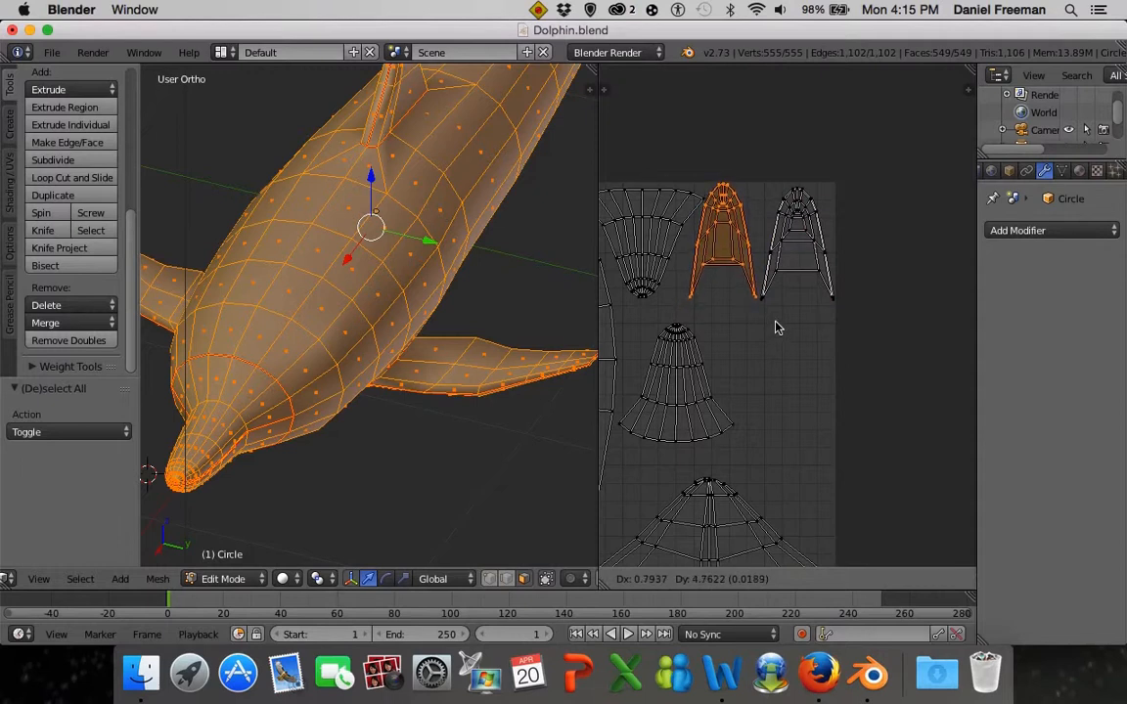
left_click(780, 332)
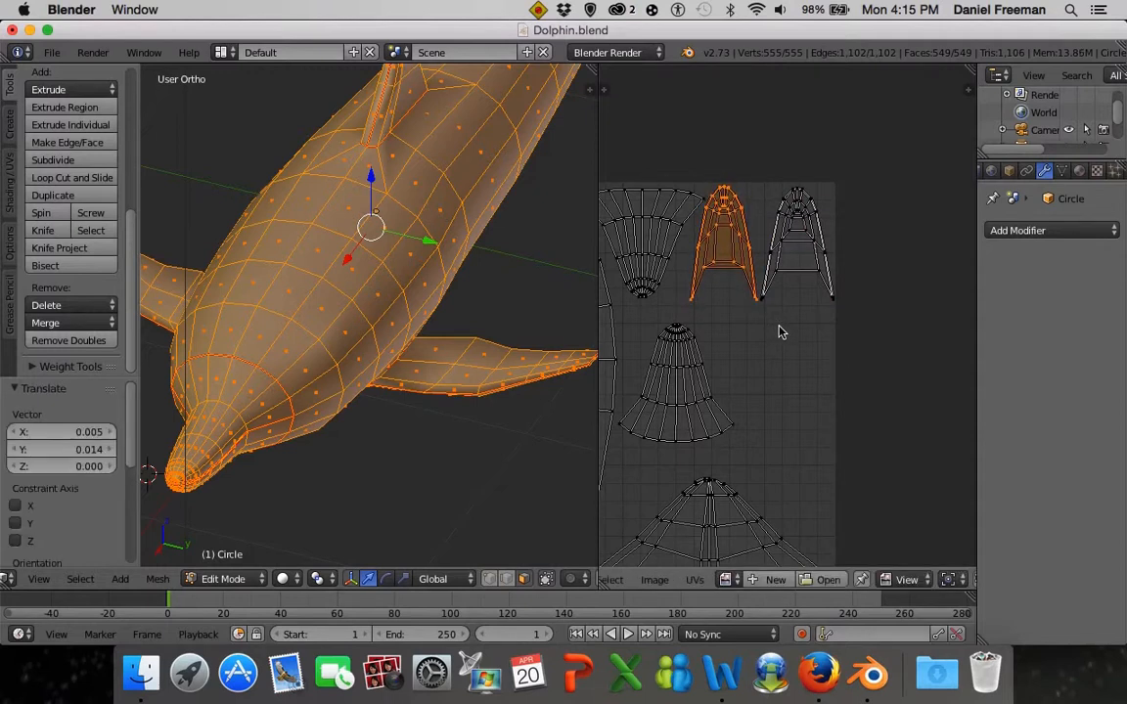
key("s")
left_click(779, 330)
key("a")
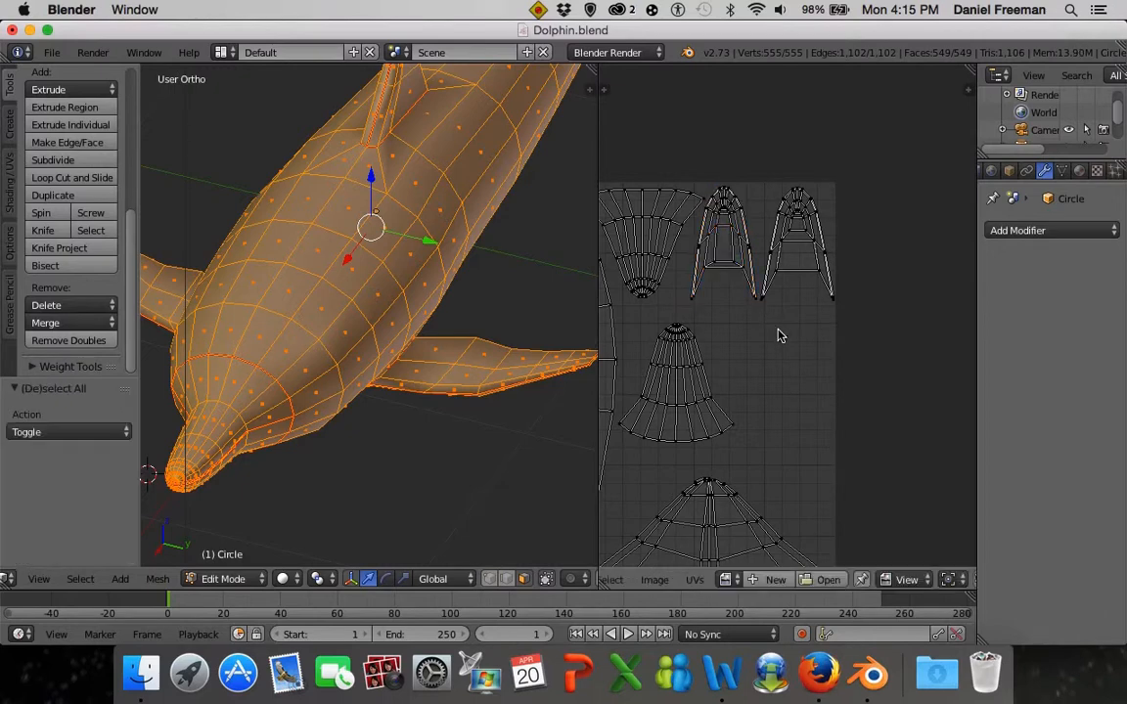
scroll(775, 328, "up", 2)
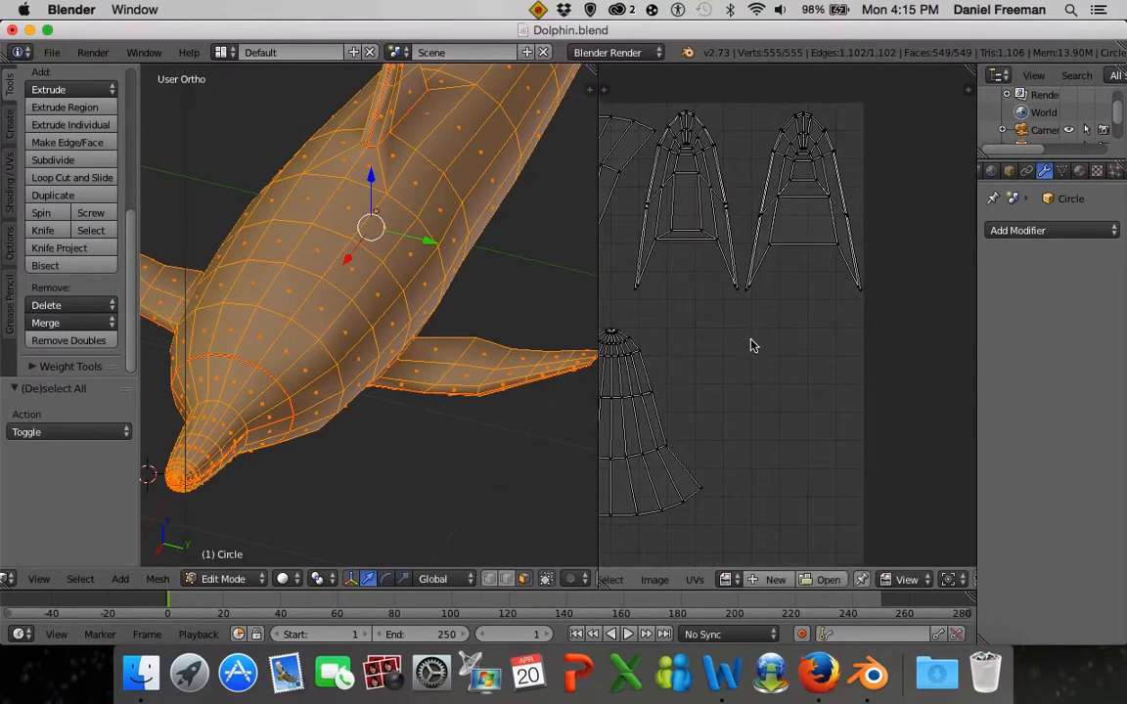
scroll(751, 287, "down", 4)
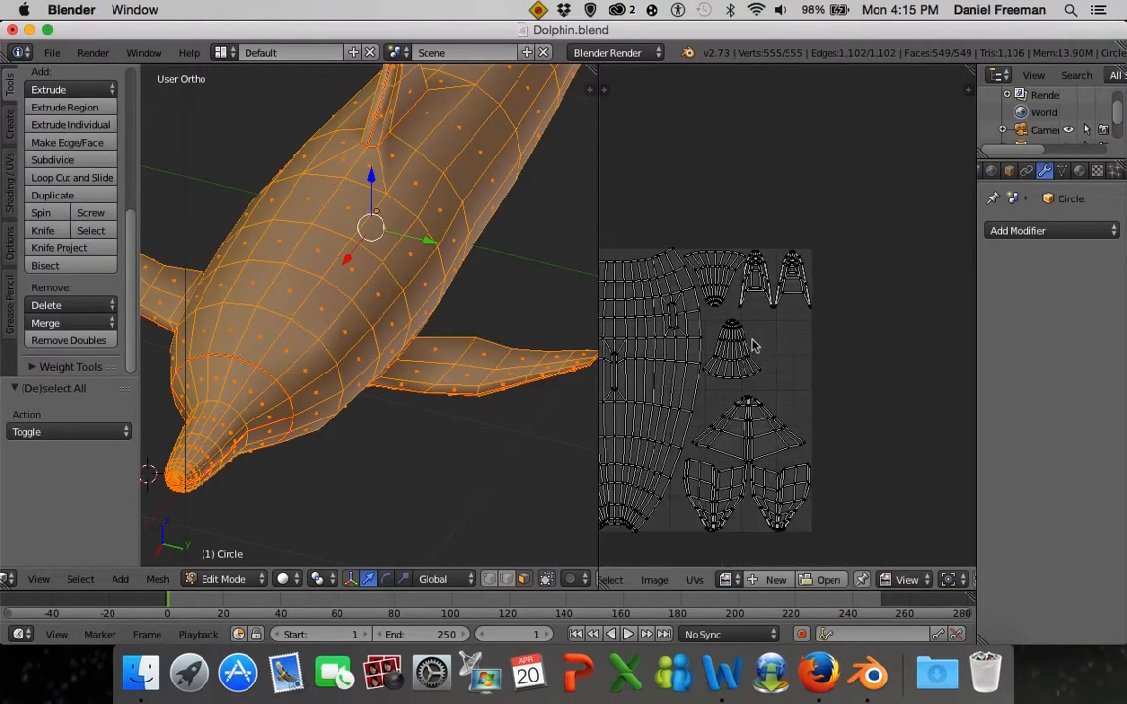
Move the shield-shaped island from the UV square's lower corner to below the A-shaped islands, by 0.016 in X and 0.477 in Y
scroll(824, 400, "down", 2)
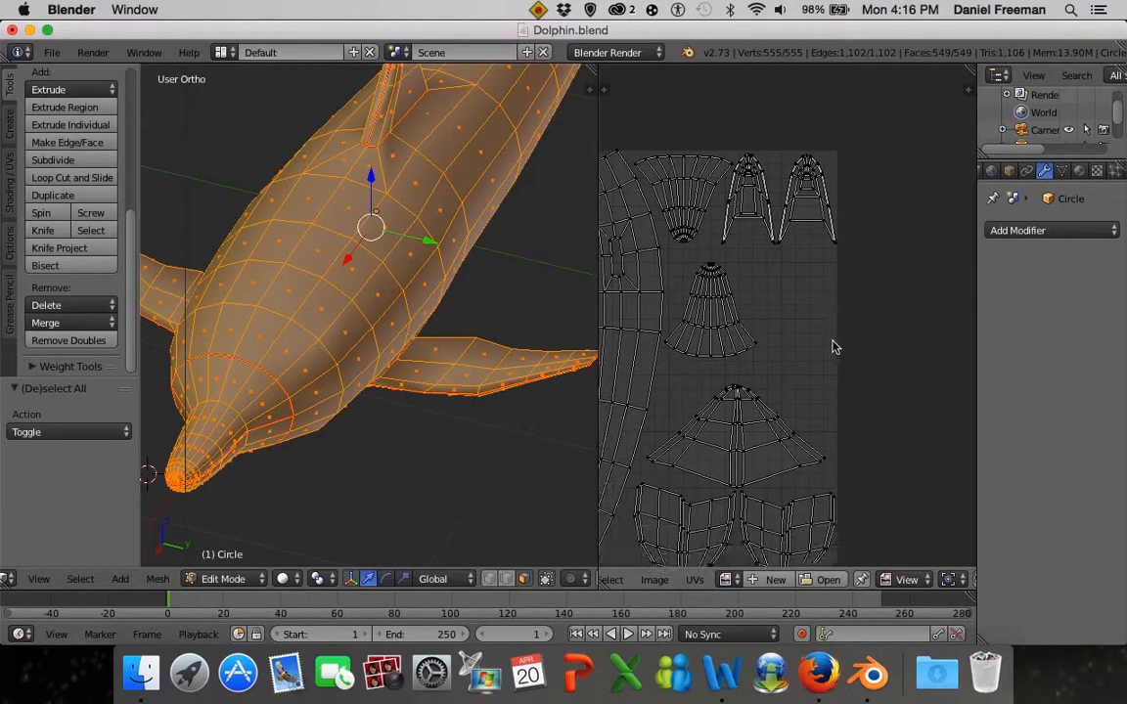
scroll(800, 480, "down", 1)
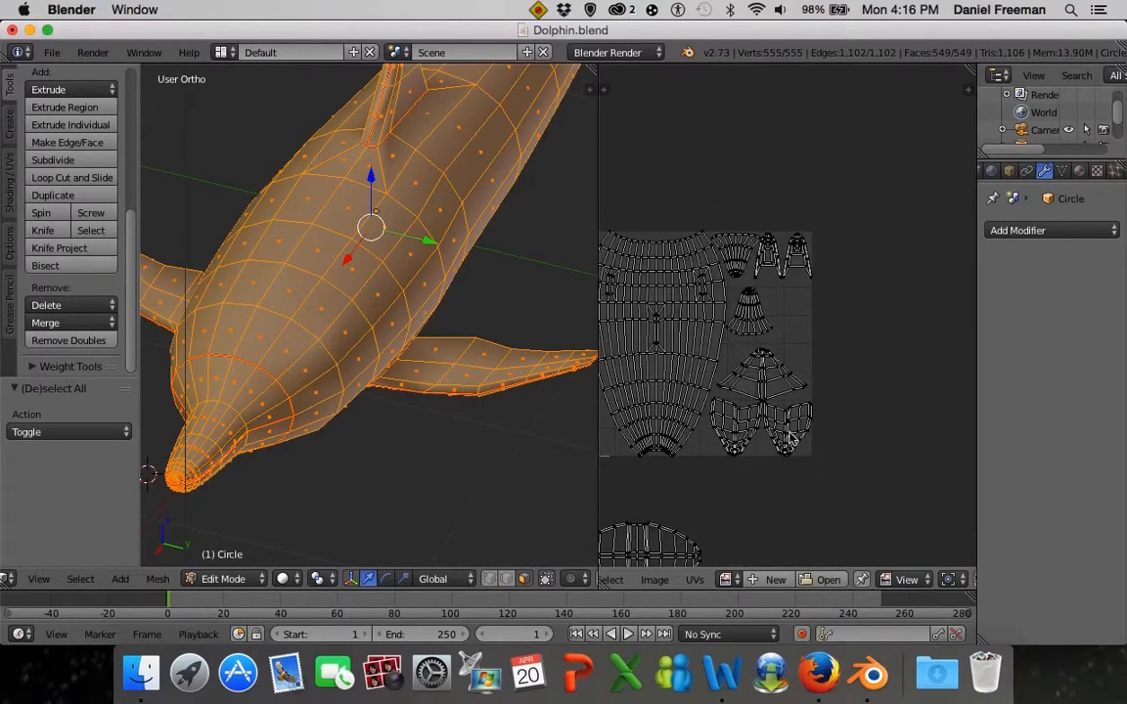
key("l")
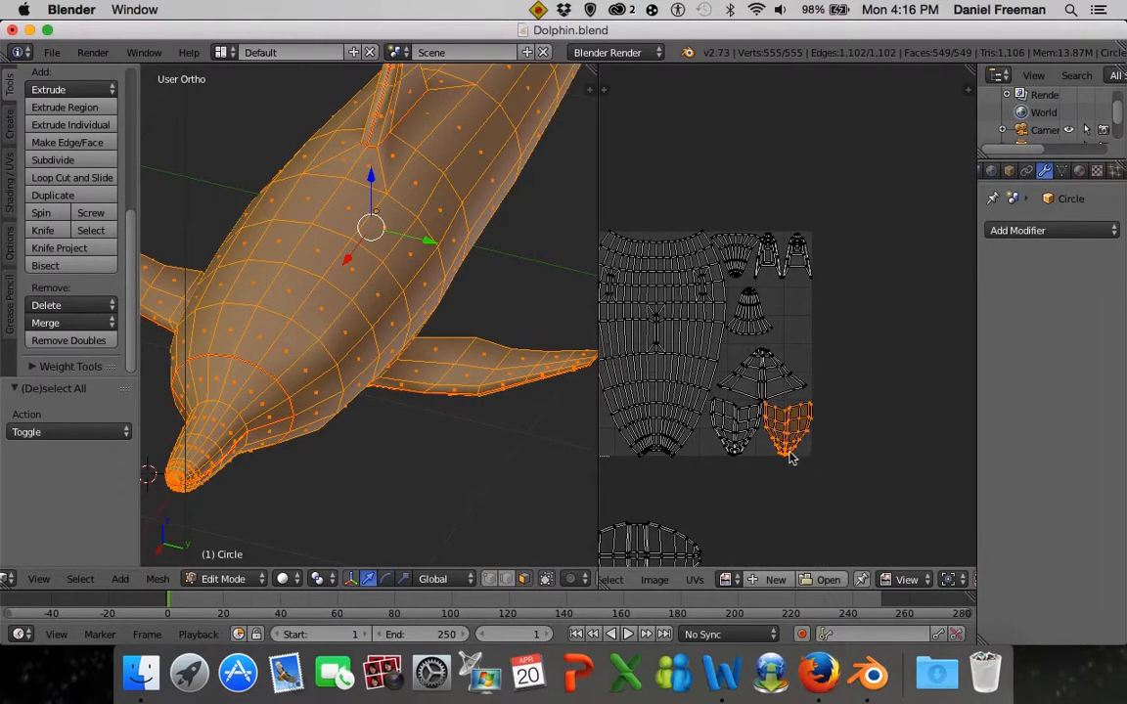
key("g")
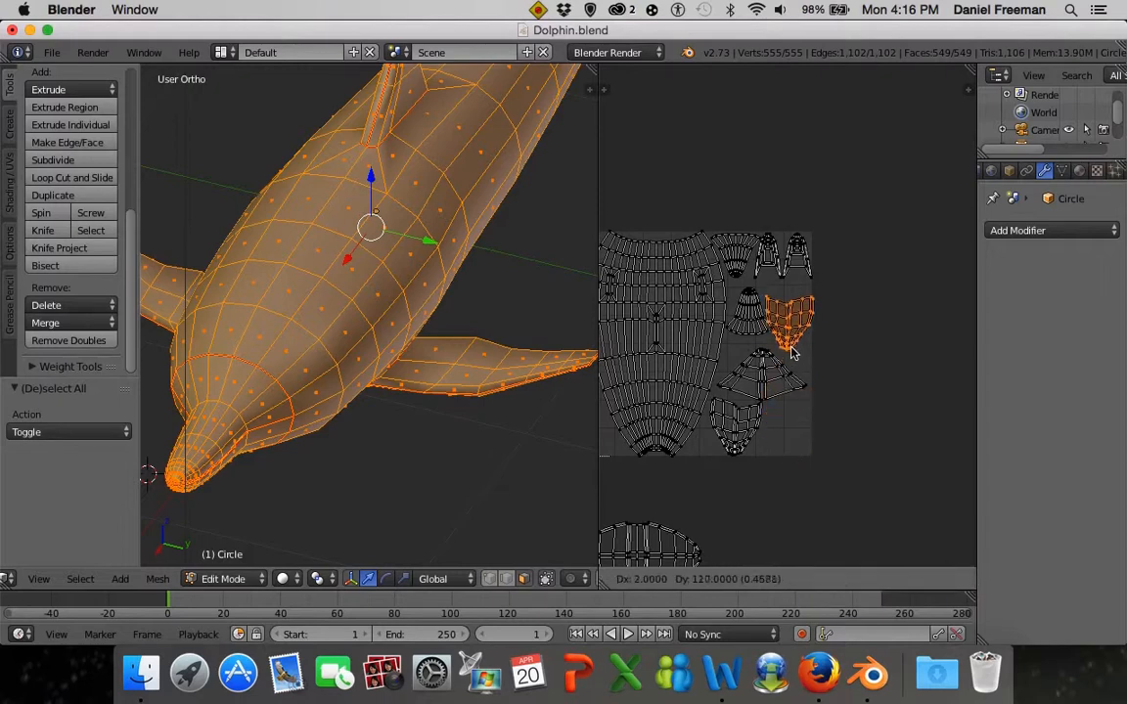
left_click(794, 357)
scroll(797, 377, "up", 2)
scroll(812, 421, "up", 2)
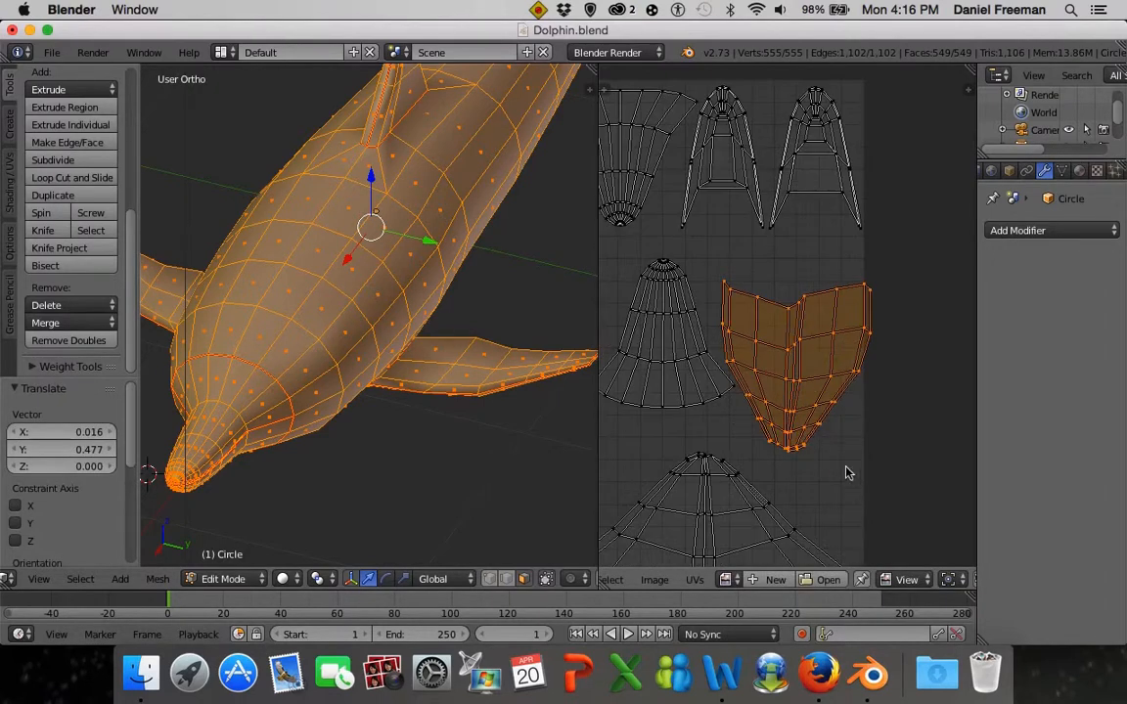
Nudge the shield-shaped island by -0.014 in X and 0.059 in Y, then -0.006 and 0.006, to fit inside the UV square, and deselect it
key("g")
left_click(846, 453)
key("g")
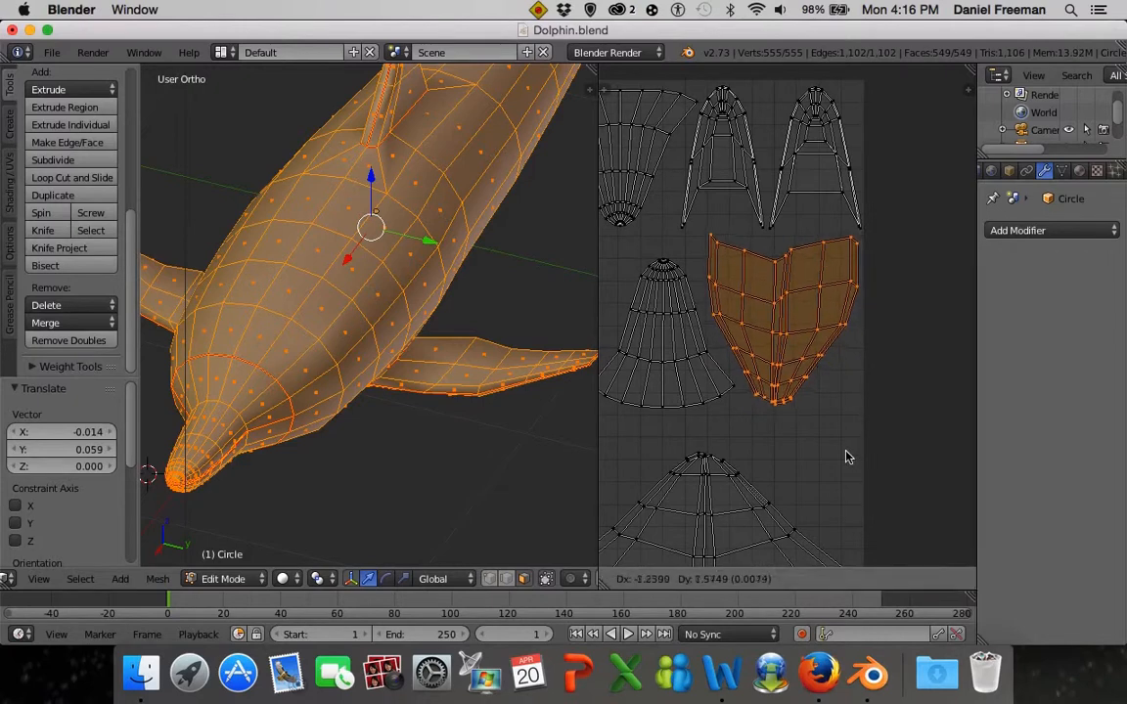
left_click(846, 457)
scroll(782, 411, "down", 3)
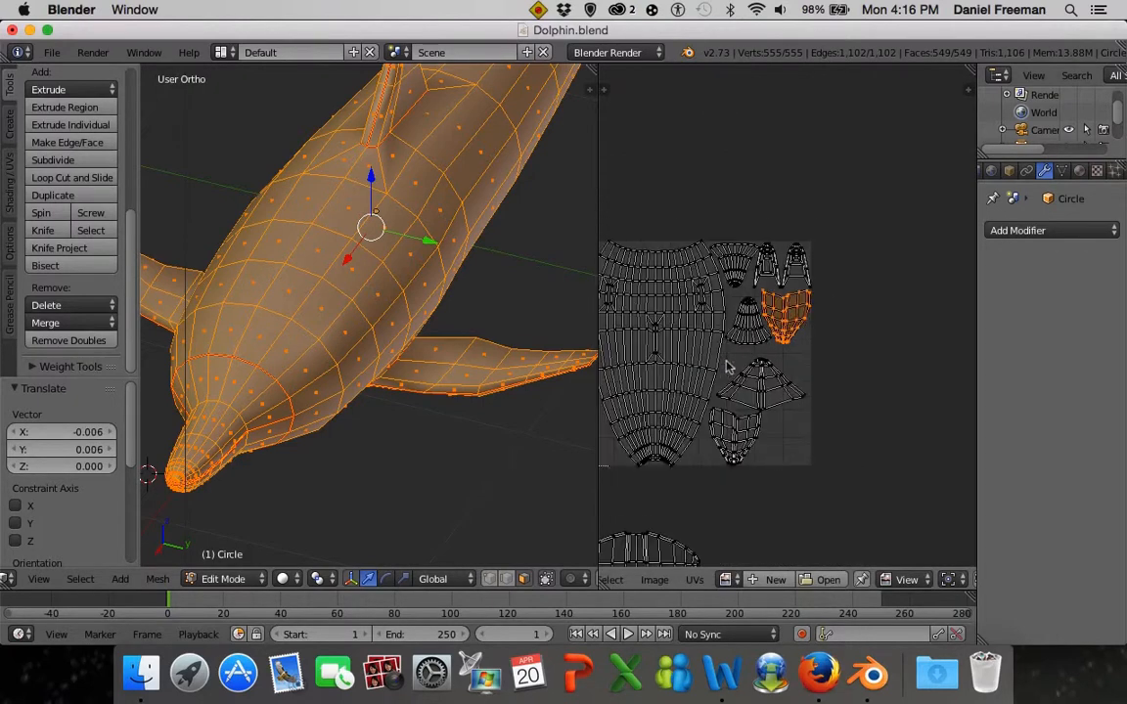
key("a")
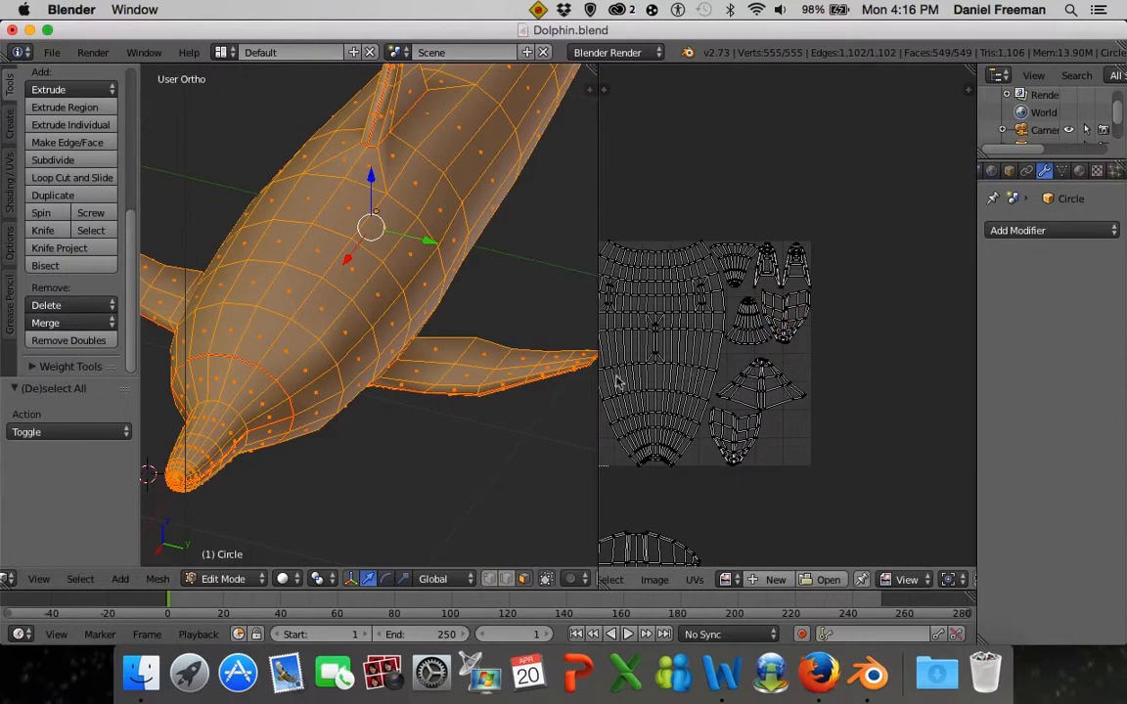
Rotate the wide triangular fin island by -26.362° and move it by -0.059 in X and 0.039 in Y
scroll(727, 356, "up", 2)
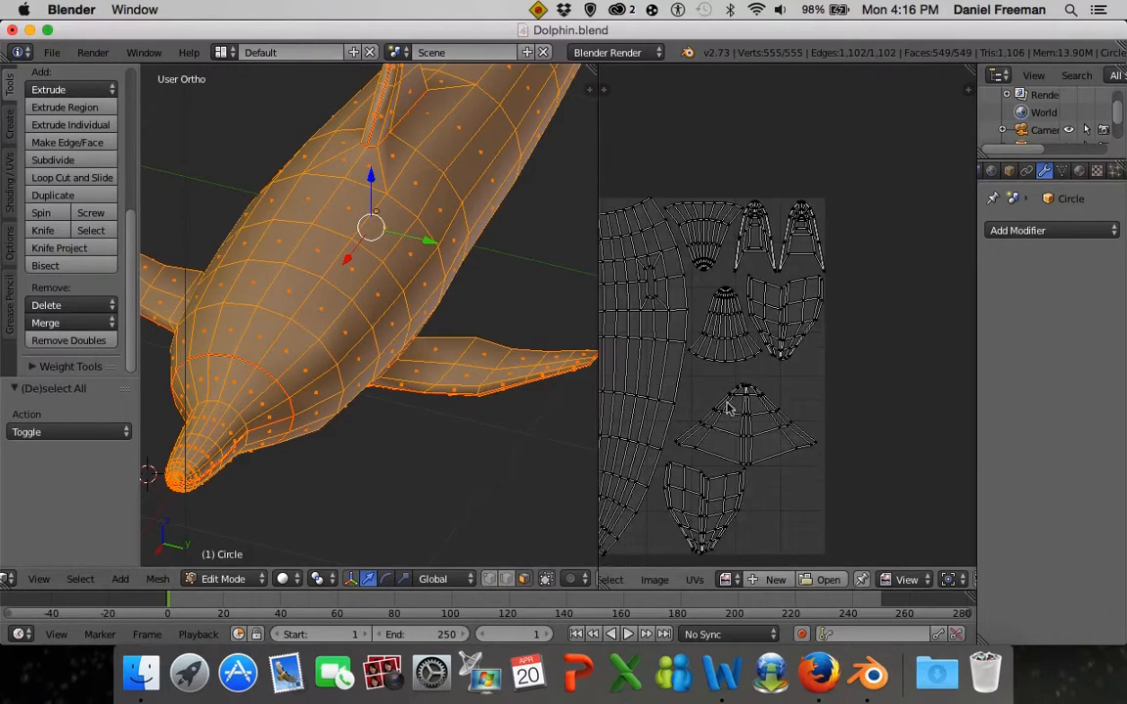
scroll(812, 456, "down", 3)
scroll(807, 452, "up", 4)
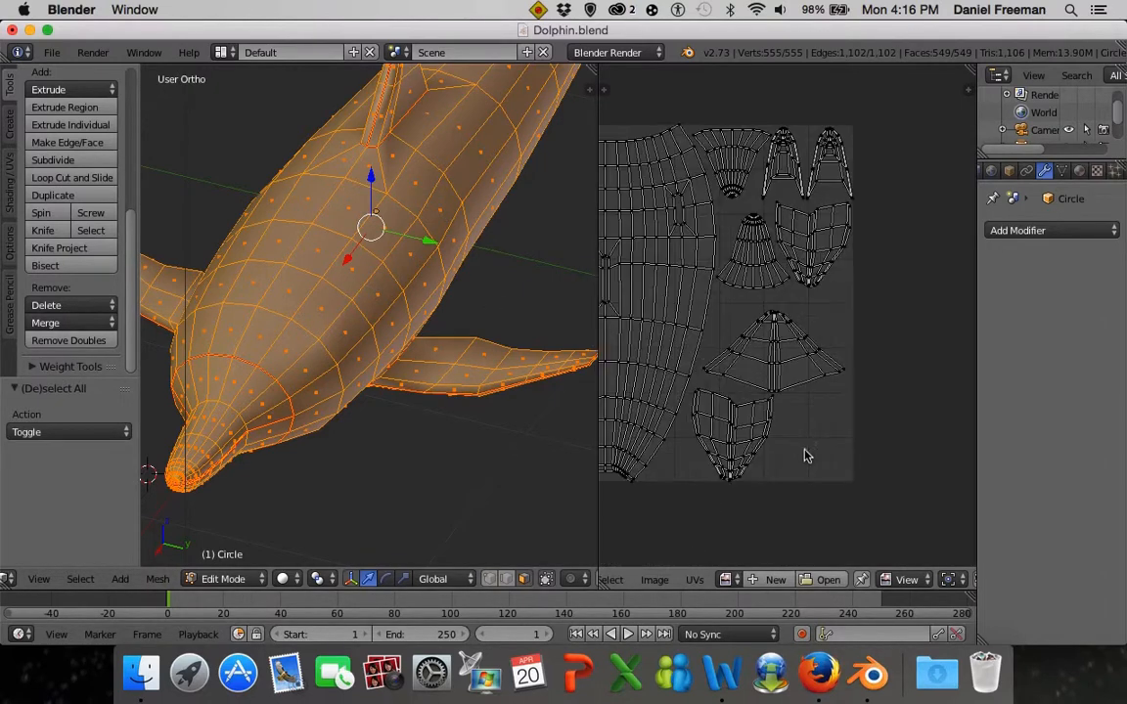
key("l")
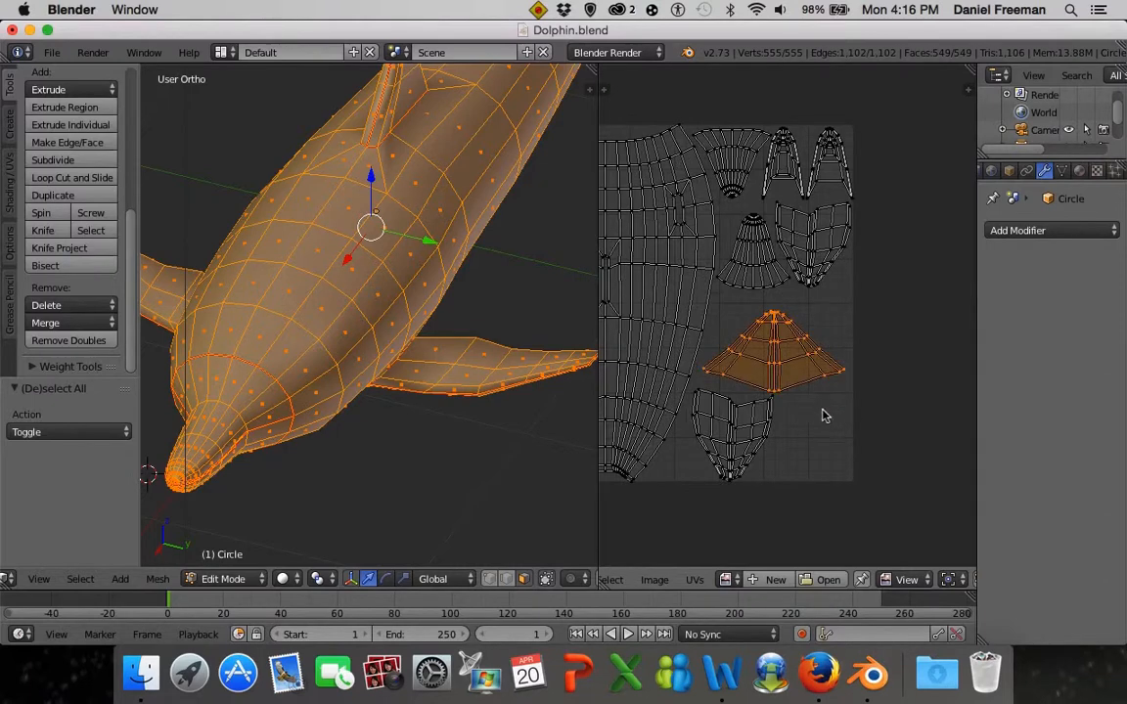
key("r")
left_click(847, 390)
key("g")
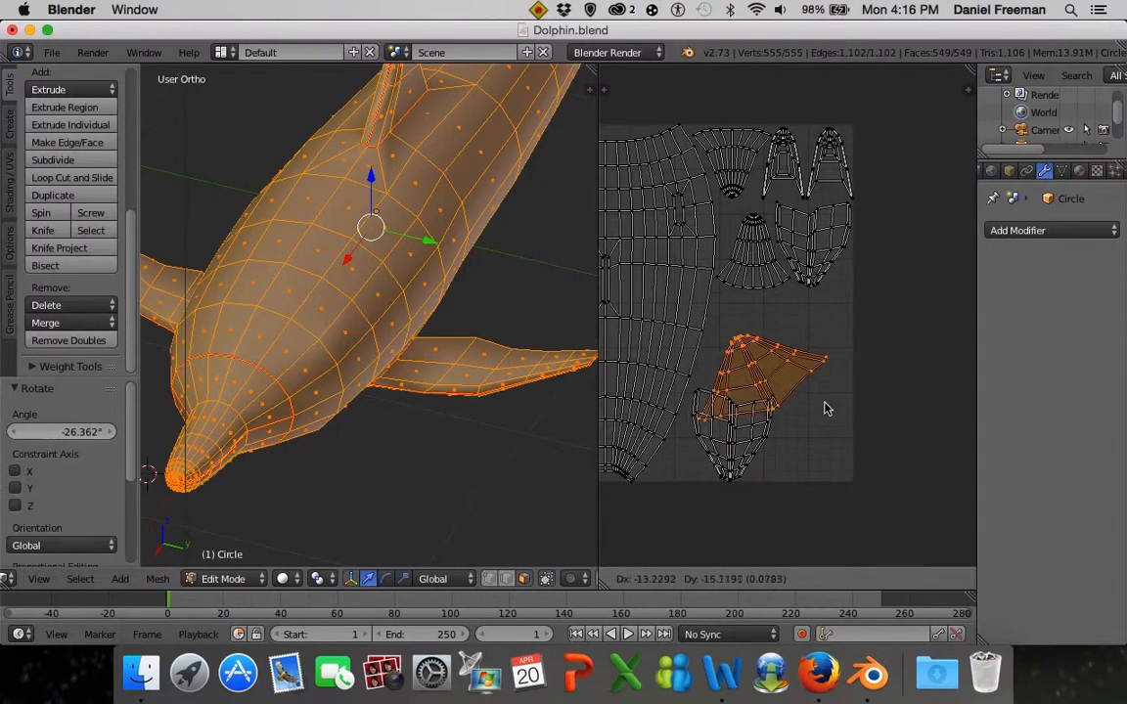
left_click(838, 392)
Rotate the triangular fin island another -13.902°, move it tight between the body island and the upright fan, and deselect it
key("r")
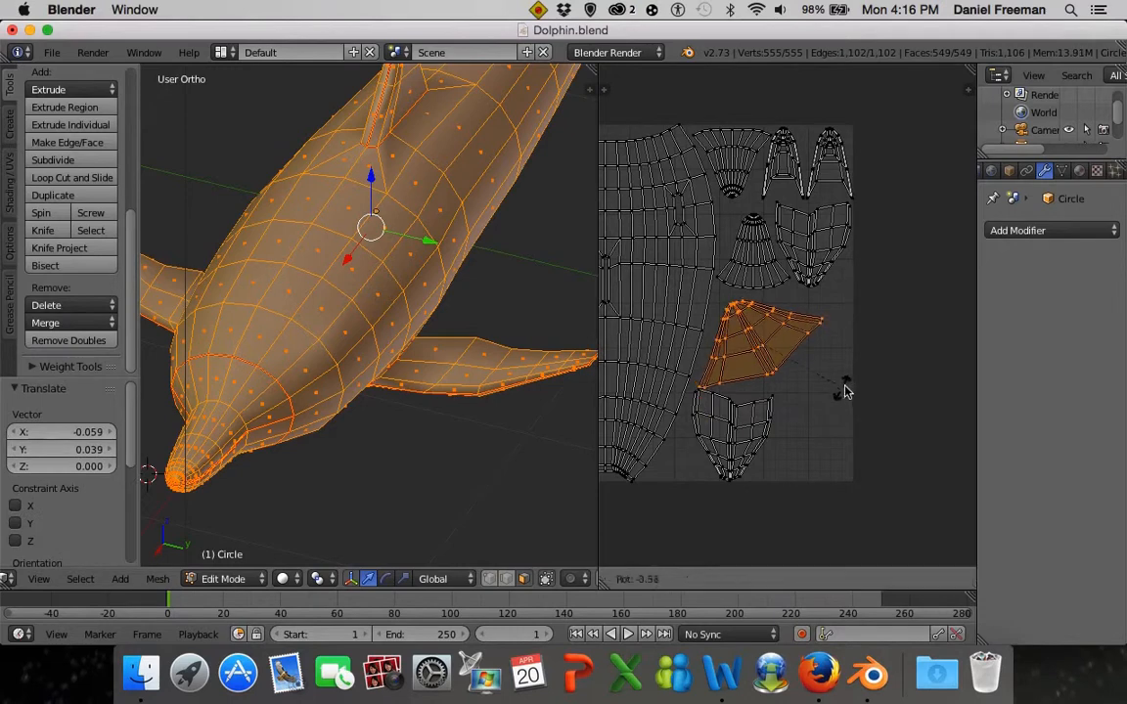
left_click(851, 377)
key("g")
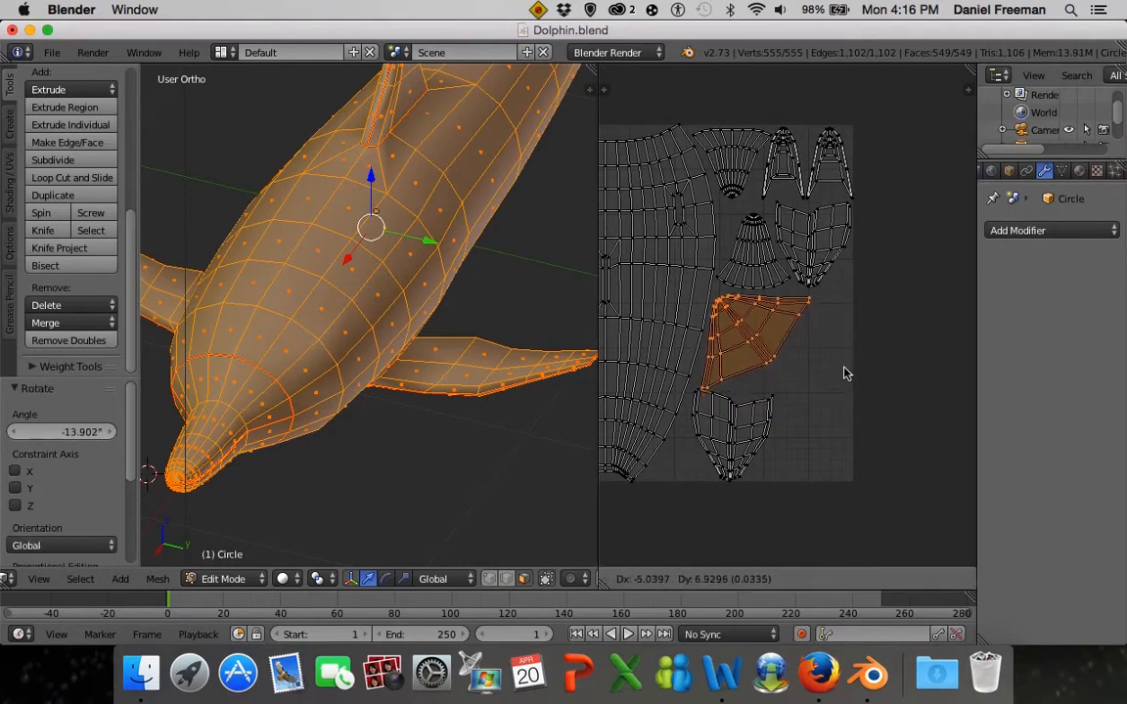
left_click(847, 373)
key("a")
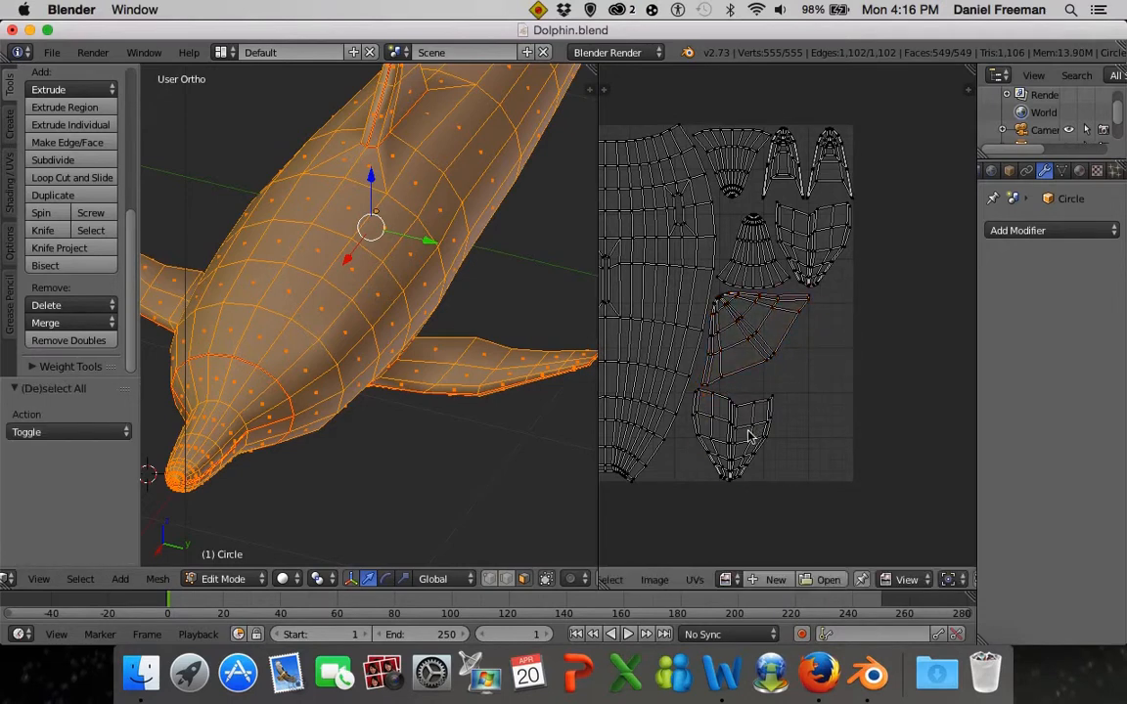
Rotate the remaining lower shield-shaped island 175.1° and move it beside the triangular fin island at the UV square's outer edge
key("l")
key("r")
left_click(692, 489)
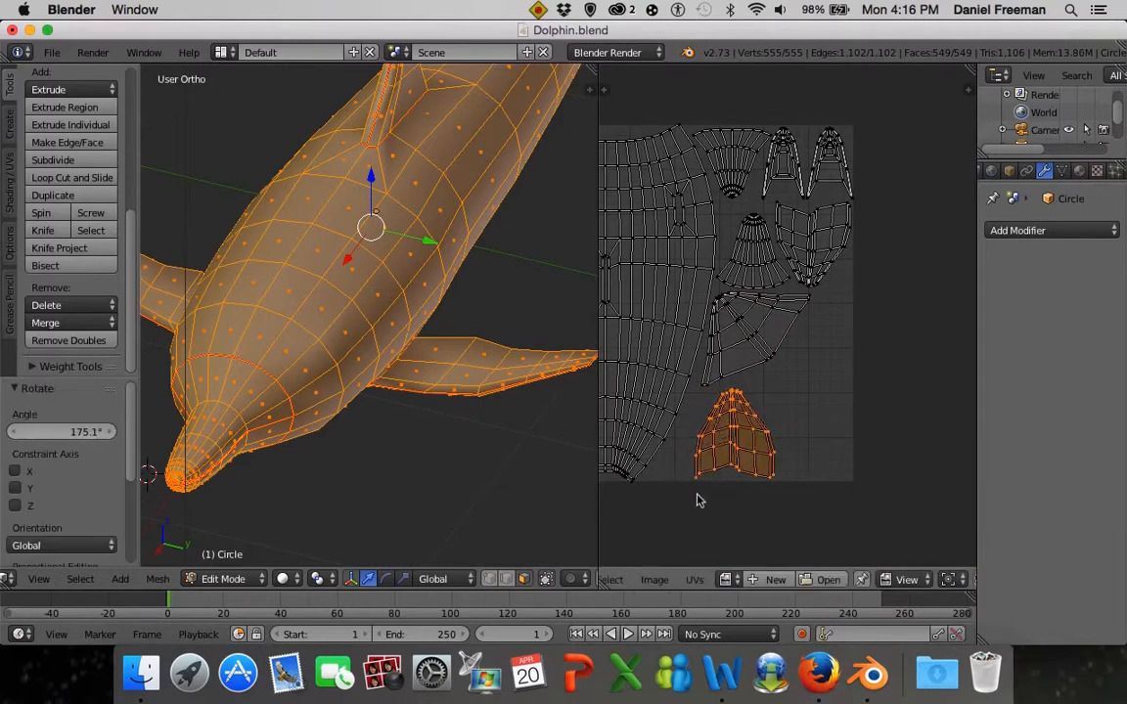
key("g")
left_click(804, 460)
Rotate the inverted shield-shaped island a further 3.851°, nudge it up beside the triangular fin island, and deselect it
key("r")
left_click(812, 470)
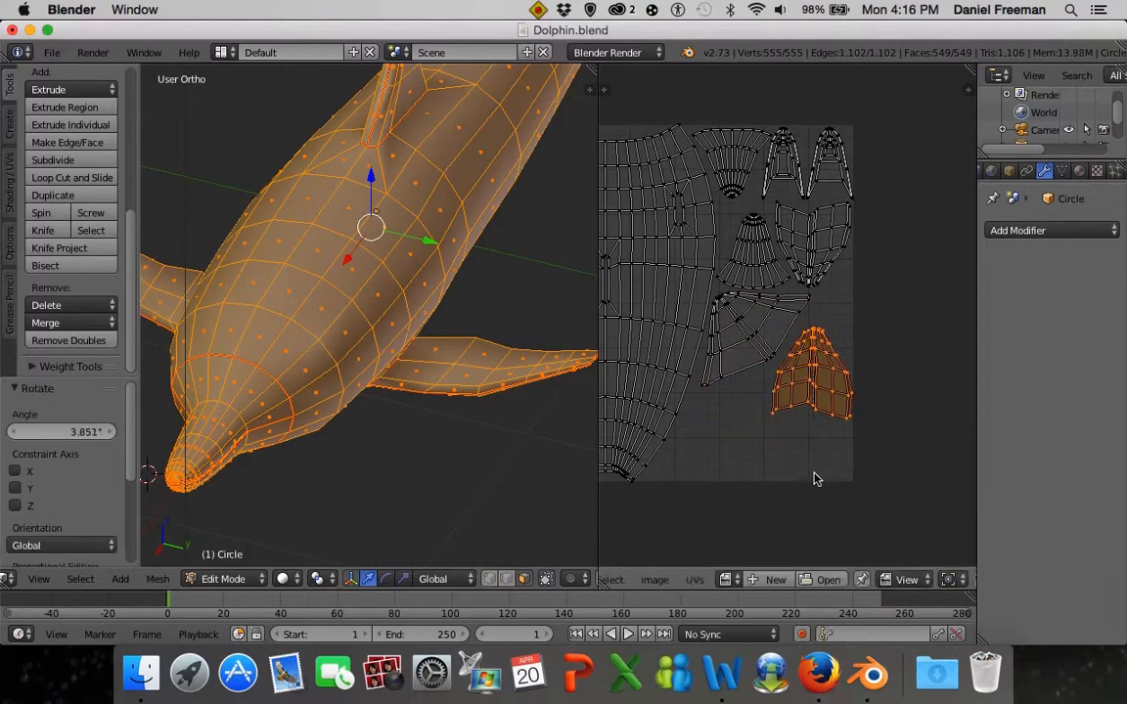
key("g")
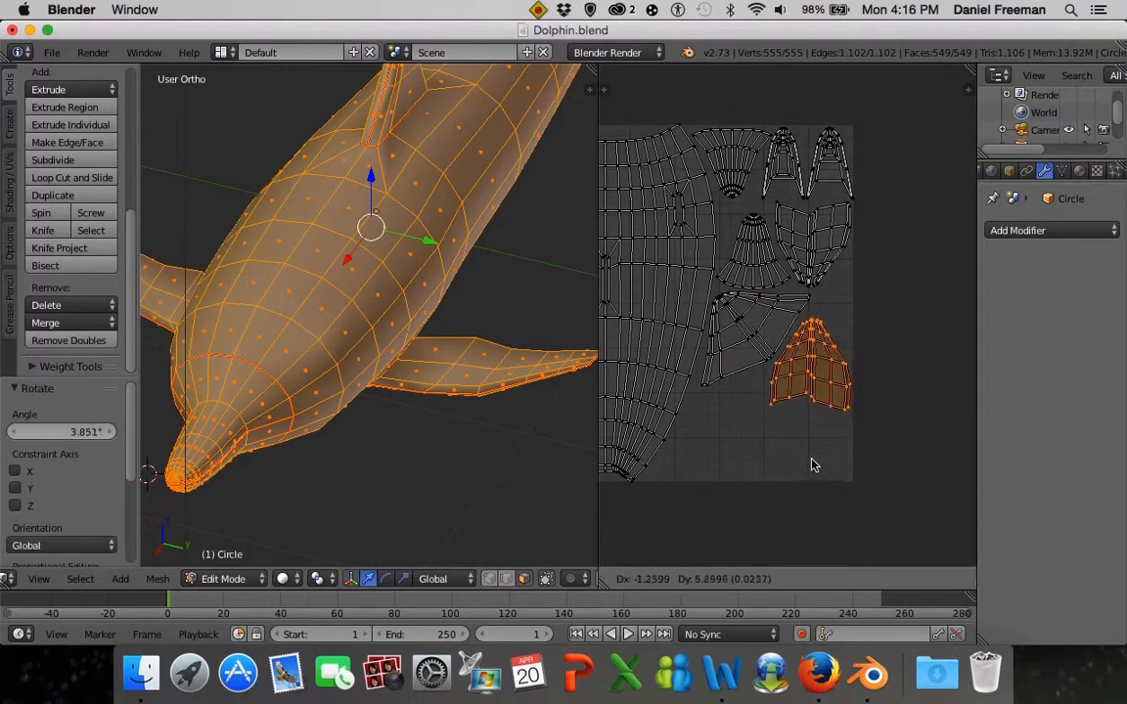
left_click(811, 468)
key("a")
Move the oval island by 0.428 in X and 0.472 in Y, shrink it slightly, and shift it 0.044 in X and 0.074 in Y
scroll(810, 468, "down", 3)
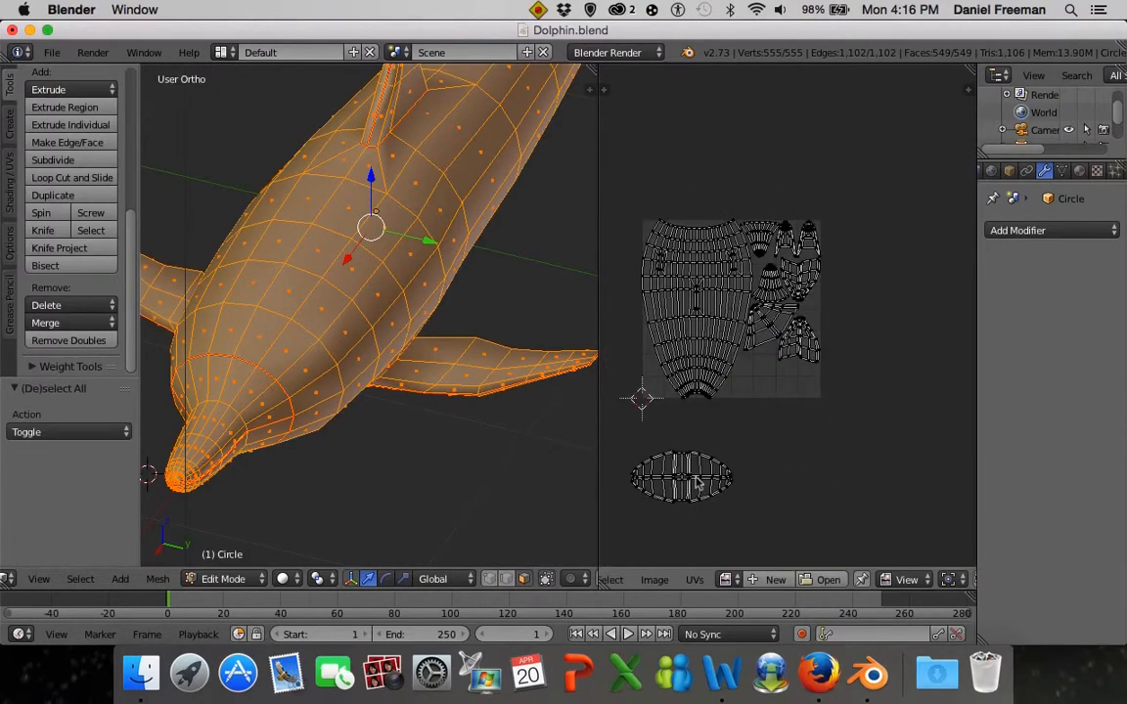
key("l")
key("g")
left_click(804, 425)
key("s")
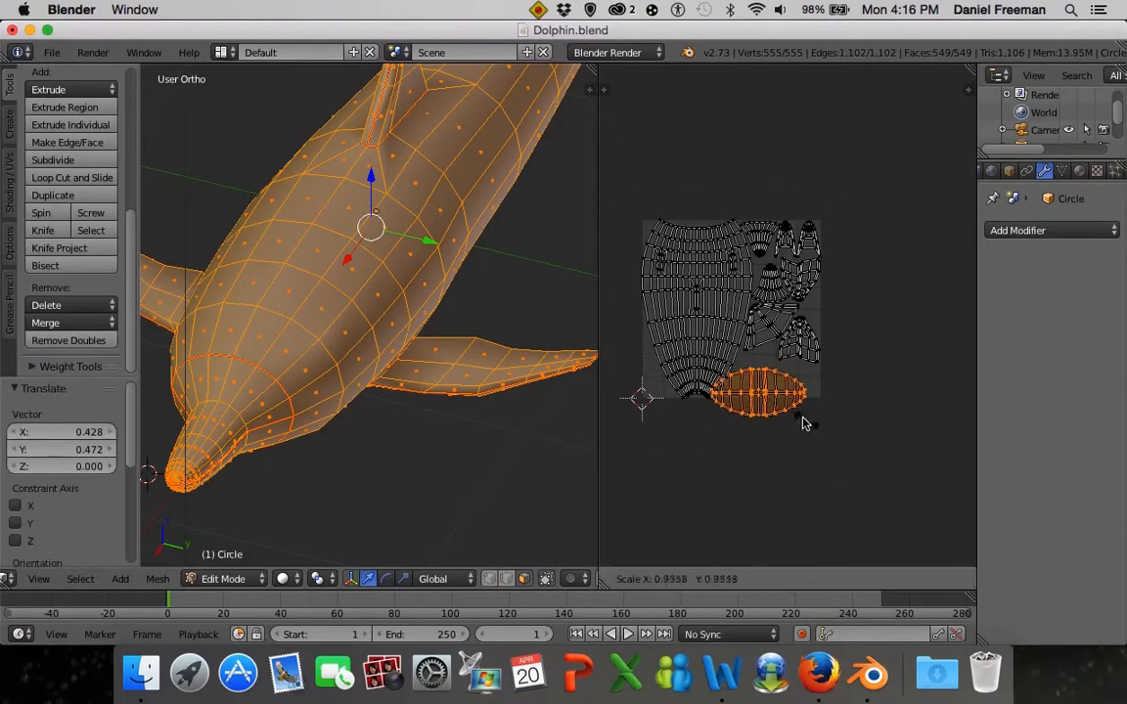
left_click(798, 416)
key("g")
left_click(807, 403)
Shrink the oval island a little more to fit the UV square's lower gap, shift it 0.004 in Y, and deselect it
scroll(809, 452, "up", 3)
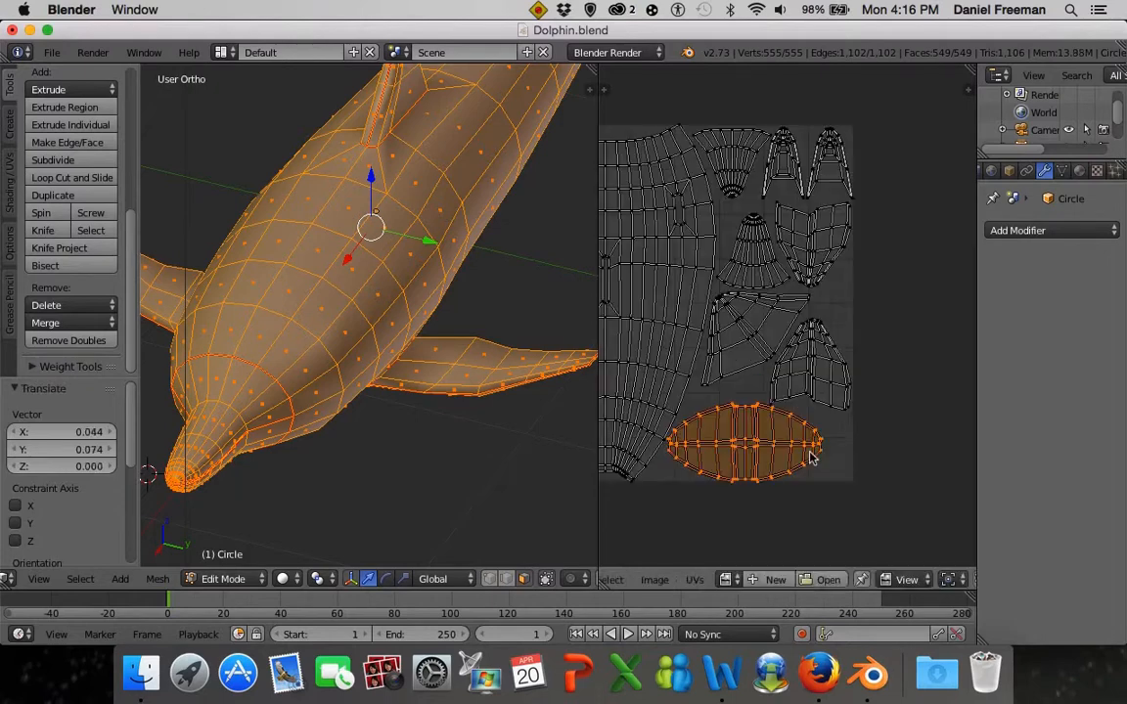
scroll(810, 457, "up", 2)
key("s")
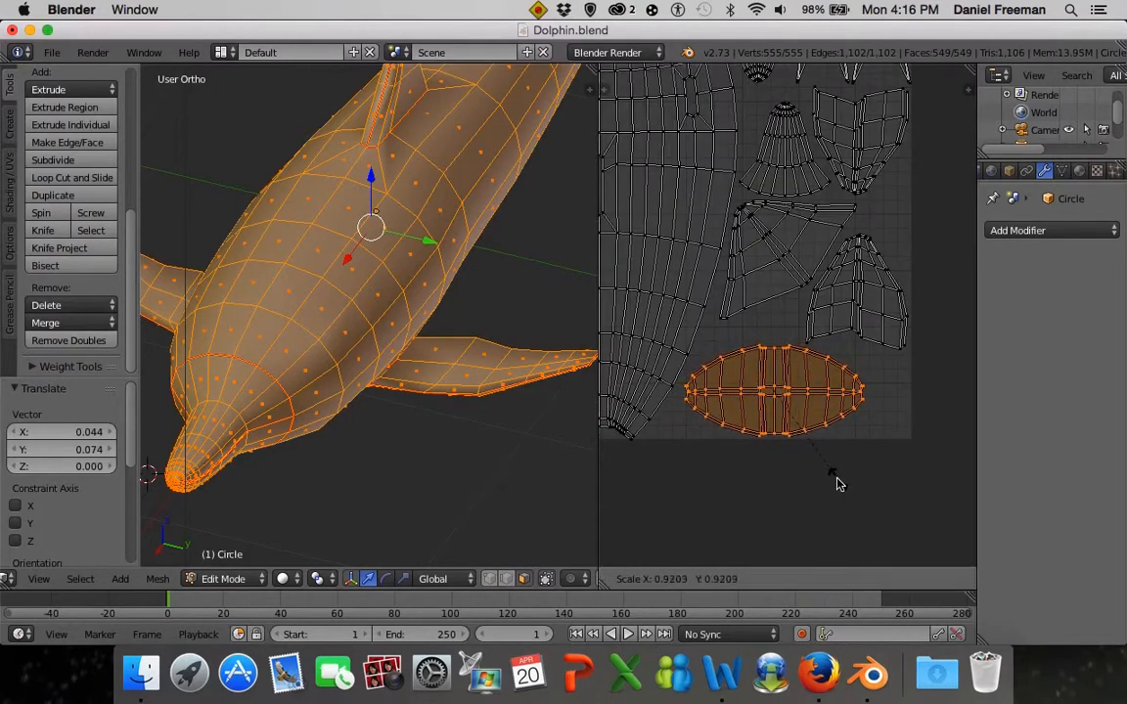
left_click(833, 478)
key("g")
left_click(833, 479)
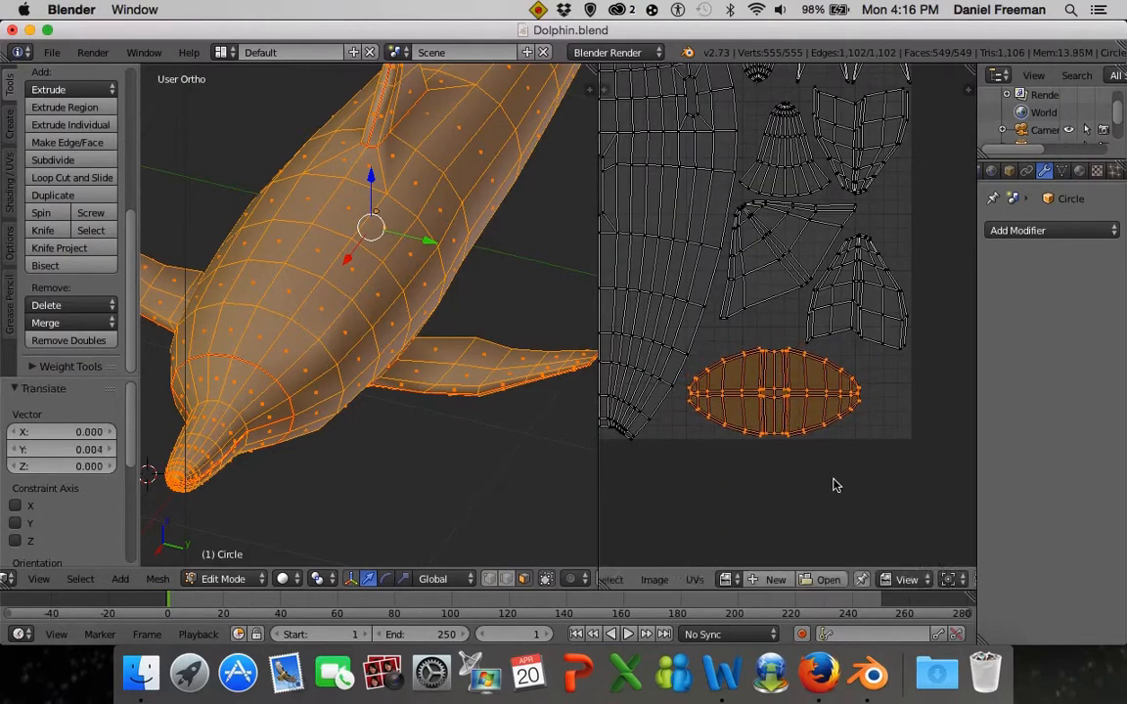
key("a")
Examine the packed UV layout for overlaps and spacing between the islands, and view the dolphin model from the other side
scroll(834, 485, "down", 5)
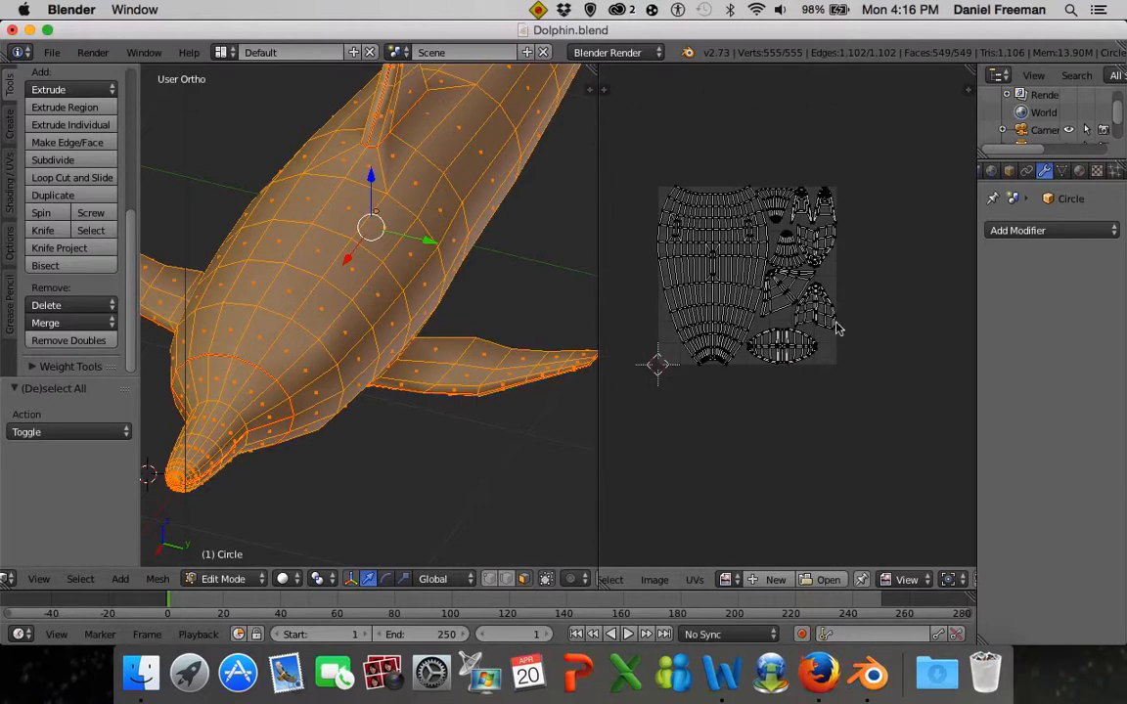
scroll(838, 383, "up", 6)
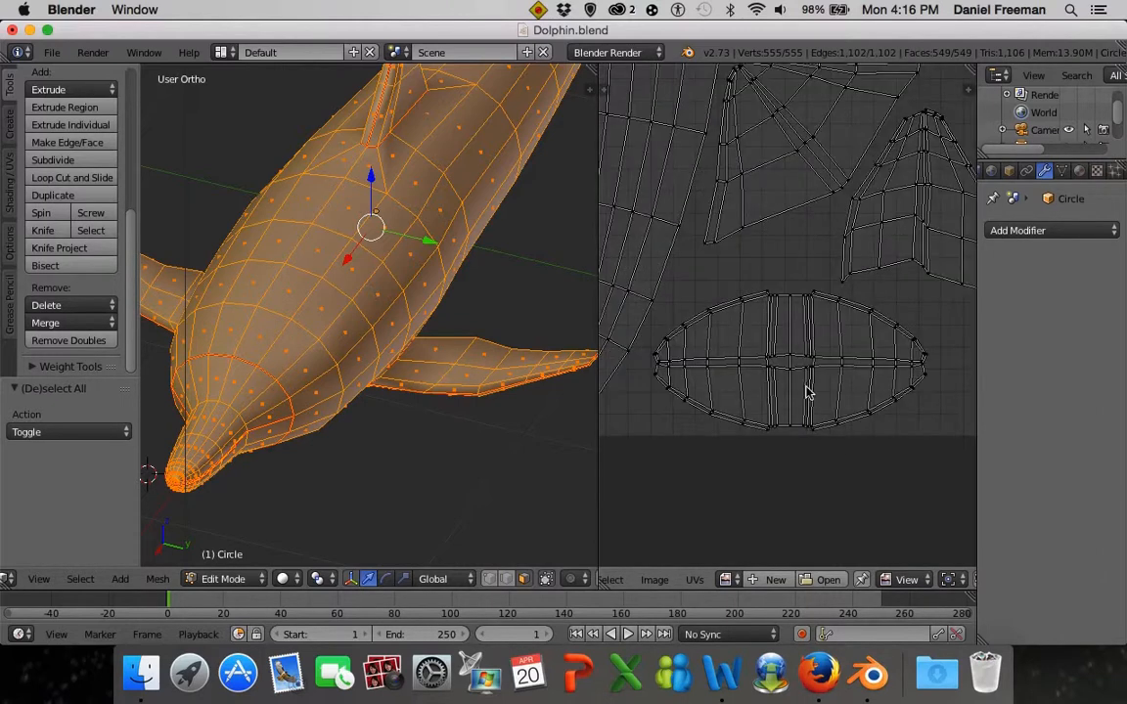
scroll(827, 468, "up", 5)
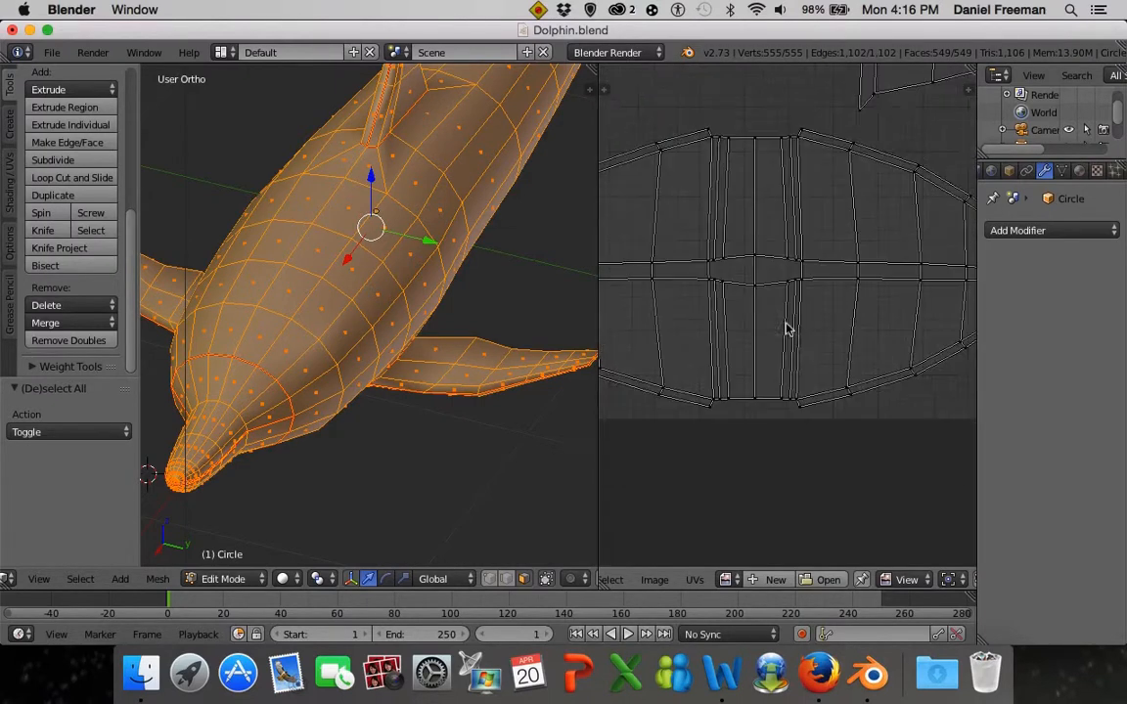
scroll(789, 361, "up", 5)
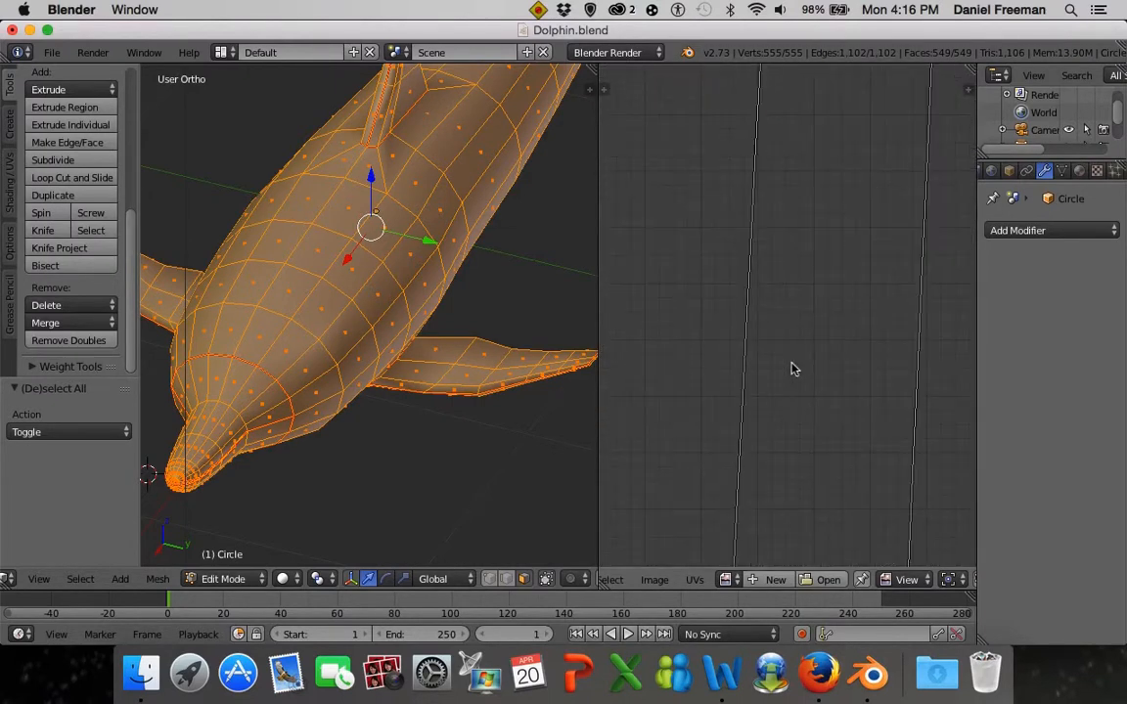
scroll(793, 368, "down", 12)
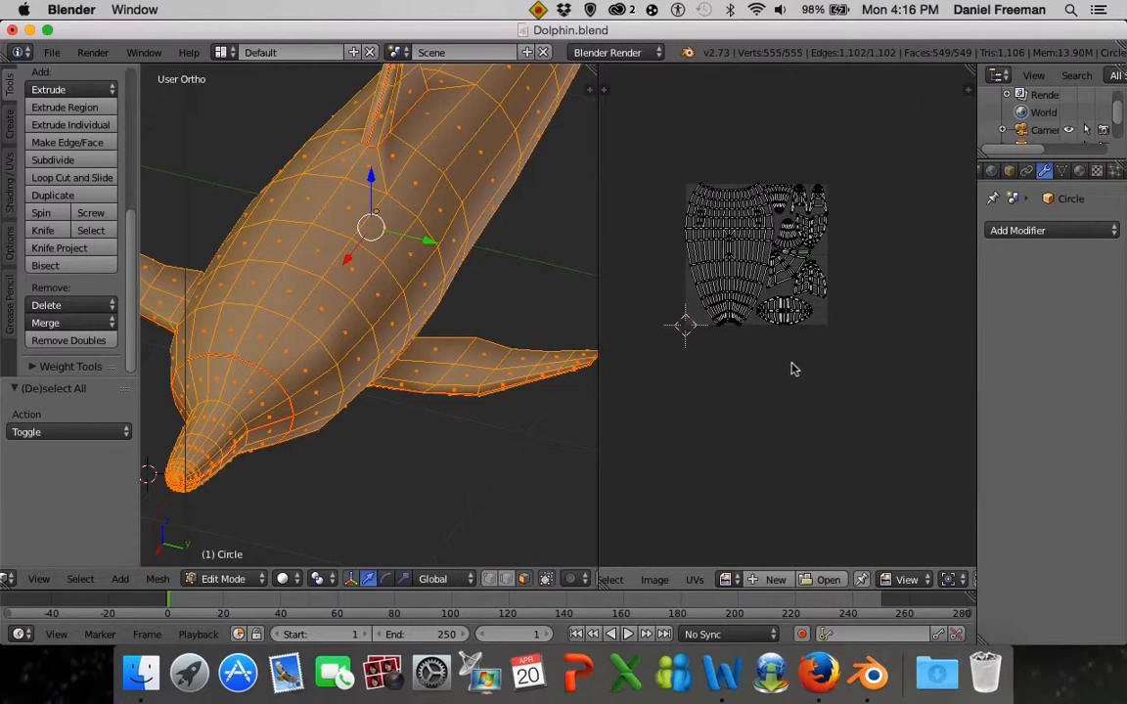
scroll(793, 369, "up", 3)
scroll(792, 369, "up", 3)
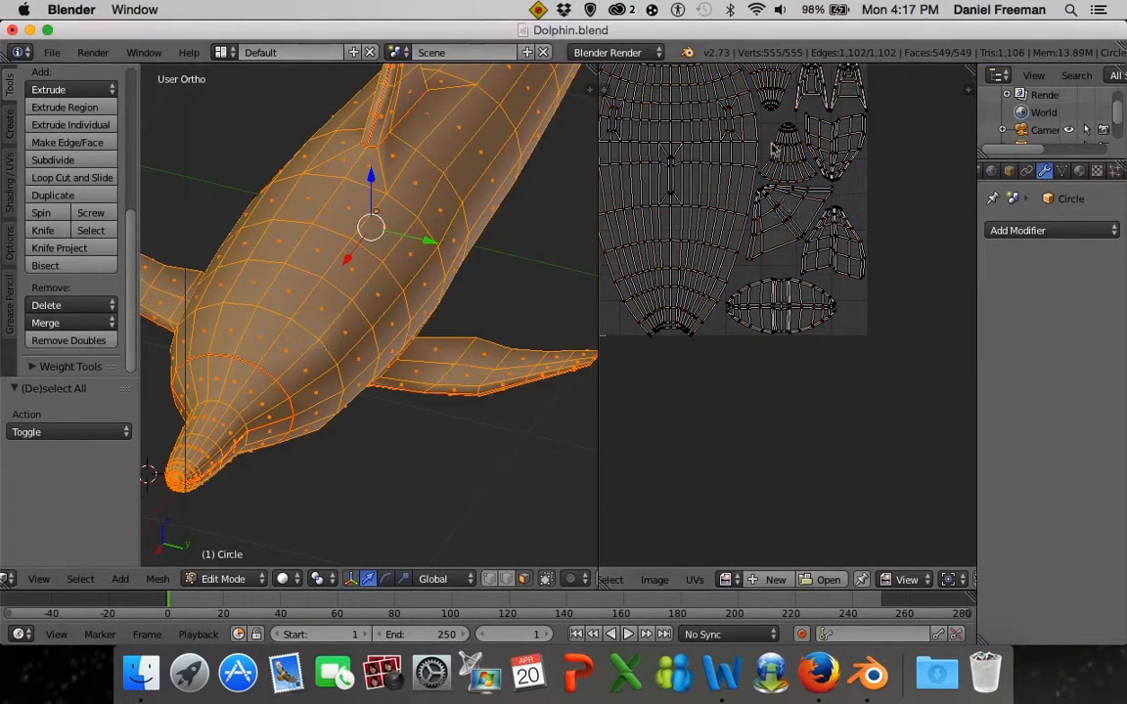
scroll(812, 333, "up", 3)
scroll(839, 341, "down", 3)
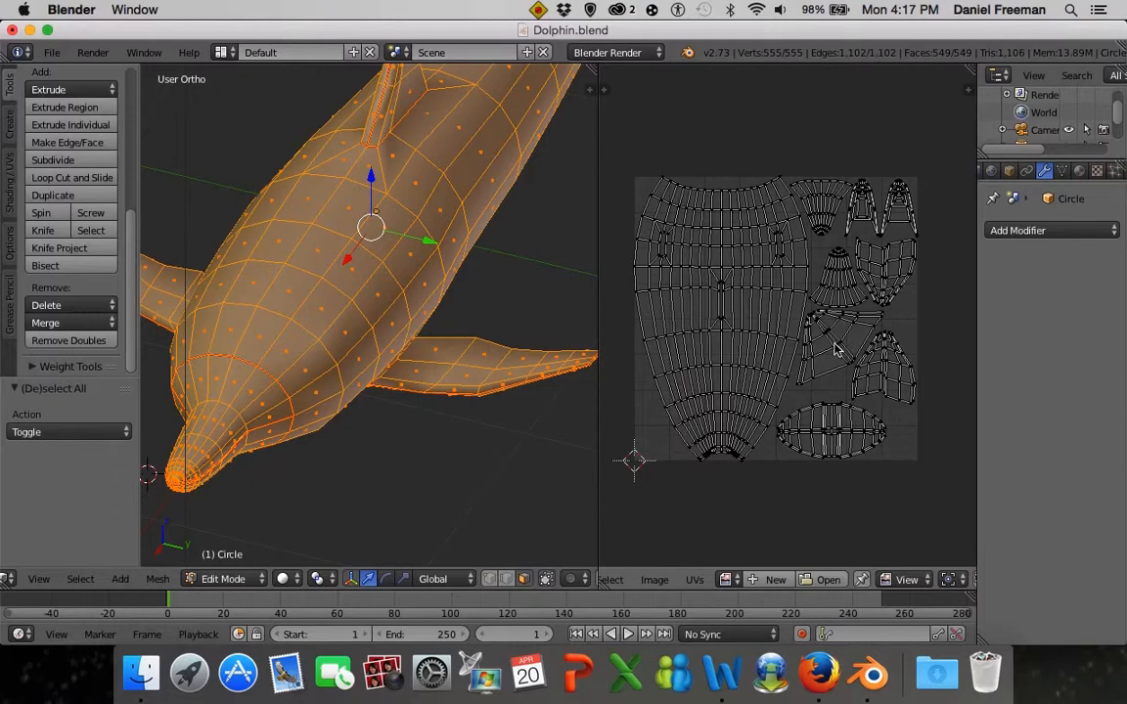
scroll(849, 279, "up", 1)
scroll(841, 285, "up", 3)
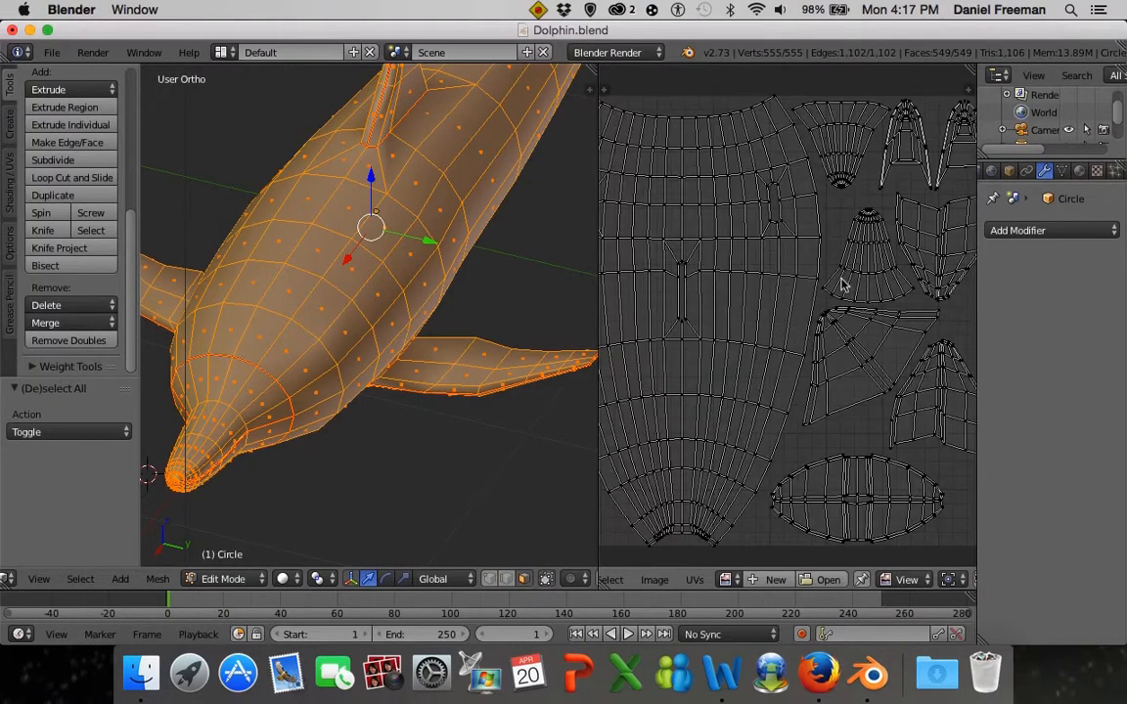
scroll(821, 298, "down", 4)
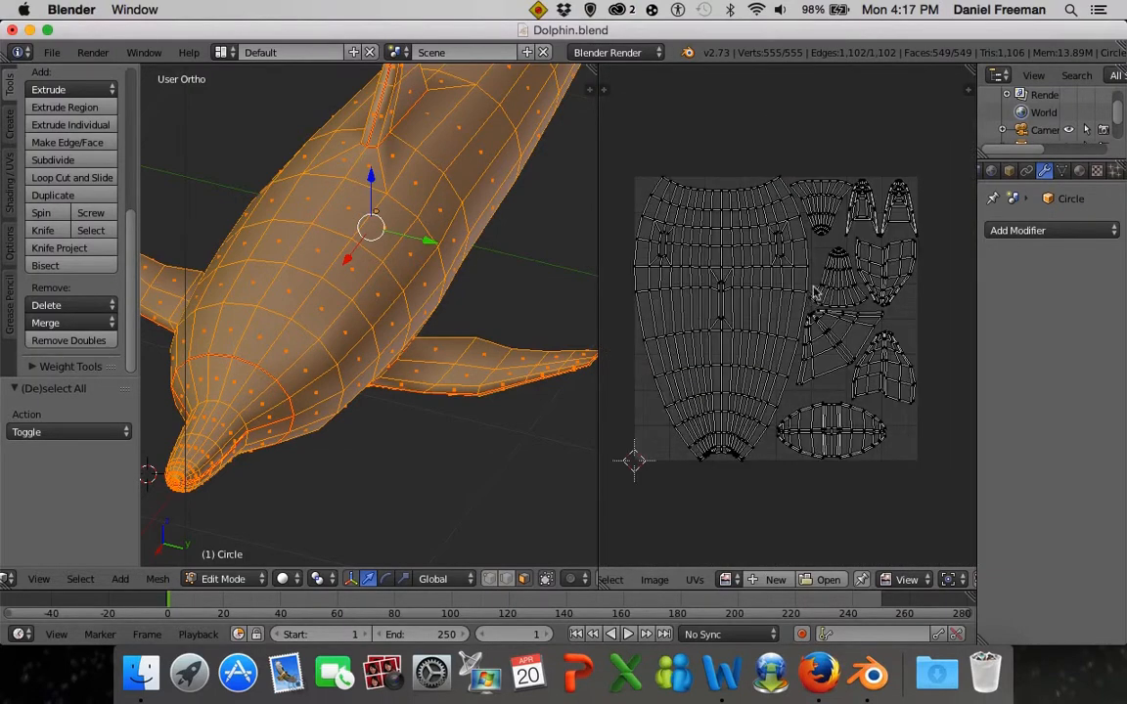
scroll(813, 291, "up", 1)
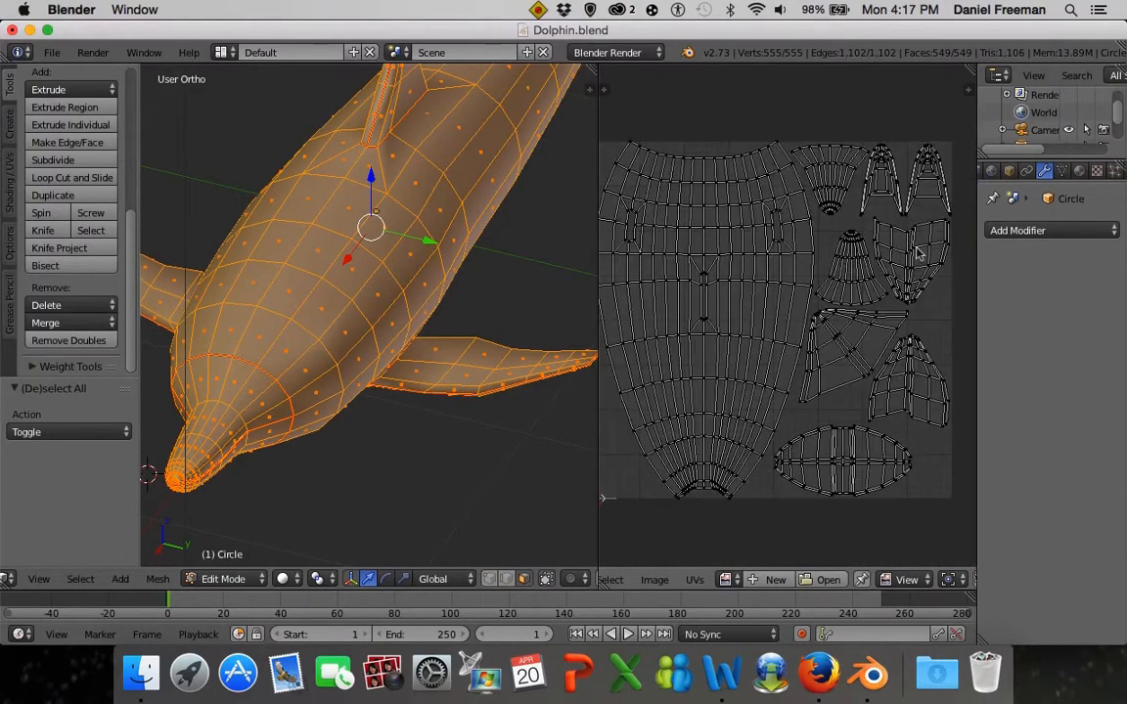
scroll(788, 203, "down", 1)
scroll(754, 297, "up", 1)
scroll(761, 304, "down", 2)
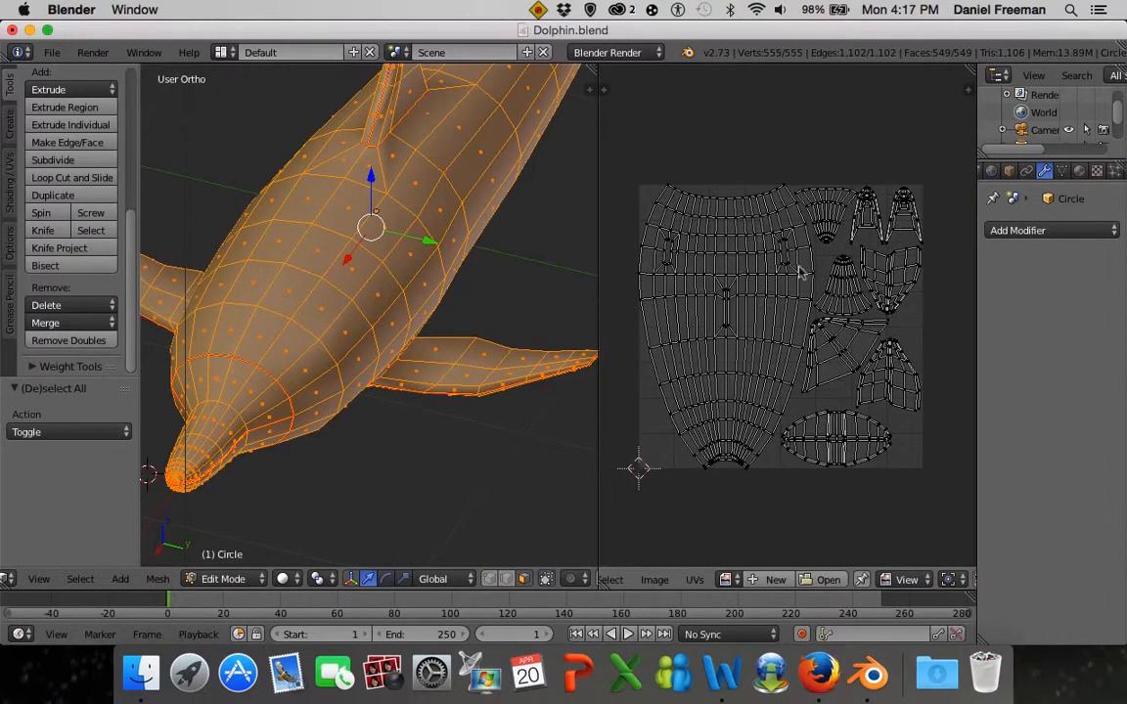
middle_click_drag(430, 342, 502, 375)
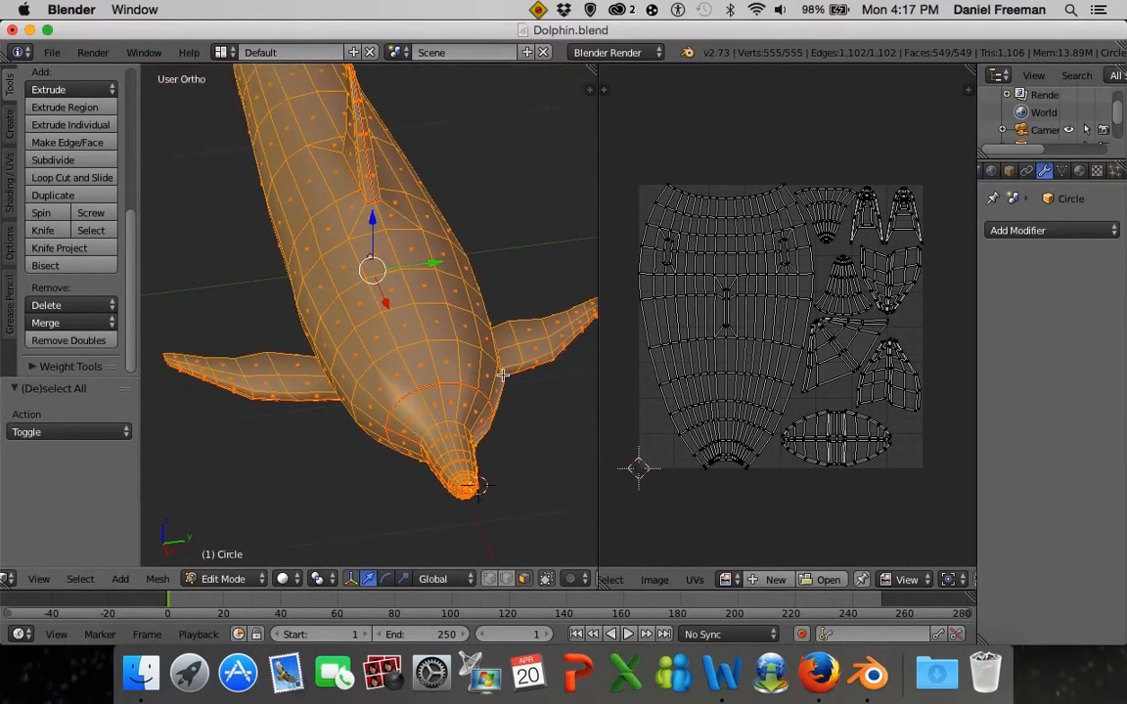
Save the dolphin file and view the smooth-shaded model in Object Mode
left_click(51, 52)
left_click(98, 189)
scroll(666, 435, "down", 3)
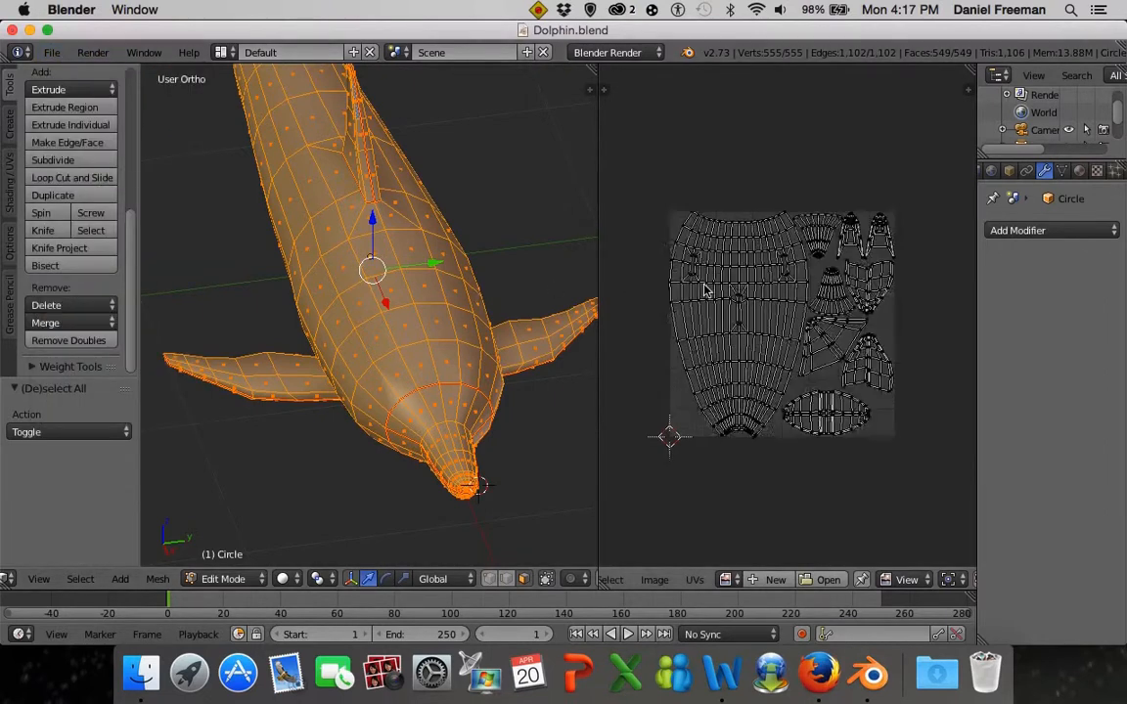
middle_click_drag(587, 291, 448, 298)
middle_click_drag(446, 295, 433, 296)
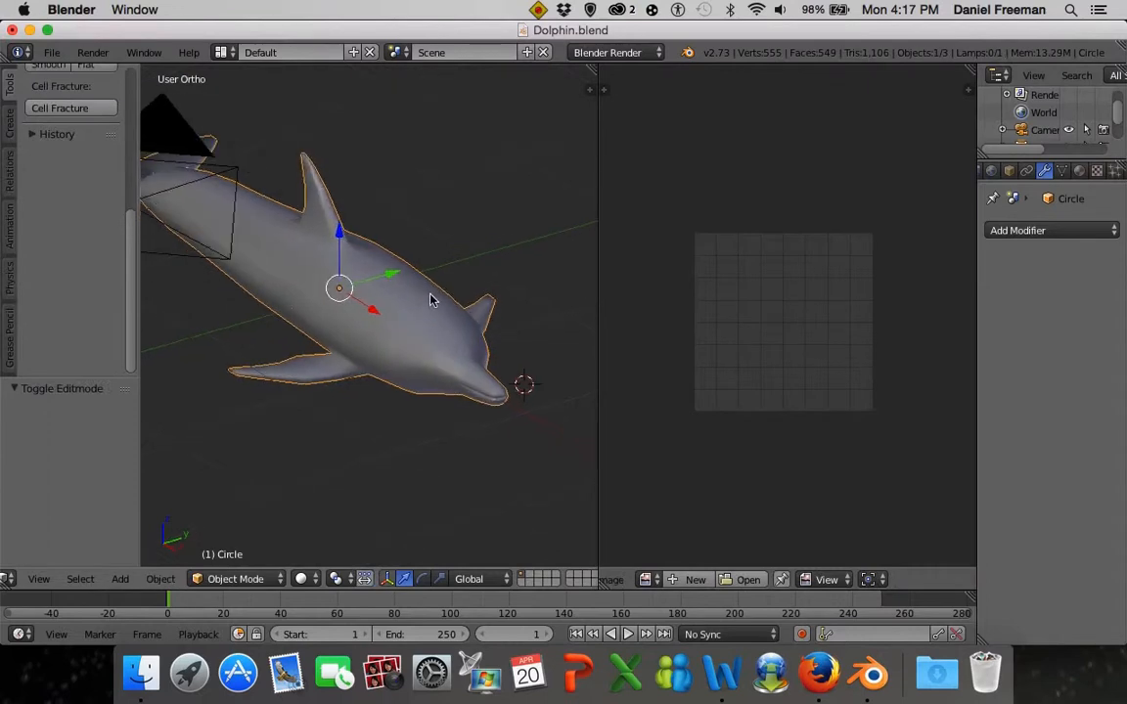
Return the dolphin to Edit Mode and enable Ambient Occlusion in the World settings
key("Tab")
scroll(1015, 173, "left", 3)
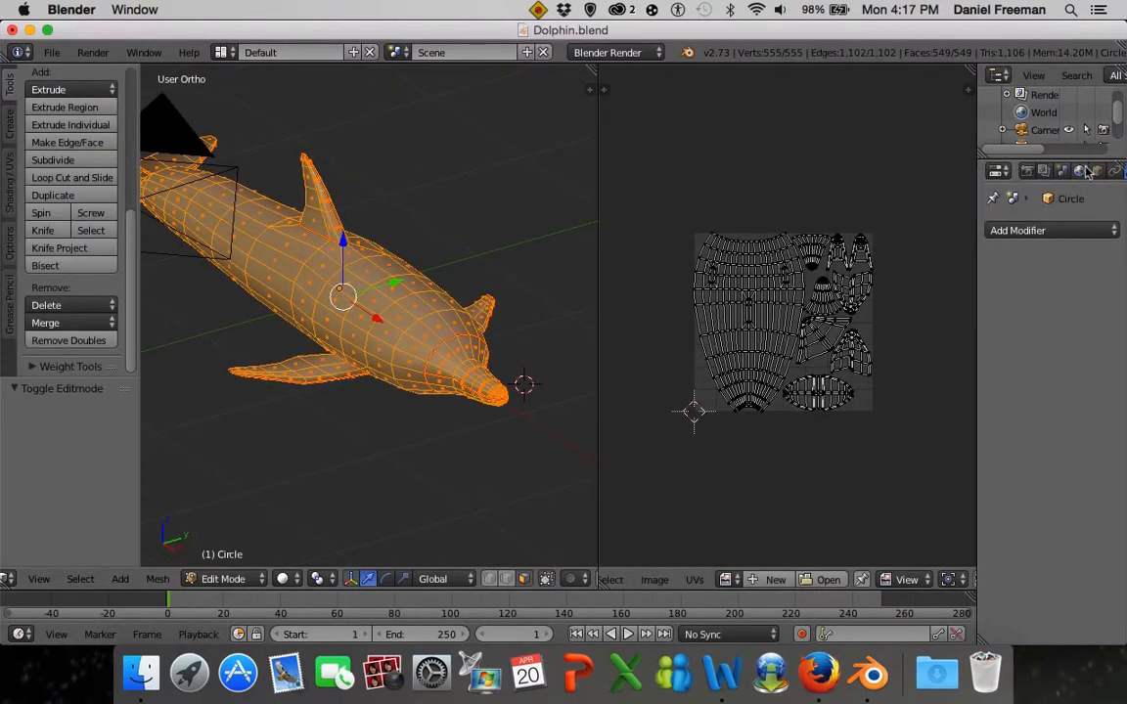
left_click(1080, 171)
scroll(1109, 332, "down", 4)
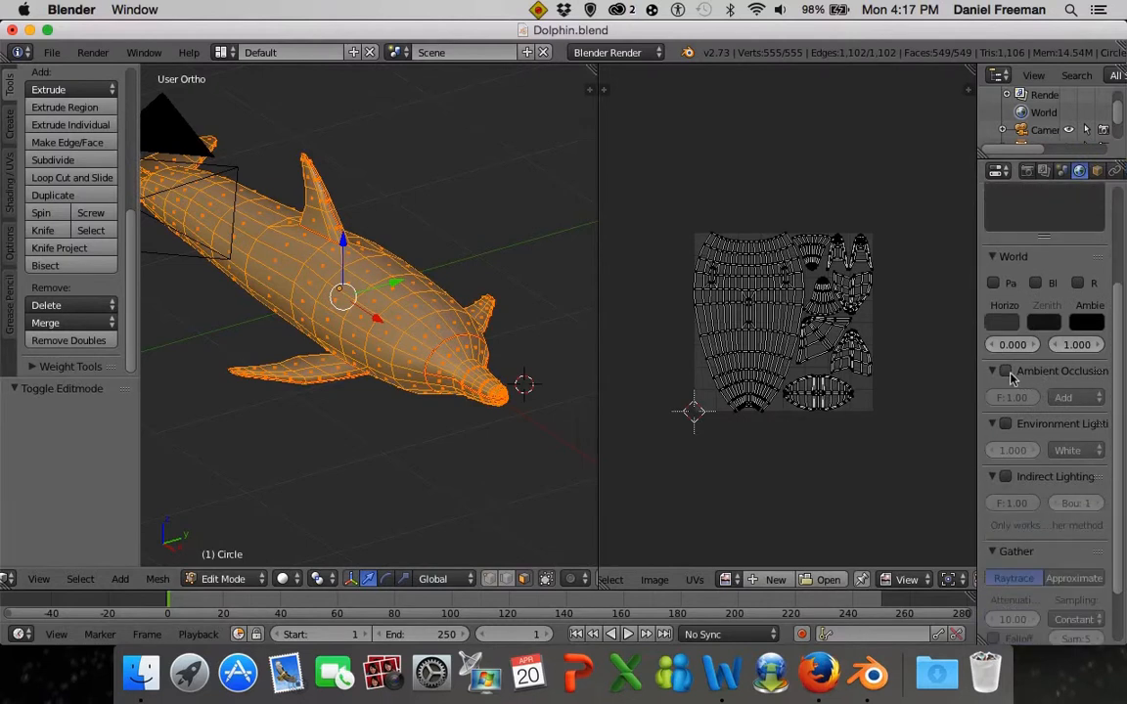
left_click(1006, 372)
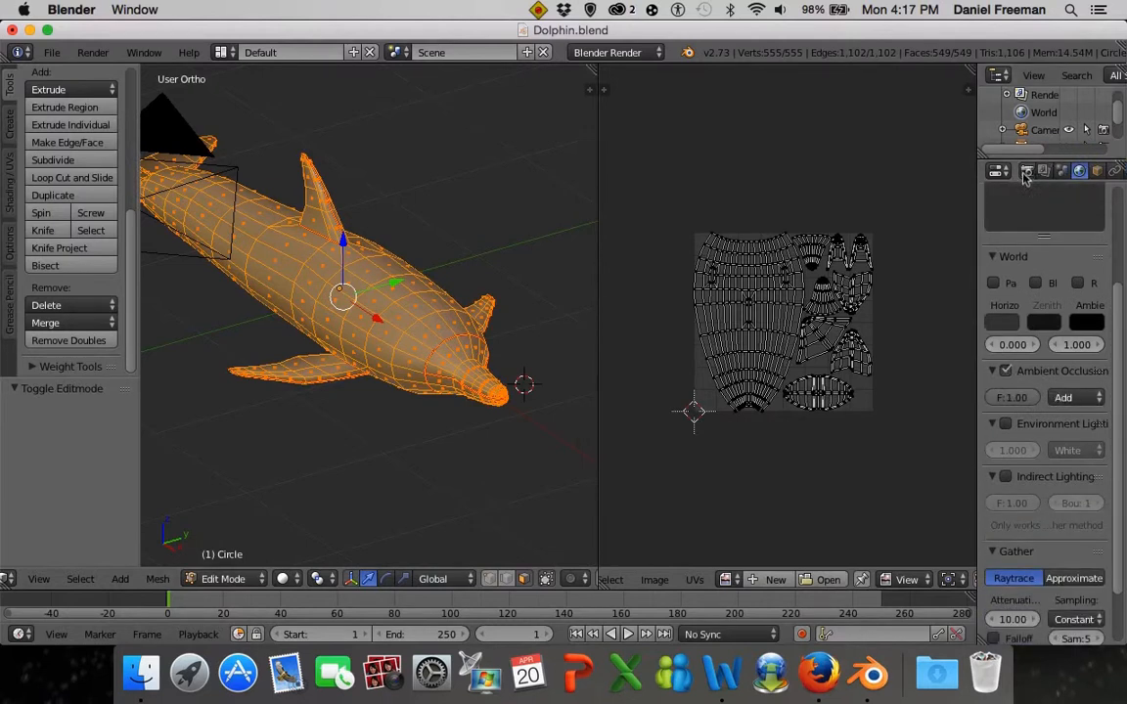
Create a blank 1024 × 1024 px image named Ambient_Occlusion for the dolphin's UV layout
left_click(773, 579)
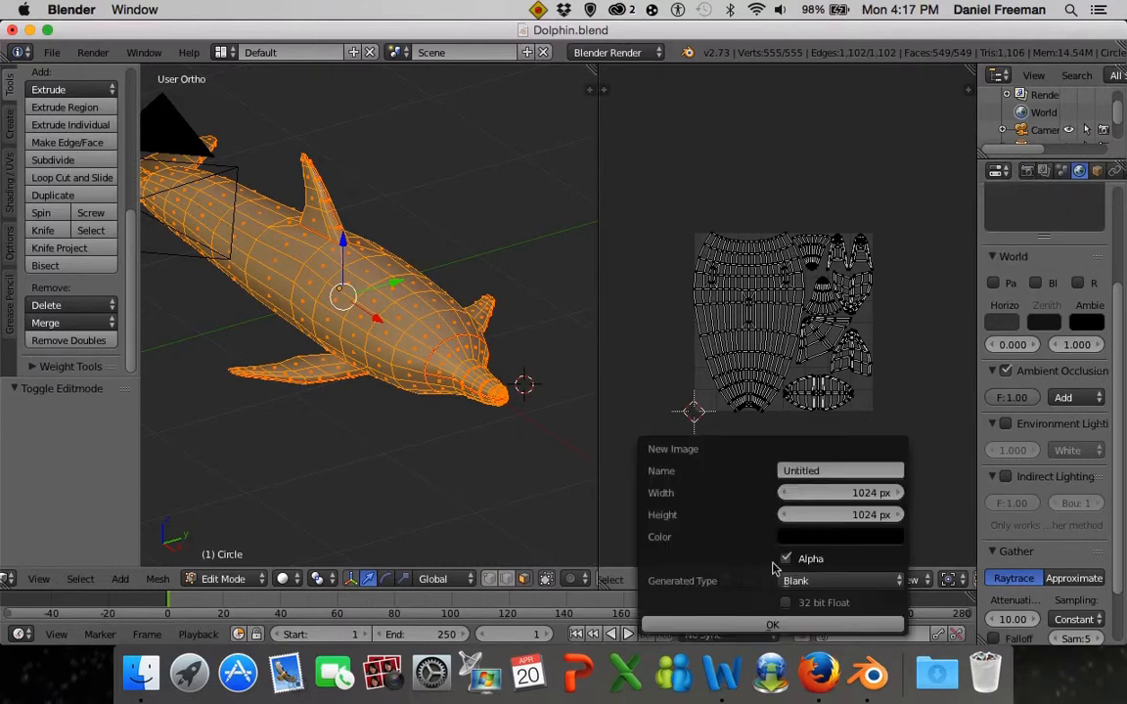
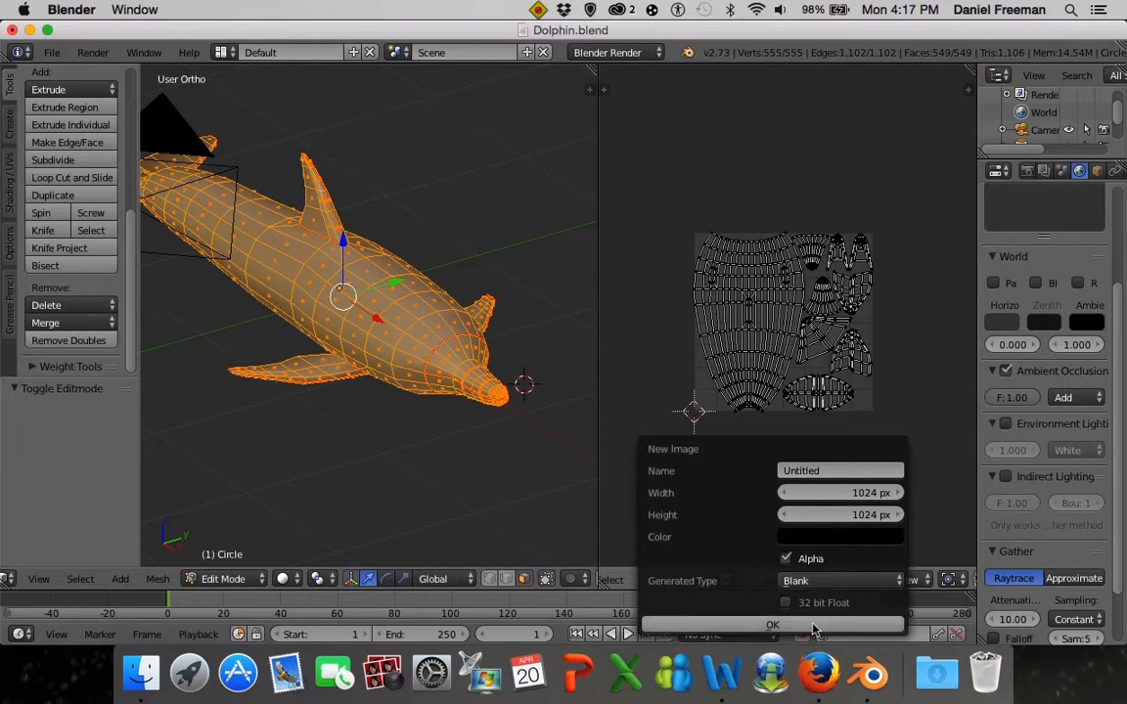
left_click(838, 468)
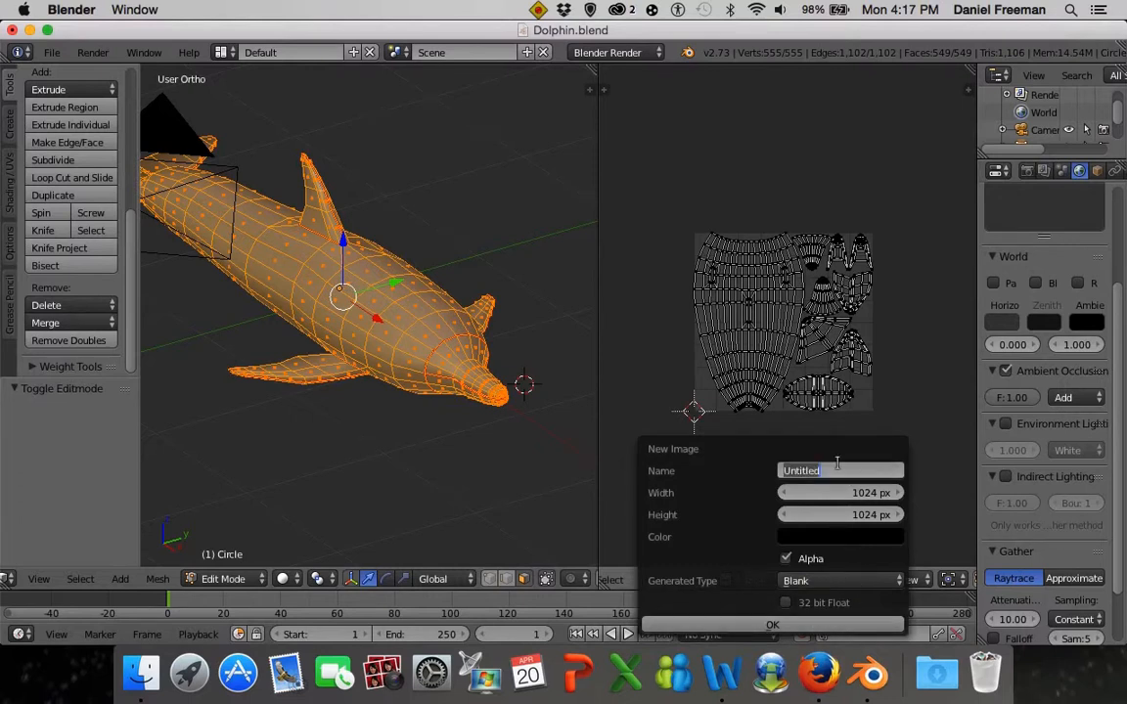
type("A")
type("mbient_Occlusion")
key("Return")
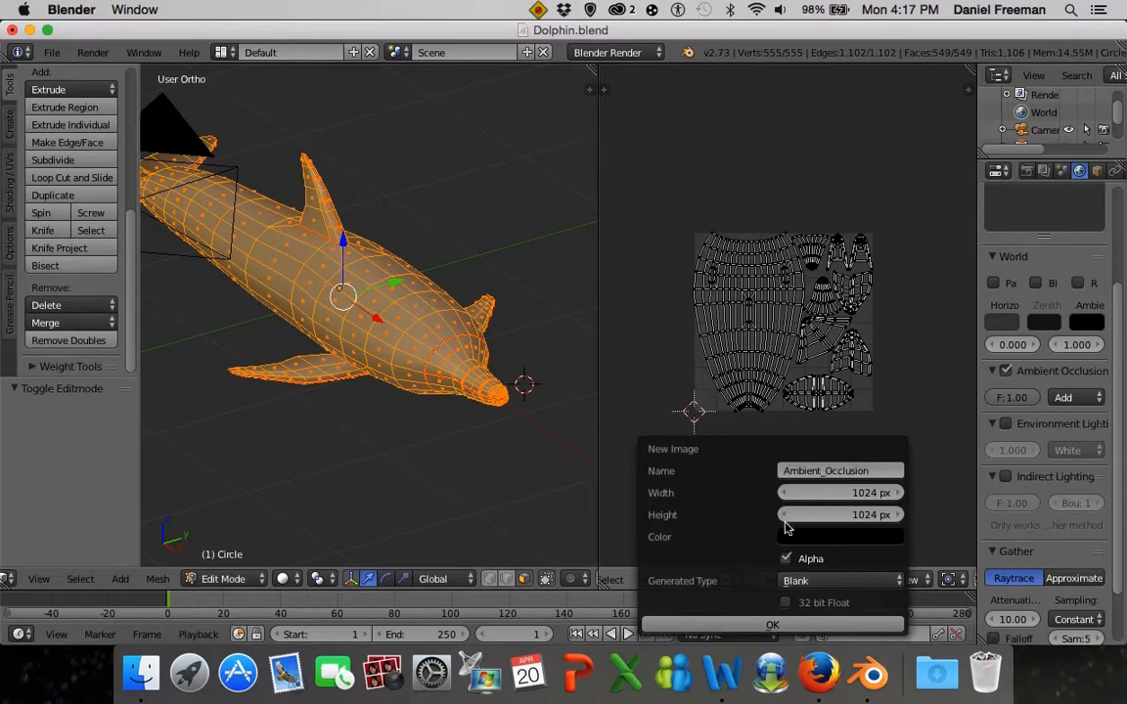
left_click(712, 627)
scroll(896, 355, "down", 4)
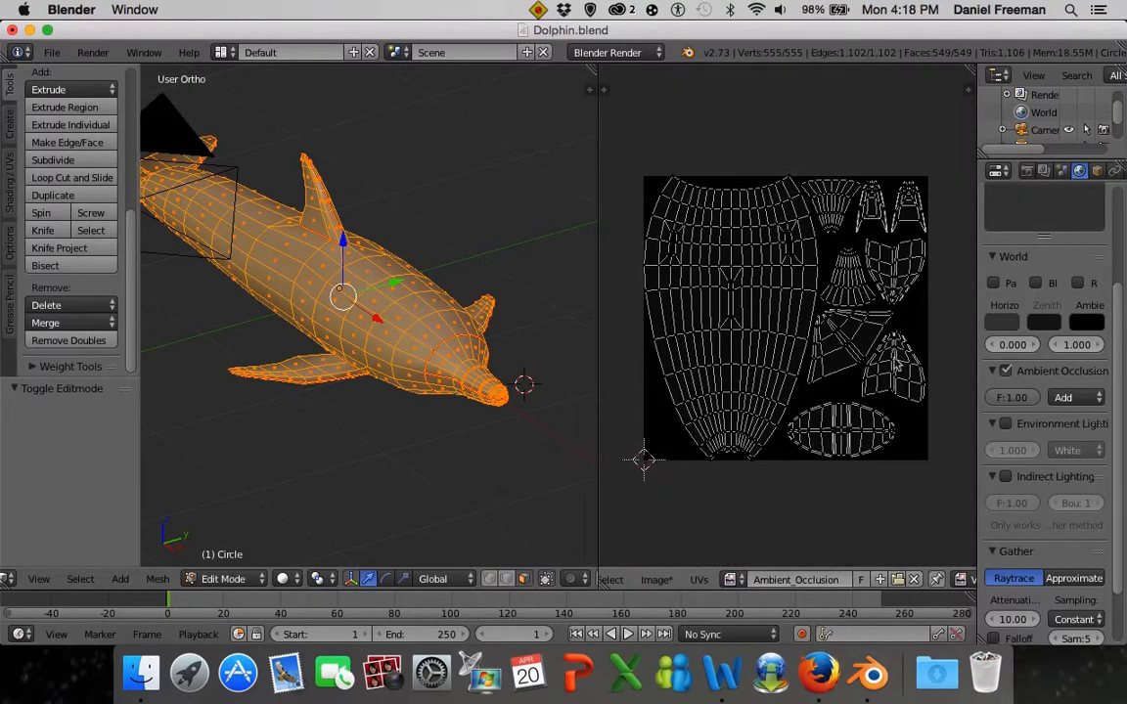
scroll(873, 369, "up", 2)
scroll(874, 375, "down", 3)
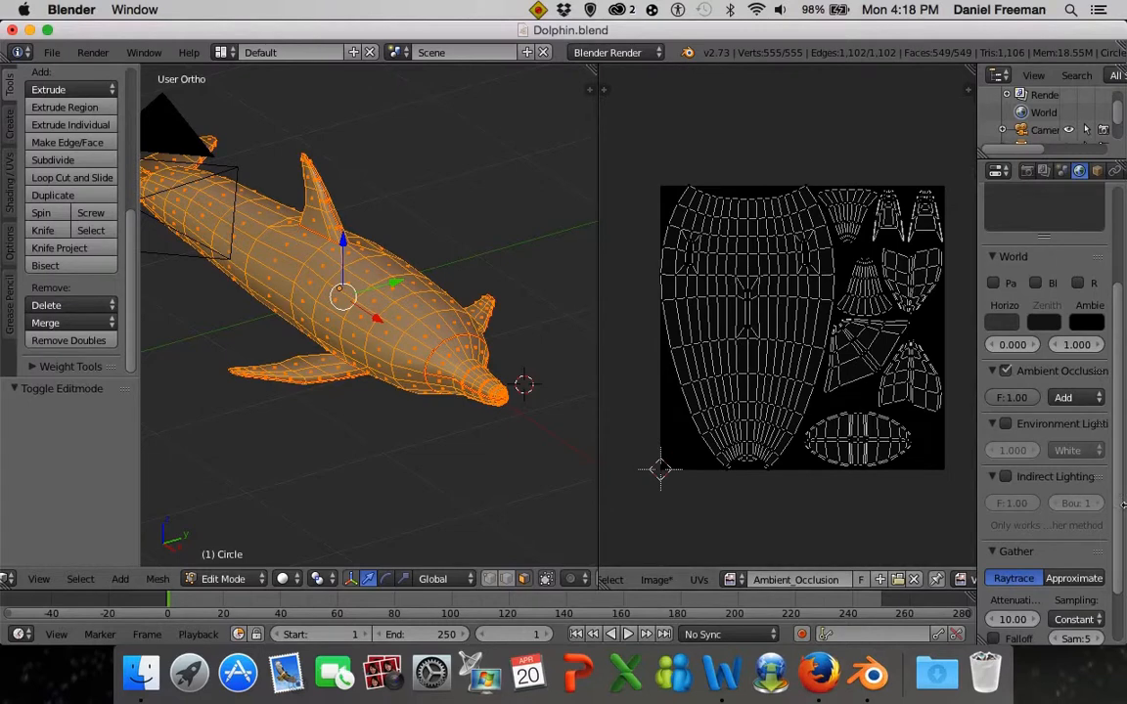
Expand the Bake settings in the Render properties and bake a Full Render into the Ambient_Occlusion image
scroll(1118, 516, "down", 2)
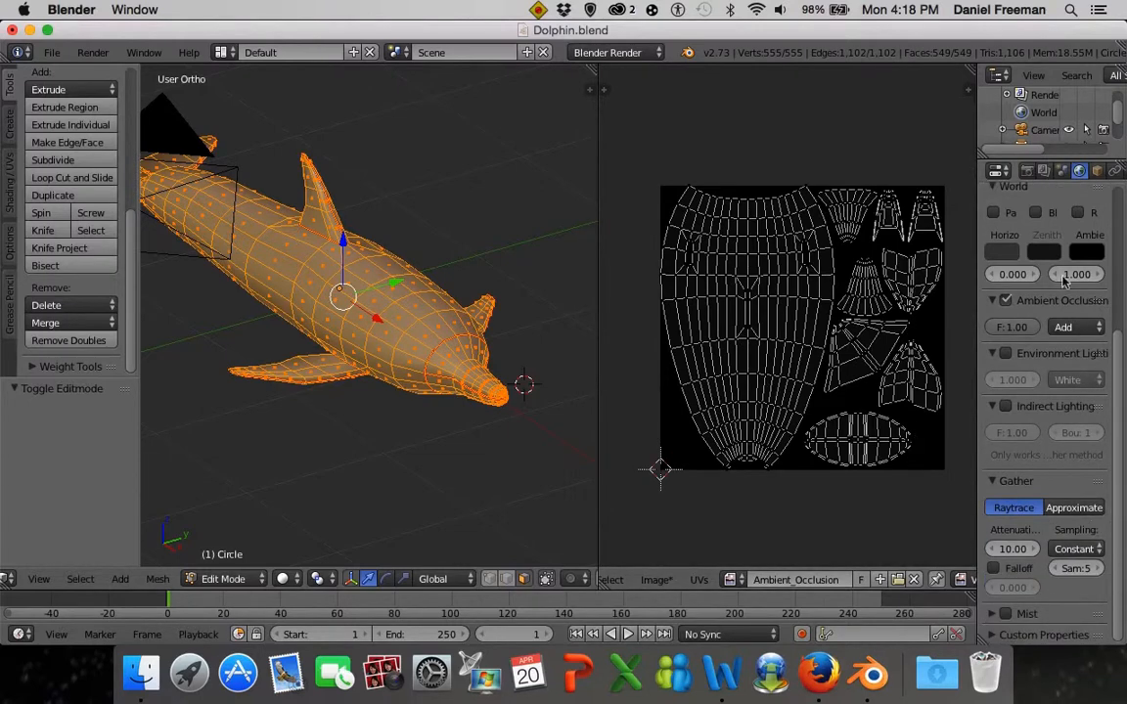
left_click(1027, 170)
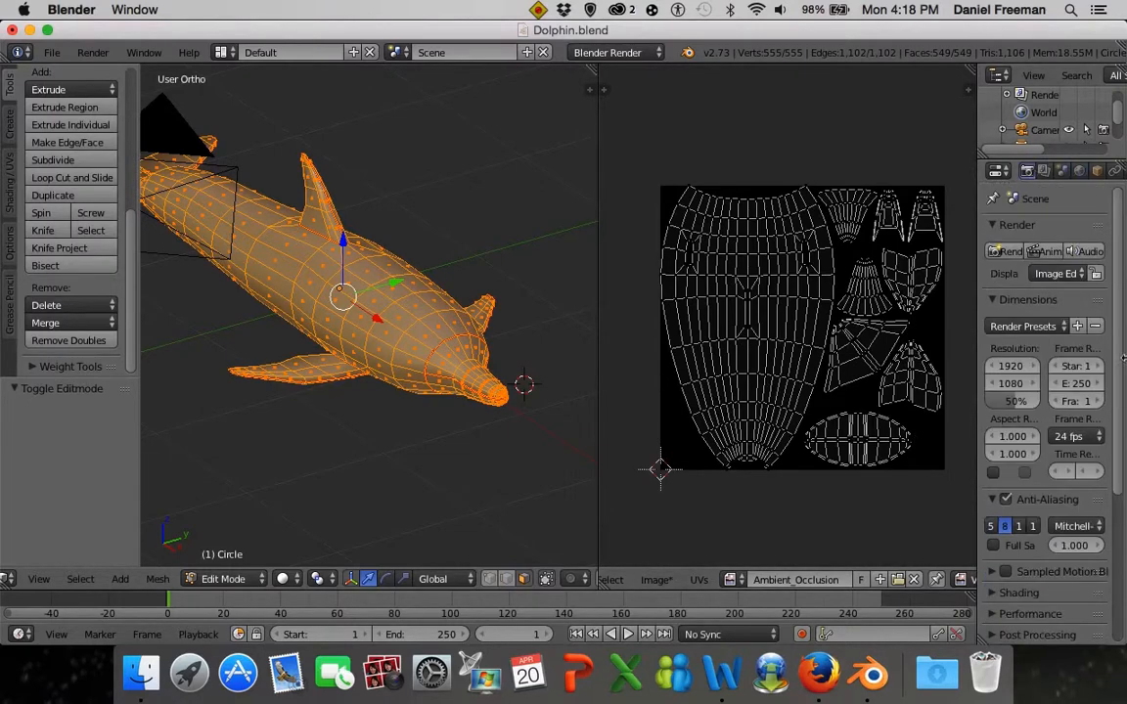
scroll(1047, 391, "down", 5)
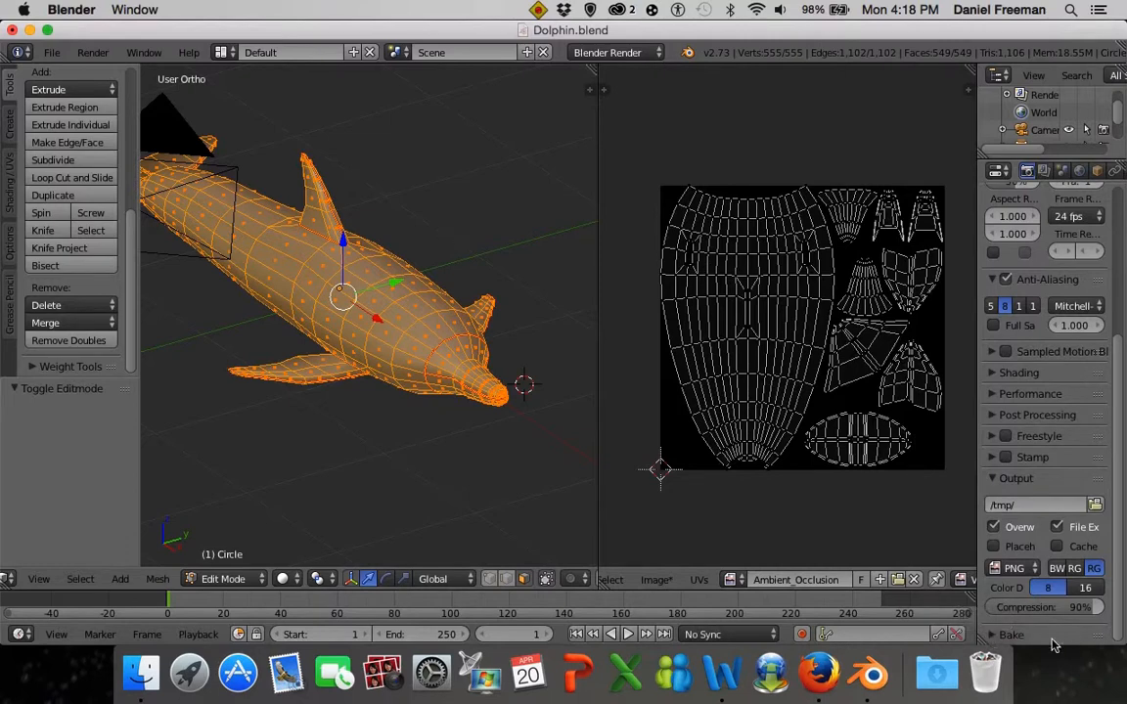
left_click(1003, 637)
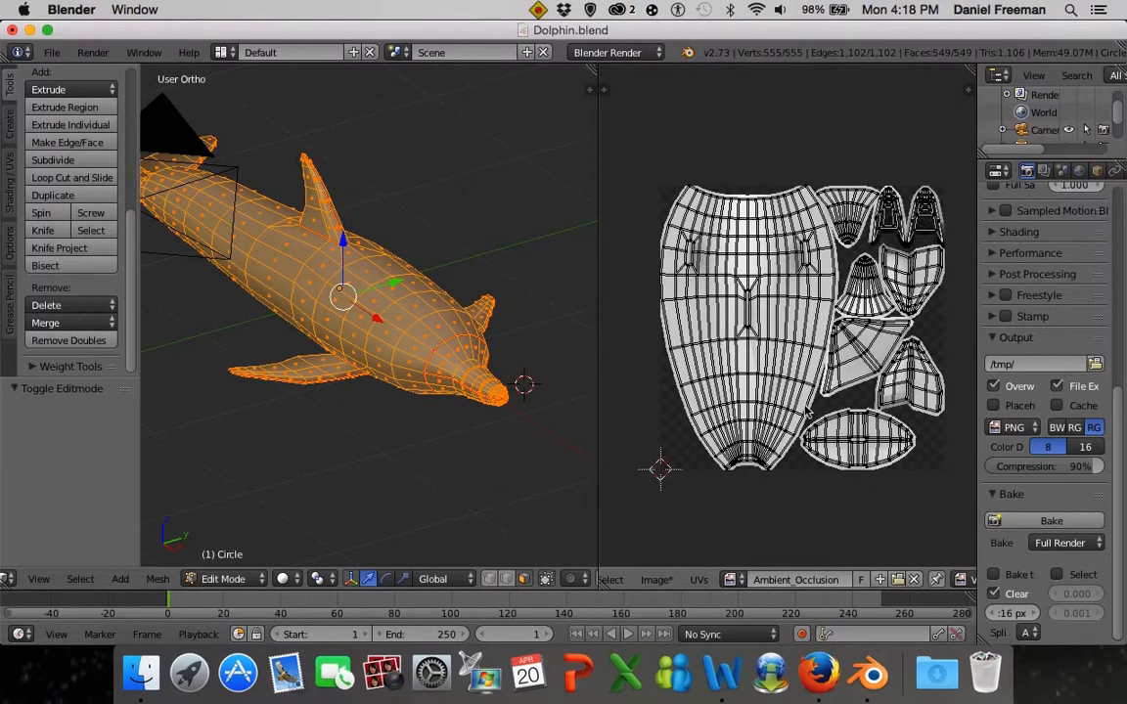
Set the 3D viewport shading to Texture and deselect the dolphin's whole mesh
scroll(493, 394, "up", 1)
left_click(292, 575)
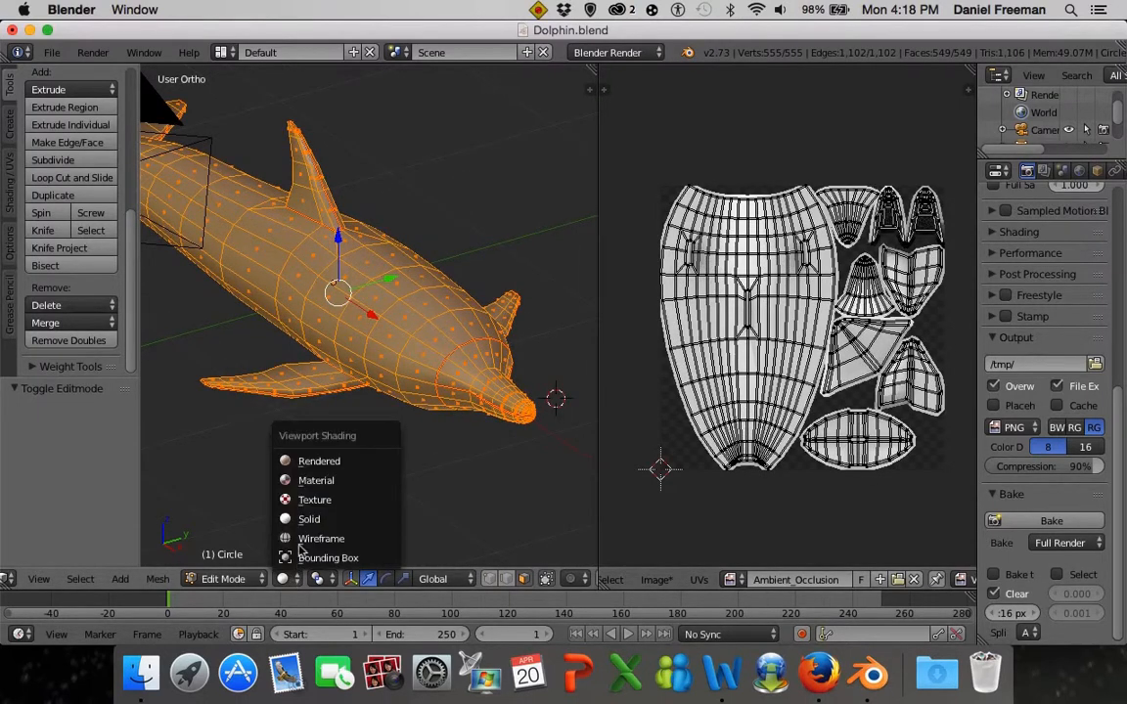
left_click(284, 452)
mouse_move(347, 451)
middle_mouse_down()
mouse_move(332, 474)
mouse_move(243, 425)
mouse_move(272, 389)
mouse_move(389, 460)
mouse_move(440, 447)
middle_mouse_up()
key("a")
scroll(392, 465, "down", 4)
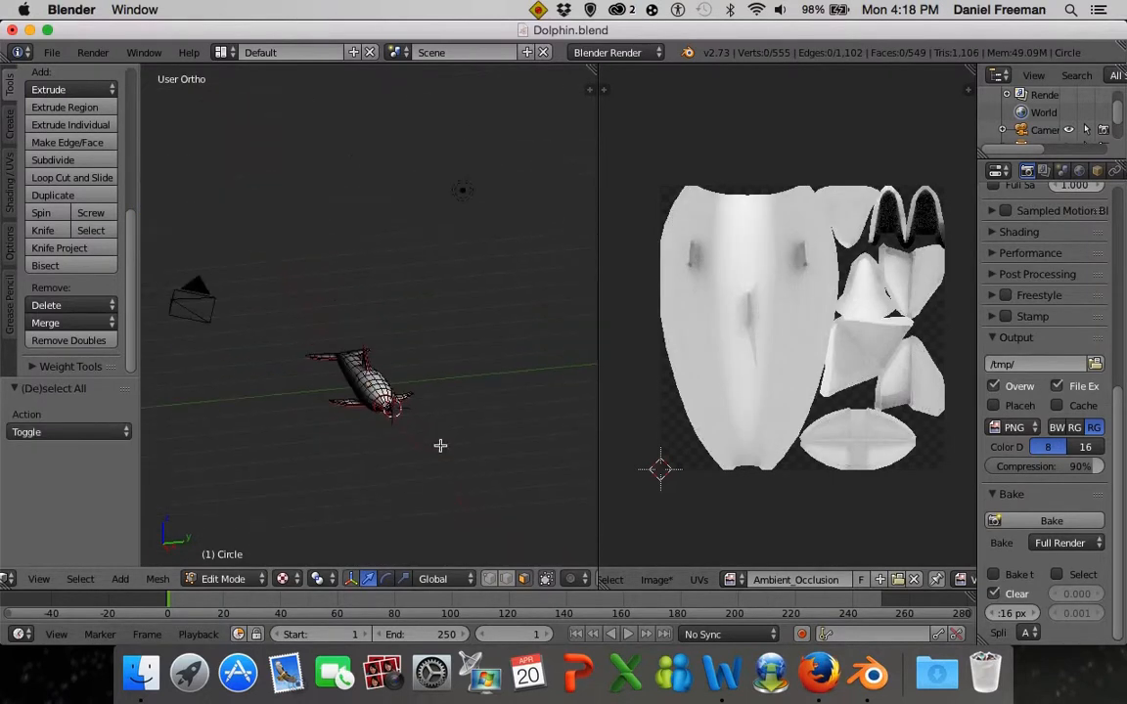
Switch to Object Mode and delete the lamp from the scene
key("Tab")
right_click(464, 192)
key("x")
left_click(454, 262)
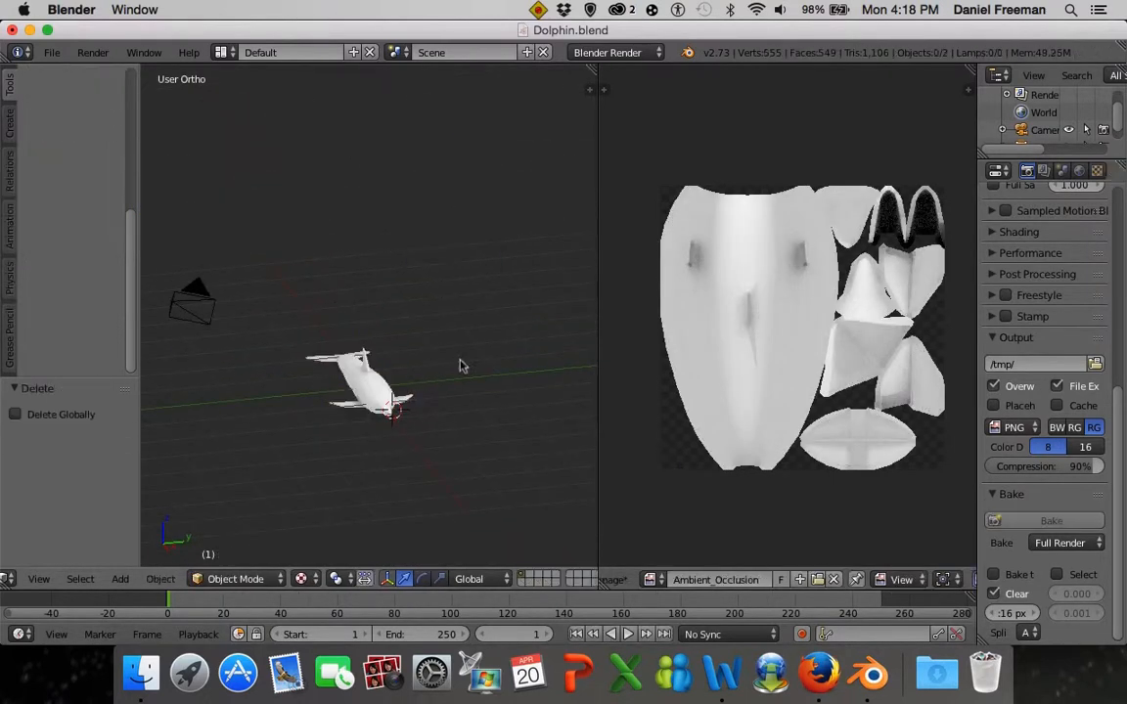
Inspect the baked shadows around the dorsal fin and on the body, and display the Ambient_Occlusion image in the UV editor
middle_click_drag(459, 365, 240, 284)
scroll(428, 389, "up", 3)
scroll(333, 333, "up", 3)
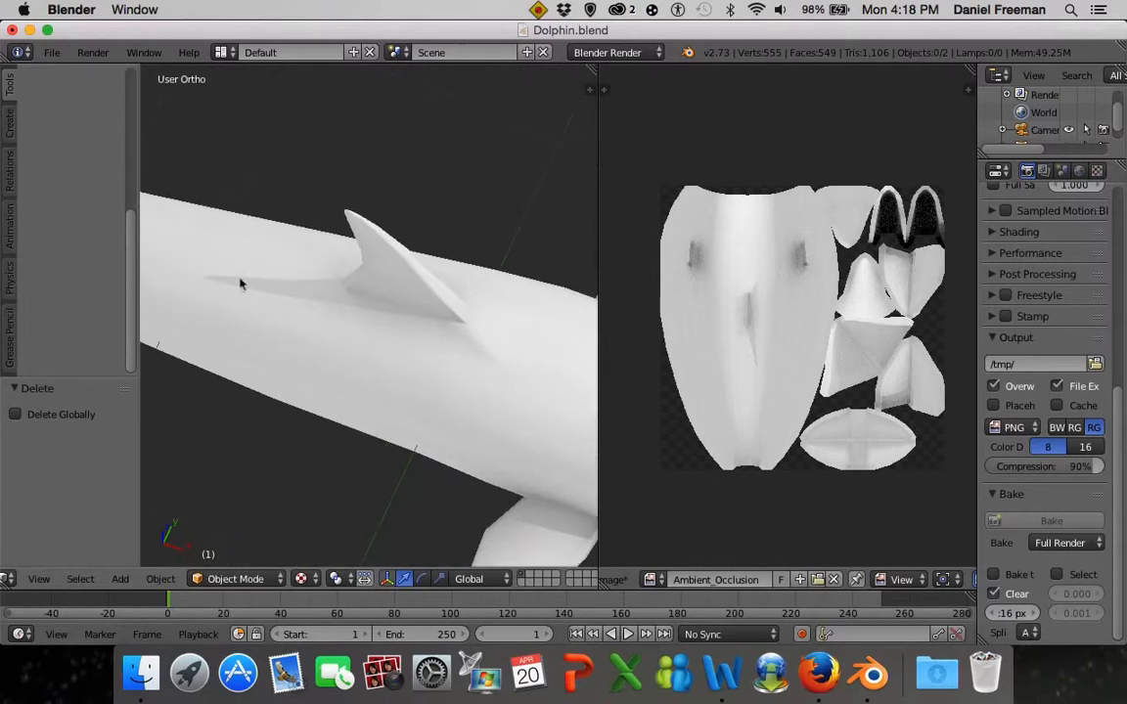
scroll(349, 327, "down", 3)
middle_click_drag(423, 378, 379, 376)
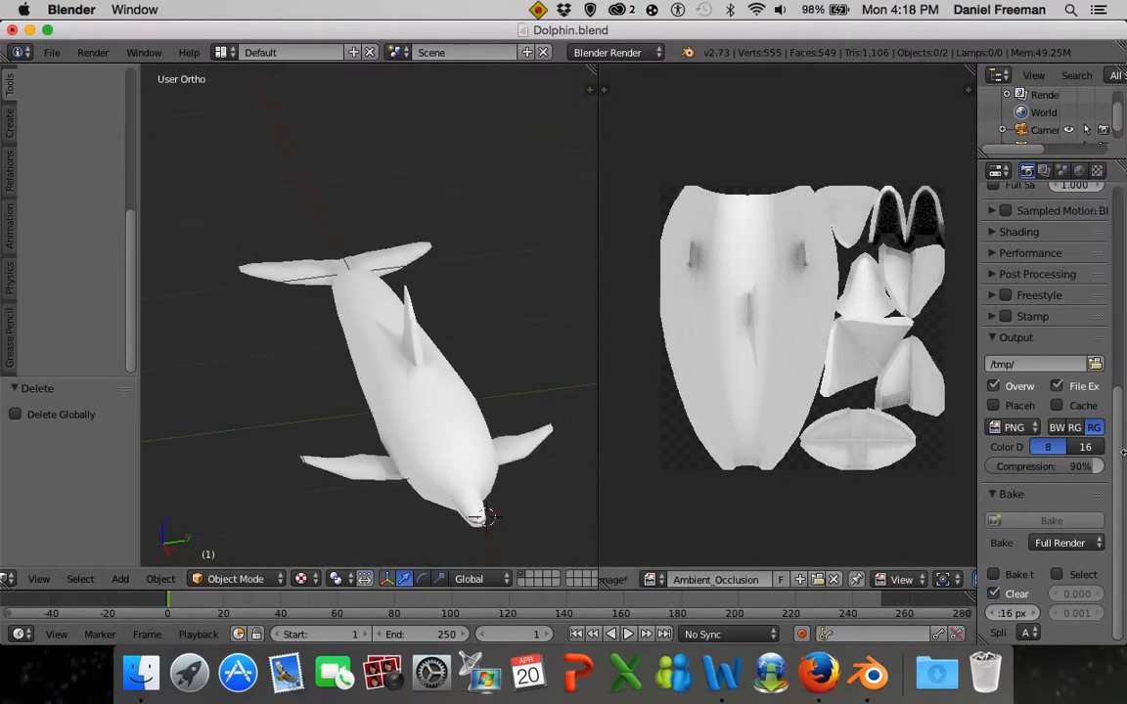
left_click(695, 255)
left_click(650, 579)
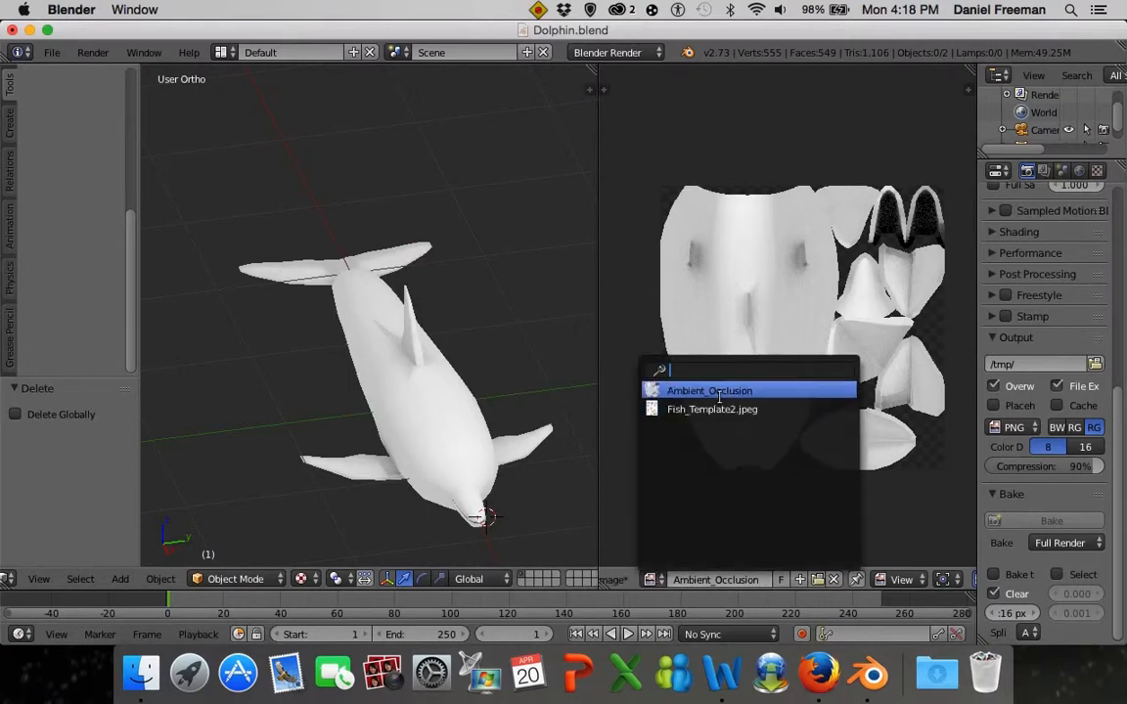
left_click(722, 392)
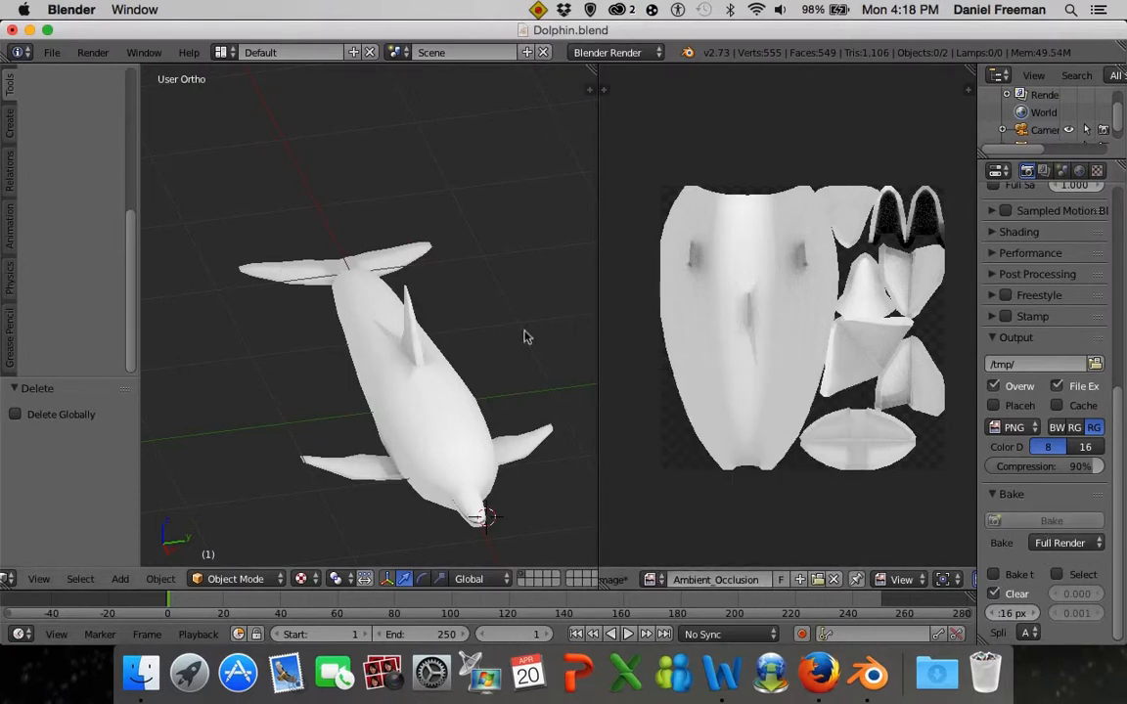
Select all of the dolphin's mesh in Edit Mode and bake the Full Render texture again without the lamp
right_click(460, 373)
key("Tab")
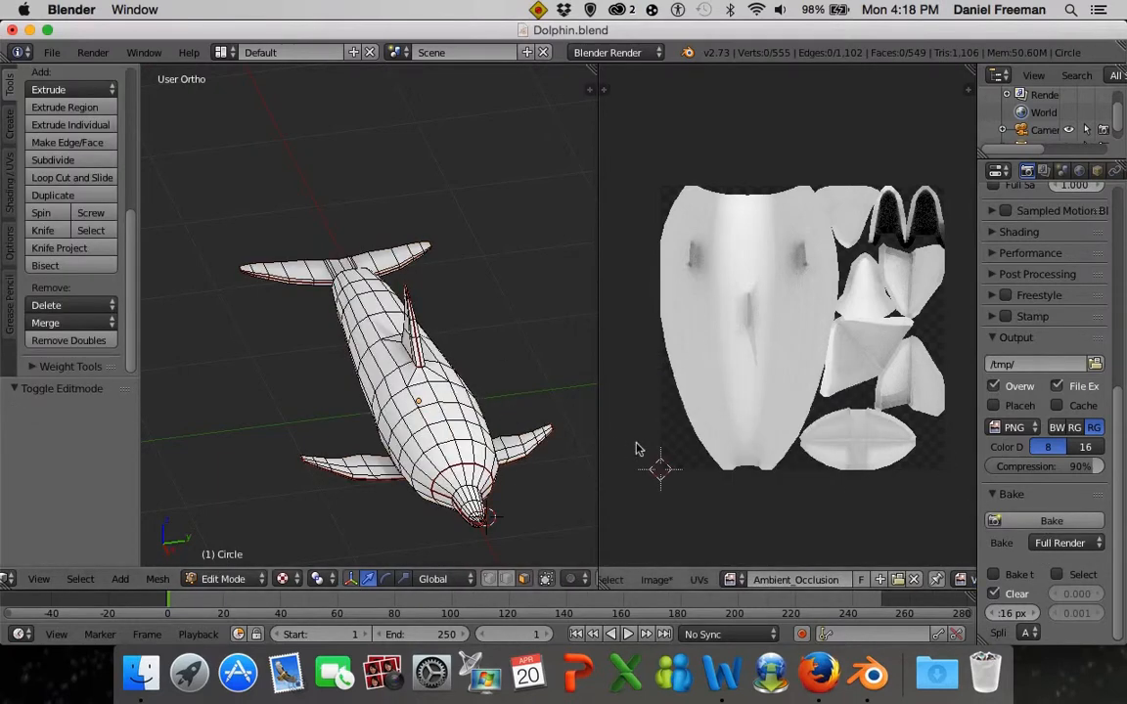
key("a")
left_click(1046, 519)
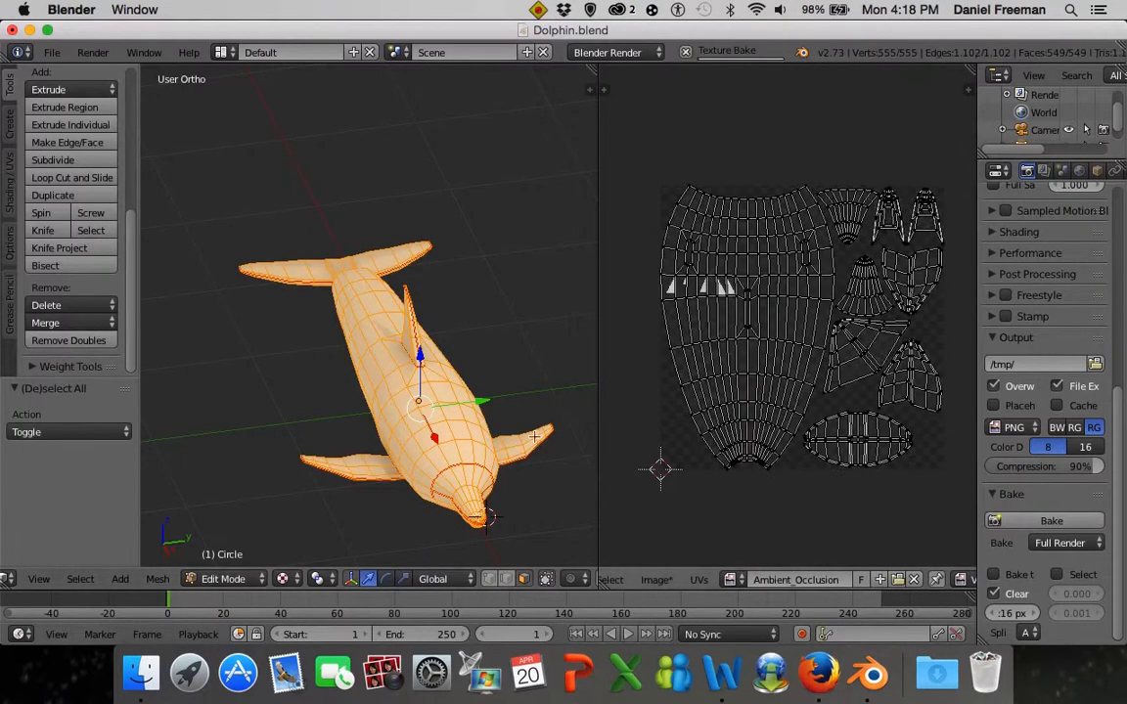
Examine the rebaked ambient occlusion on the dolphin in Object Mode, checking the head and the fin joint for grain
scroll(447, 405, "up", 5)
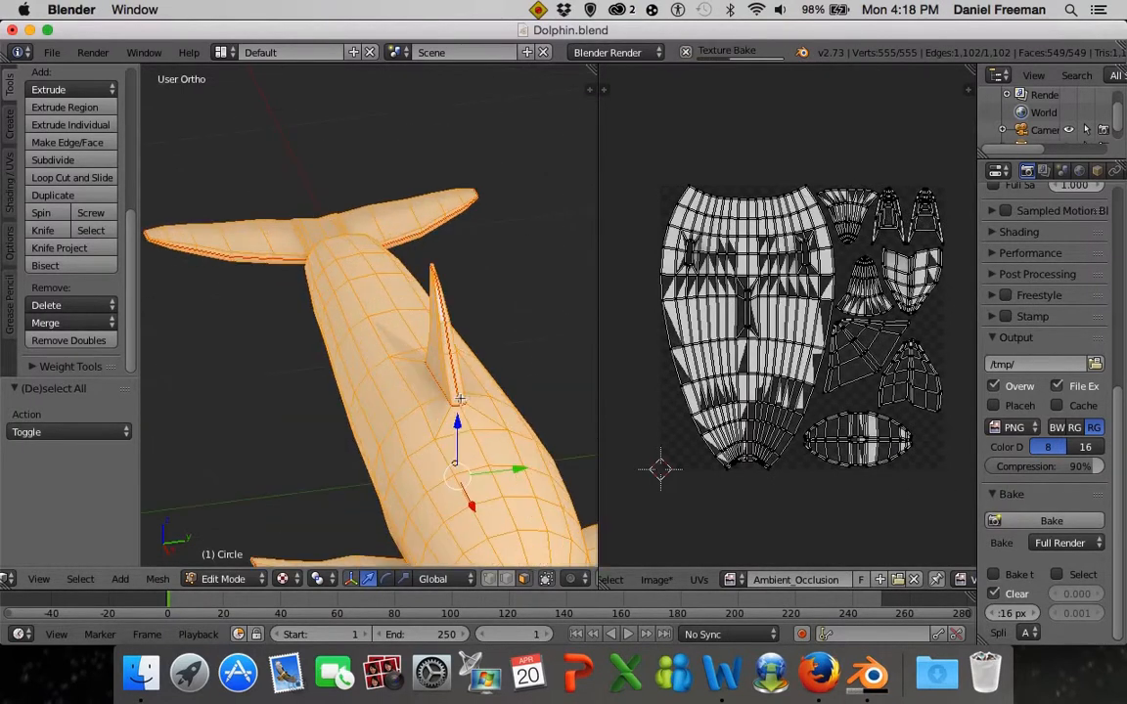
scroll(473, 411, "down", 3)
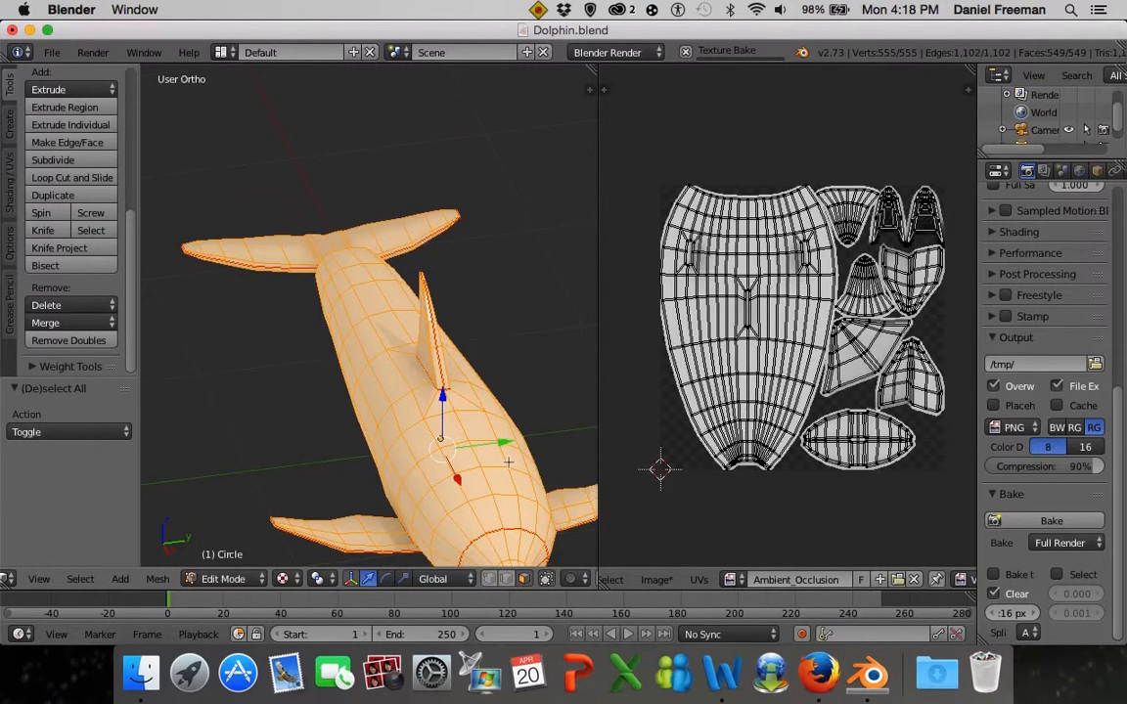
middle_click_drag(511, 474, 383, 481, "shift")
key("Tab")
scroll(463, 402, "up", 5)
scroll(383, 482, "up", 10)
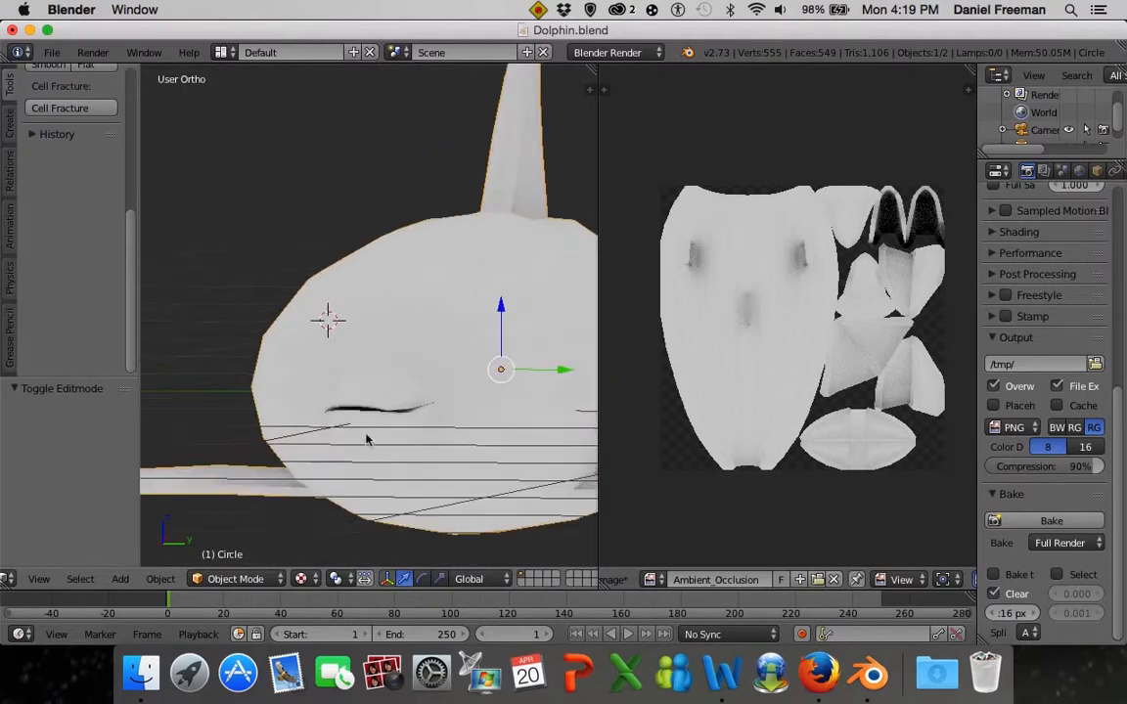
scroll(286, 456, "down", 8)
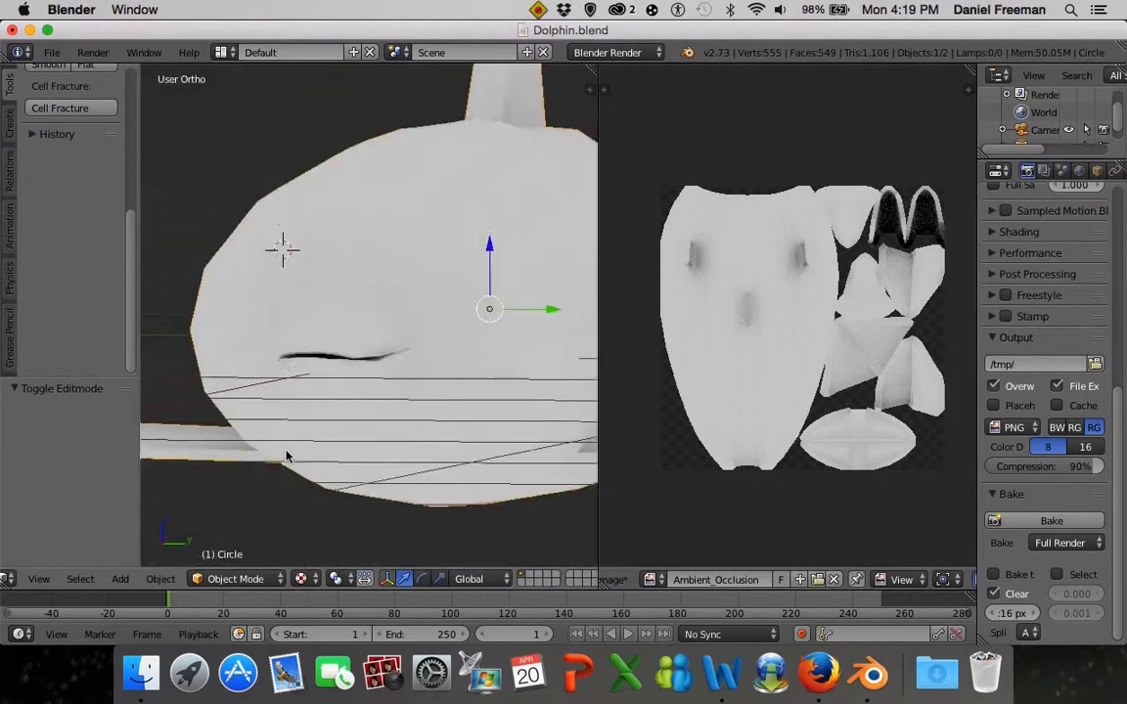
middle_click_drag(287, 456, 386, 329)
scroll(420, 399, "up", 1)
scroll(450, 378, "up", 3)
scroll(407, 352, "up", 2)
scroll(407, 352, "down", 3)
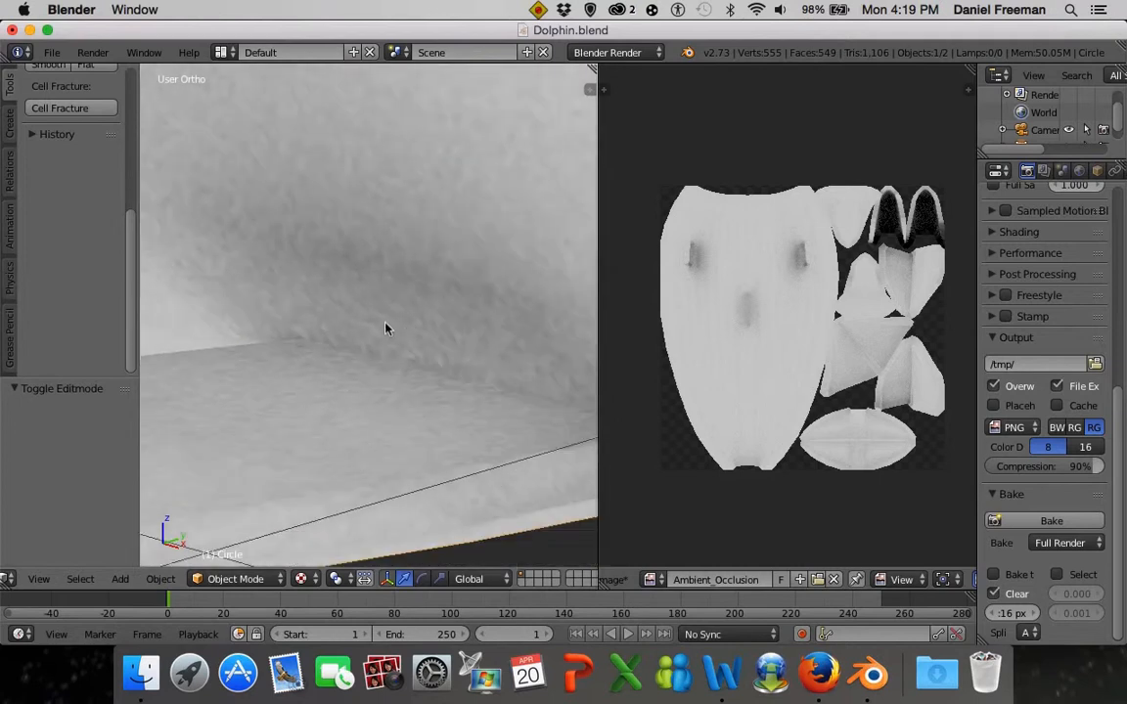
scroll(1081, 171, "down", 3)
scroll(1074, 176, "up", 2)
Set the World's Gather sampling to 20 samples
left_click(1063, 172)
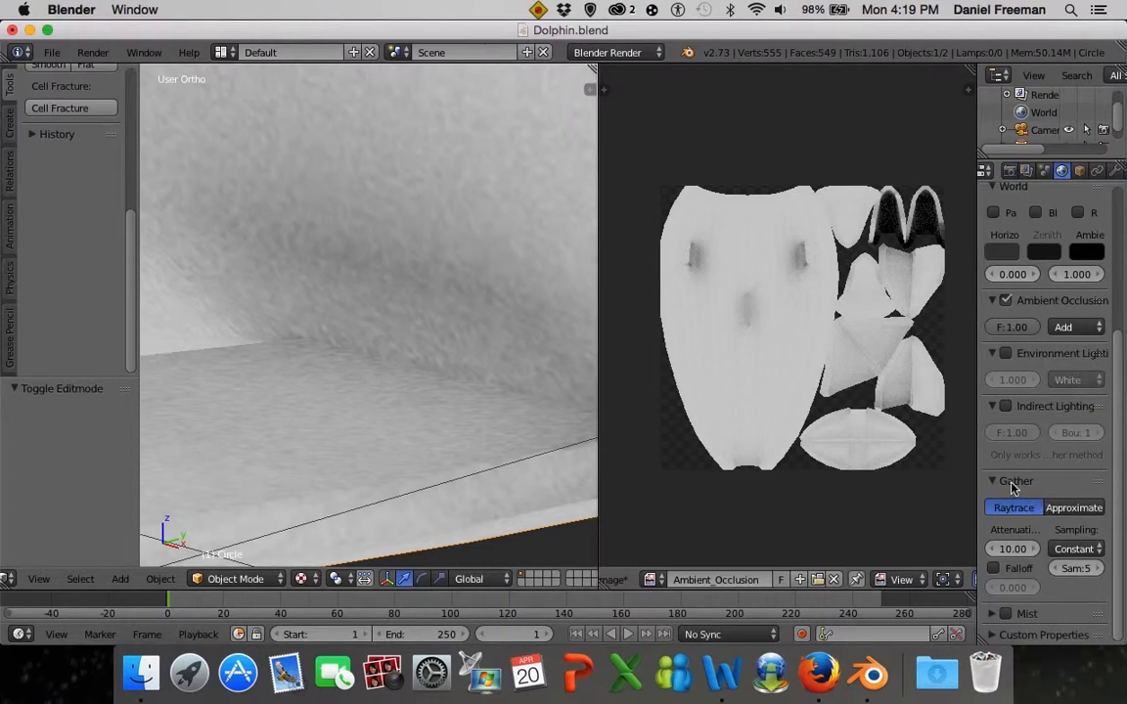
left_click(1075, 569)
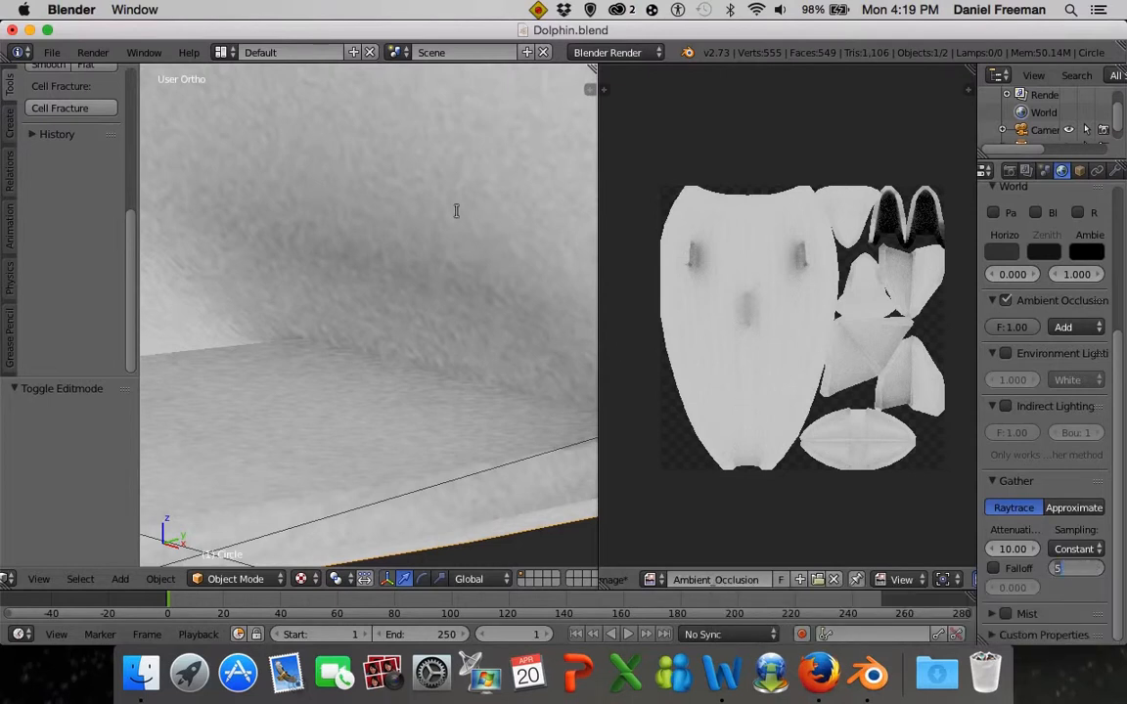
key("Return")
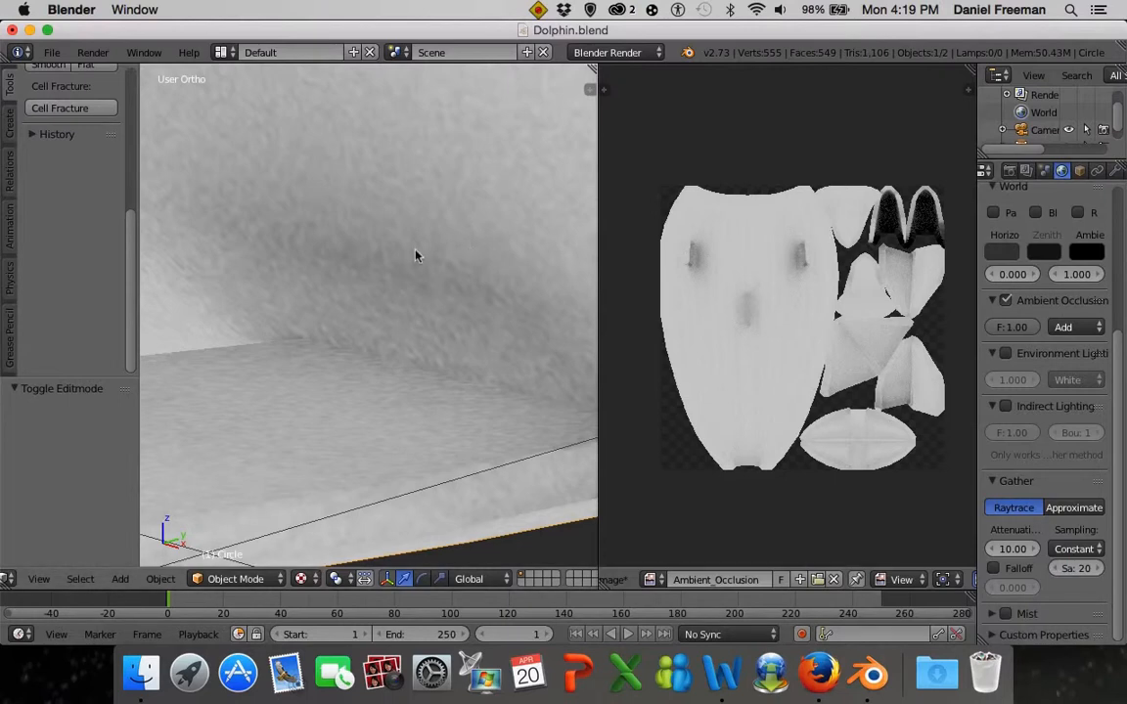
Rebake the dolphin's Full Render texture at the higher sample count from Edit Mode
key("Tab")
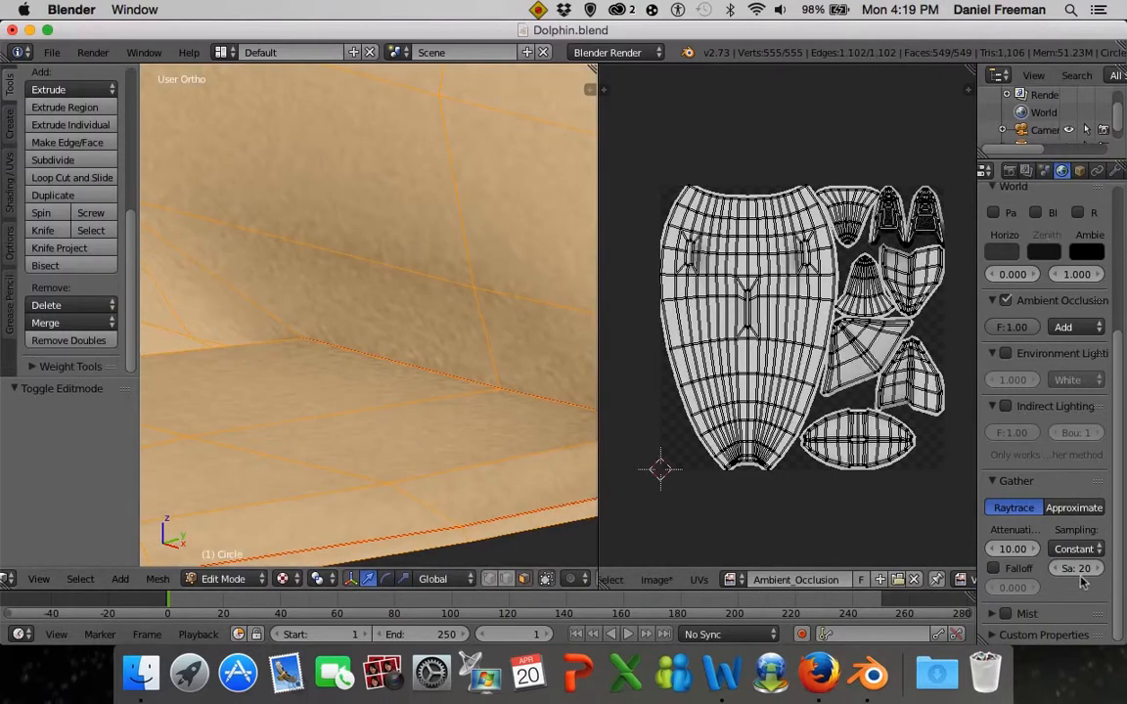
left_click(1009, 170)
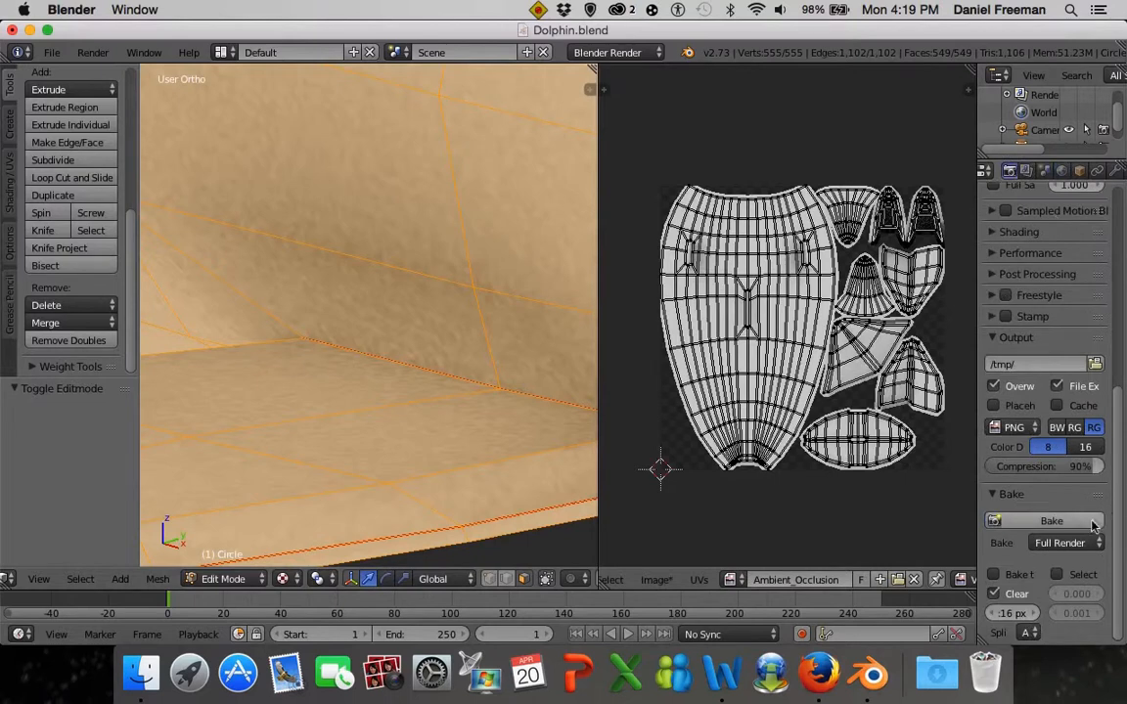
left_click(1051, 520)
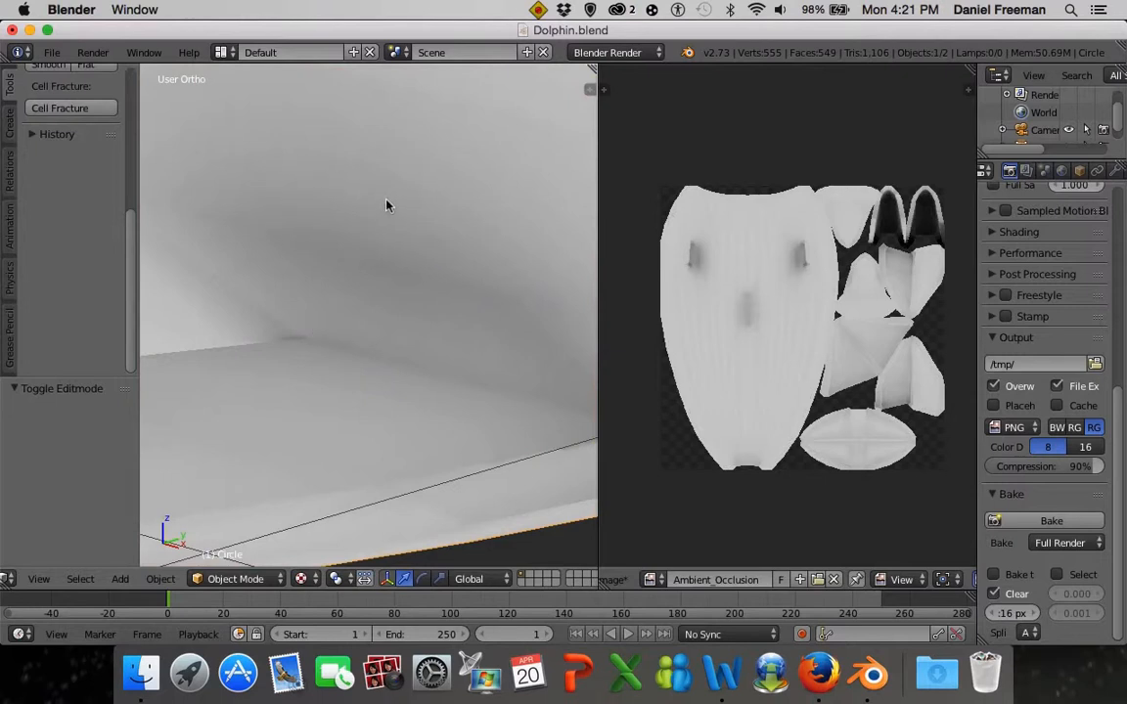
Examine the rebaked ambient occlusion on the dolphin, checking the side fin joint up close and the head, back and tail from the front
scroll(383, 203, "down", 8)
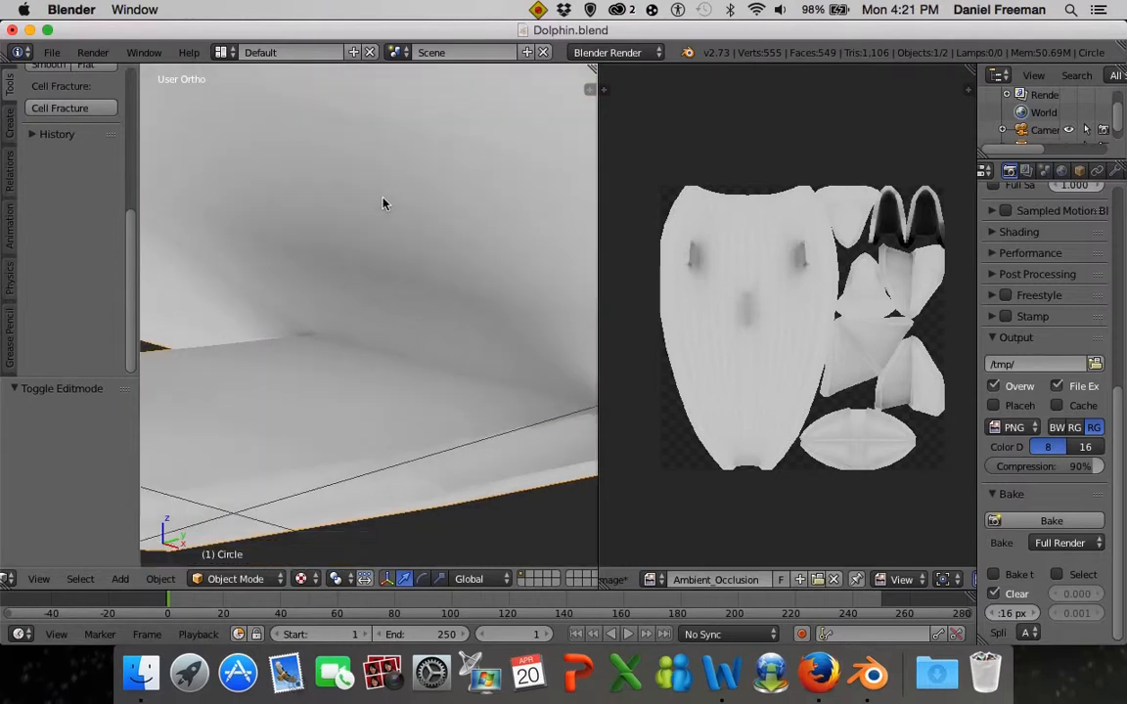
scroll(626, 264, "up", 1)
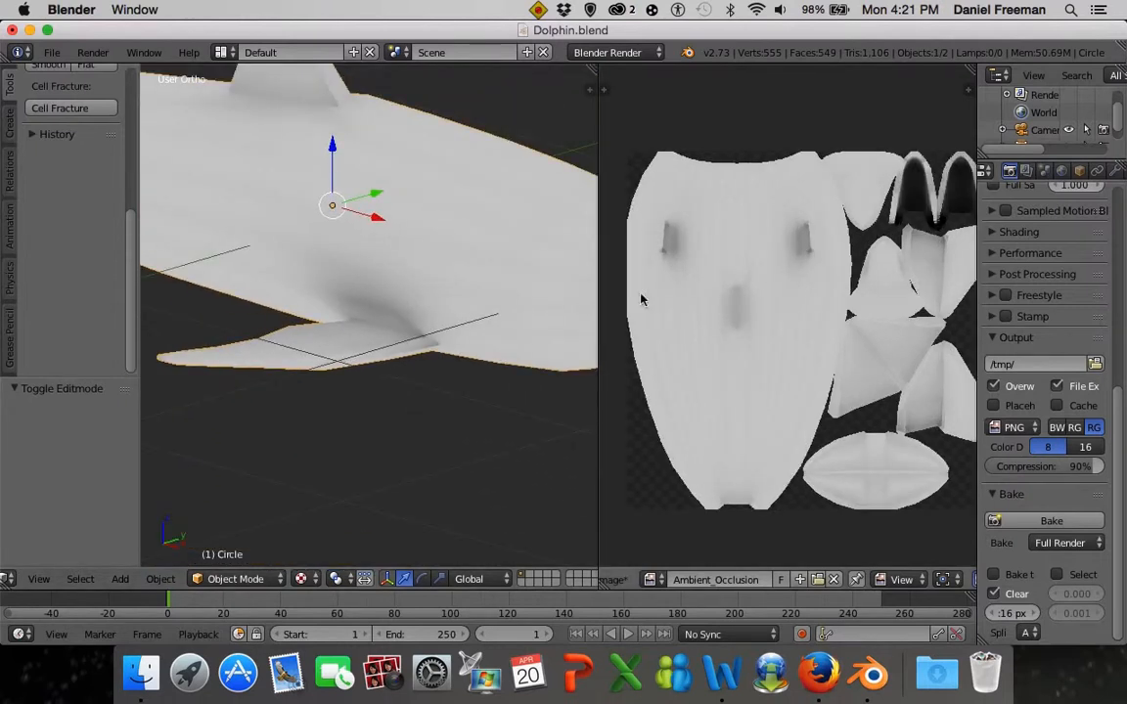
scroll(480, 254, "up", 6)
scroll(465, 300, "down", 6)
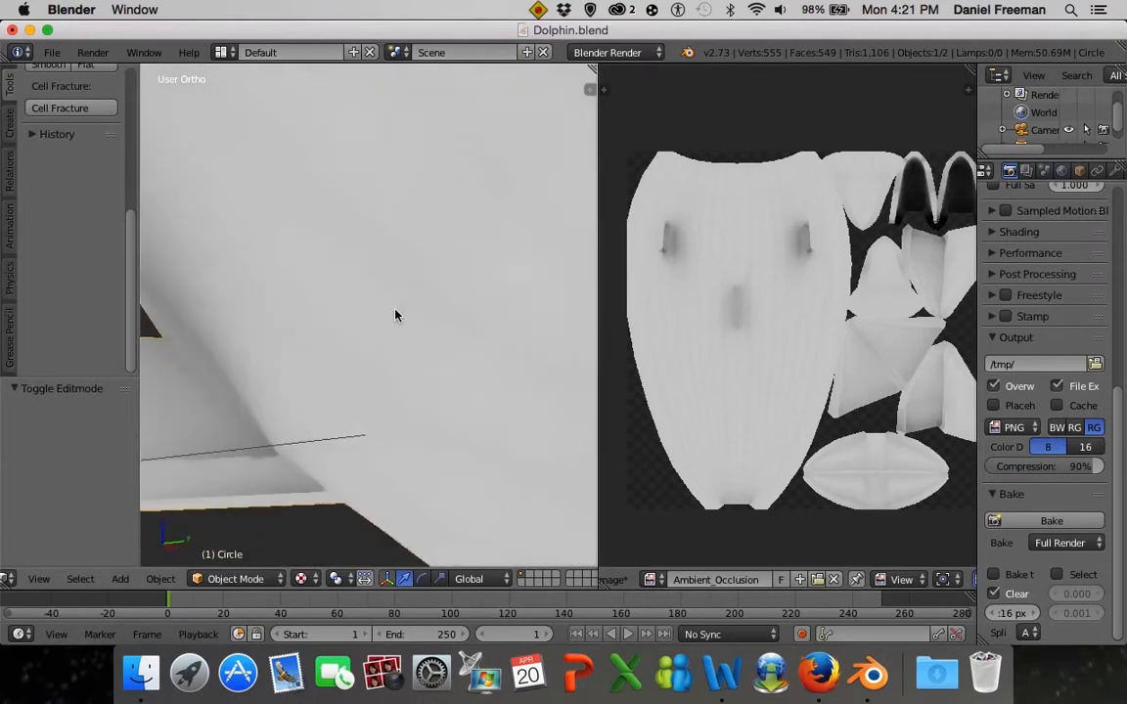
middle_click_drag(285, 268, 467, 247)
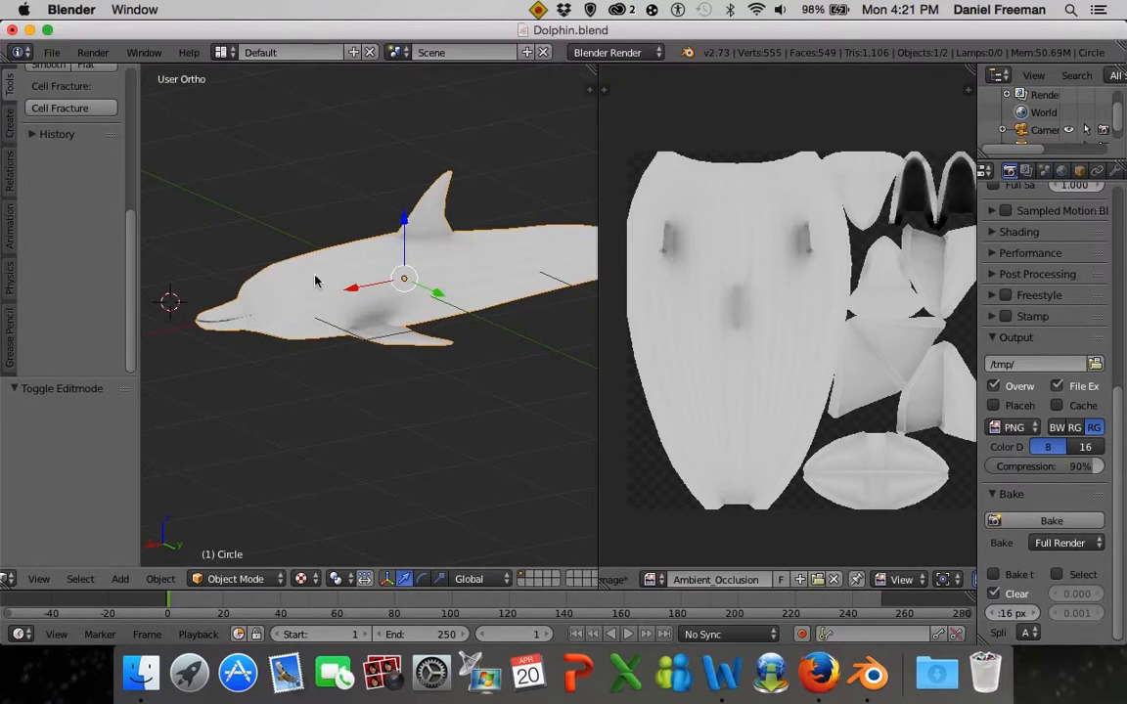
middle_click_drag(292, 307, 342, 323)
left_click(45, 56)
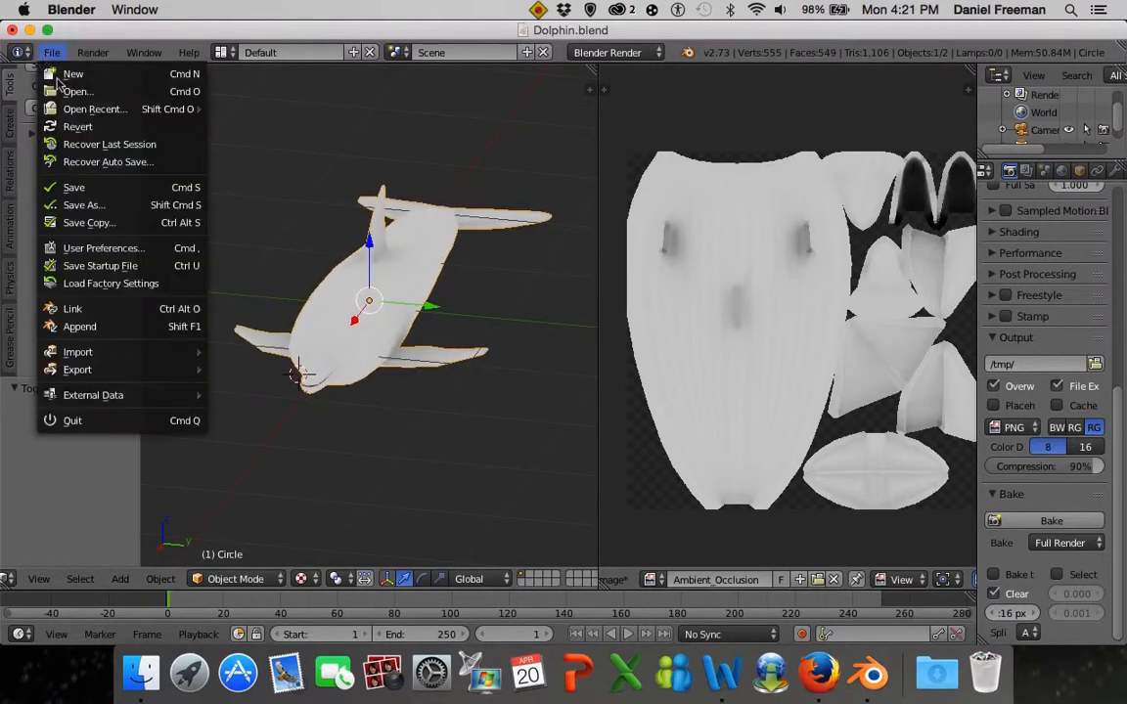
left_click(75, 166)
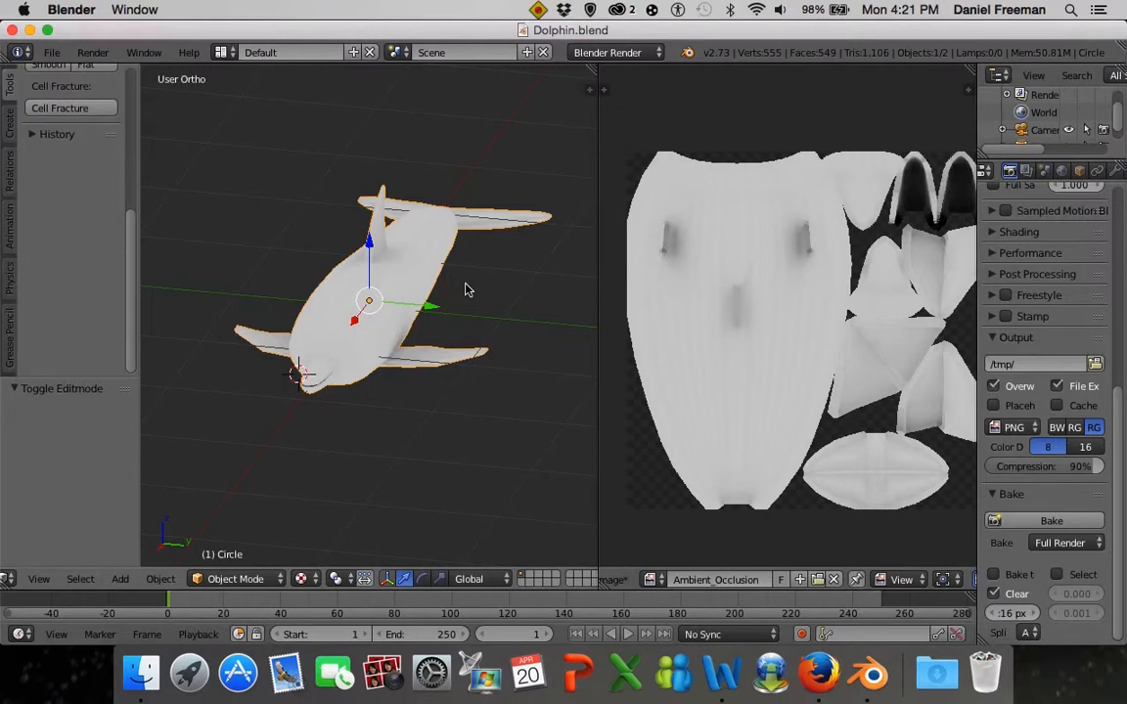
middle_click_drag(311, 323, 390, 356)
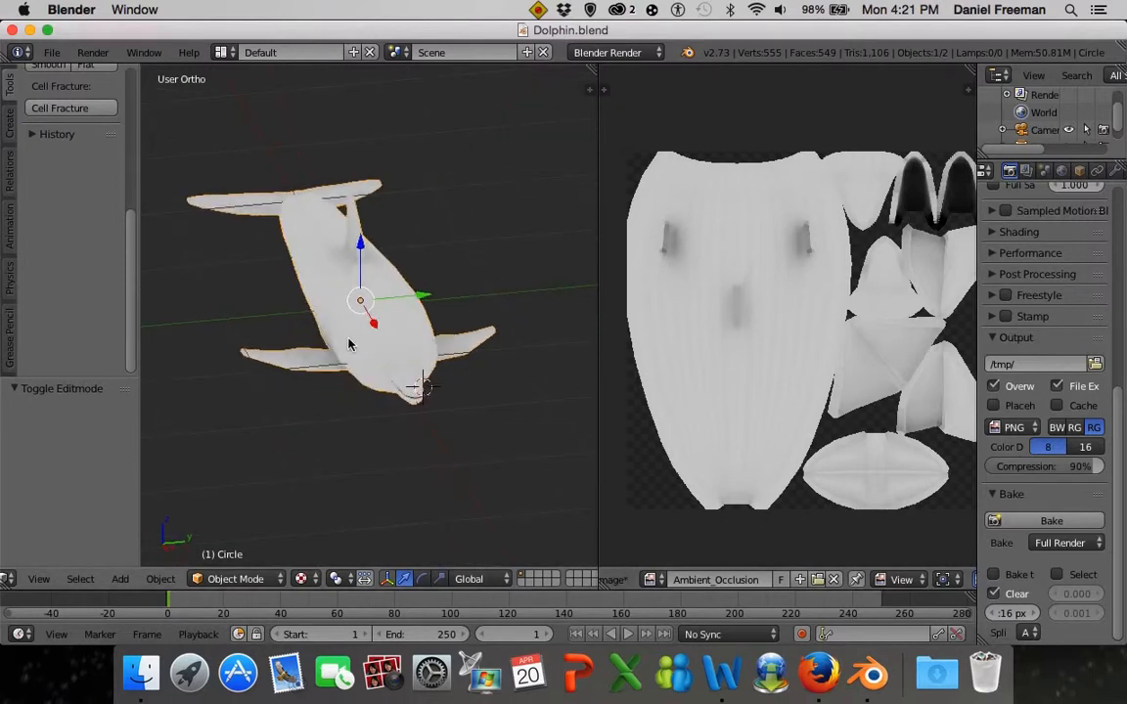
Start saving the Ambient_Occlusion image as an external file and browse to the Textures folder inside Blender_Basic/Dolphin
scroll(693, 584, "left", 3)
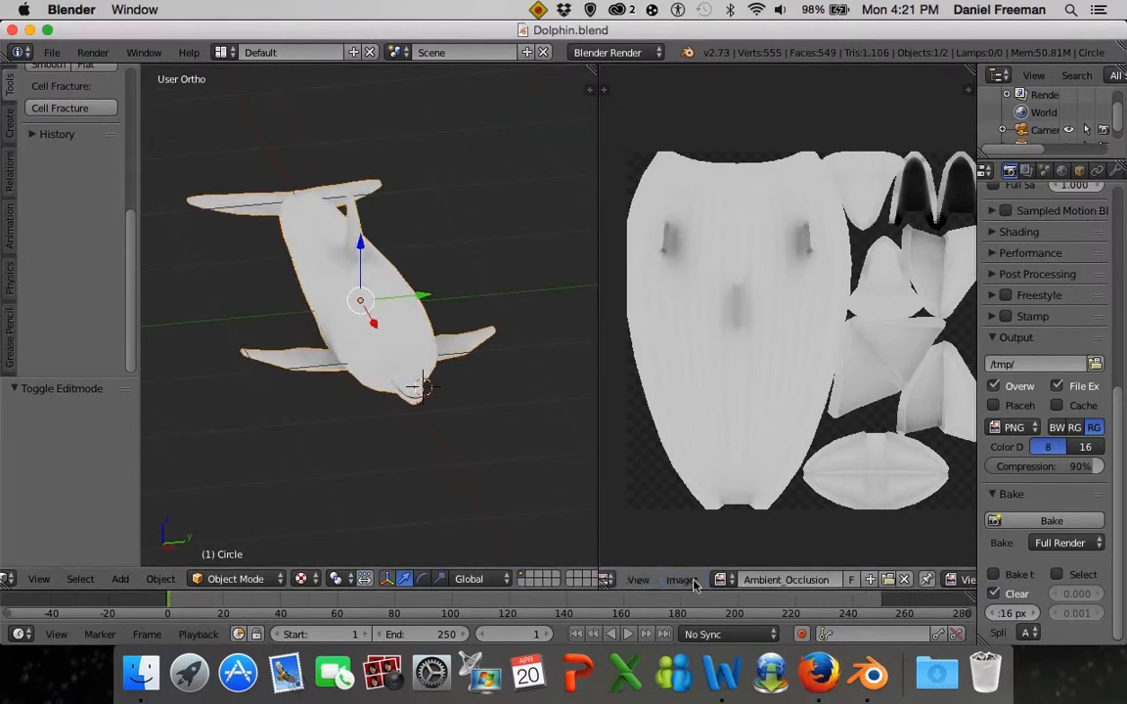
scroll(704, 583, "left", 1)
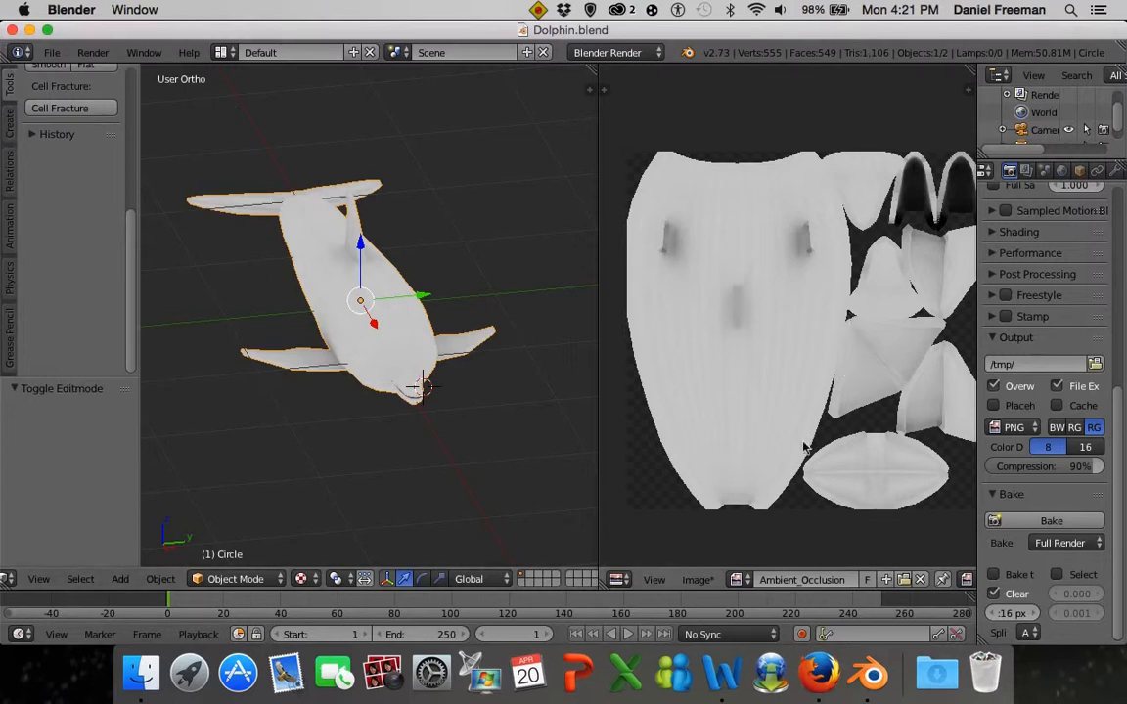
left_click(697, 579)
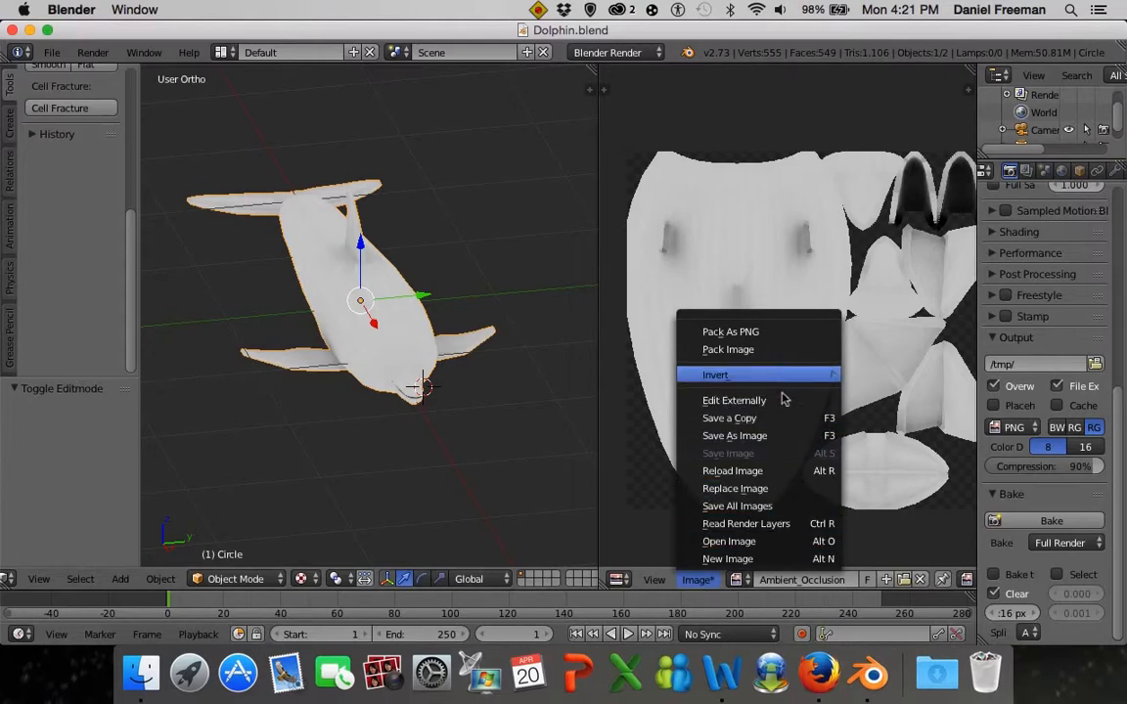
left_click(779, 435)
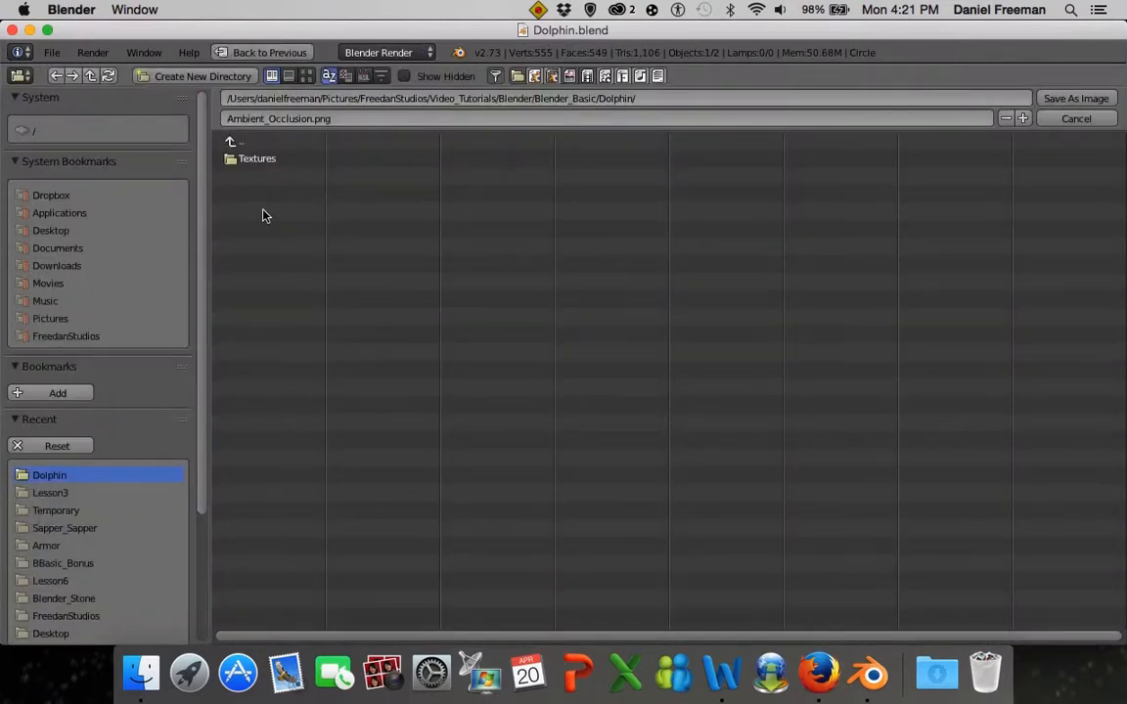
left_click(110, 336)
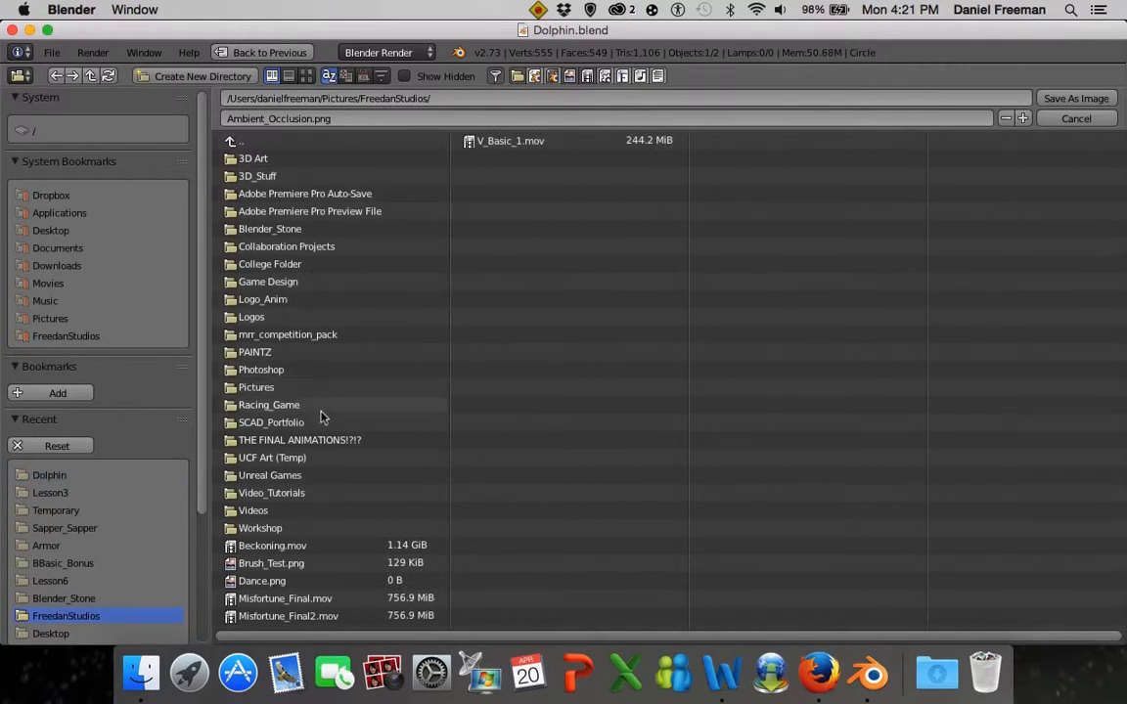
left_click(278, 492)
left_click(249, 157)
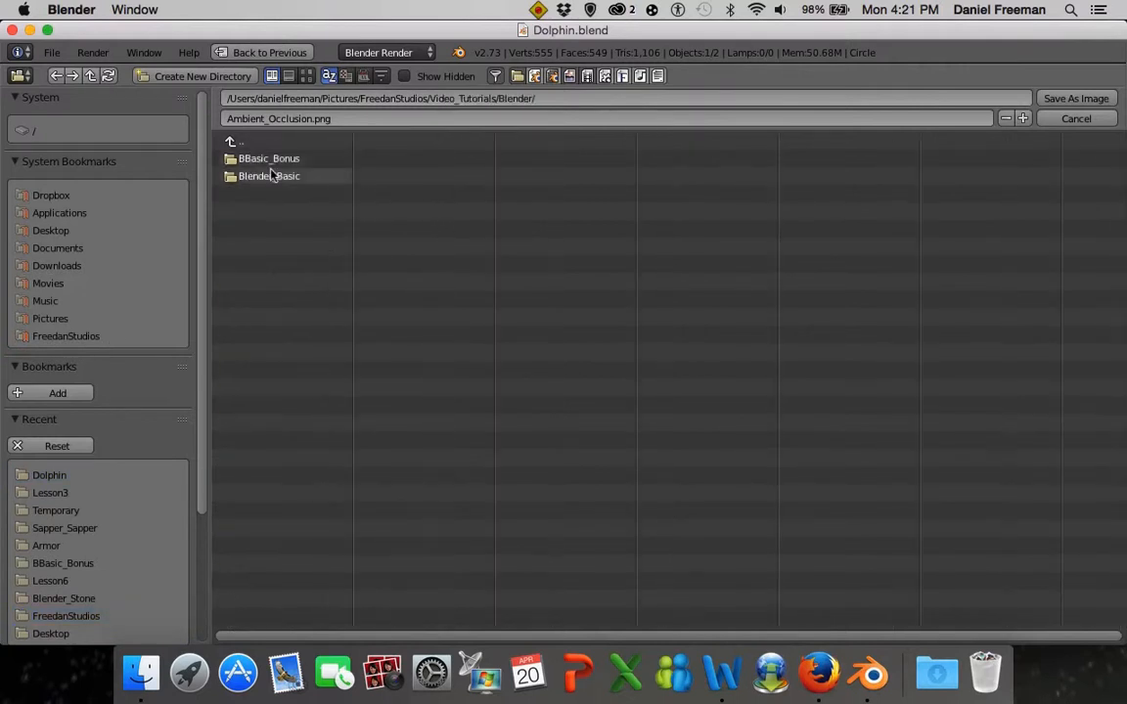
left_click(280, 182)
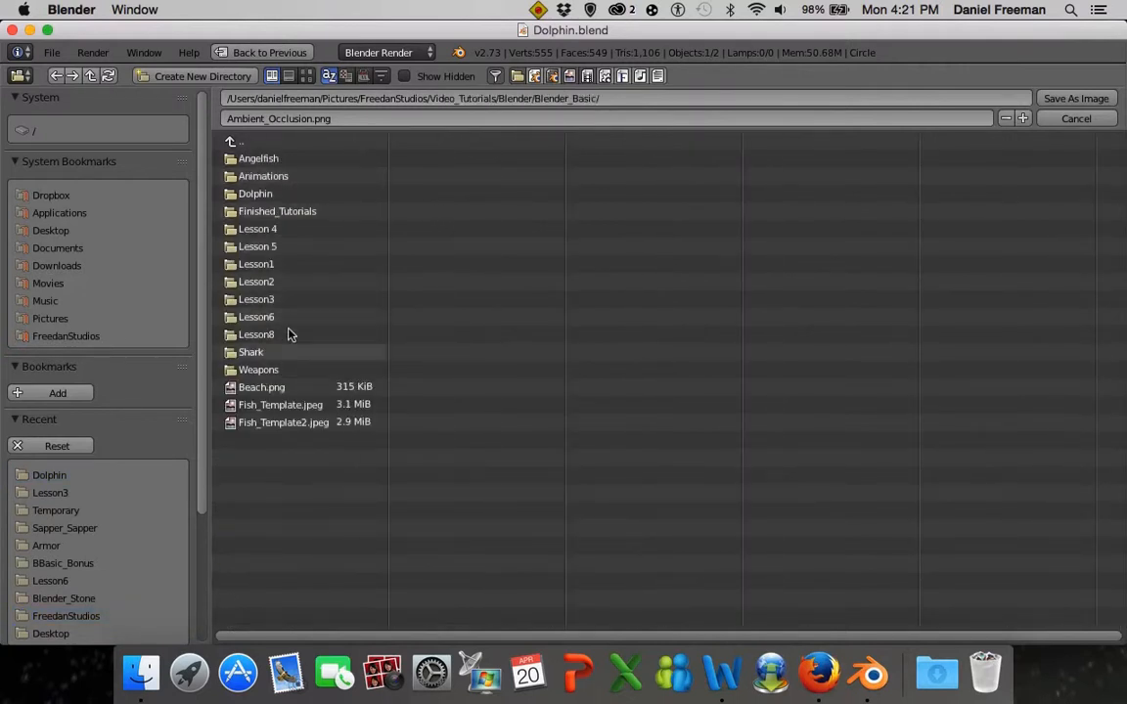
left_click(281, 193)
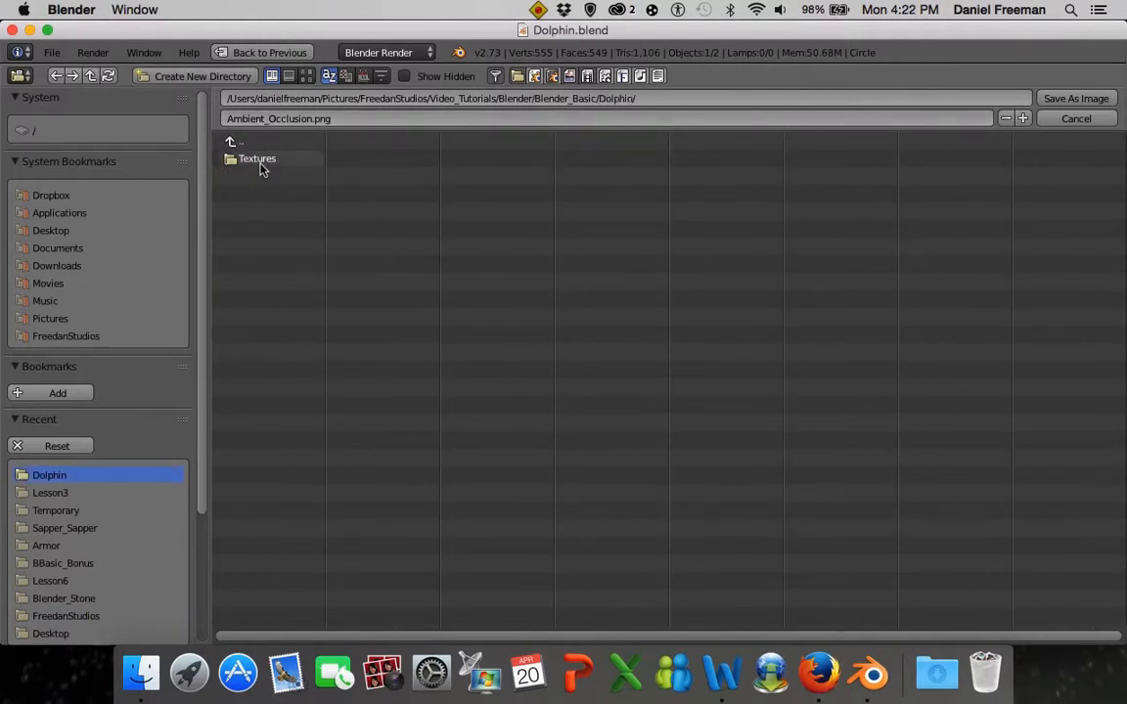
left_click(237, 143)
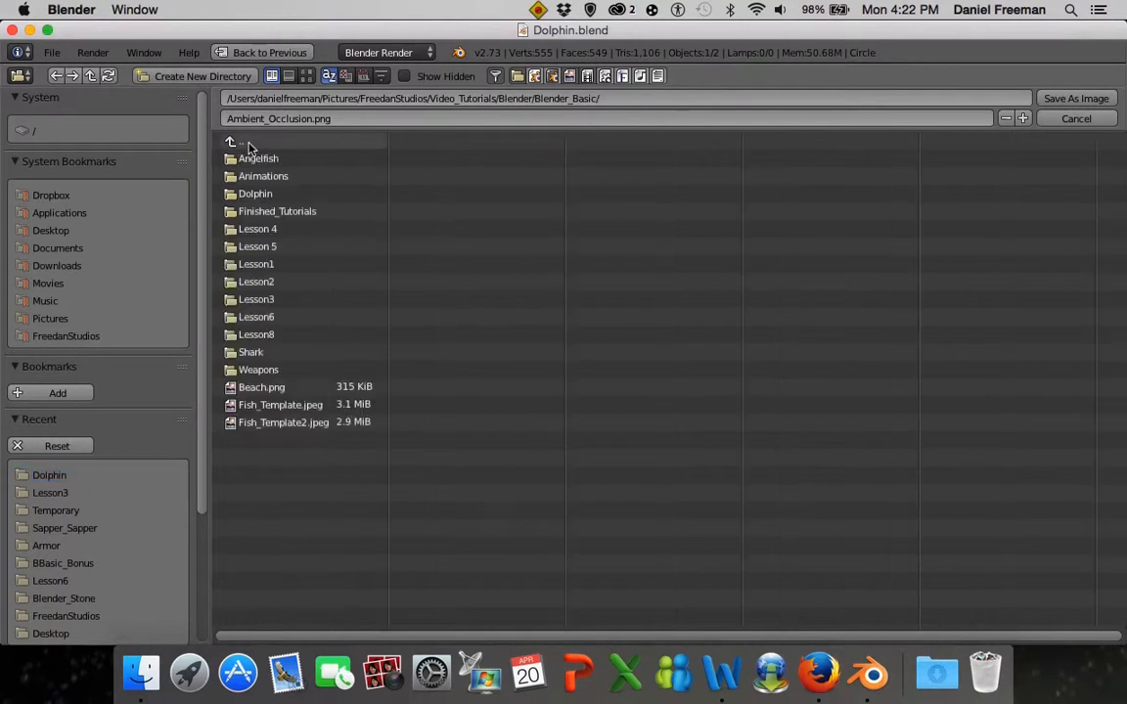
left_click(276, 195)
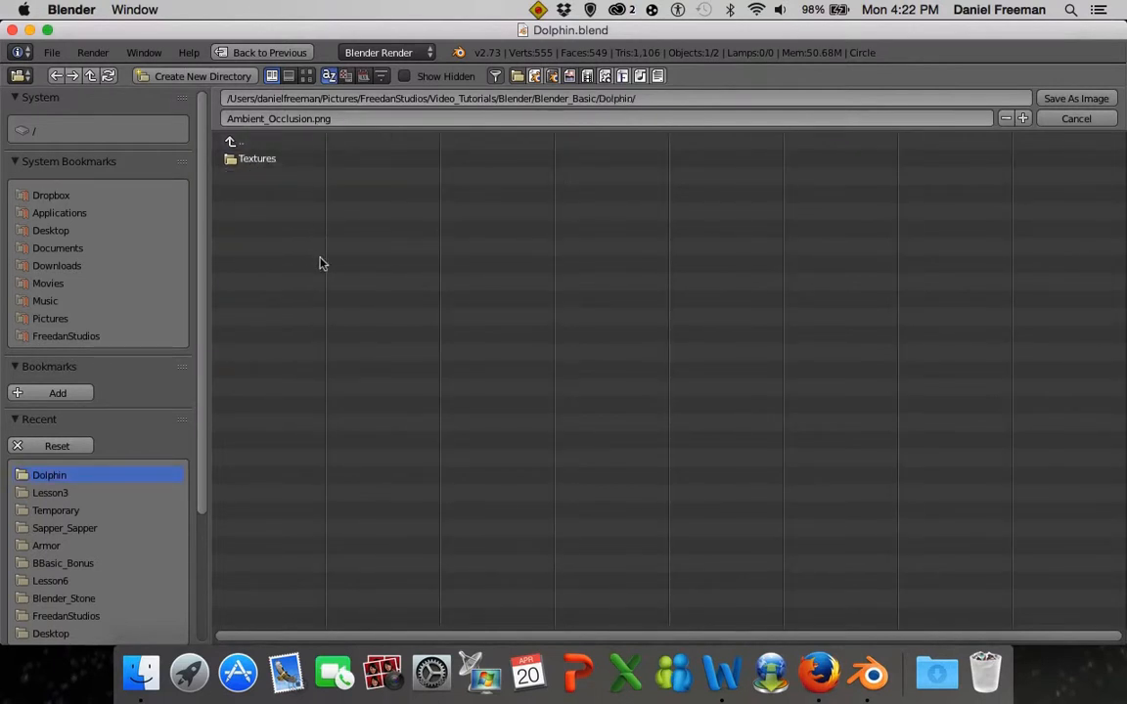
left_click(253, 161)
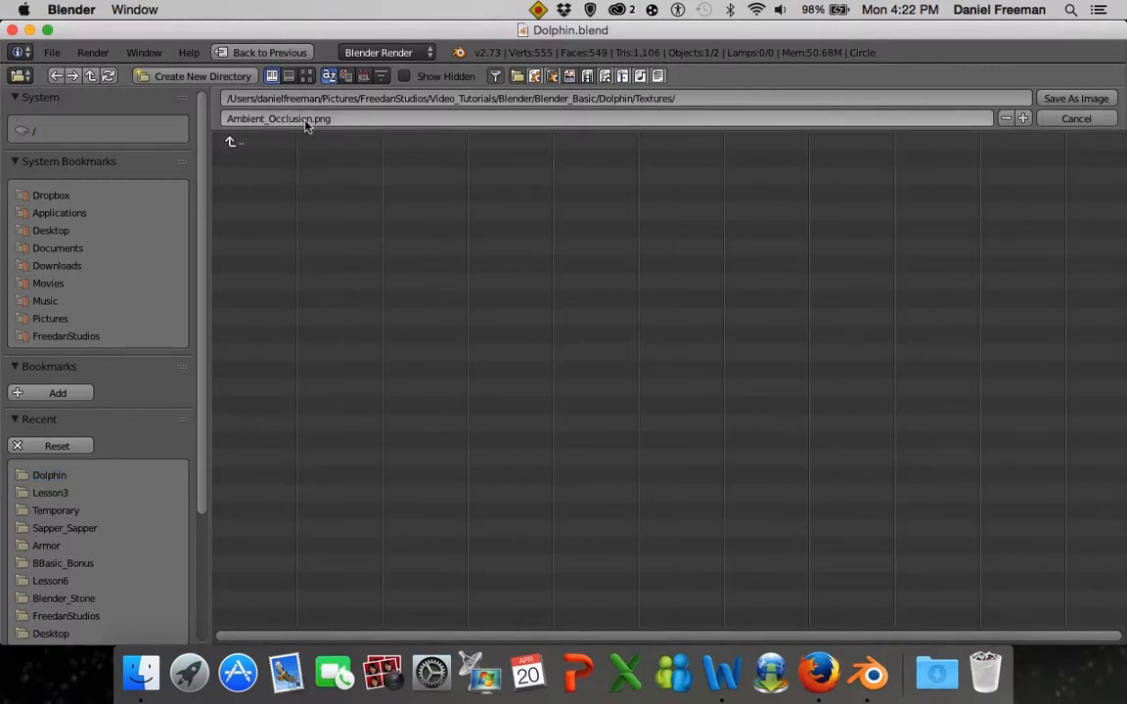
Name the image file Dolphin_Occlusion.png and save it in the Textures folder
left_click(223, 118)
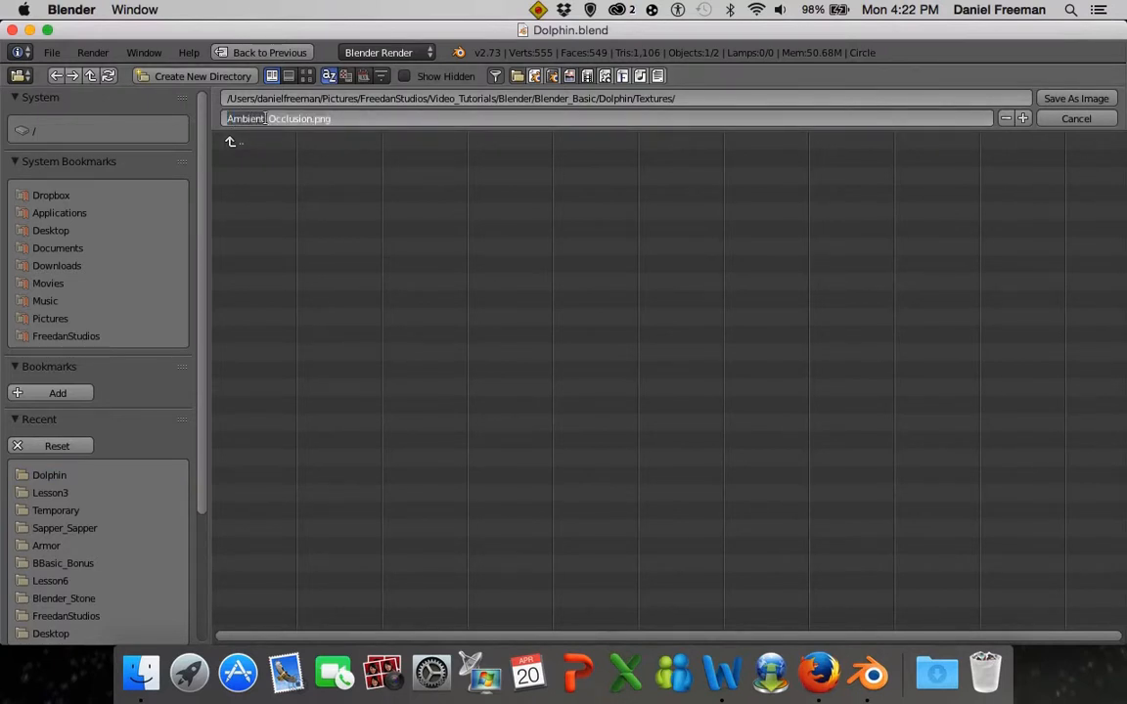
type("Dolph")
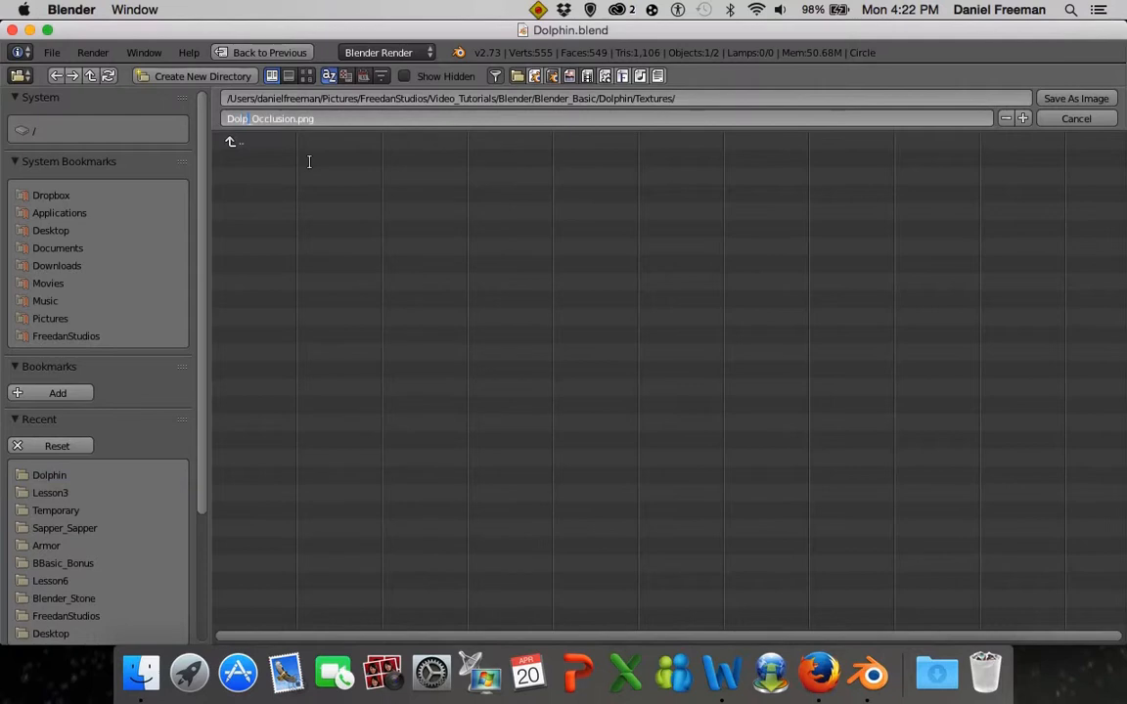
type("in")
left_click(1099, 100)
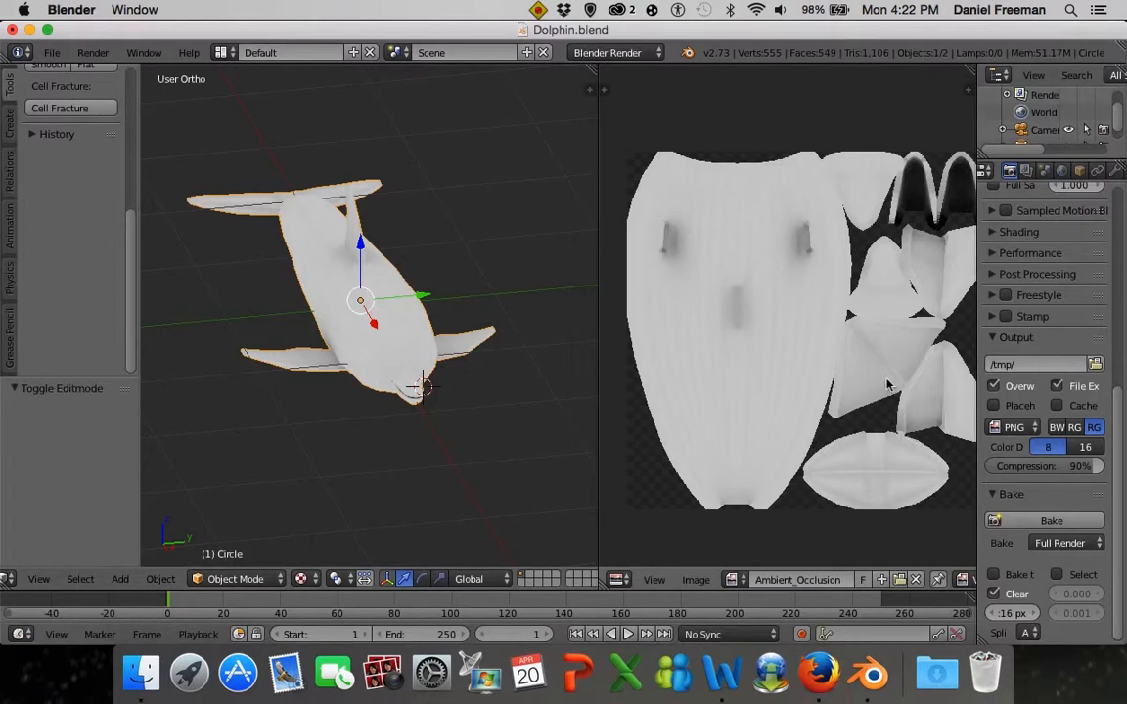
scroll(884, 376, "down", 2)
scroll(884, 377, "up", 1)
middle_click_drag(885, 376, 849, 372)
middle_click_drag(481, 359, 481, 436)
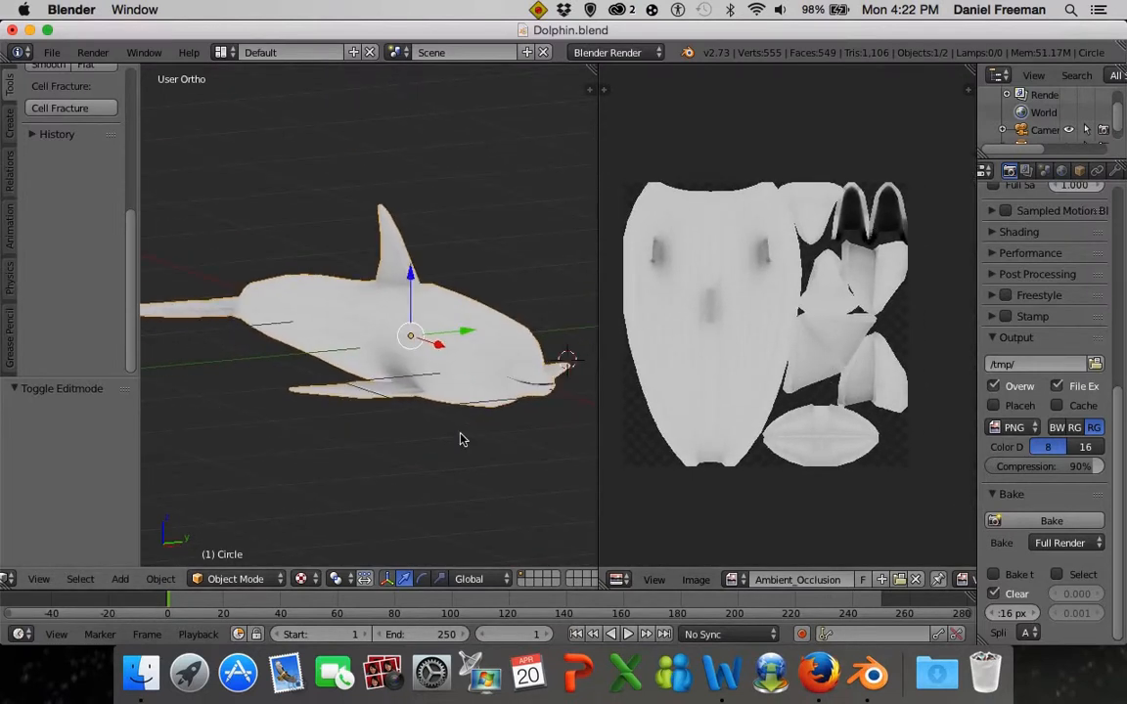
middle_click_drag(383, 431, 460, 399)
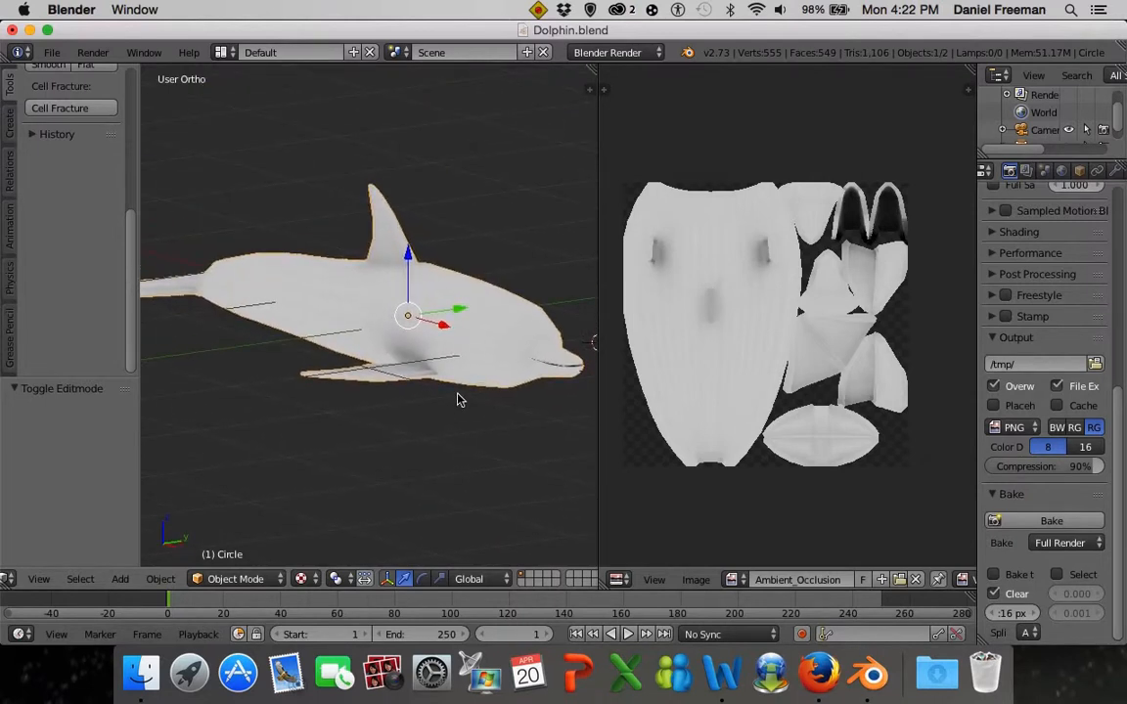
scroll(459, 399, "right", 2)
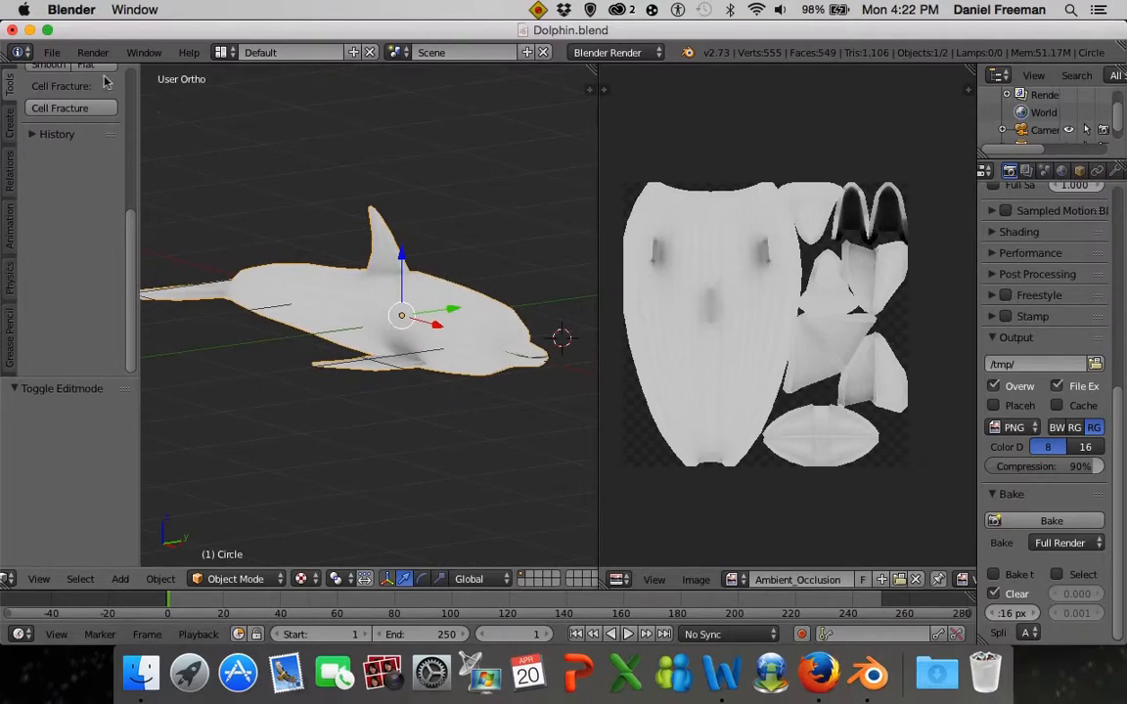